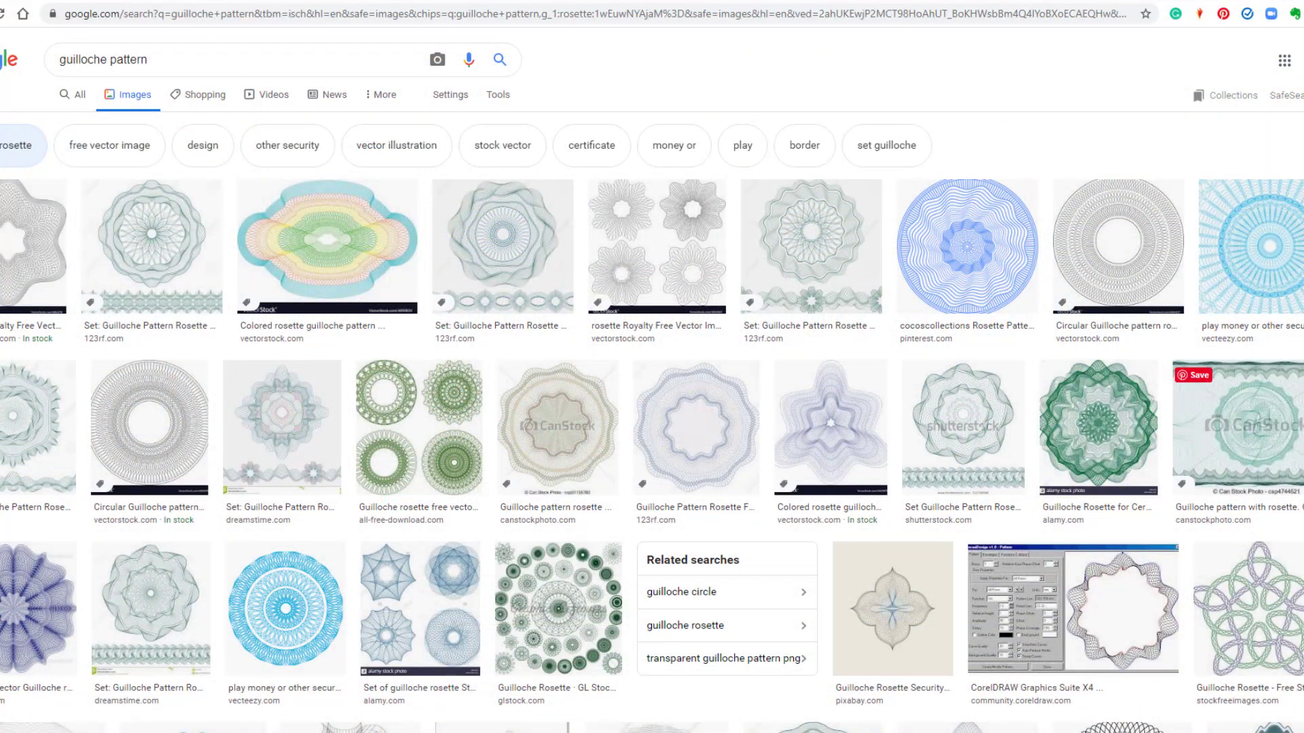
Step: Sign in to Brother CanvasWorkspace by entering the login ID
scroll(1223, 407, "down", 1)
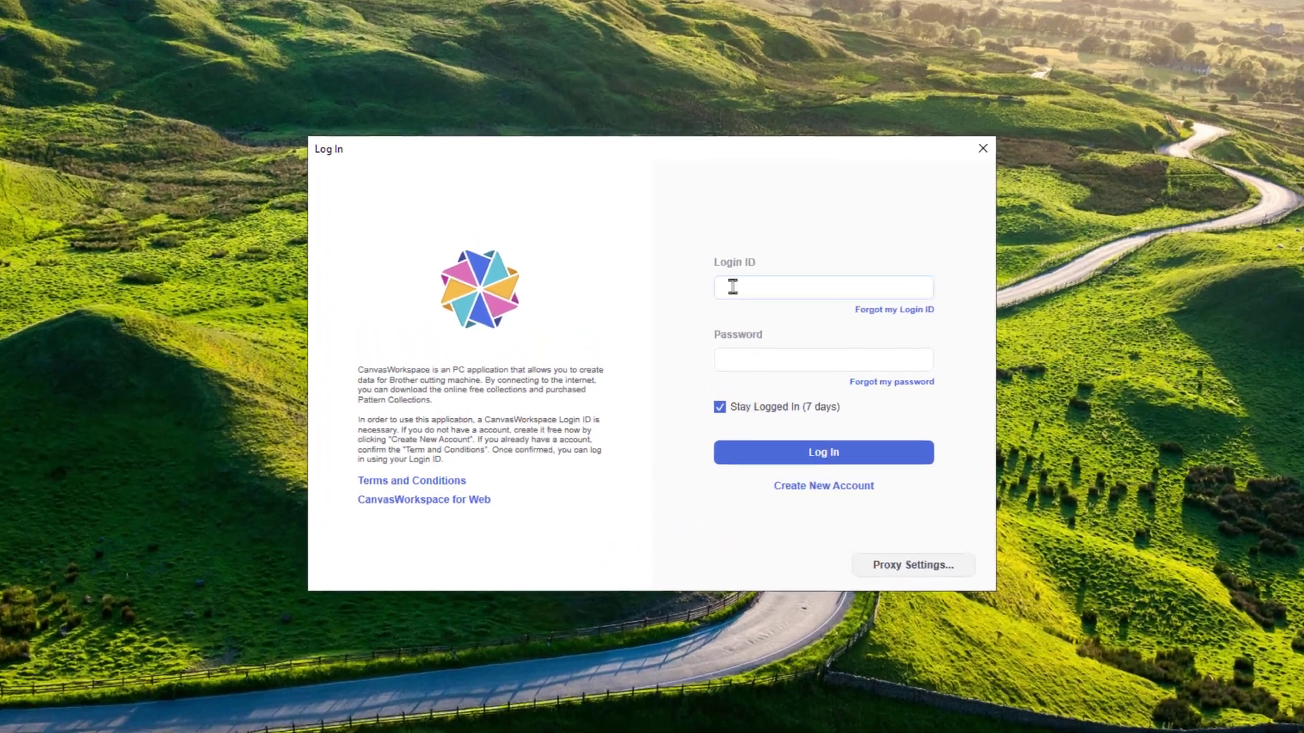
left_click(730, 303)
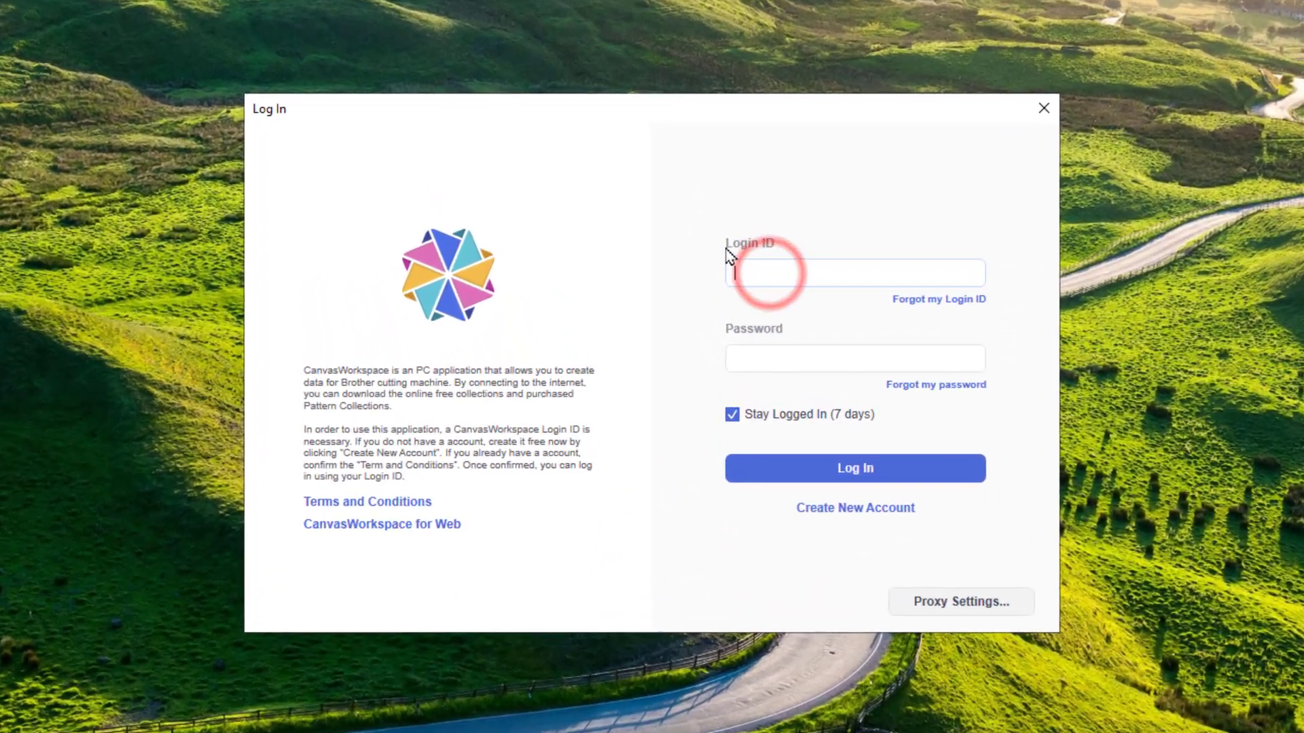
type("Ge")
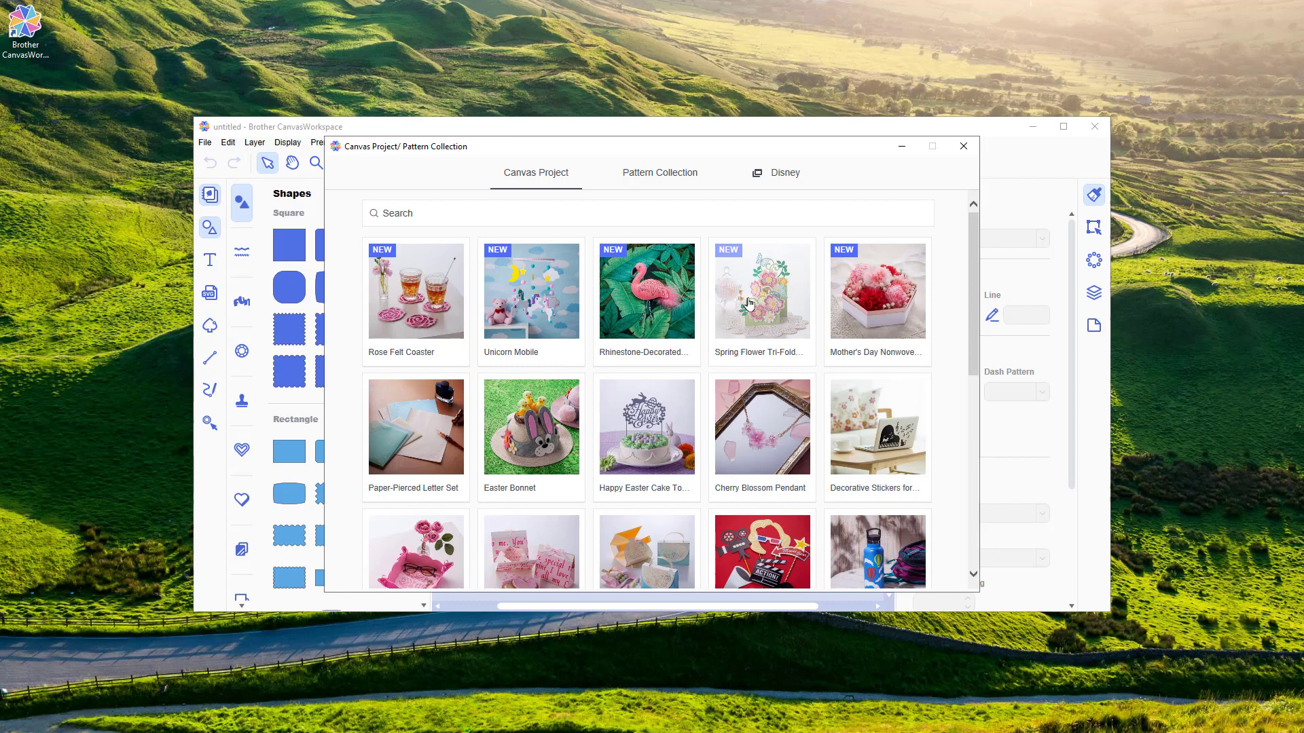
Step: Dismiss the Canvas Project gallery, maximize the window and zoom to mat size
left_click(963, 146)
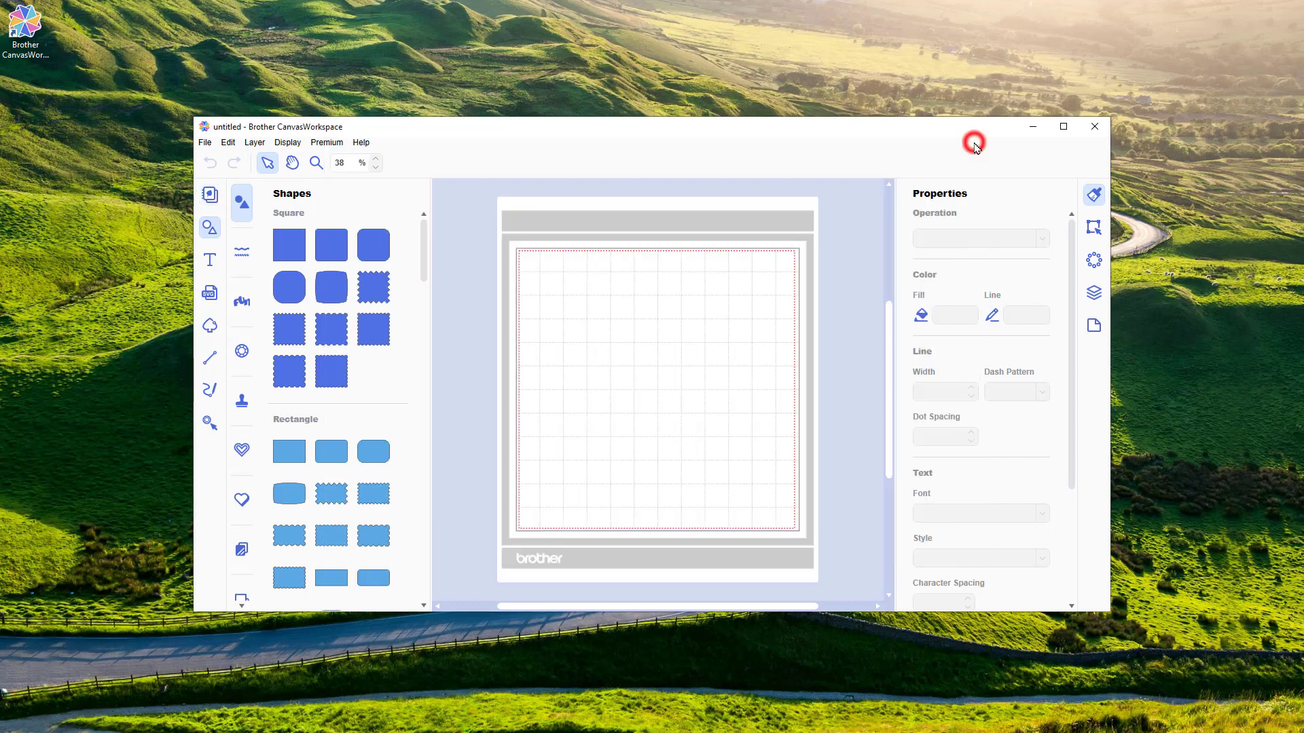
left_click(1063, 126)
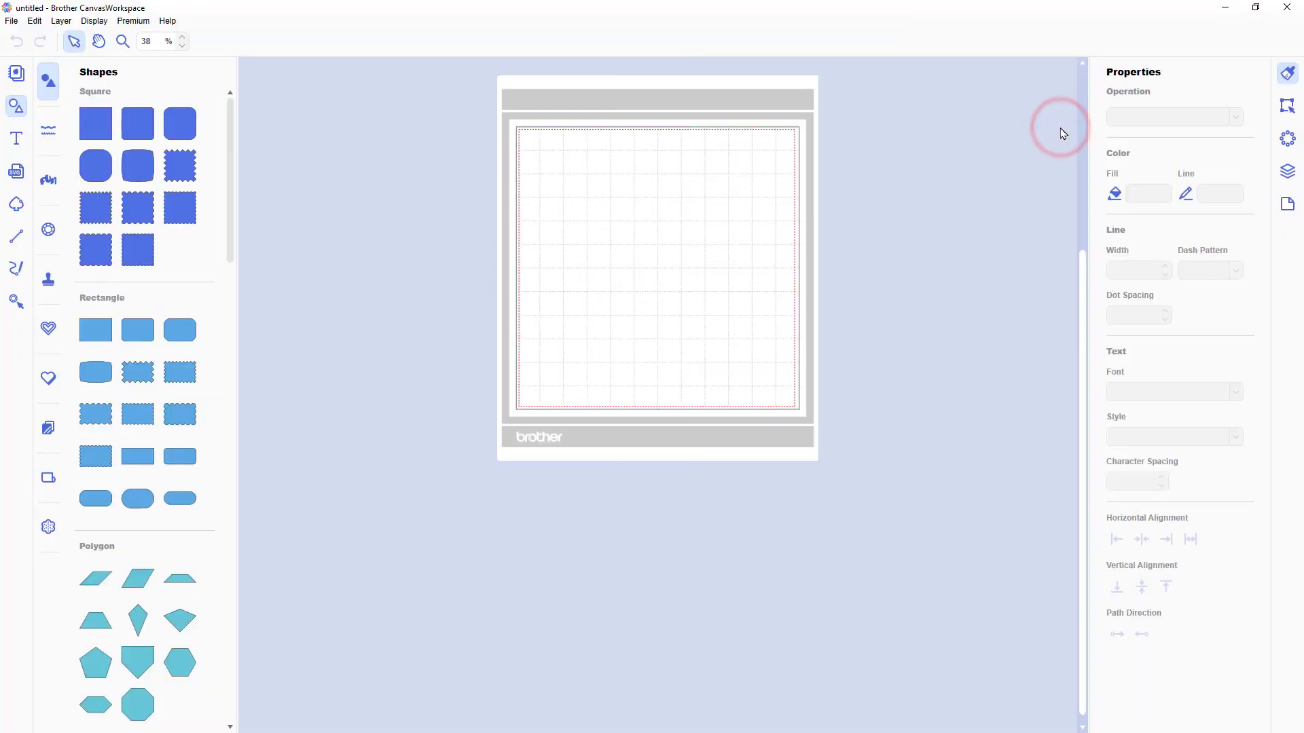
left_click(94, 21)
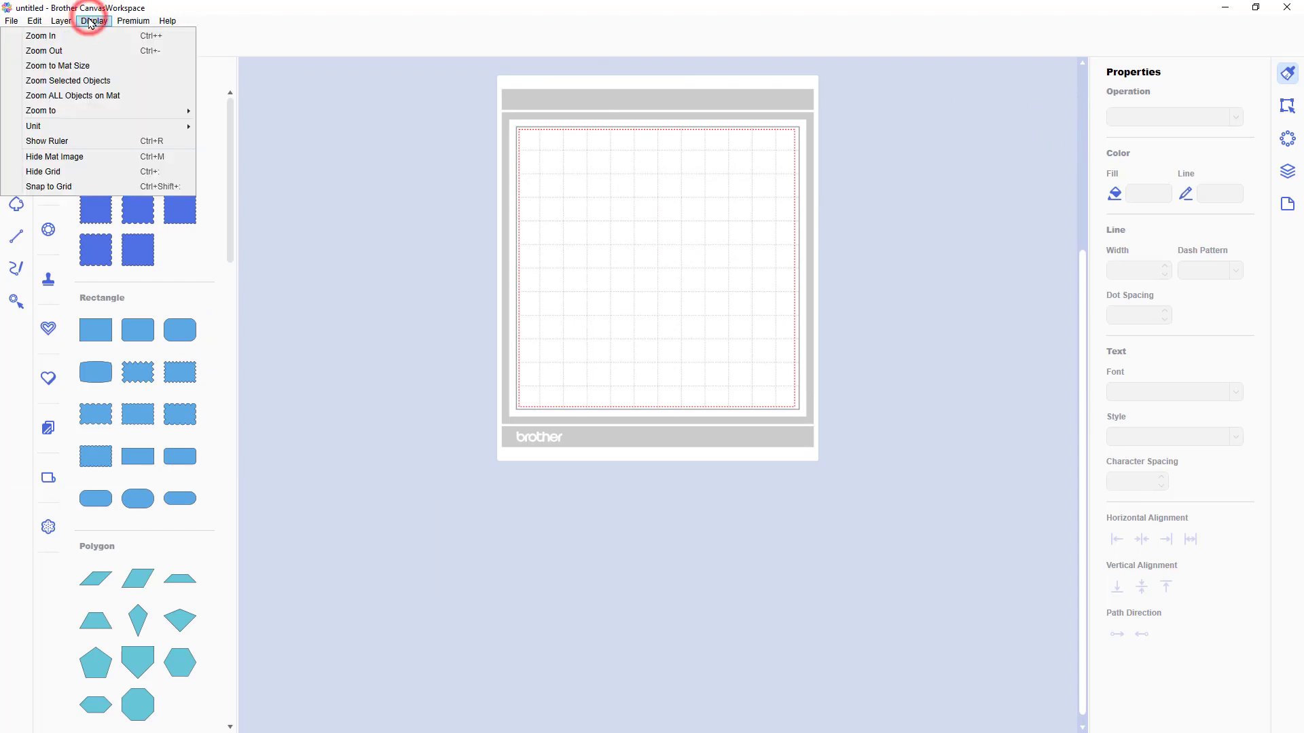
left_click(75, 66)
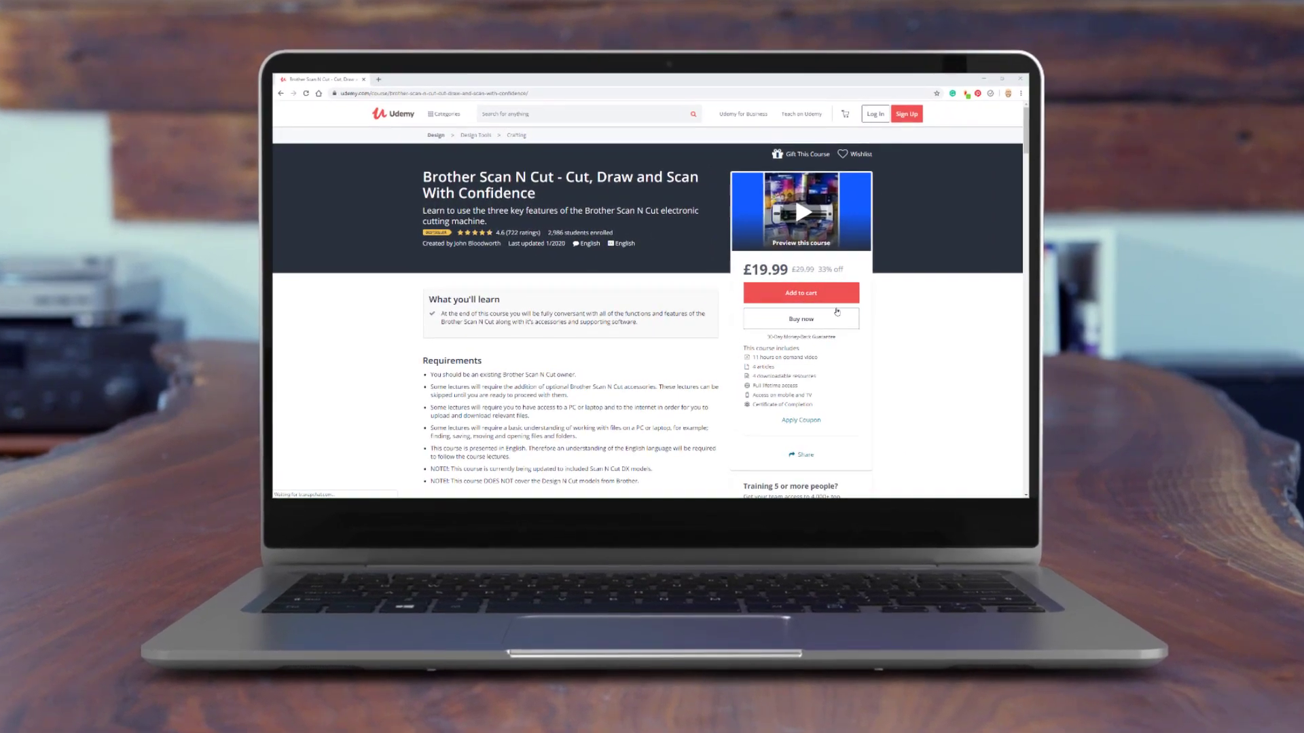
Step: Browse the Scan N Cut course curriculum and reviews, then view its Q&A and Bookmarks
scroll(1296, 188, "down", 2)
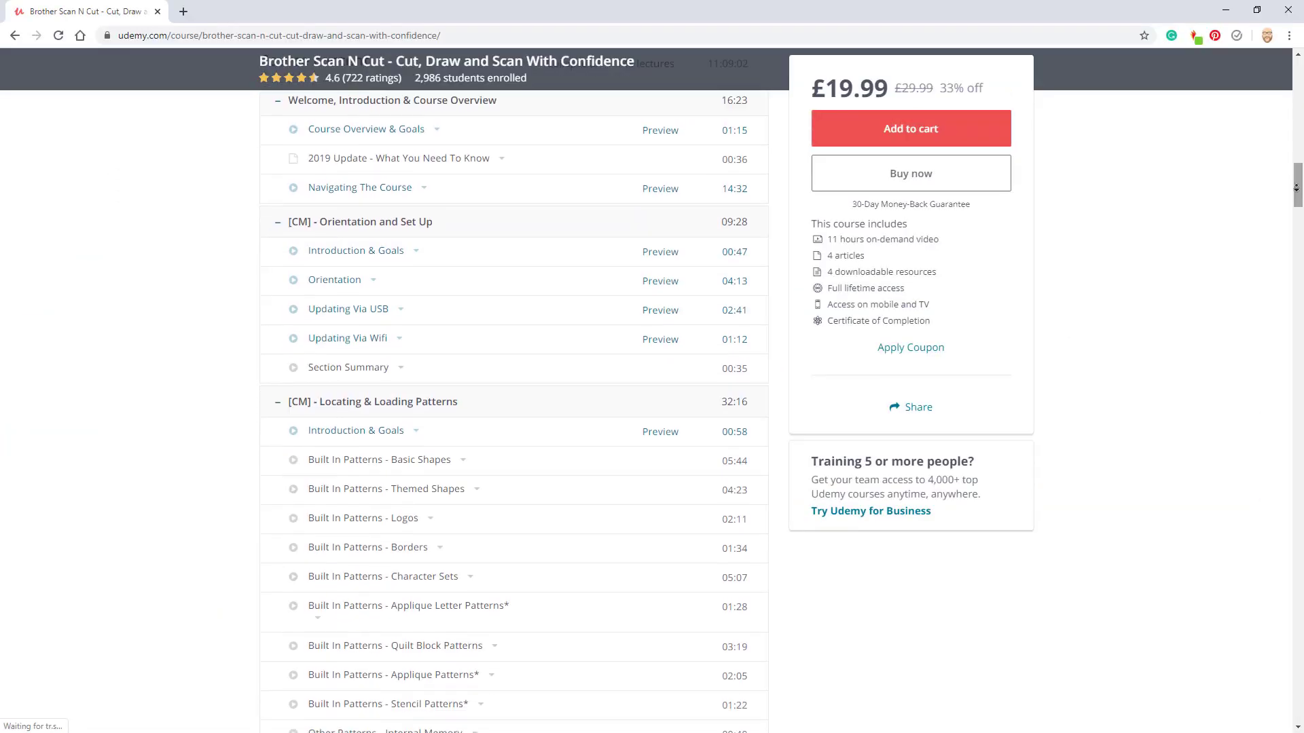
scroll(1296, 188, "down", 2)
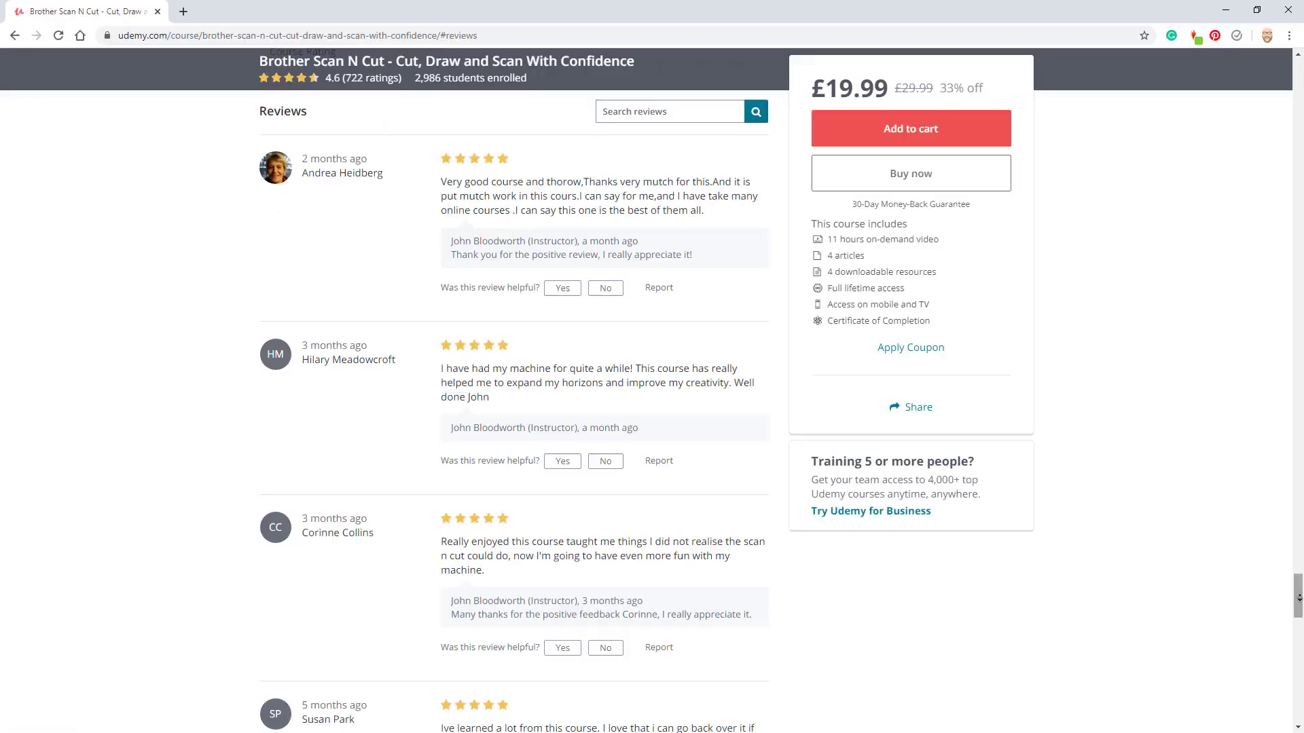
scroll(1298, 598, "down", 2)
scroll(1298, 597, "down", 2)
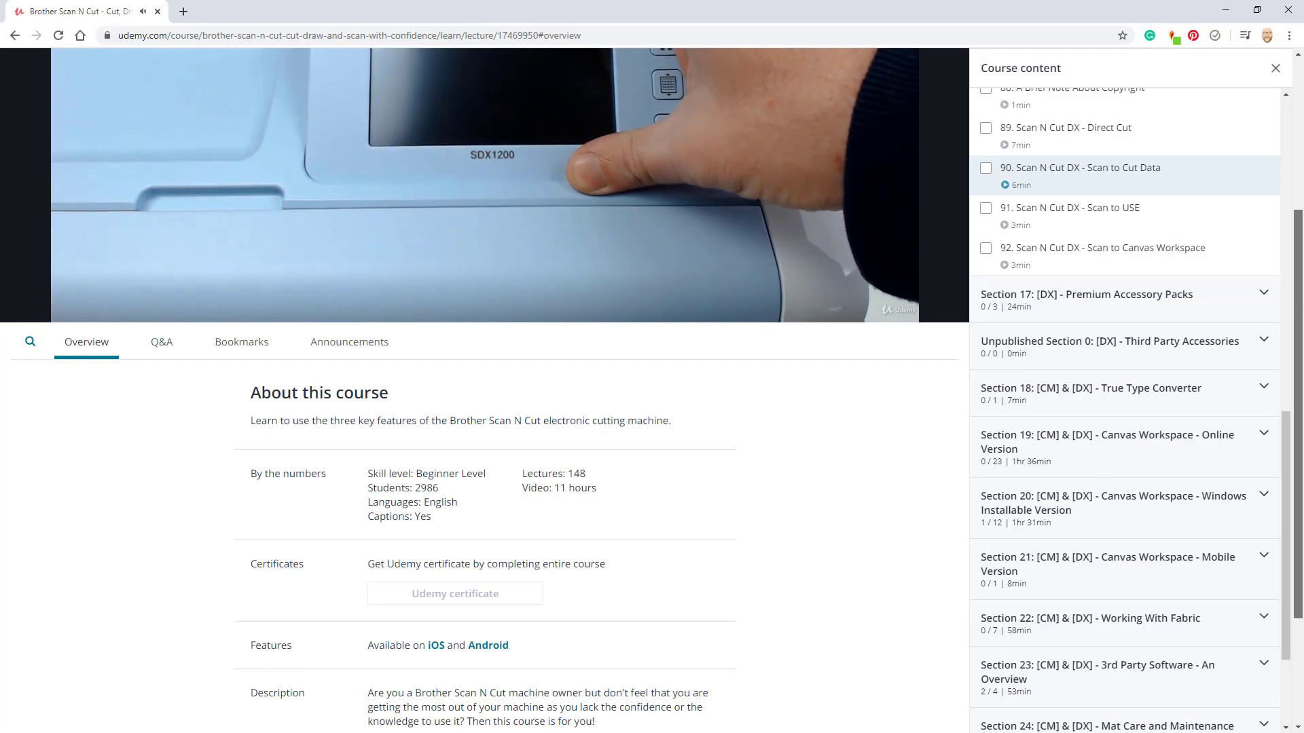
left_click(168, 350)
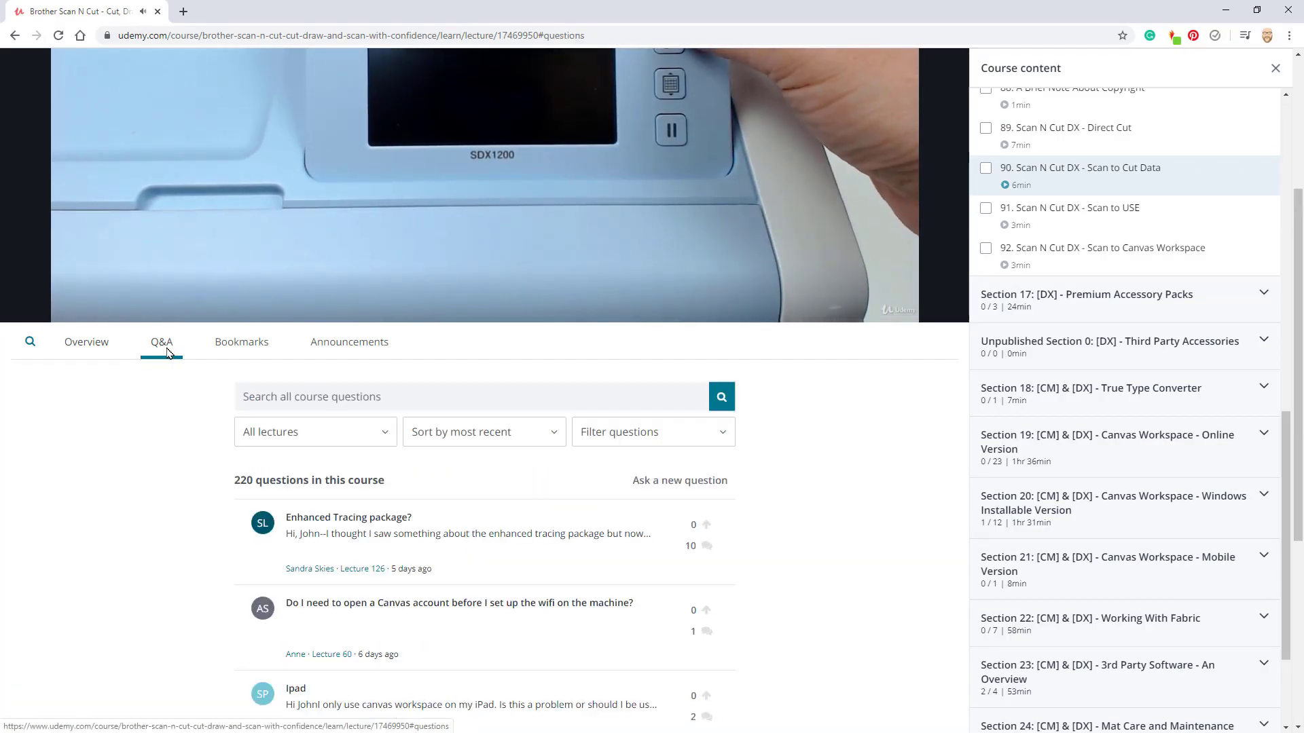
left_click(246, 345)
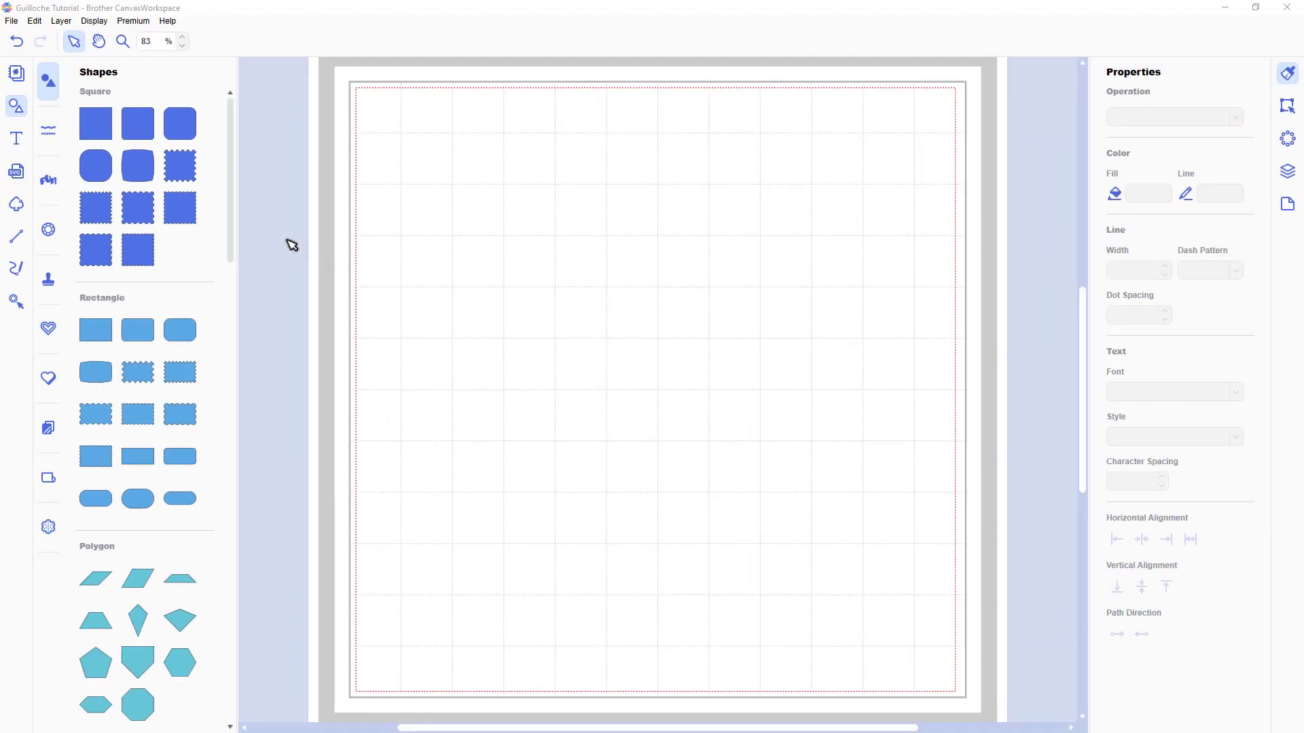
Step: Add a circle, reshape it to a 25 × 100 mm ellipse, and place it at X 224.2, Y 7.0 mm
left_click_drag(229, 175, 231, 389)
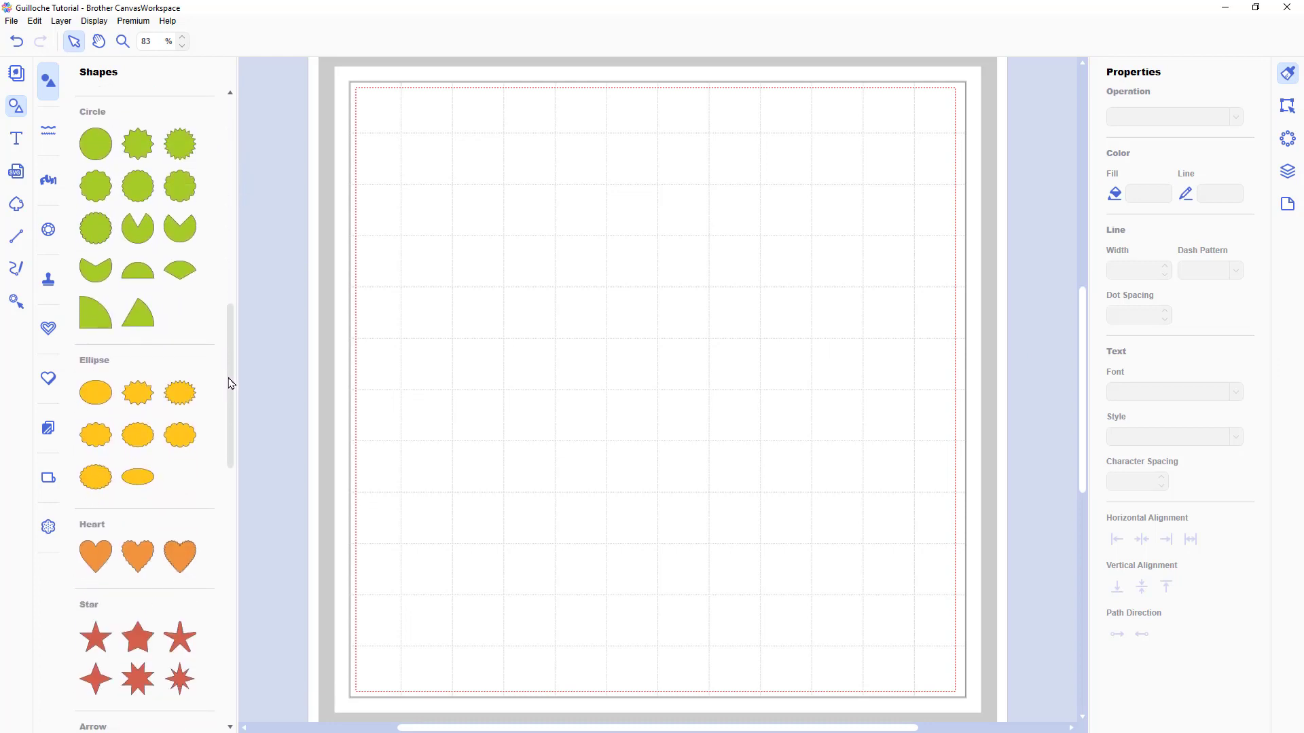
left_click_drag(96, 144, 483, 217)
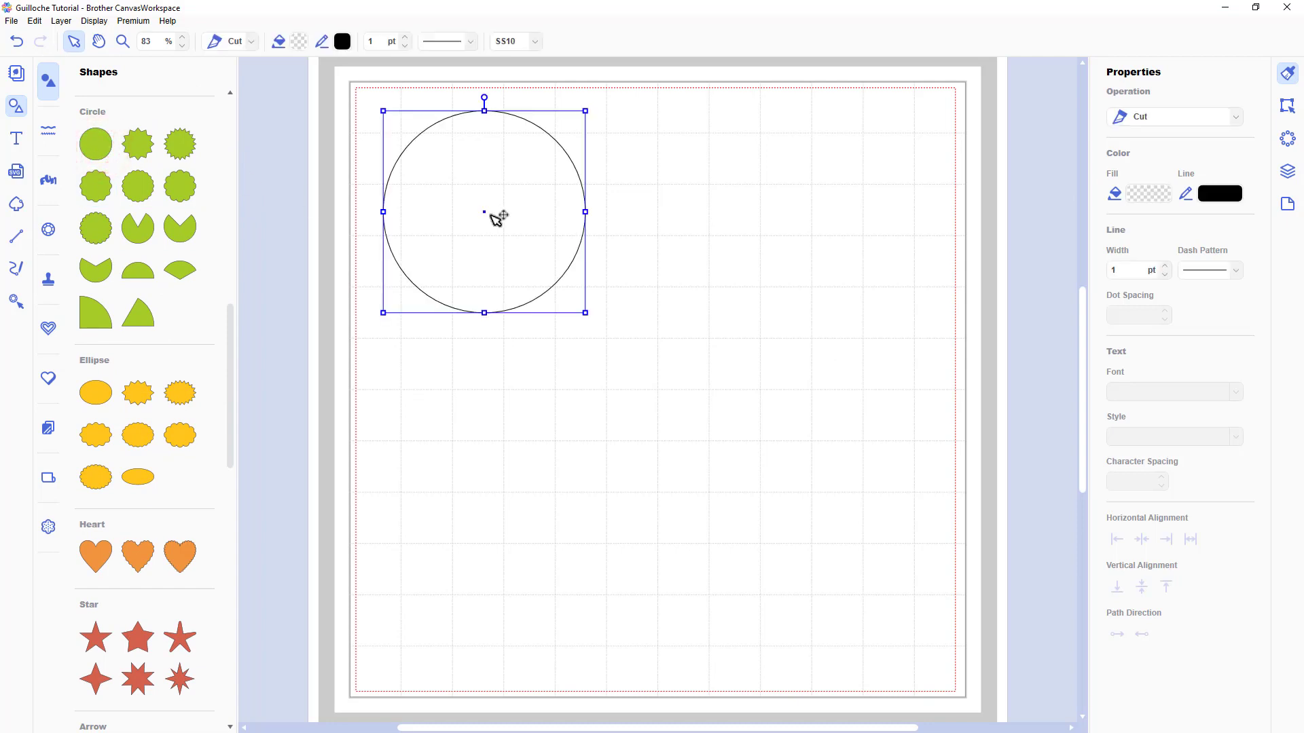
left_click(1288, 107)
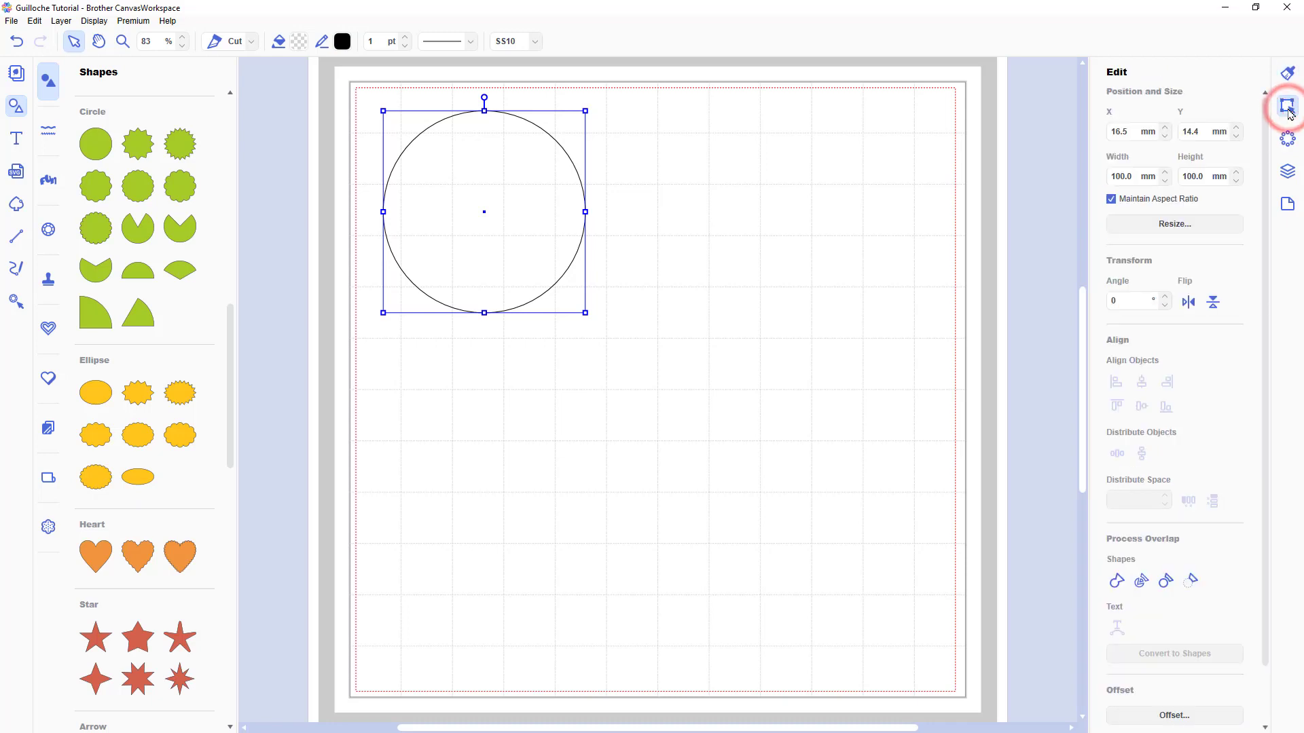
left_click(1112, 199)
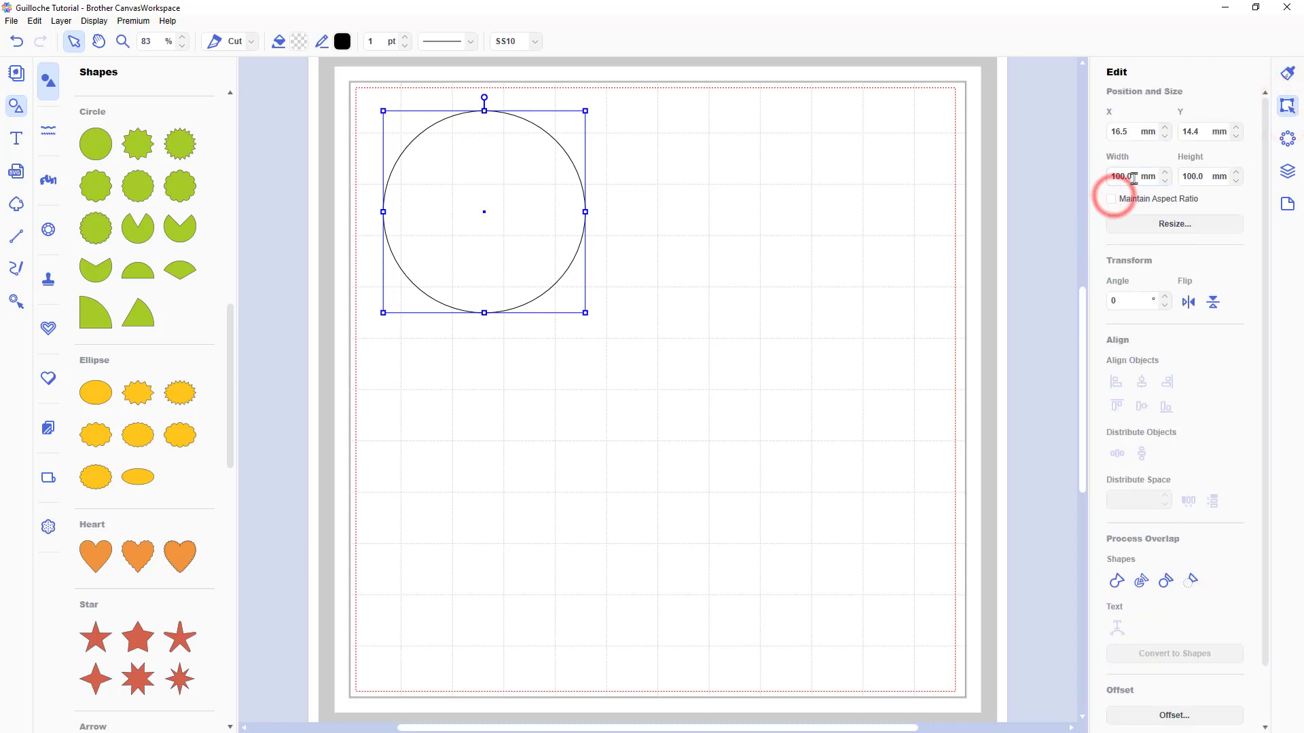
left_click(1134, 177)
key("ctrl+a")
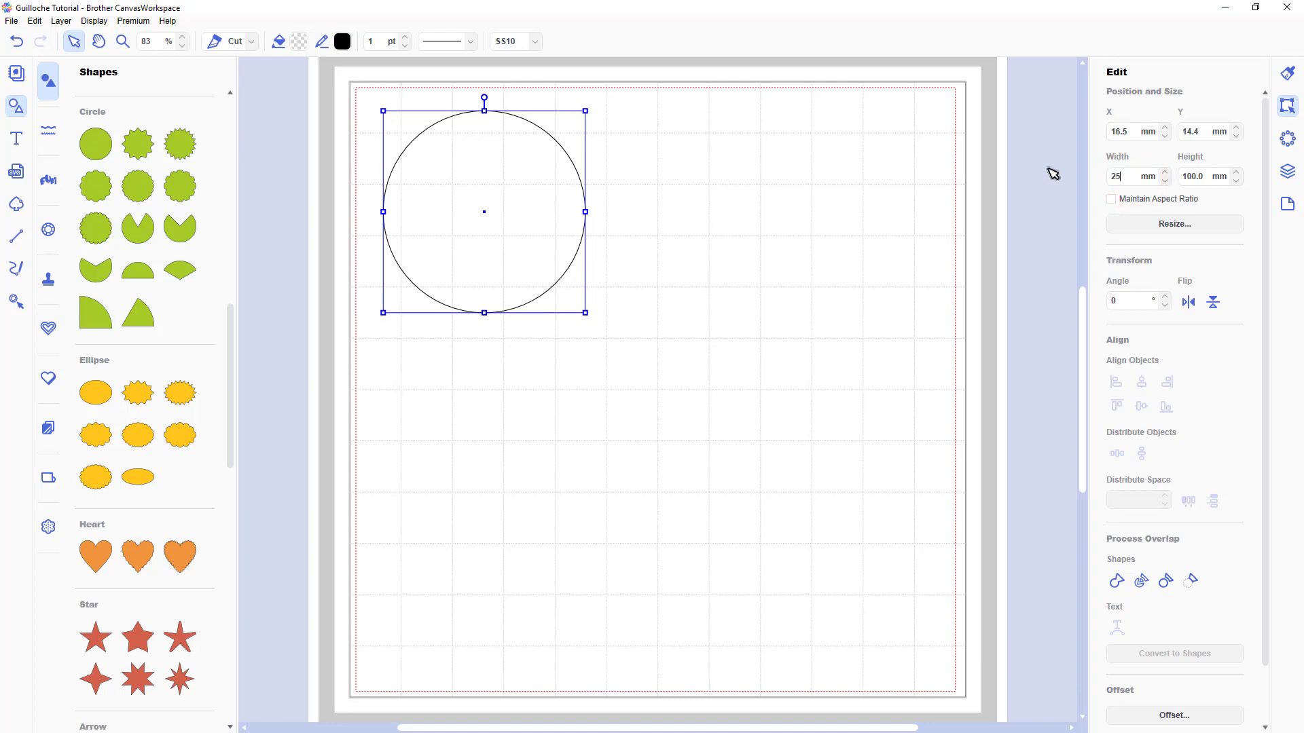
key("Return")
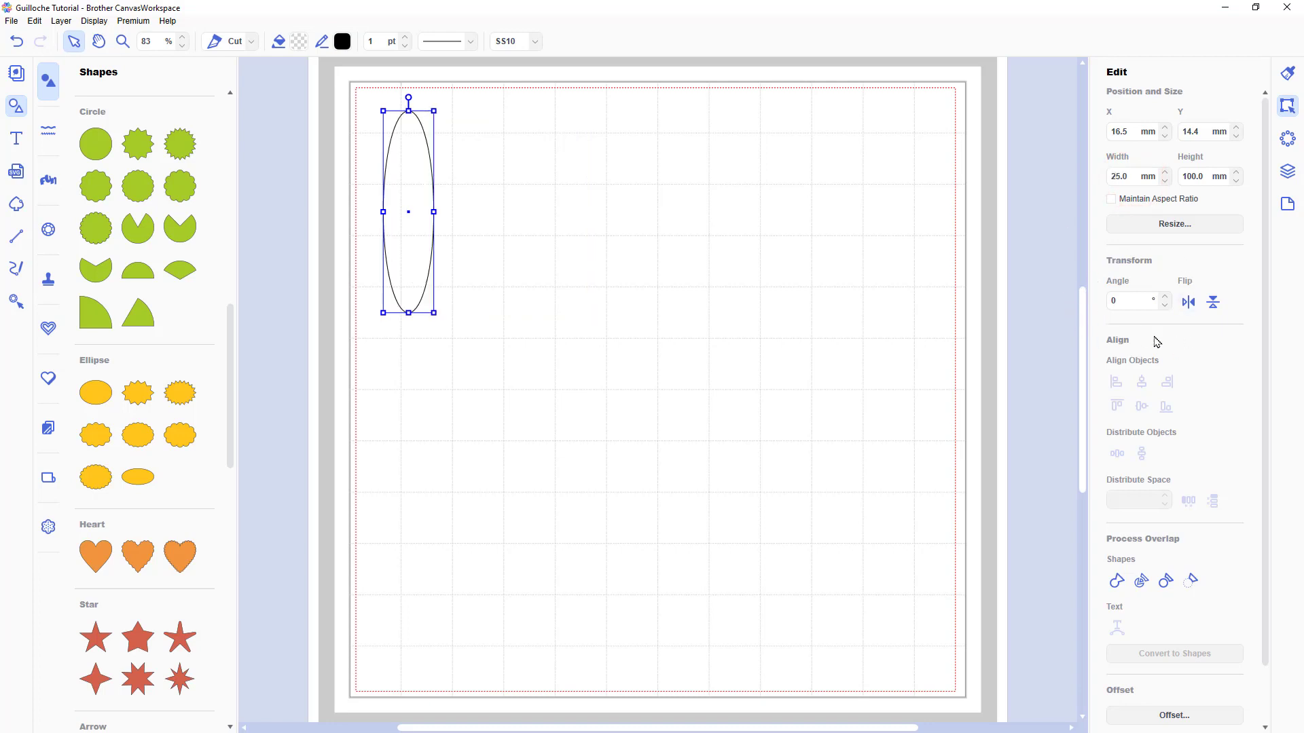
left_click_drag(433, 173, 874, 185)
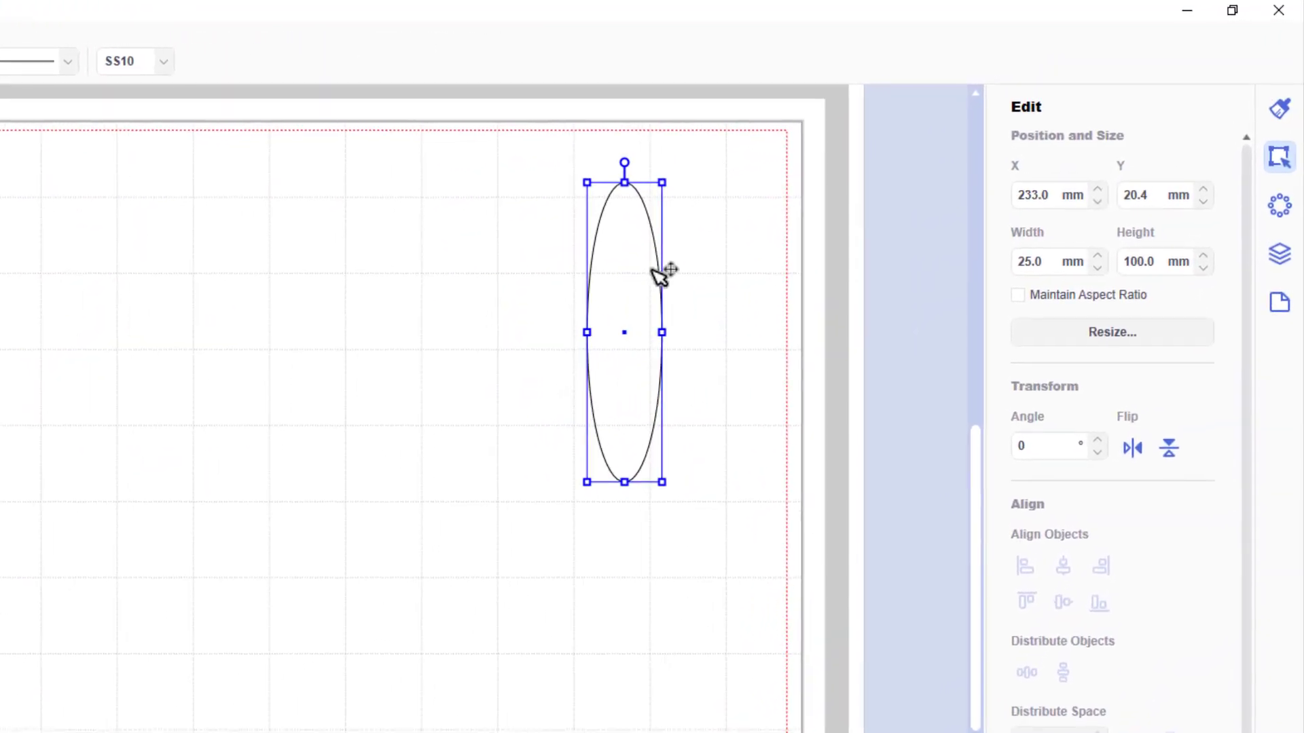
left_click_drag(654, 269, 627, 229)
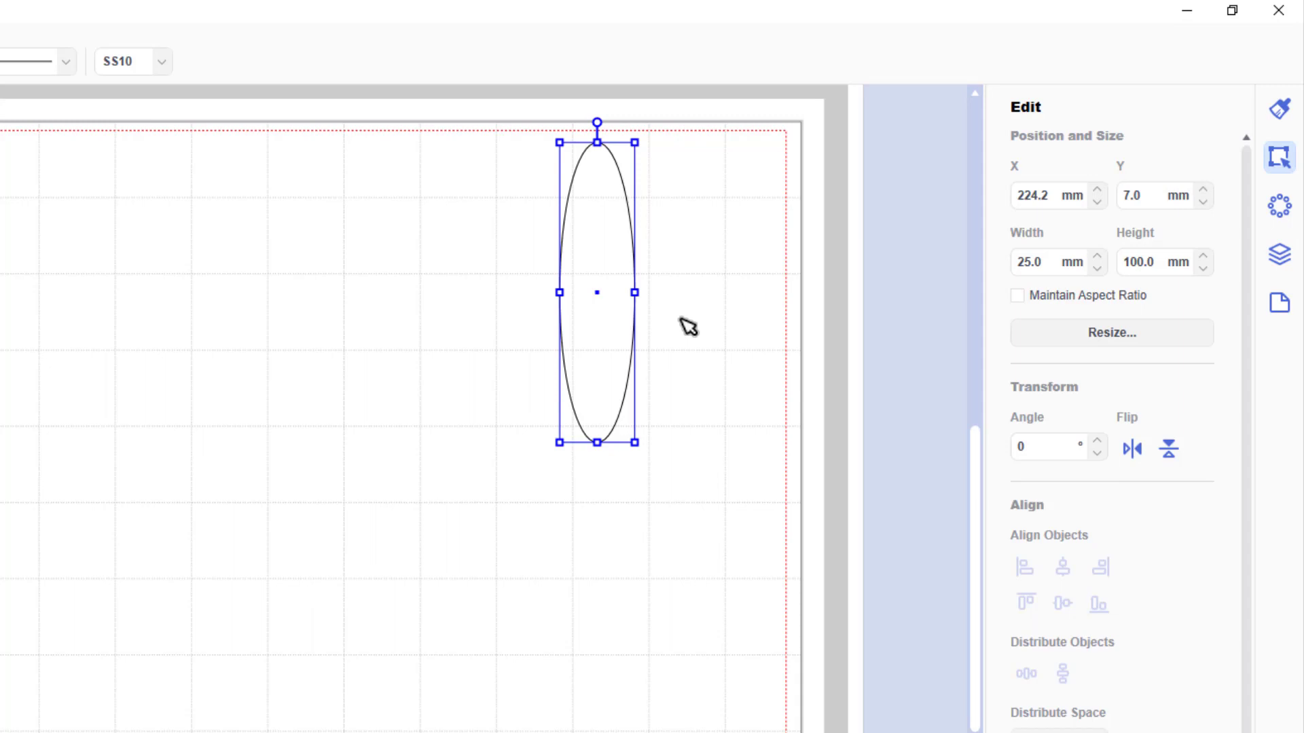
Step: Add copies of the ellipse rotated 10°, 20°, 30° and 40°
key("ctrl+d")
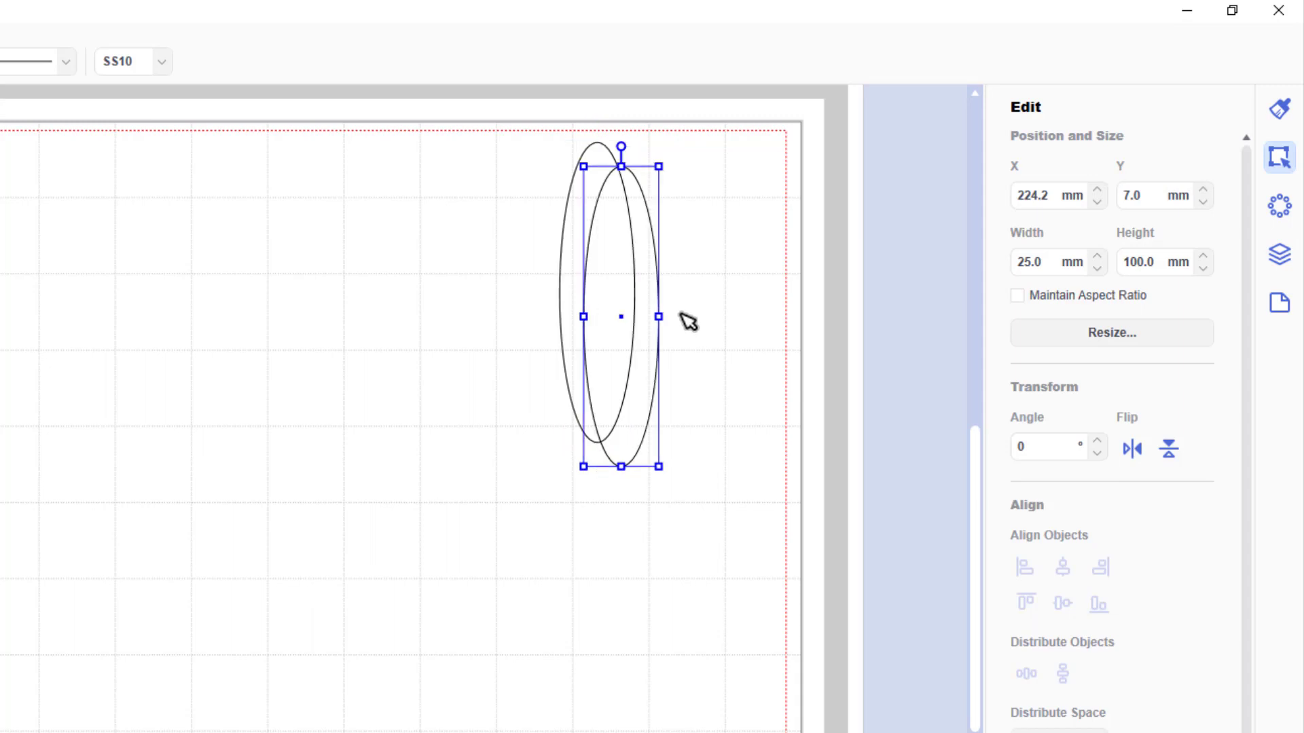
left_click(1033, 440)
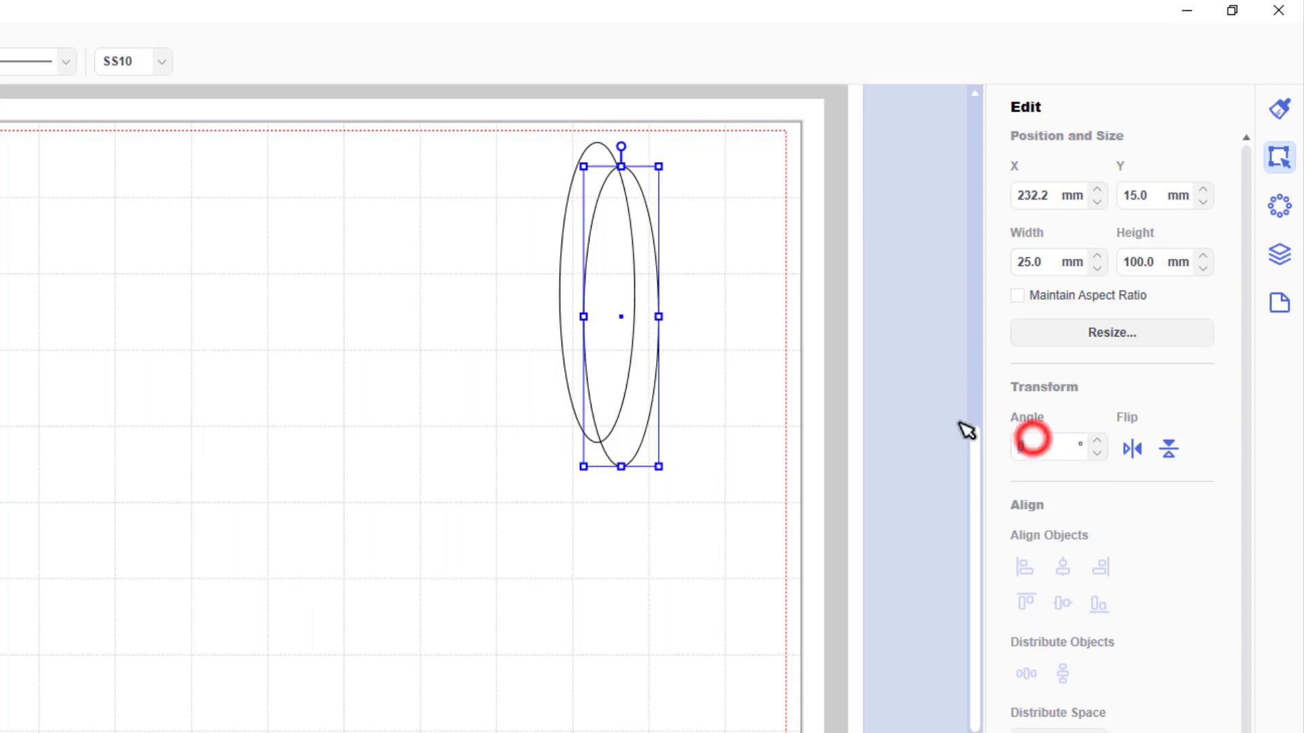
key("Return")
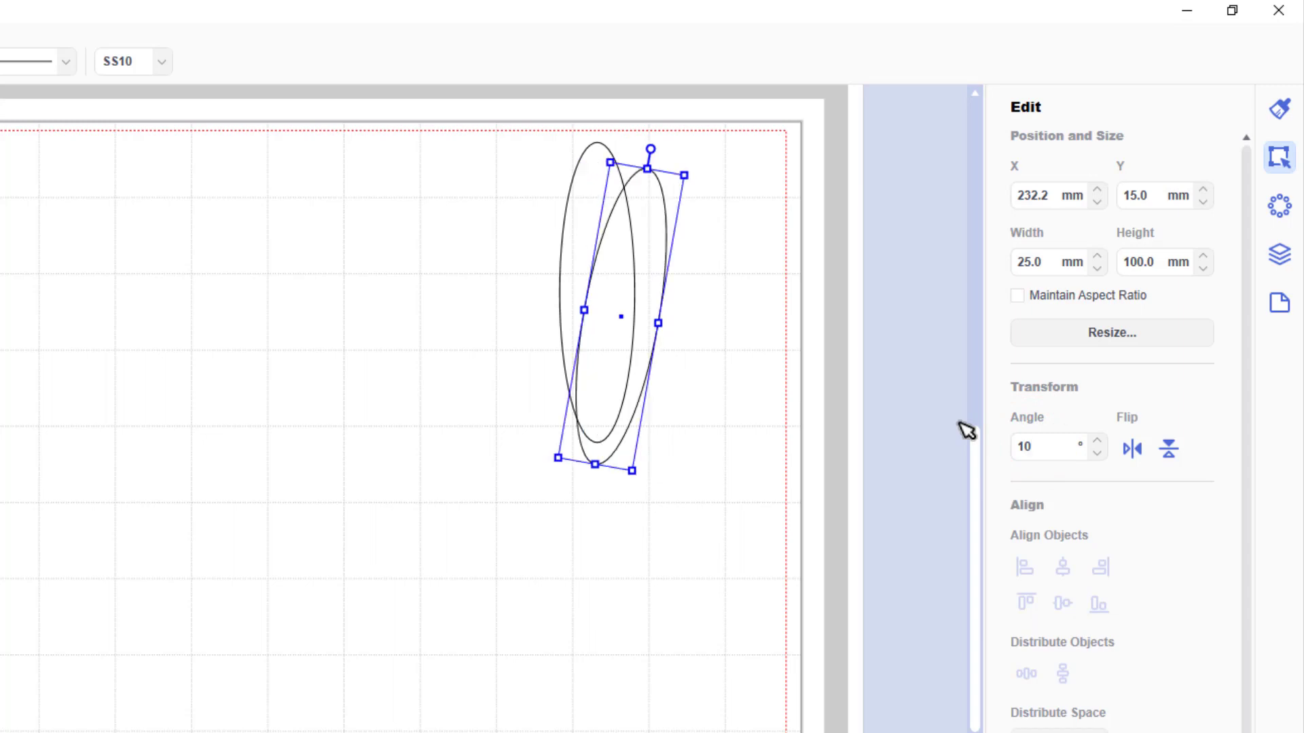
key("ctrl+v")
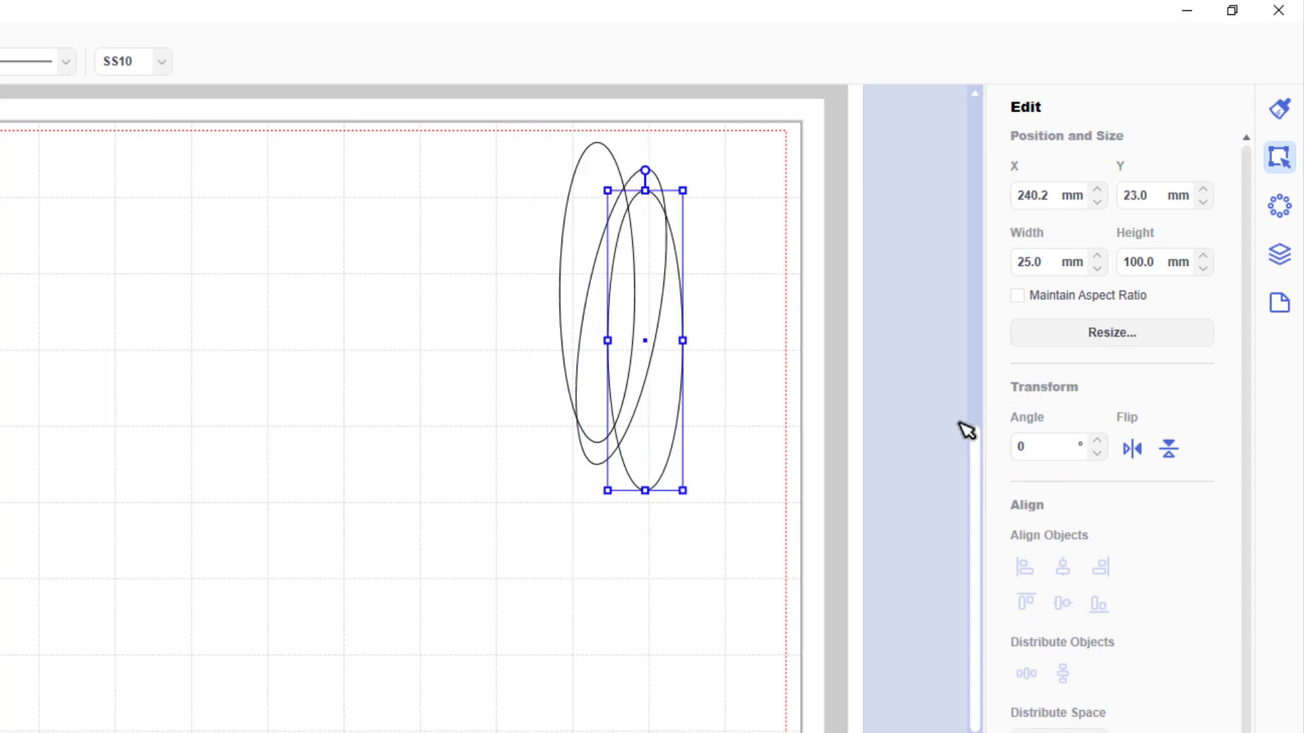
left_click(1037, 448)
type("20")
key("Return")
key("ctrl+v")
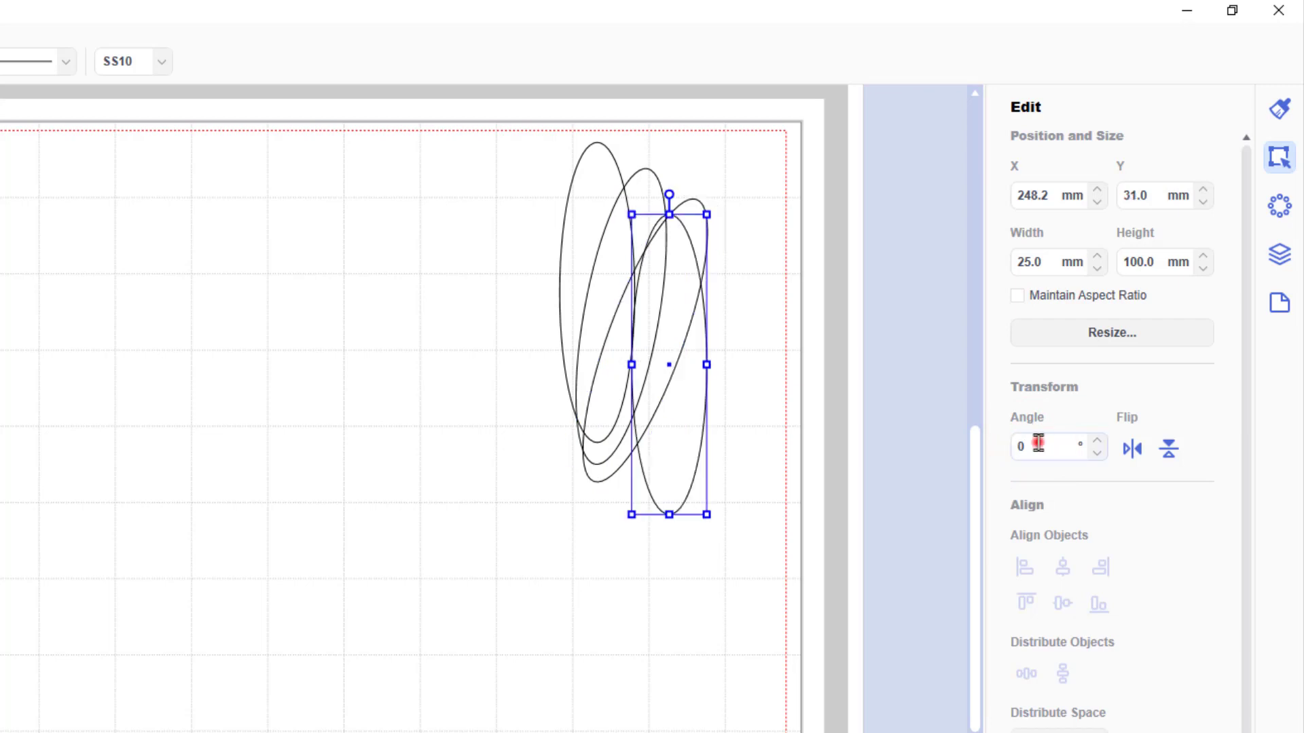
type("30")
key("Return")
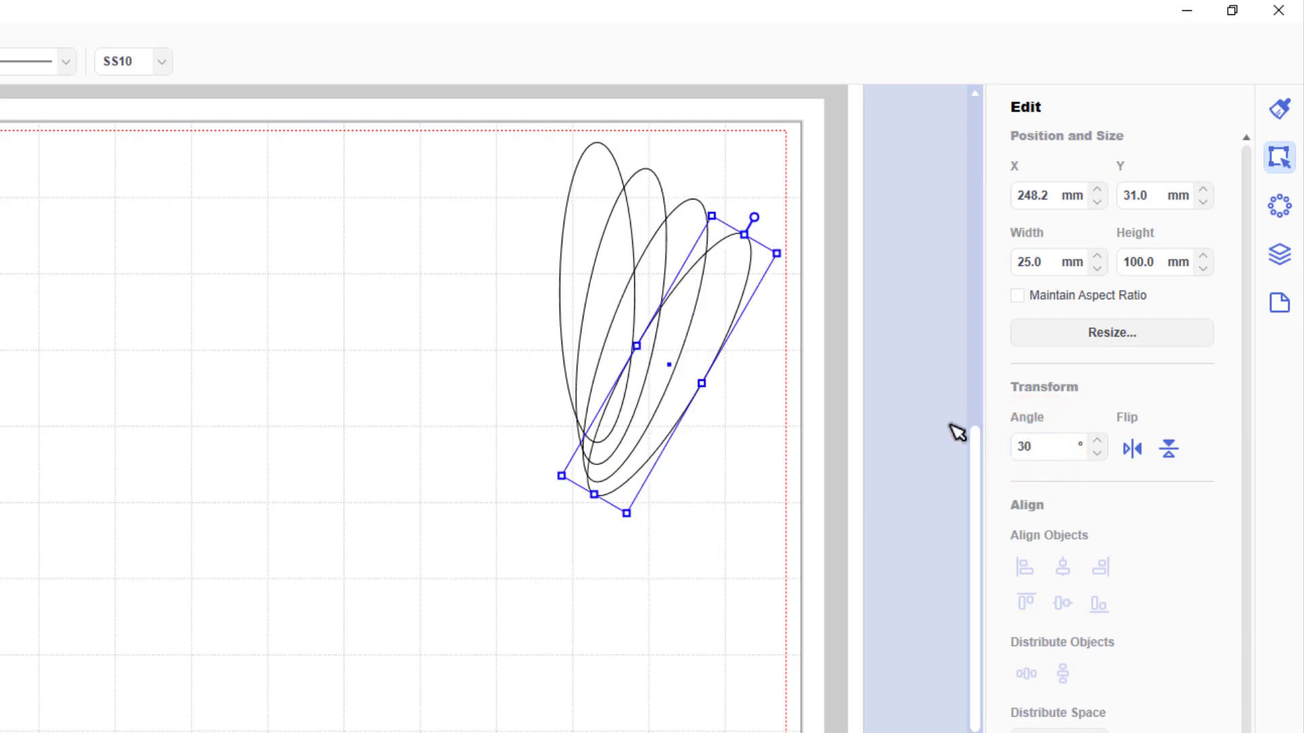
key("ctrl+v")
left_click(1049, 445)
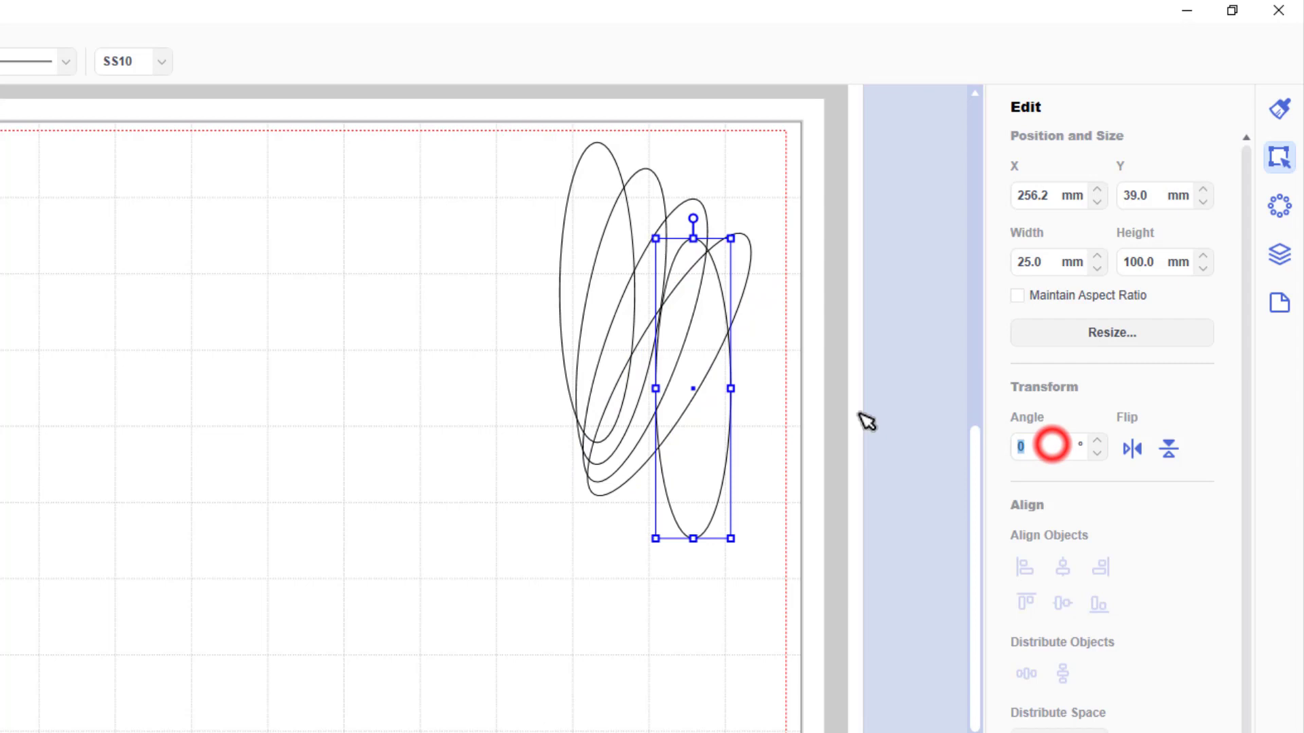
type("40")
key("Return")
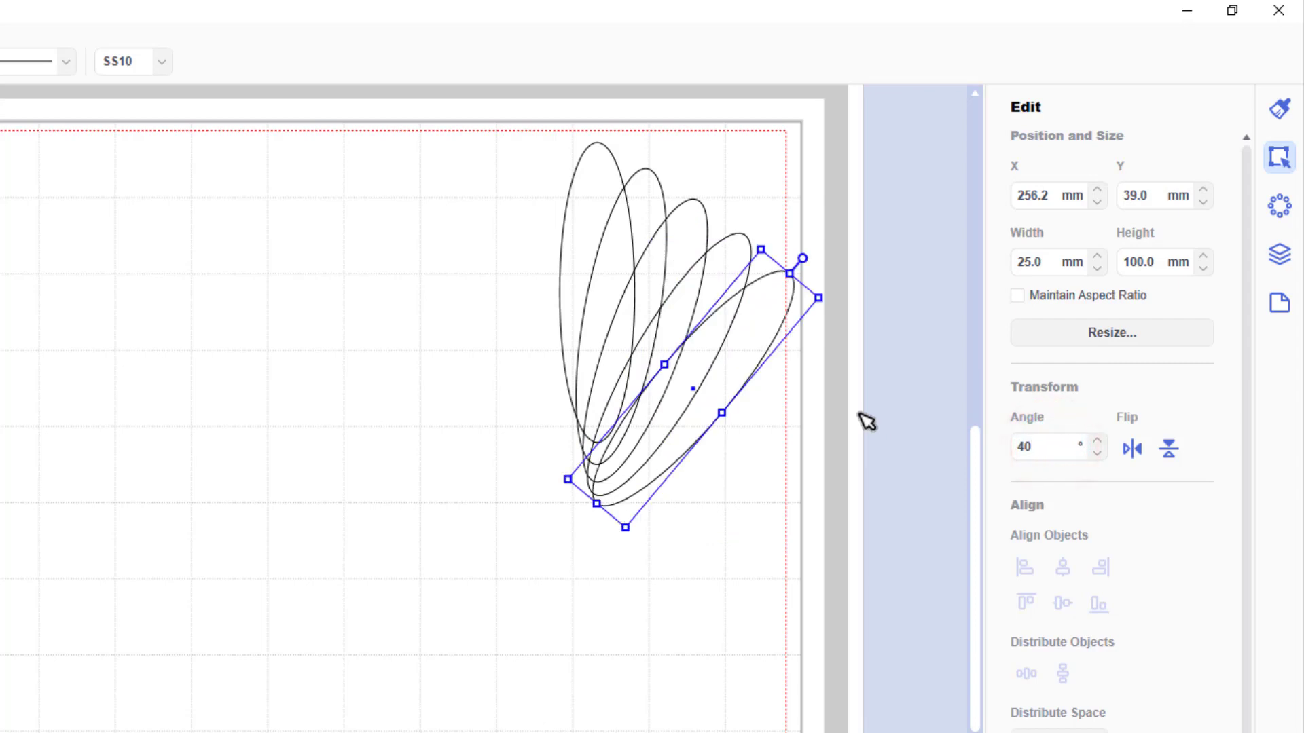
Step: Add further ellipse copies rotated 50°, 60°, 70° and 80°
key("ctrl+v")
left_click(1033, 442)
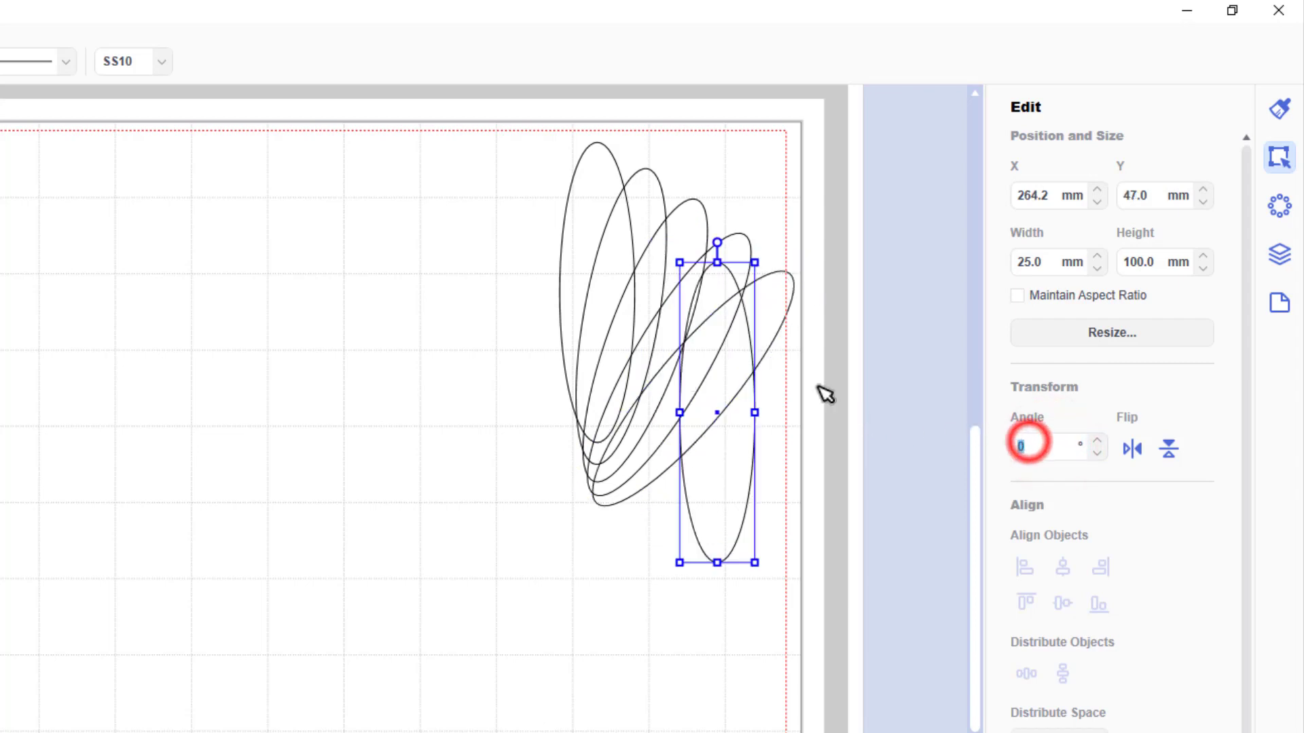
type("50")
key("Return")
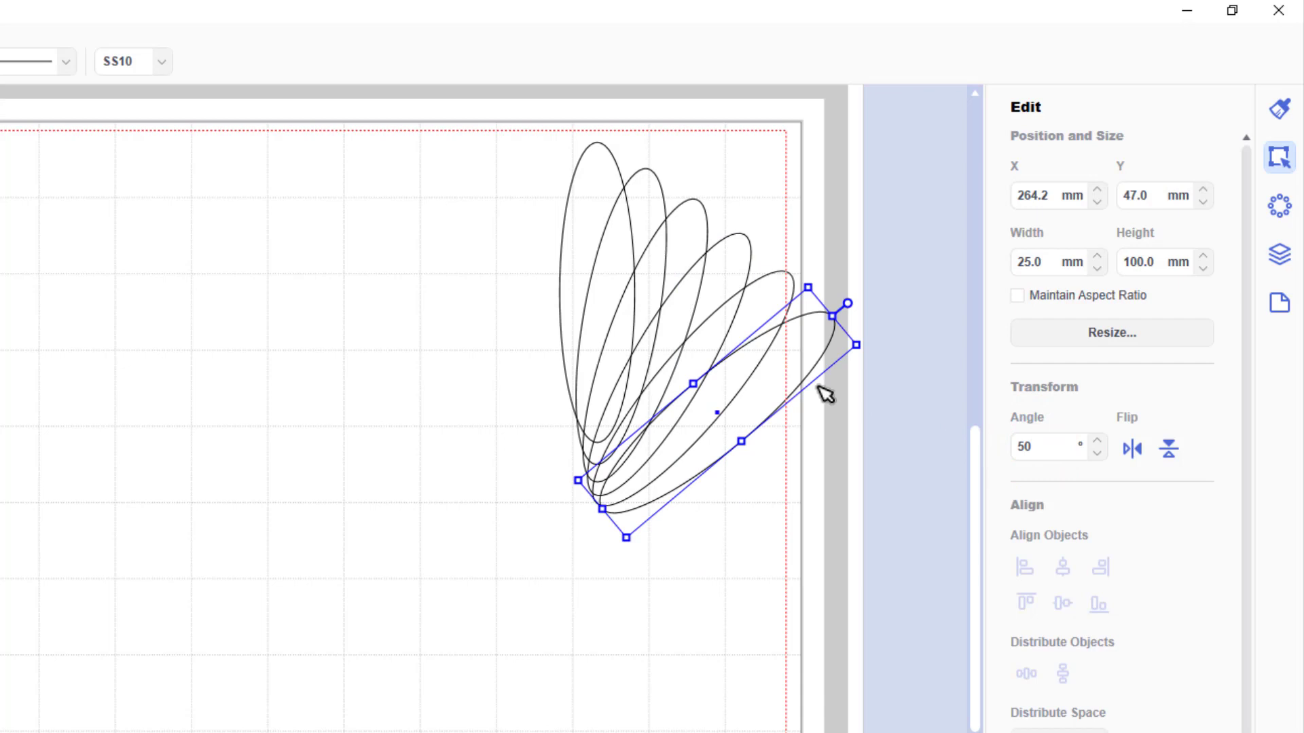
key("ctrl+v")
left_click(1031, 442)
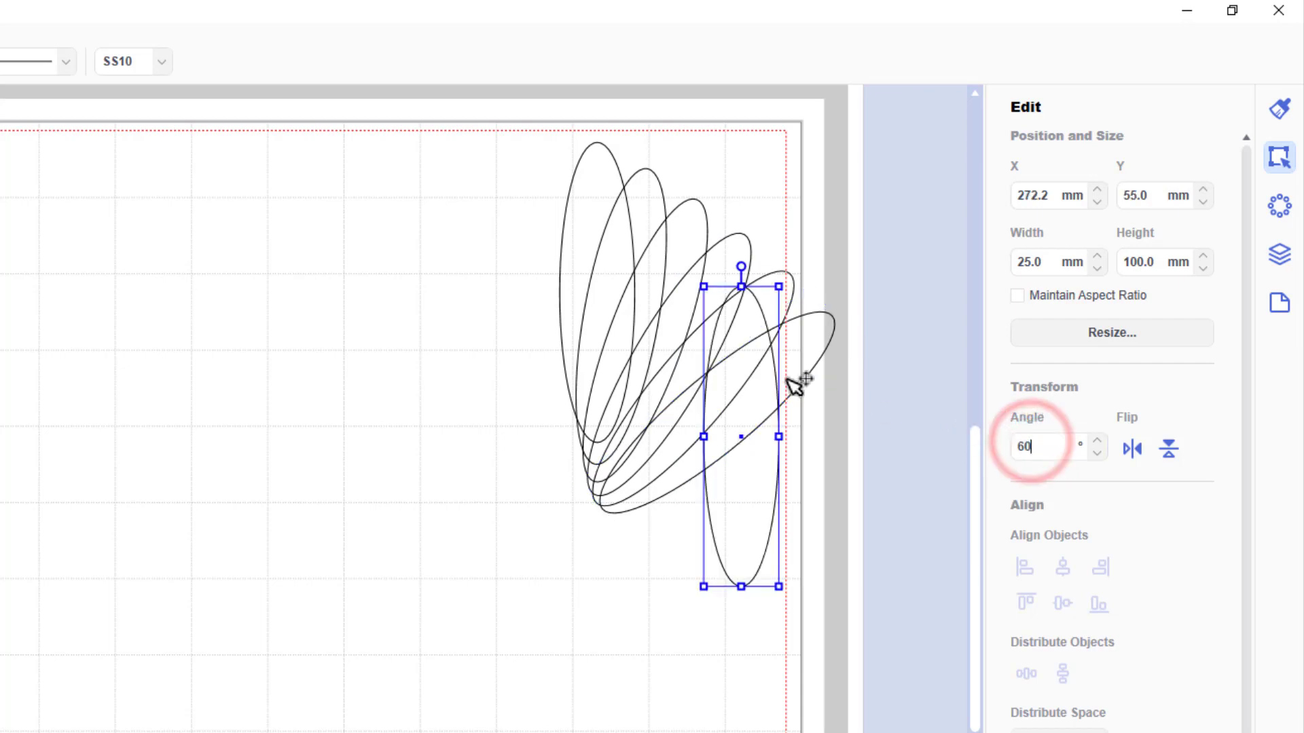
key("Return")
key("ctrl+v")
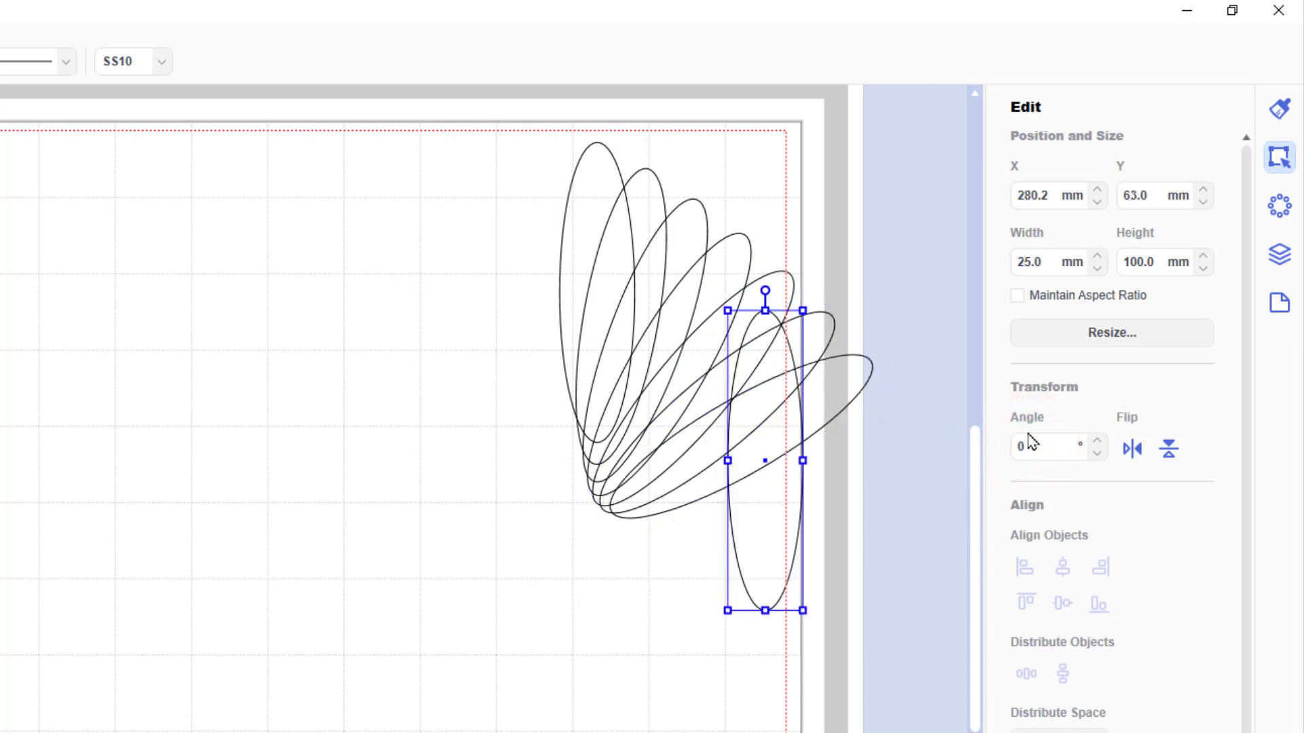
left_click(1025, 447)
type("70")
key("Return")
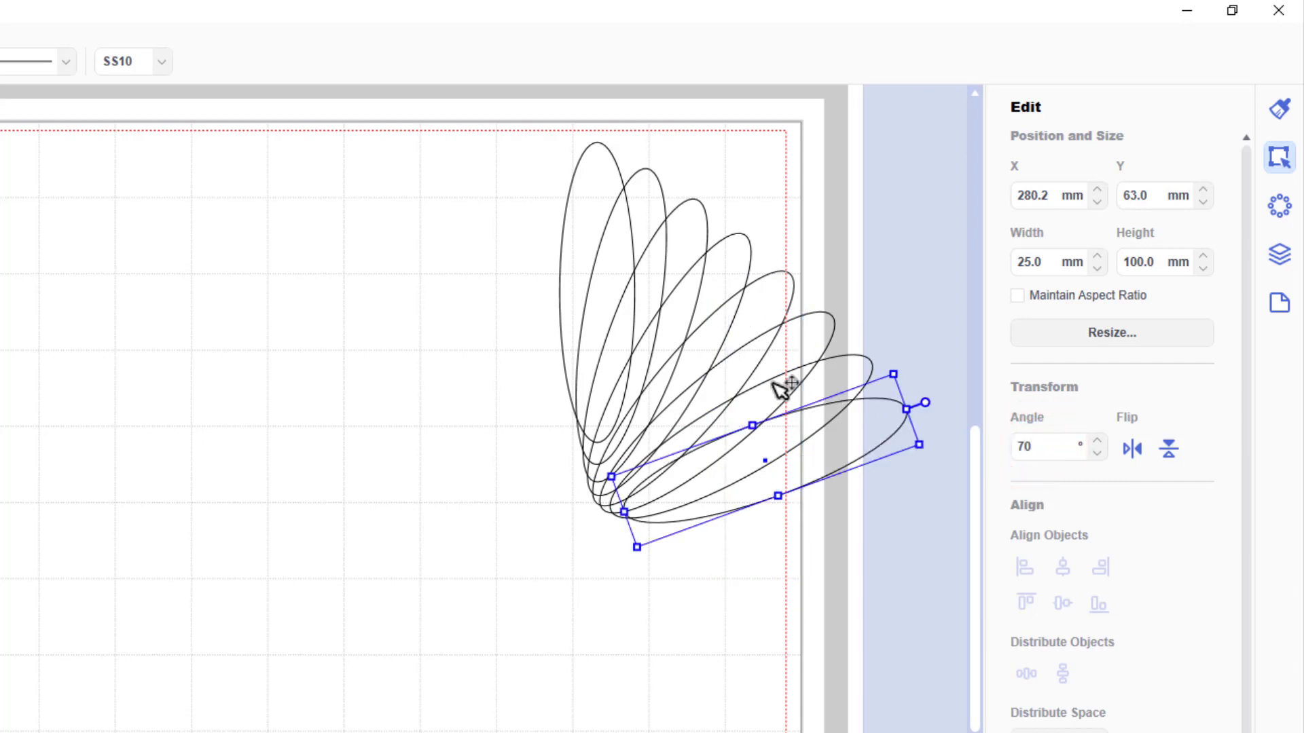
key("ctrl+v")
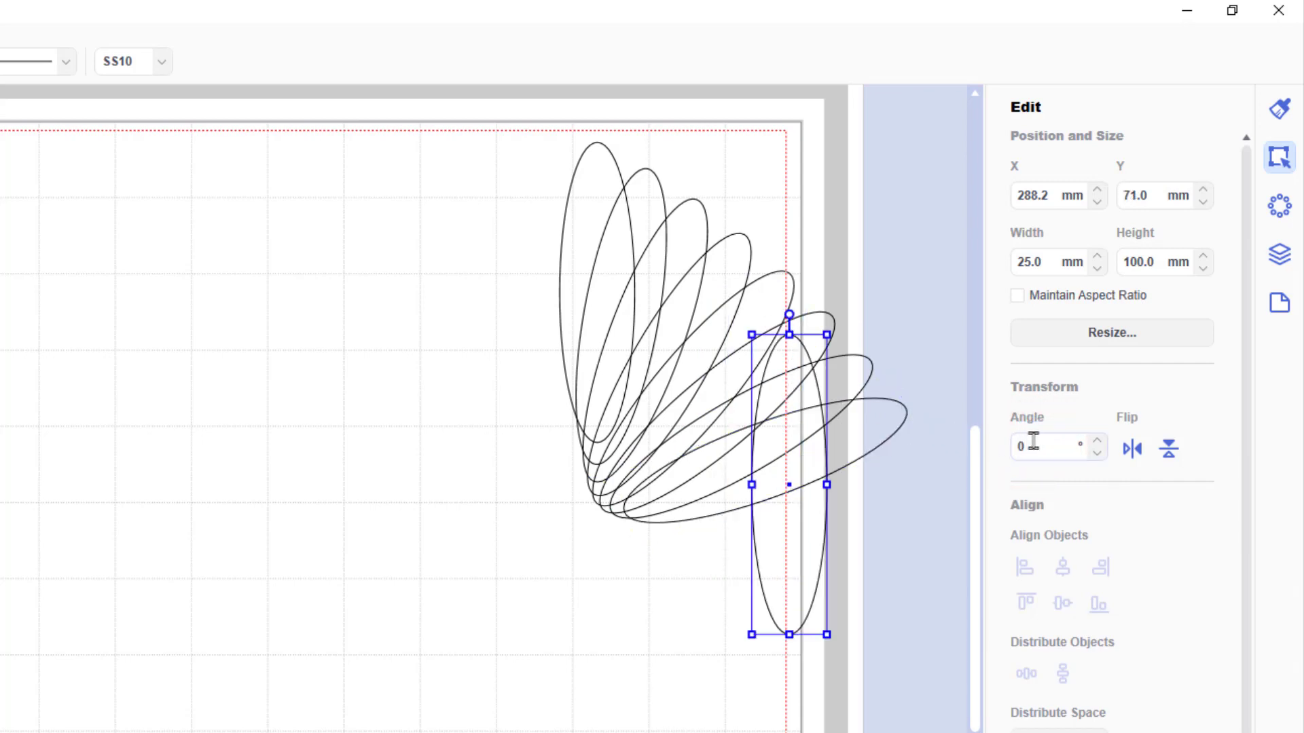
left_click(1032, 441)
type("80")
key("Return")
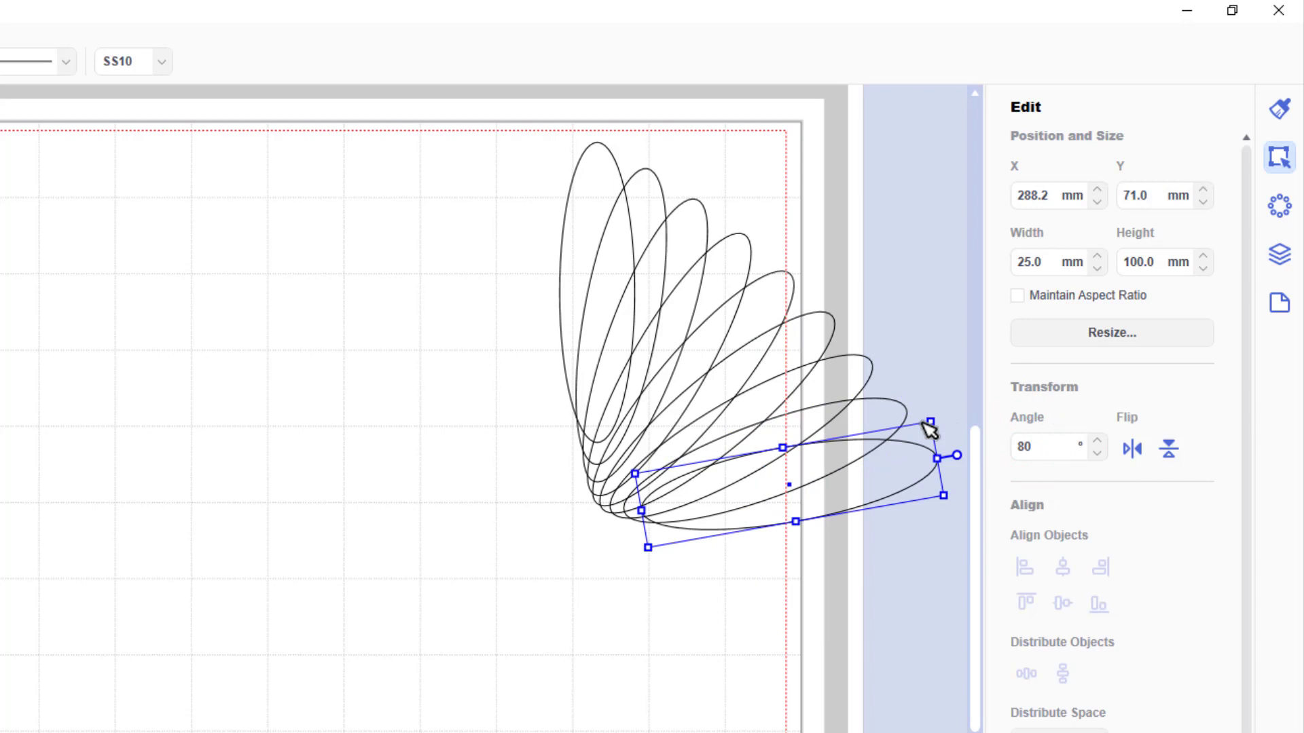
Step: Centre all the ellipses on each other and group them into a flower
left_click_drag(442, 167, 790, 602)
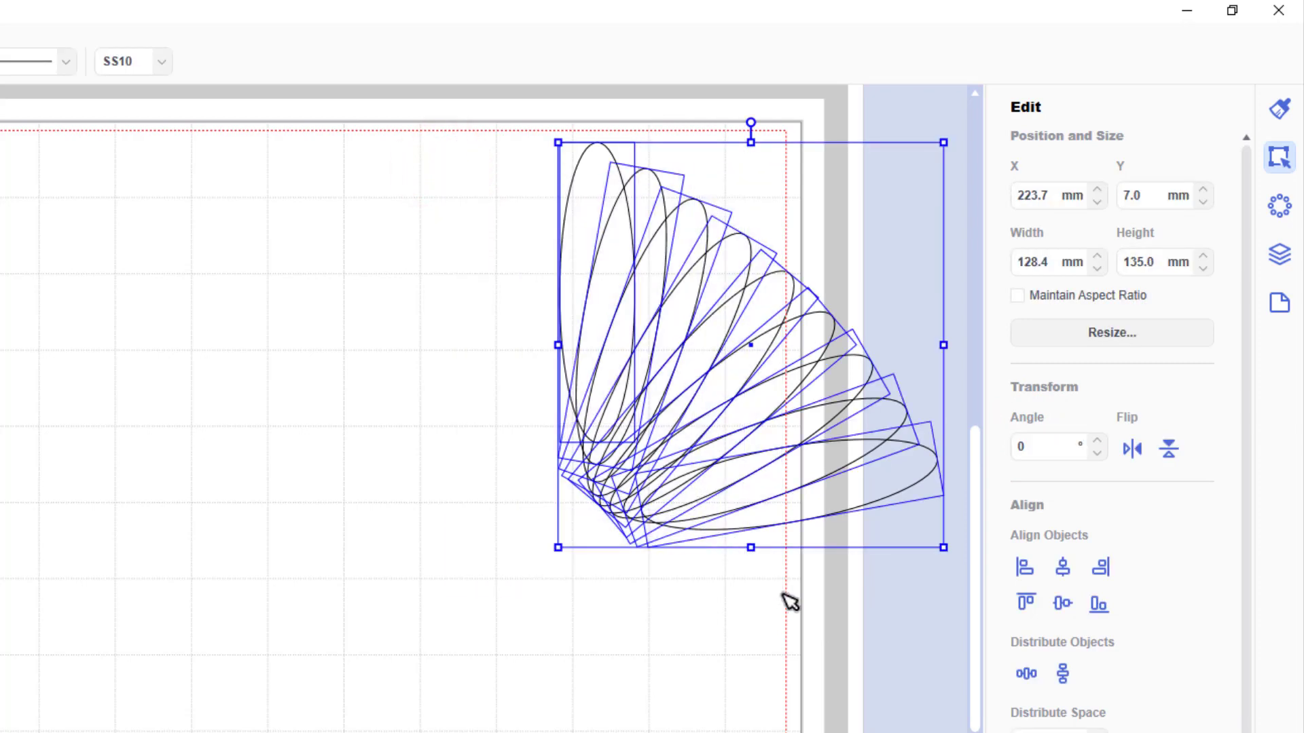
left_click(1062, 568)
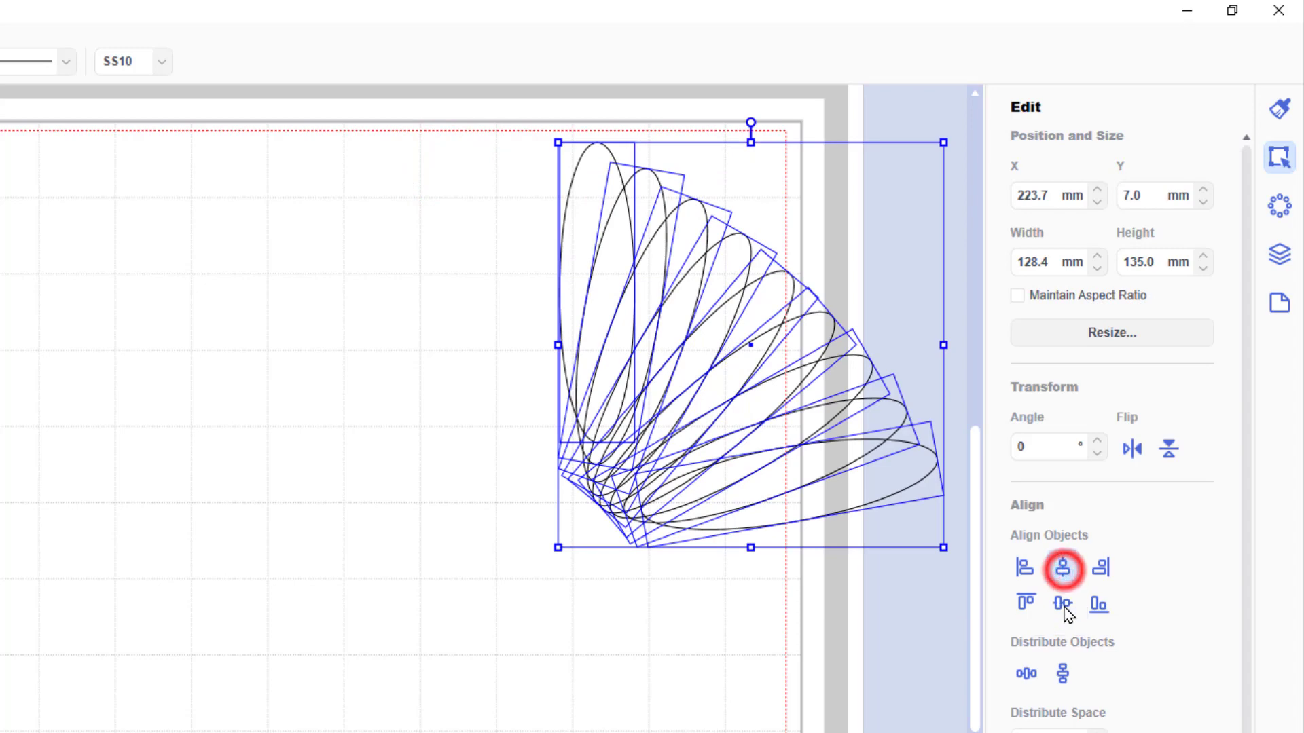
left_click(1063, 603)
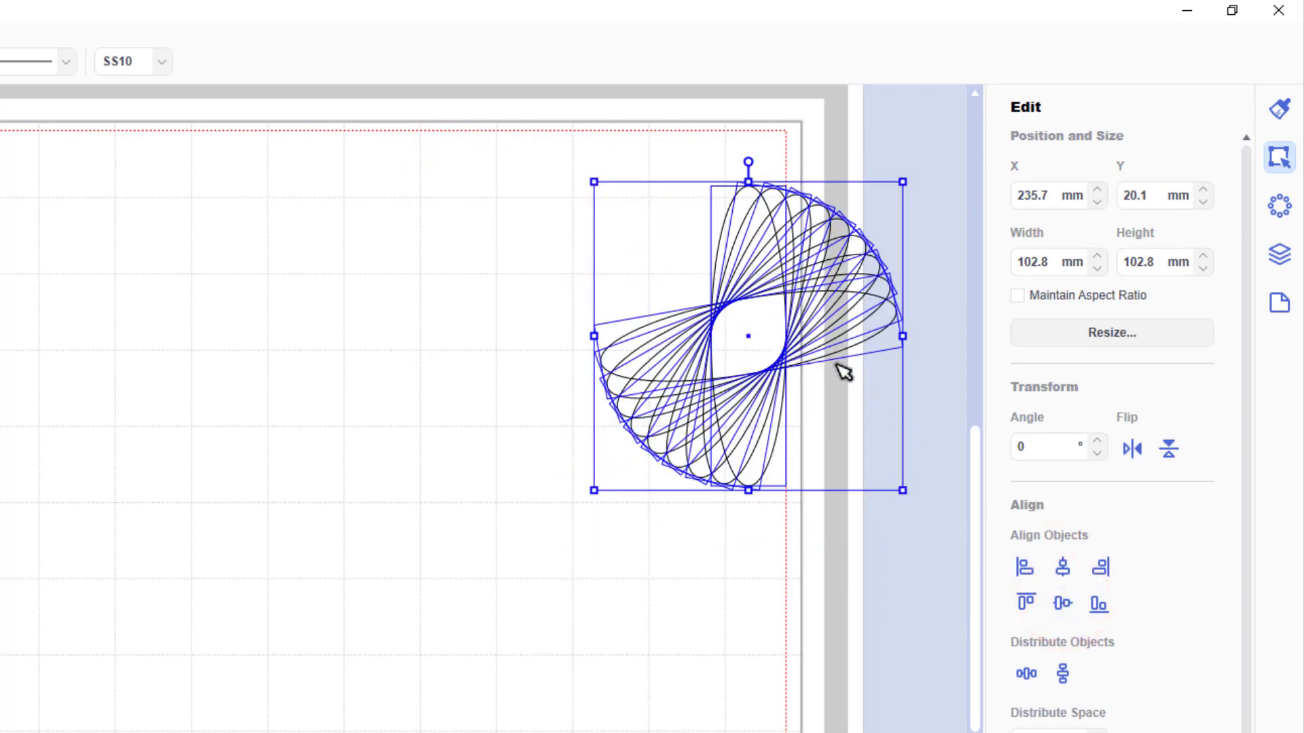
right_click(820, 345)
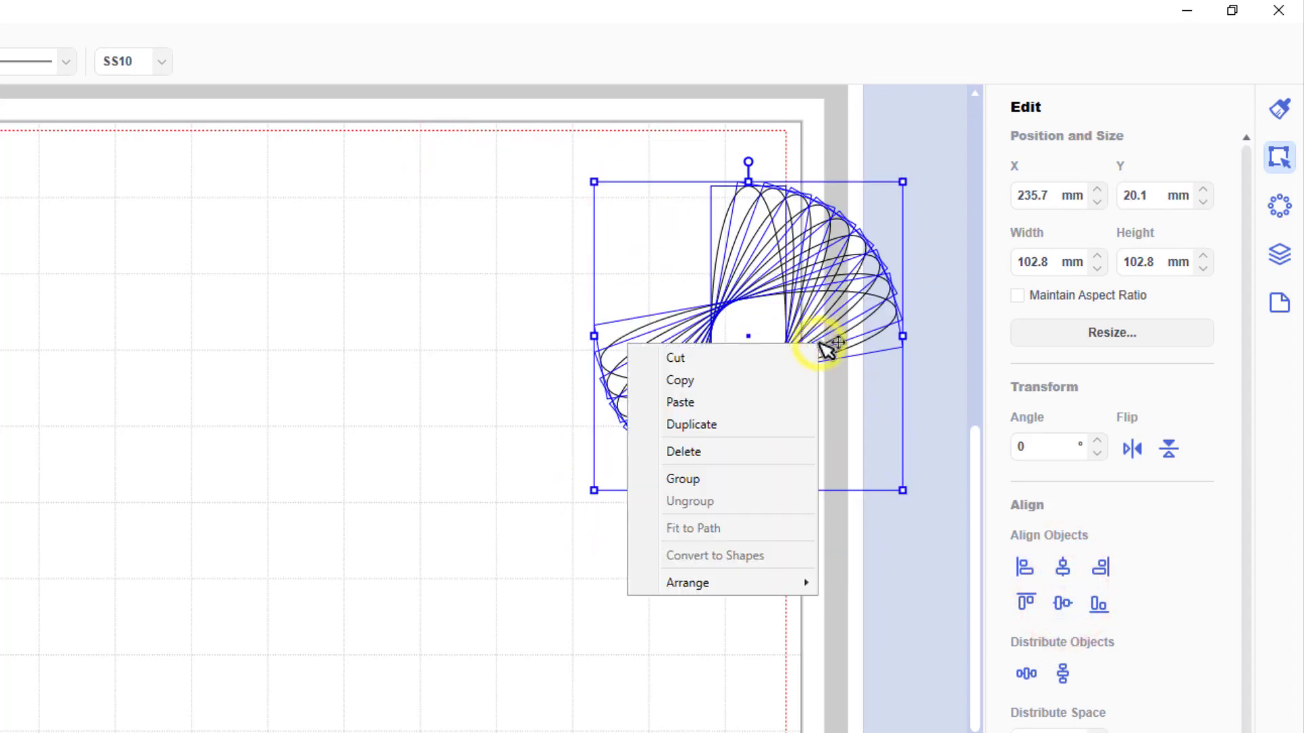
left_click(788, 471)
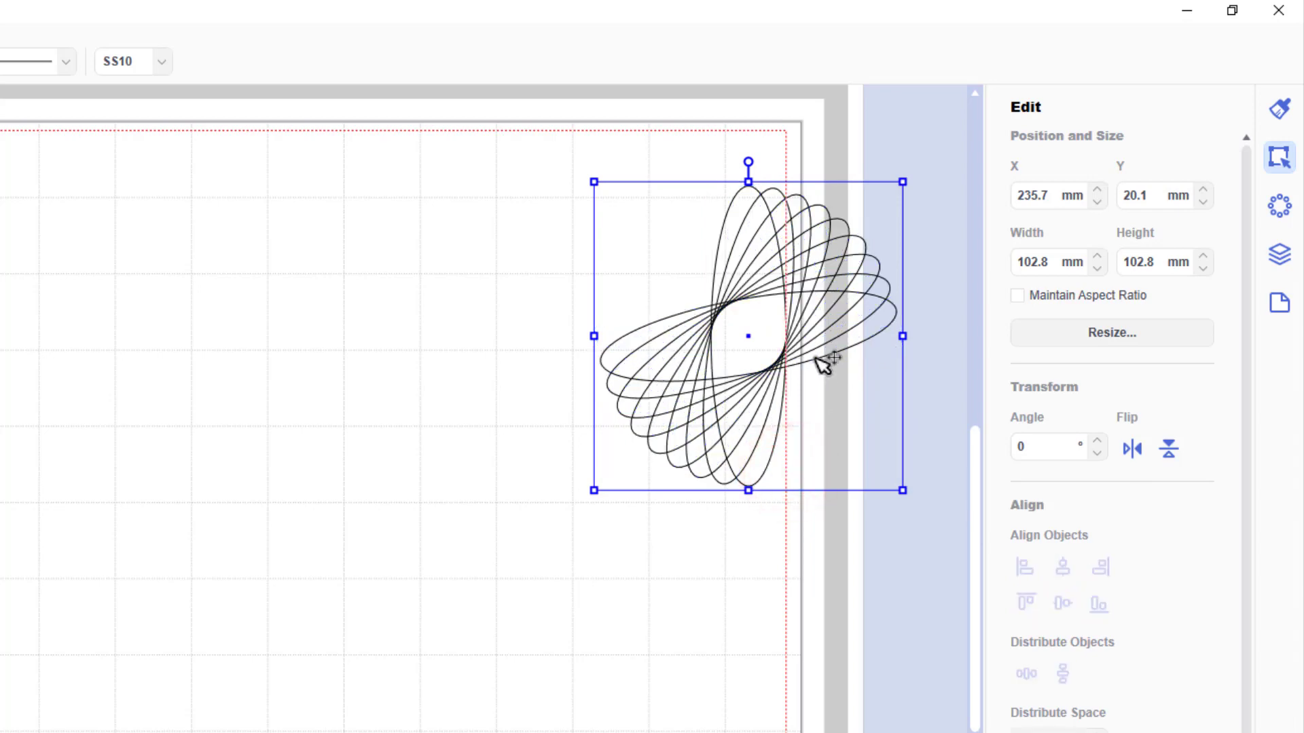
Step: Duplicate the flower at 90°, centre both copies and group them into one rosette
key("ctrl+d")
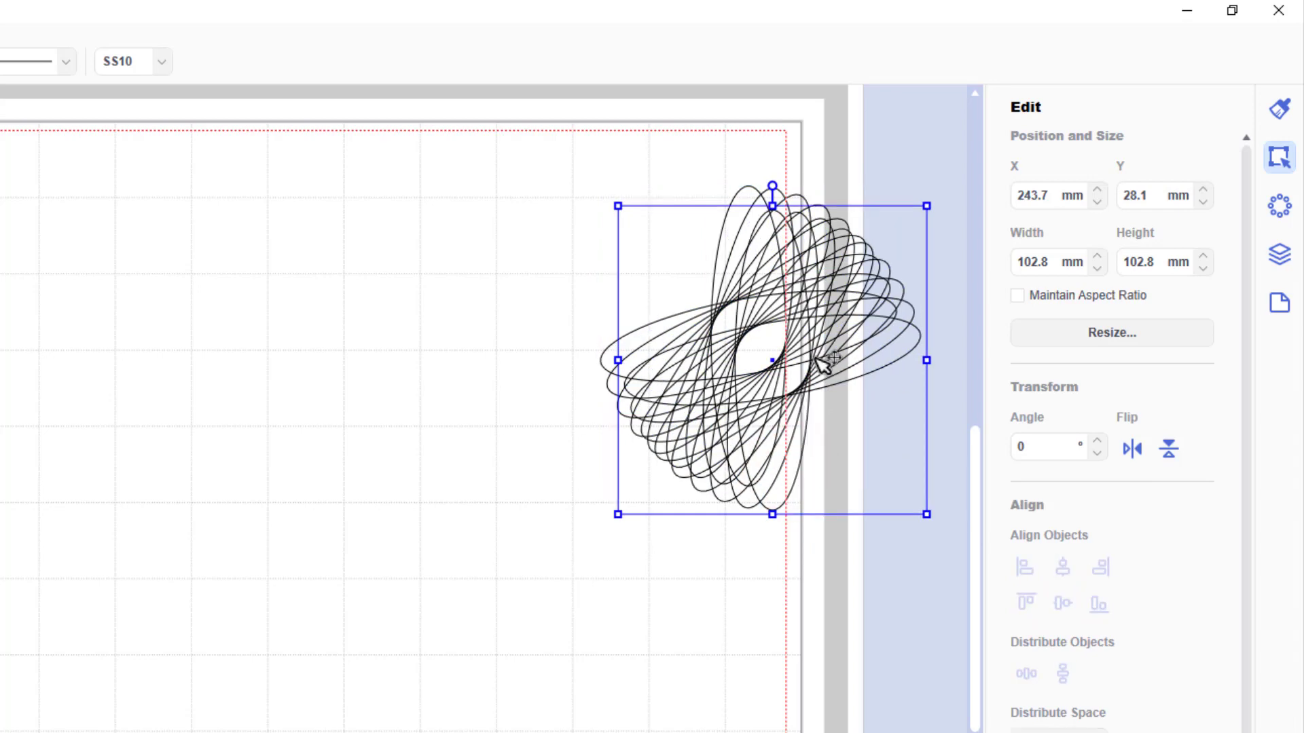
double_click(1031, 445)
type("90")
key("Return")
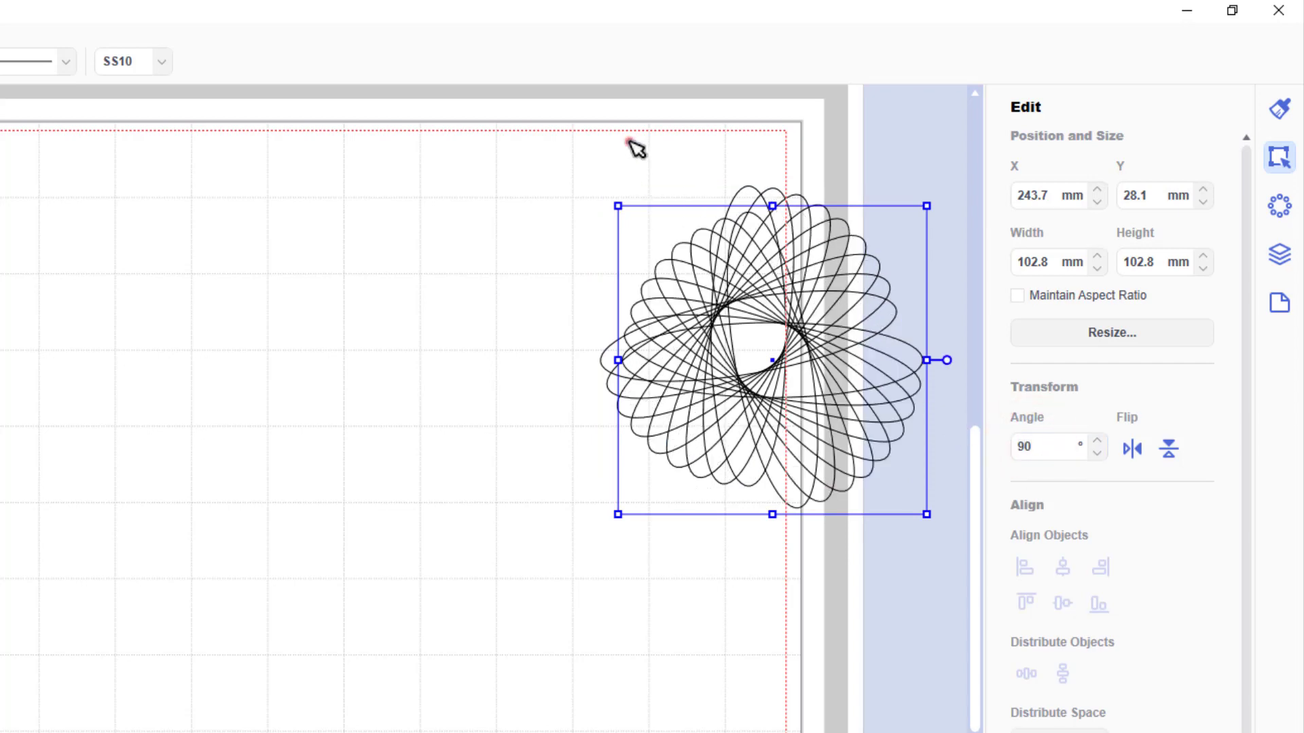
left_click_drag(629, 139, 822, 387)
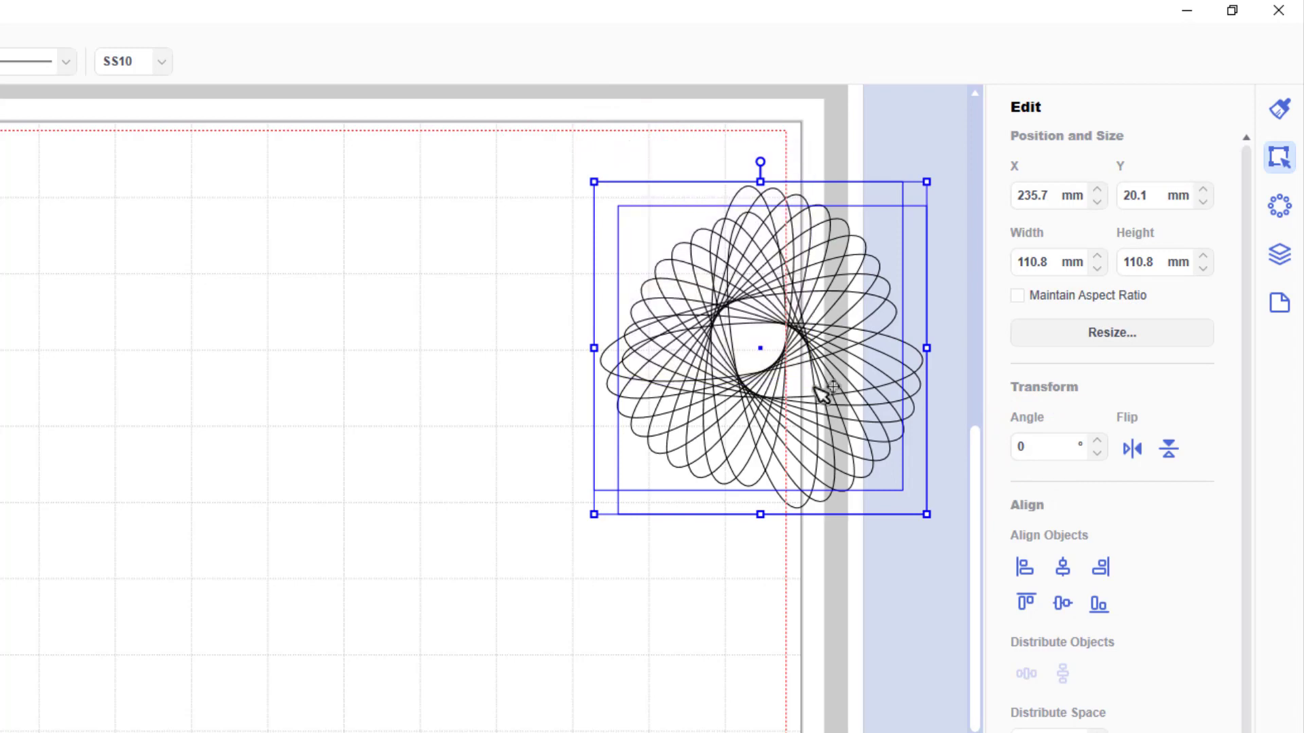
left_click(1065, 567)
left_click(1063, 601)
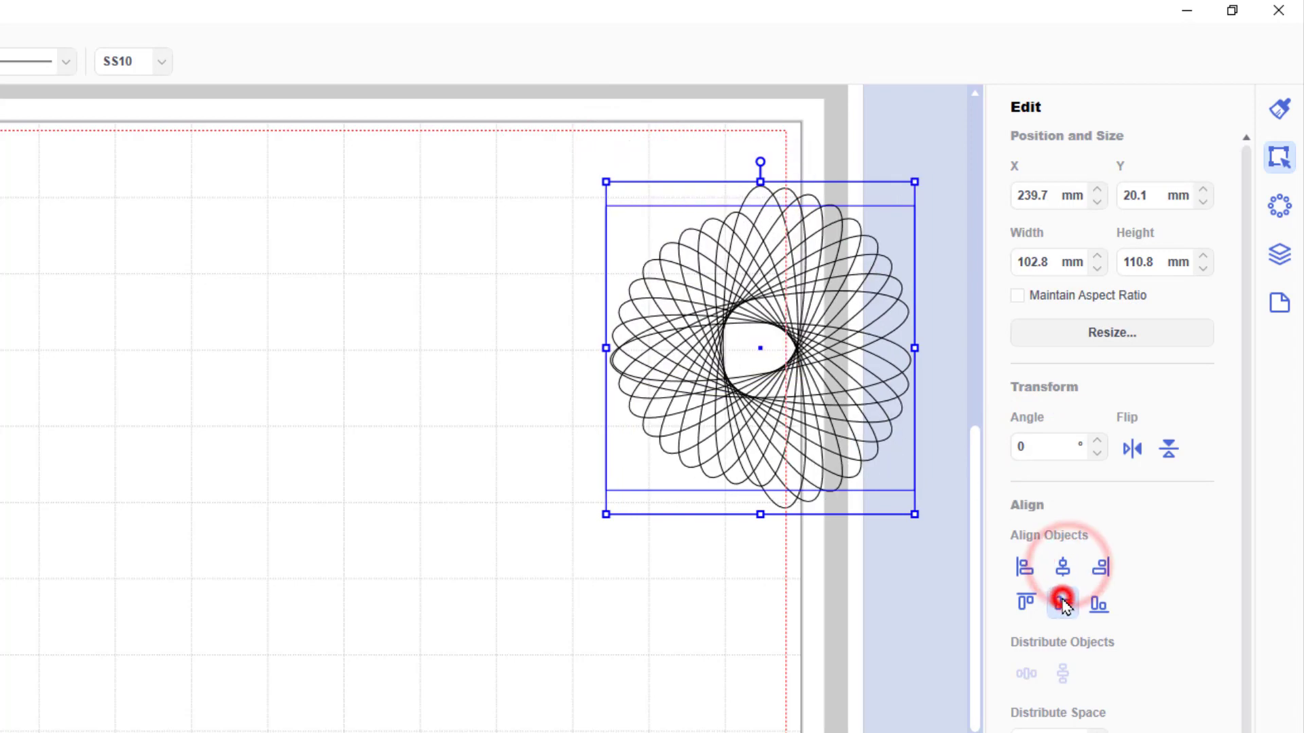
right_click(802, 339)
left_click(756, 472)
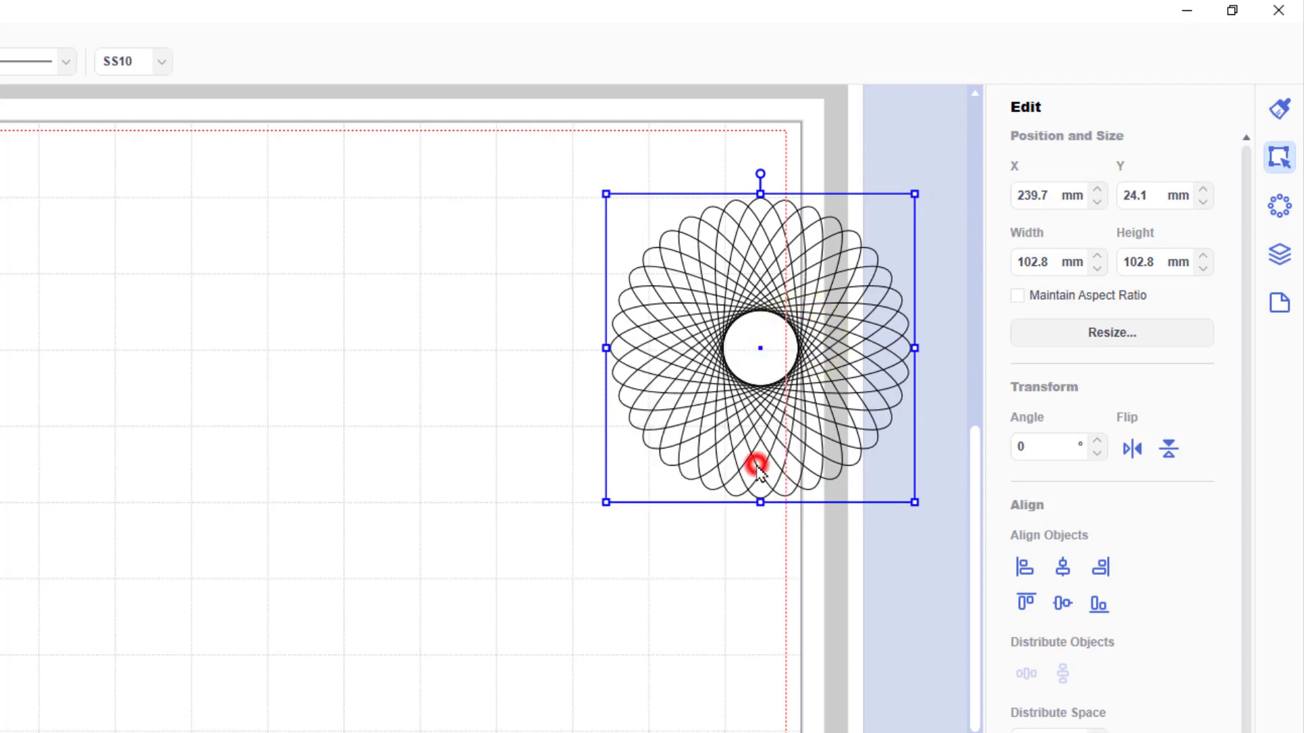
Step: Move the rosette to the mat's top-left corner and scale it down
left_click_drag(706, 390, 544, 343)
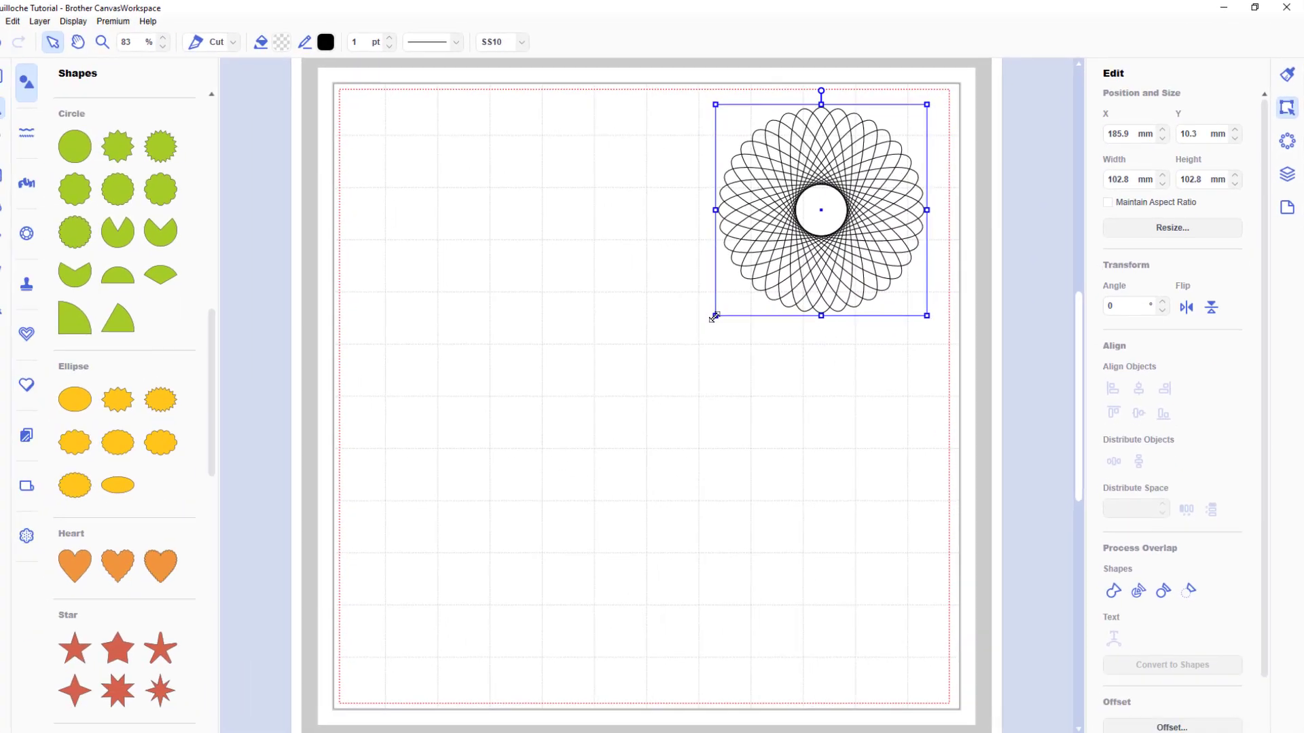
left_click_drag(713, 317, 334, 696)
left_click_drag(360, 654, 367, 650)
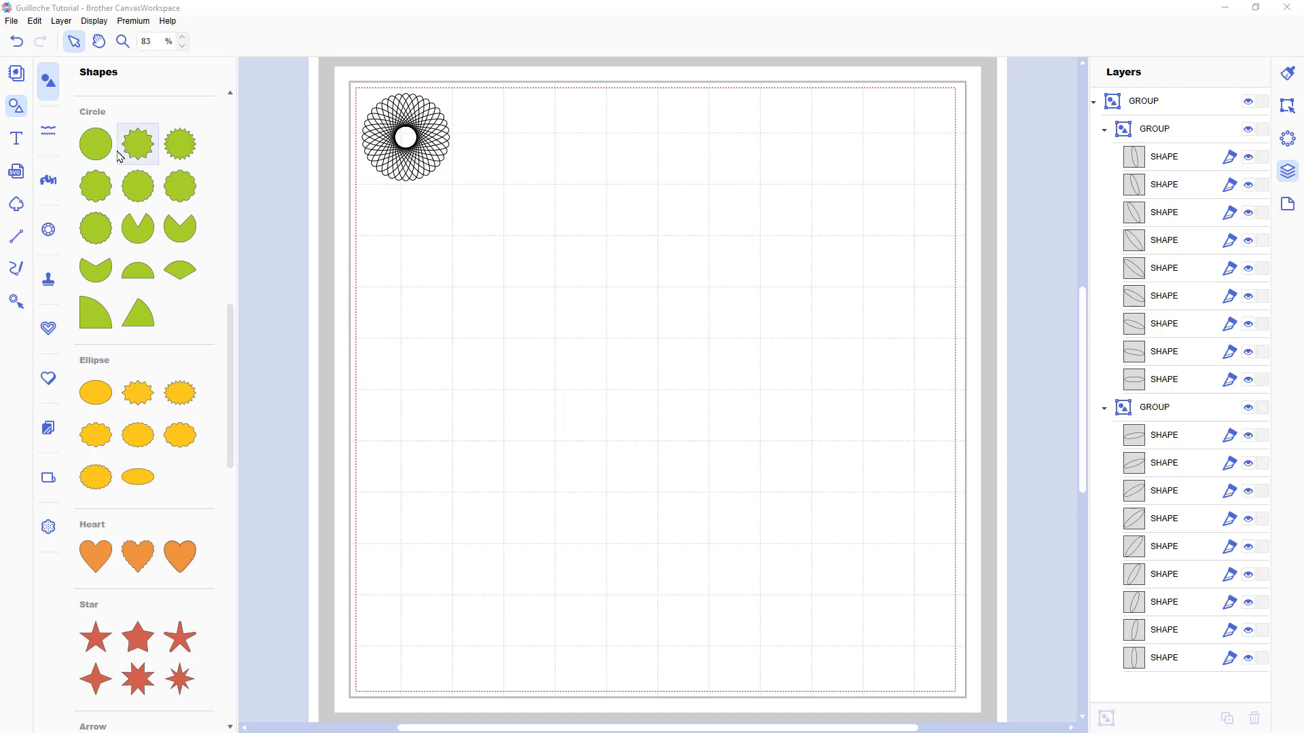
Step: Add a 25 × 100 mm ellipse at X 210.4, Y 14.7 mm and show its outline colours
left_click_drag(100, 142, 808, 223)
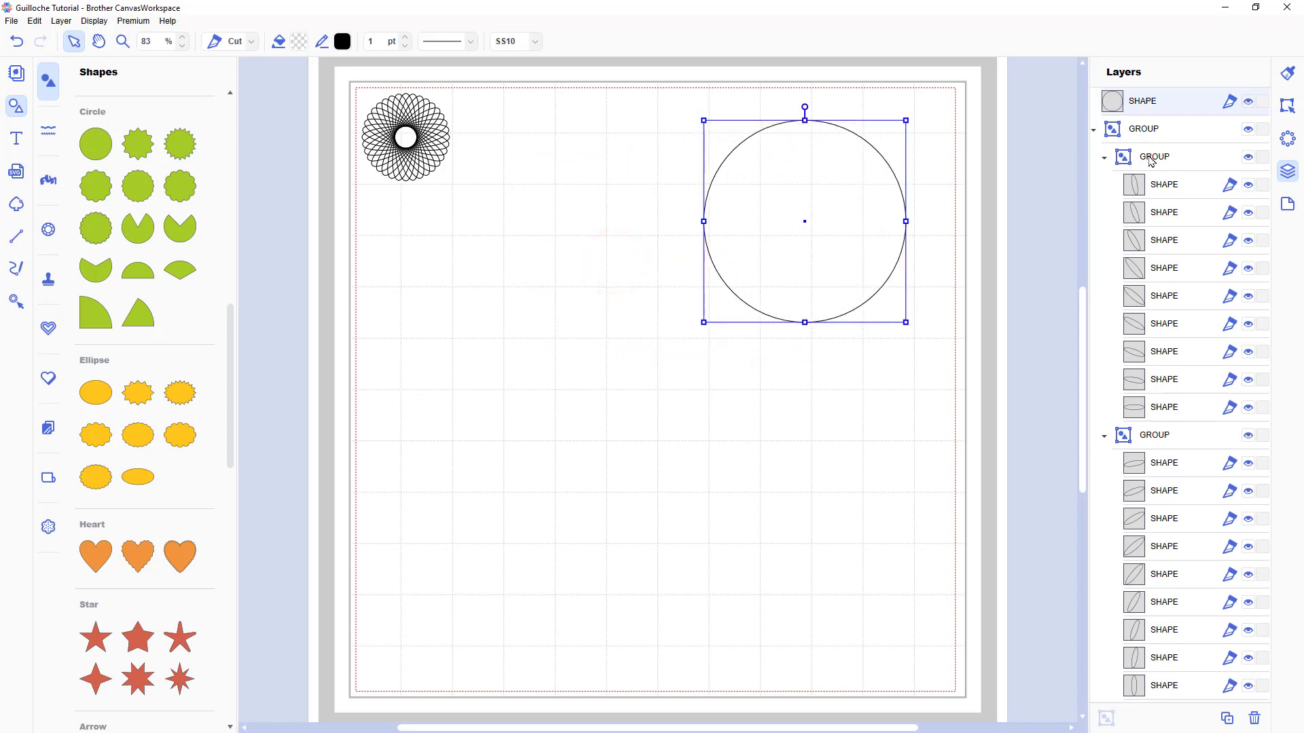
left_click(1287, 108)
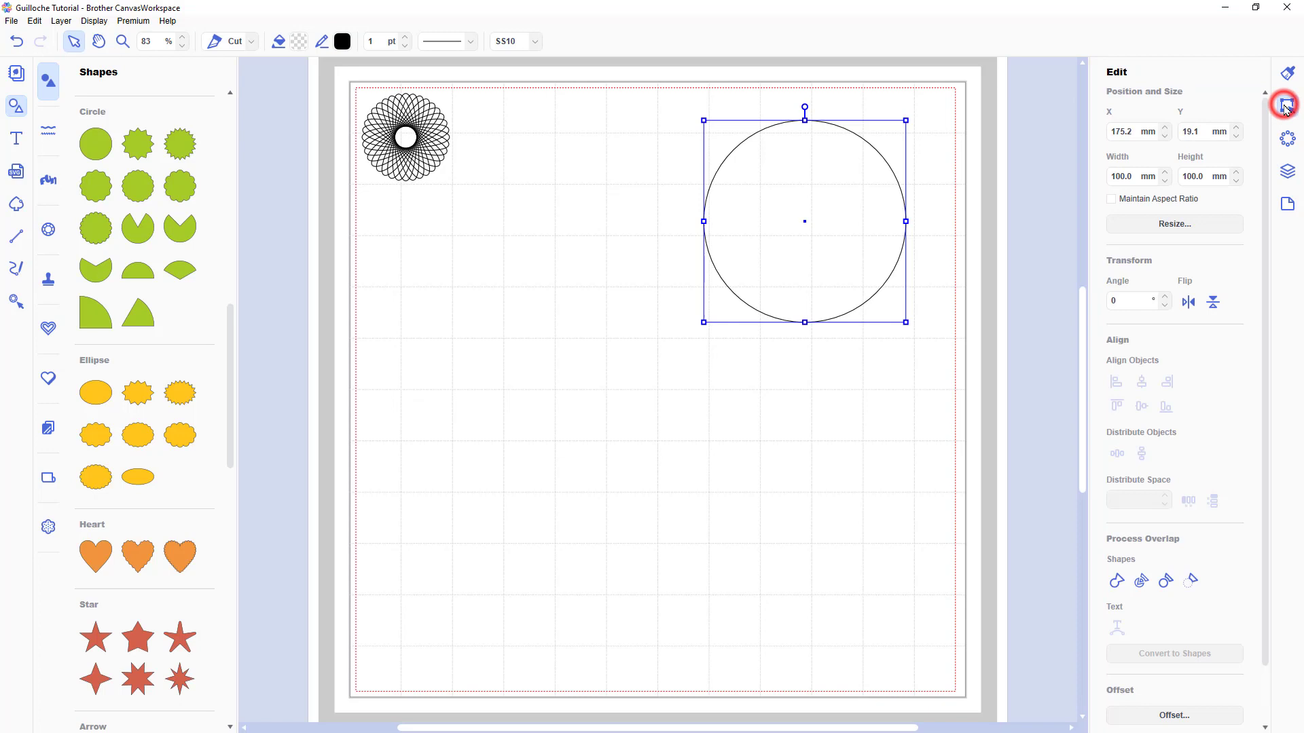
double_click(1134, 177)
type("25")
key("Return")
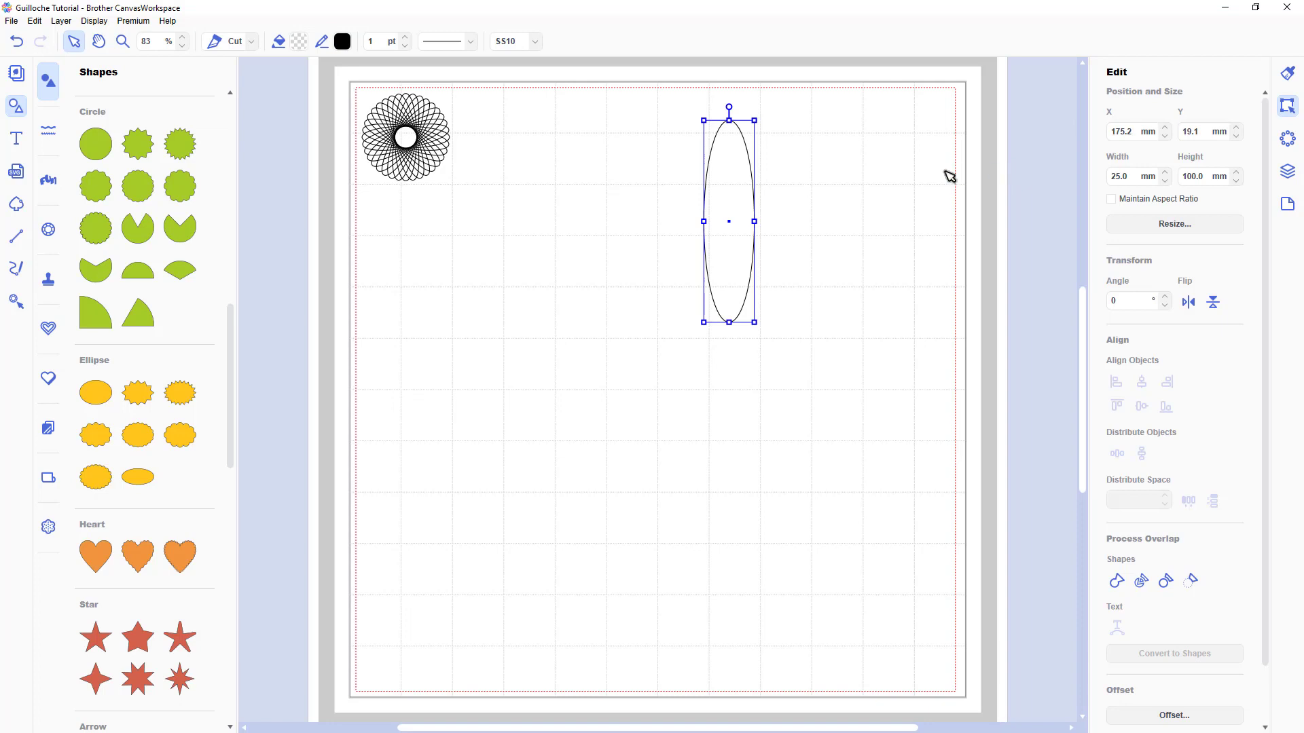
left_click_drag(747, 192, 823, 185)
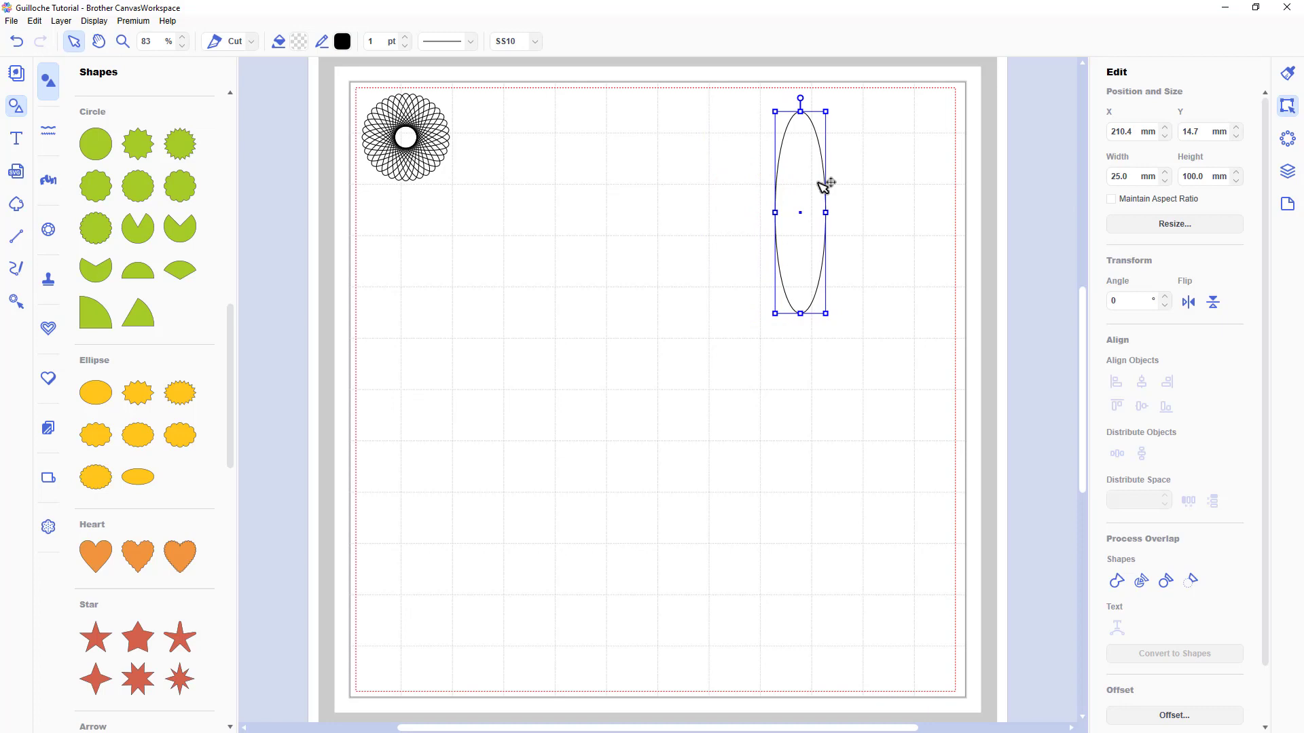
left_click(343, 42)
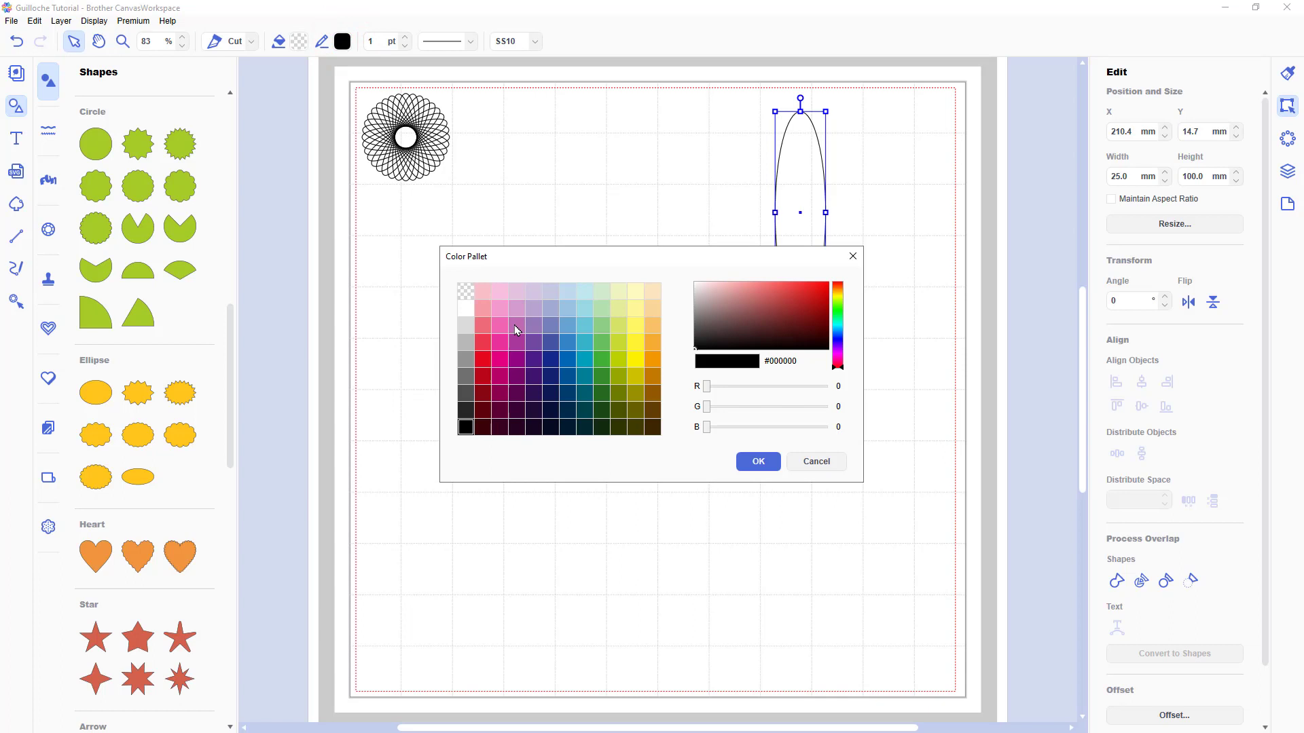
Step: Outline the ellipse in pink and add a green-outlined copy rotated 5°
left_click(515, 325)
left_click(754, 462)
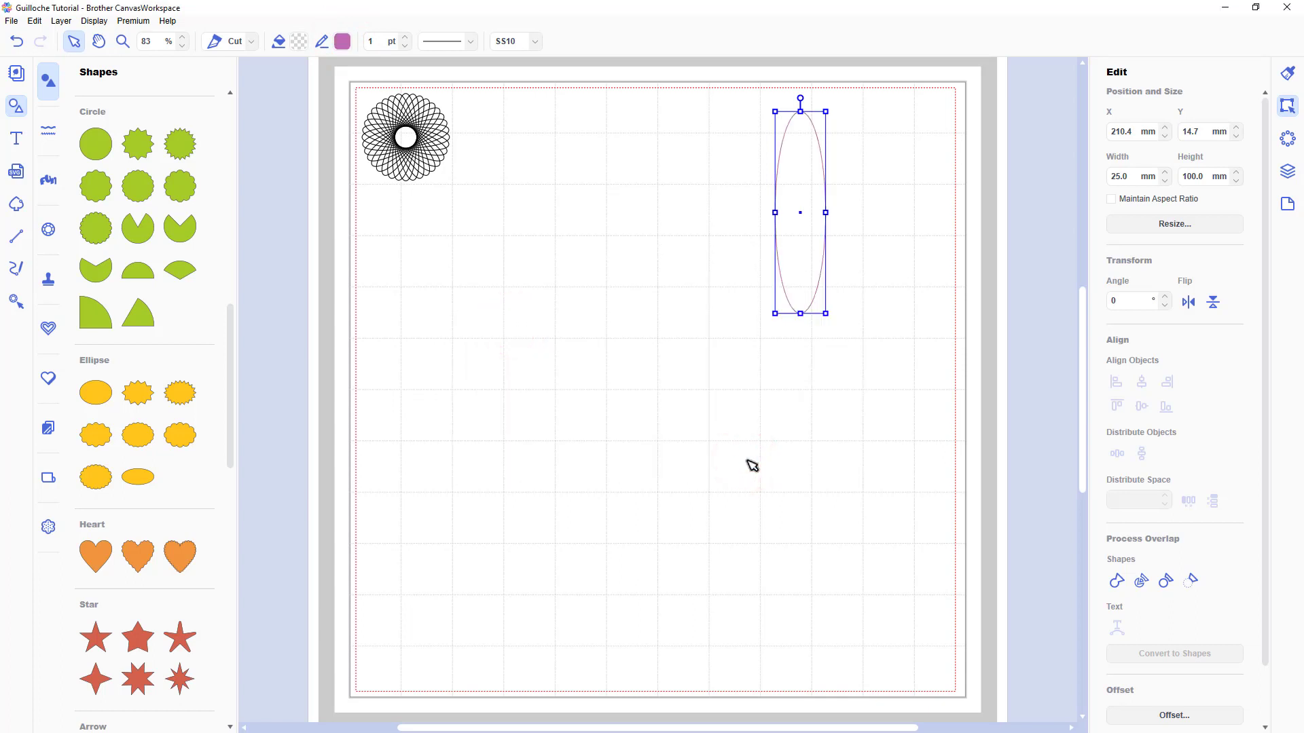
key("ctrl+d")
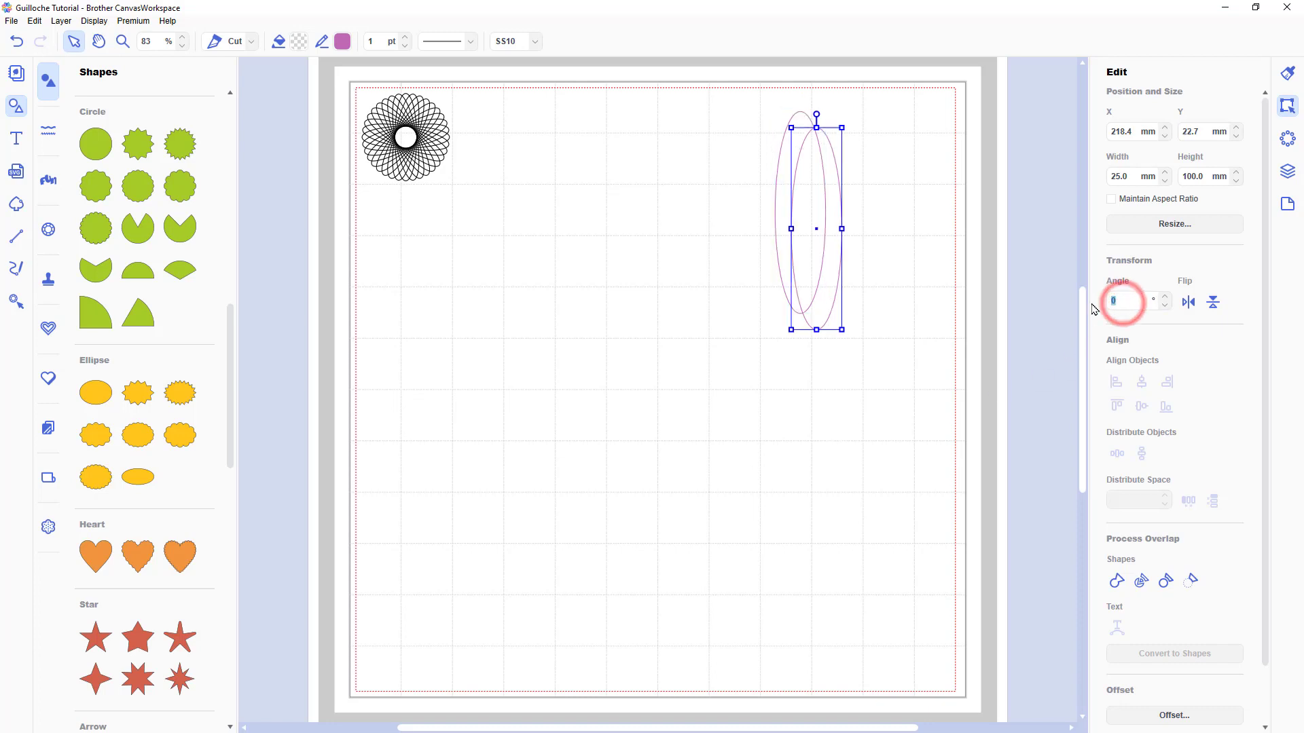
type("5")
key("Return")
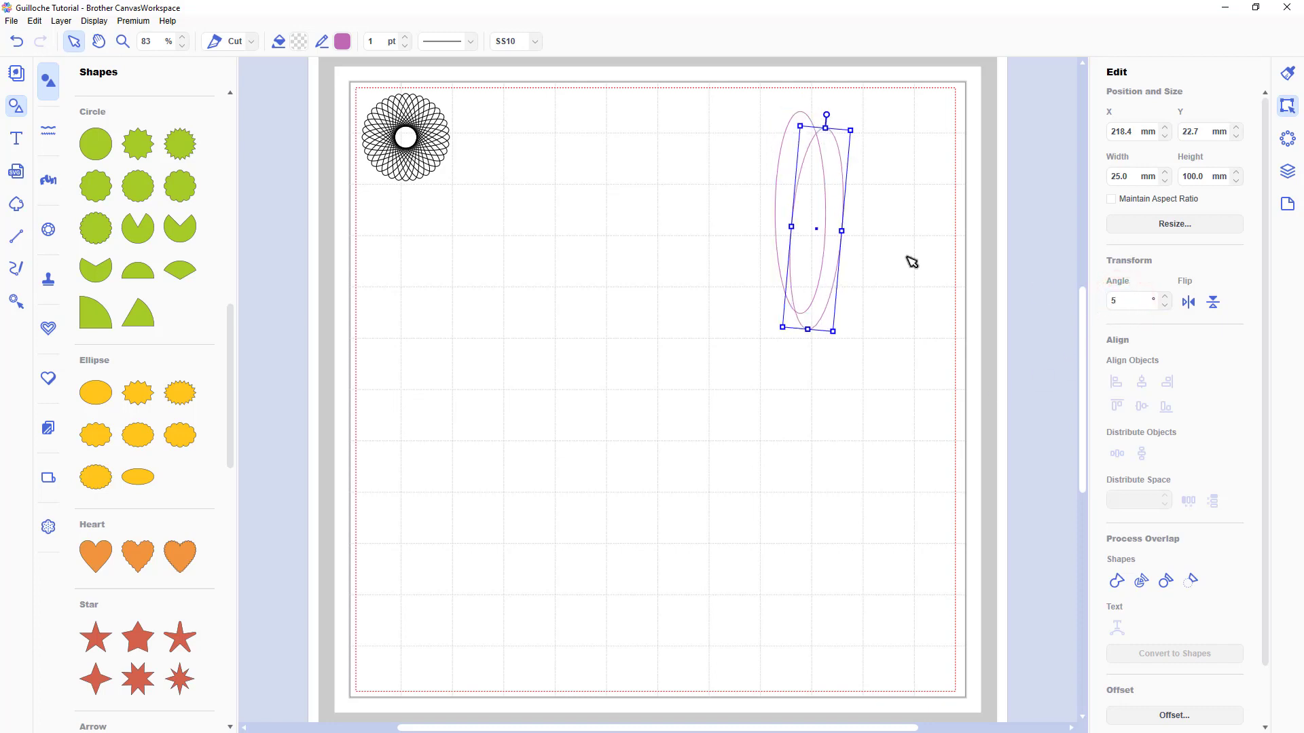
left_click(343, 42)
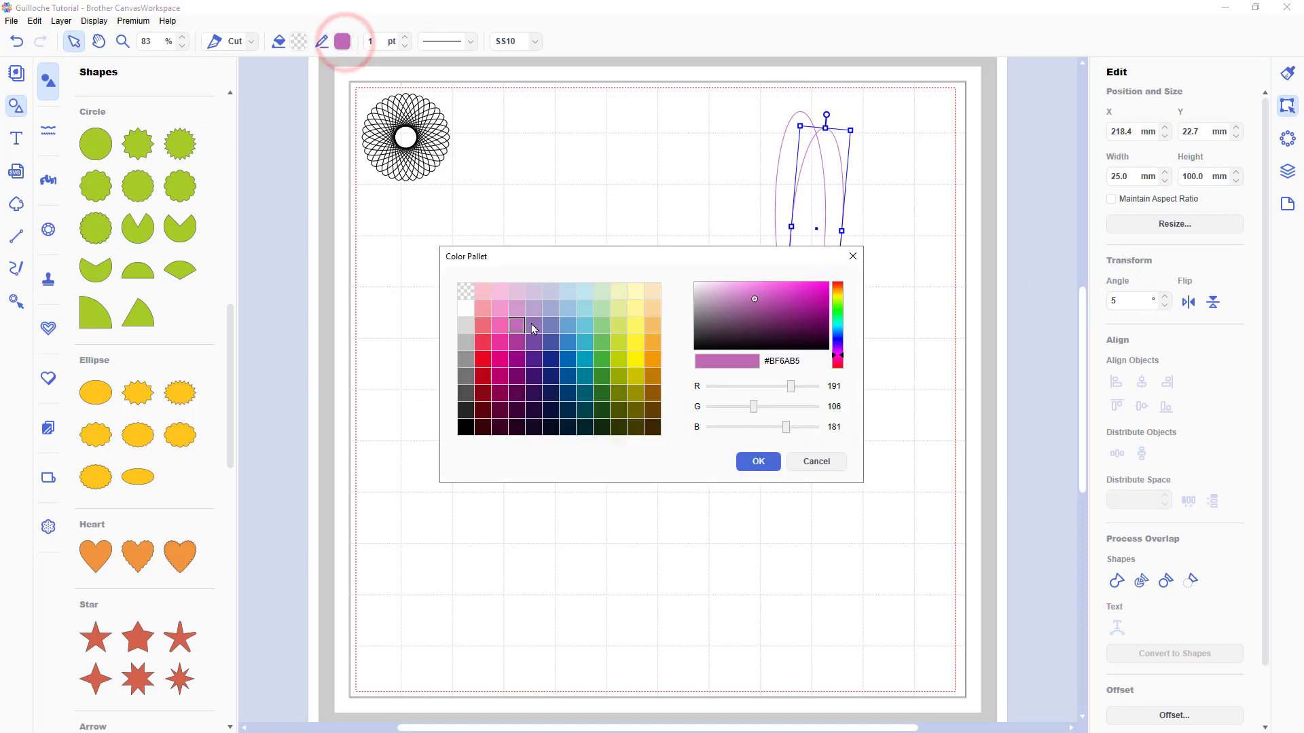
left_click(604, 346)
left_click(751, 459)
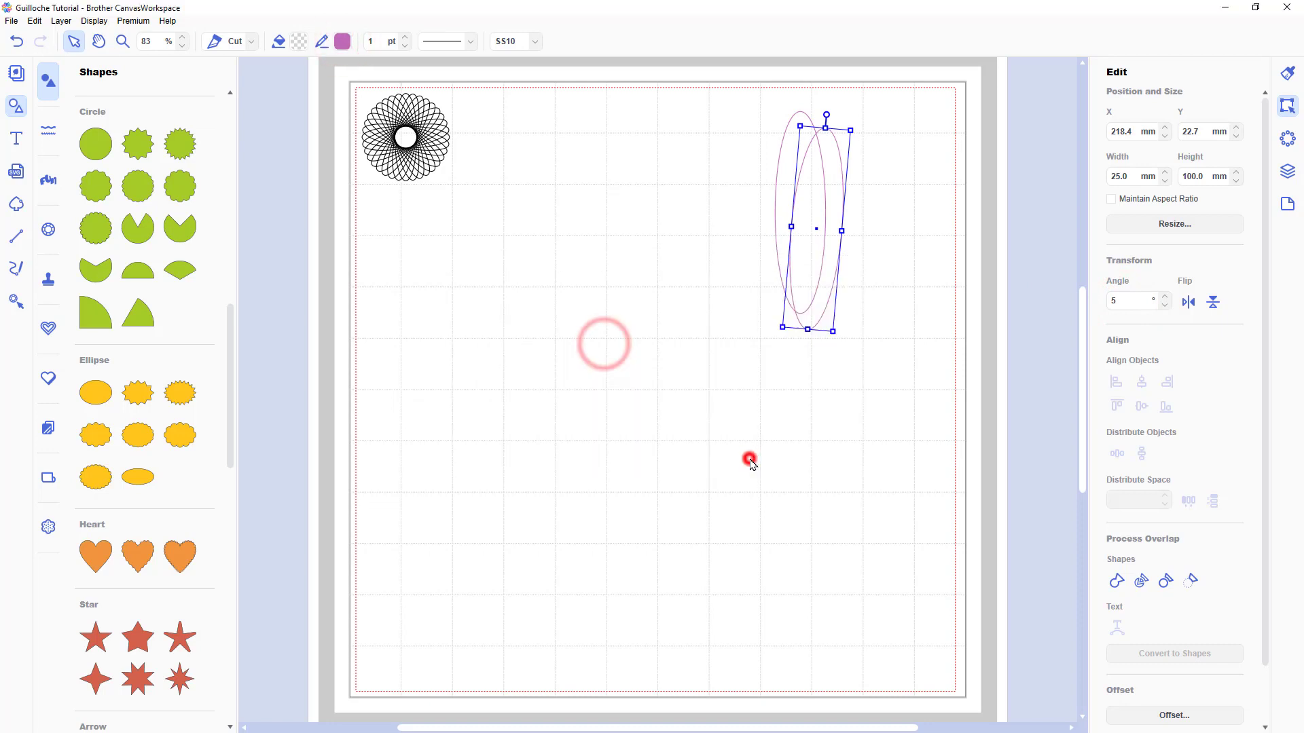
Step: Centre the pink and green ellipses on each other and group them
left_click(916, 413)
left_click_drag(918, 414, 813, 246)
left_click(1142, 383)
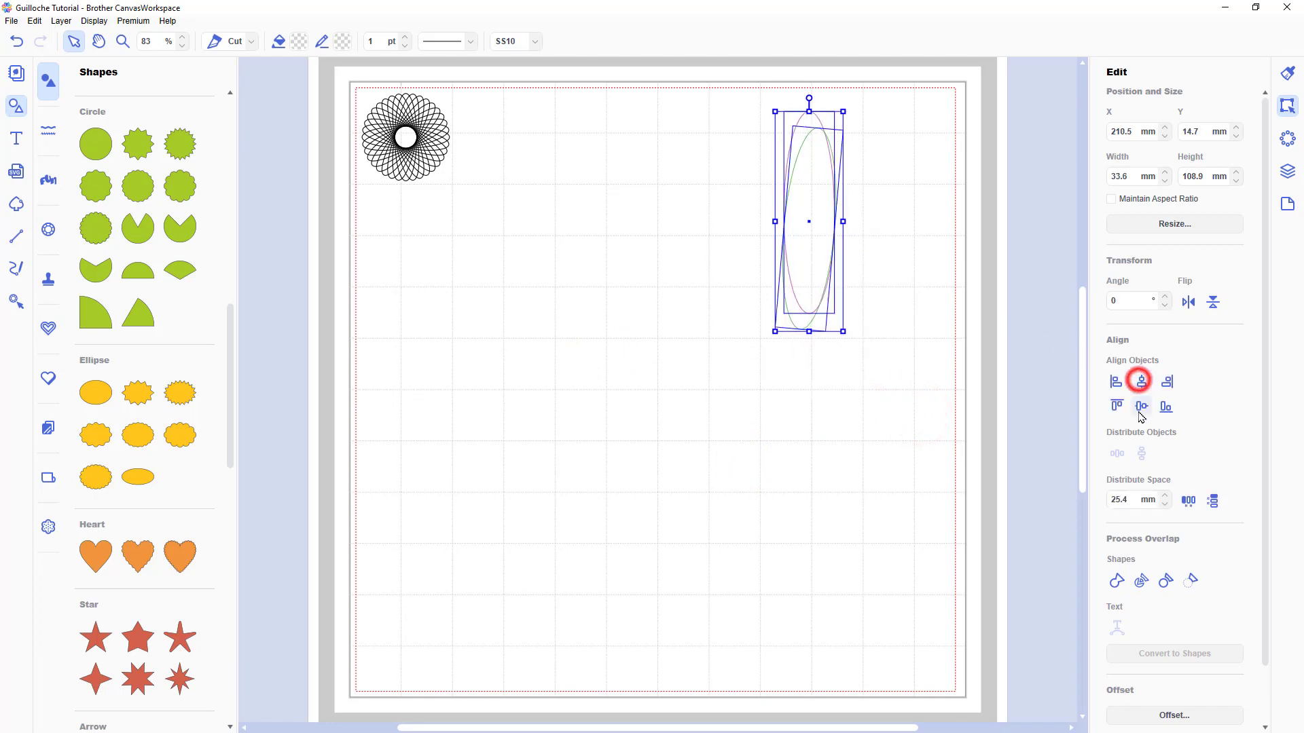
left_click(1141, 407)
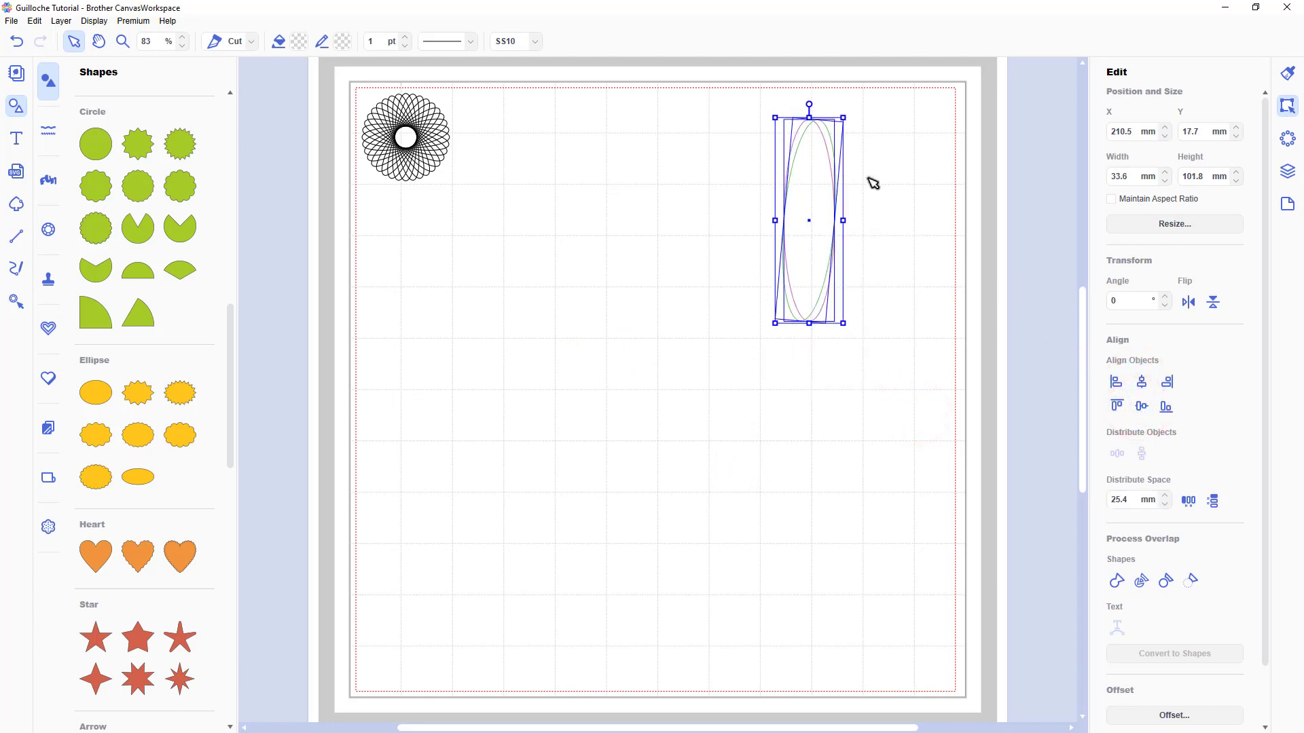
right_click(830, 140)
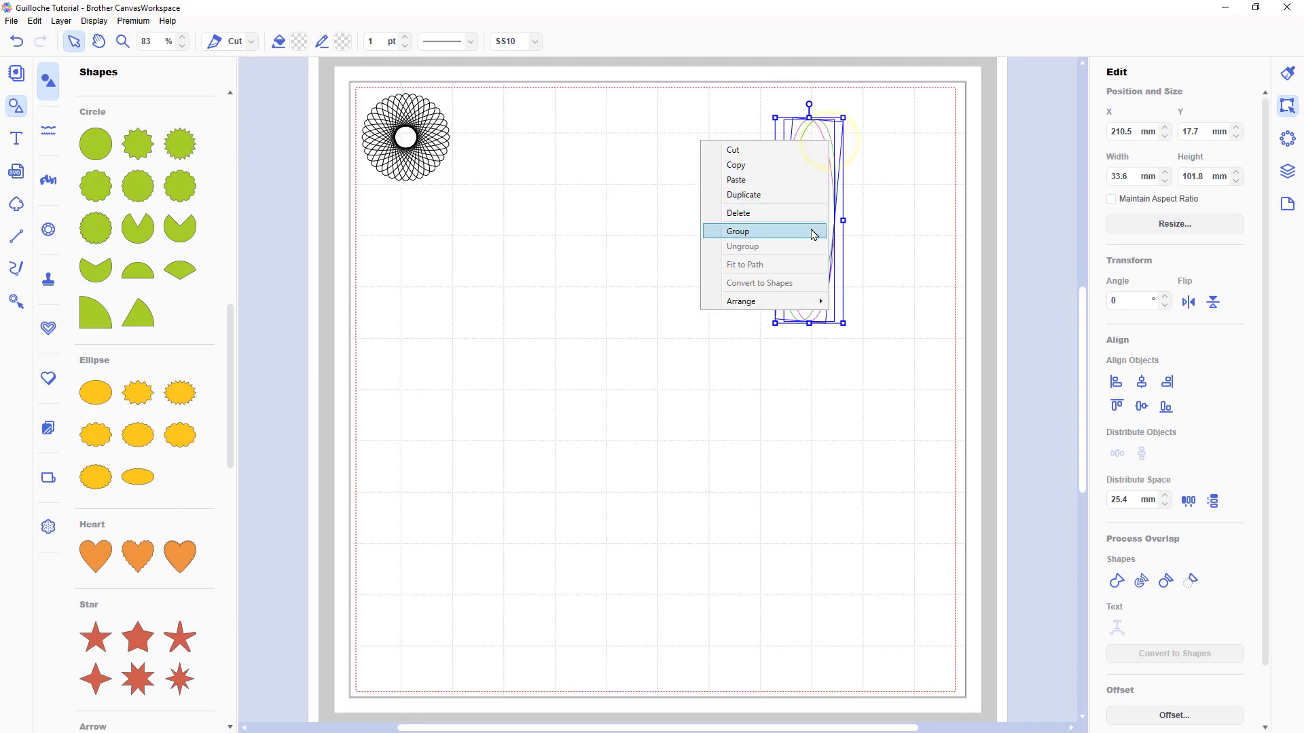
left_click(812, 230)
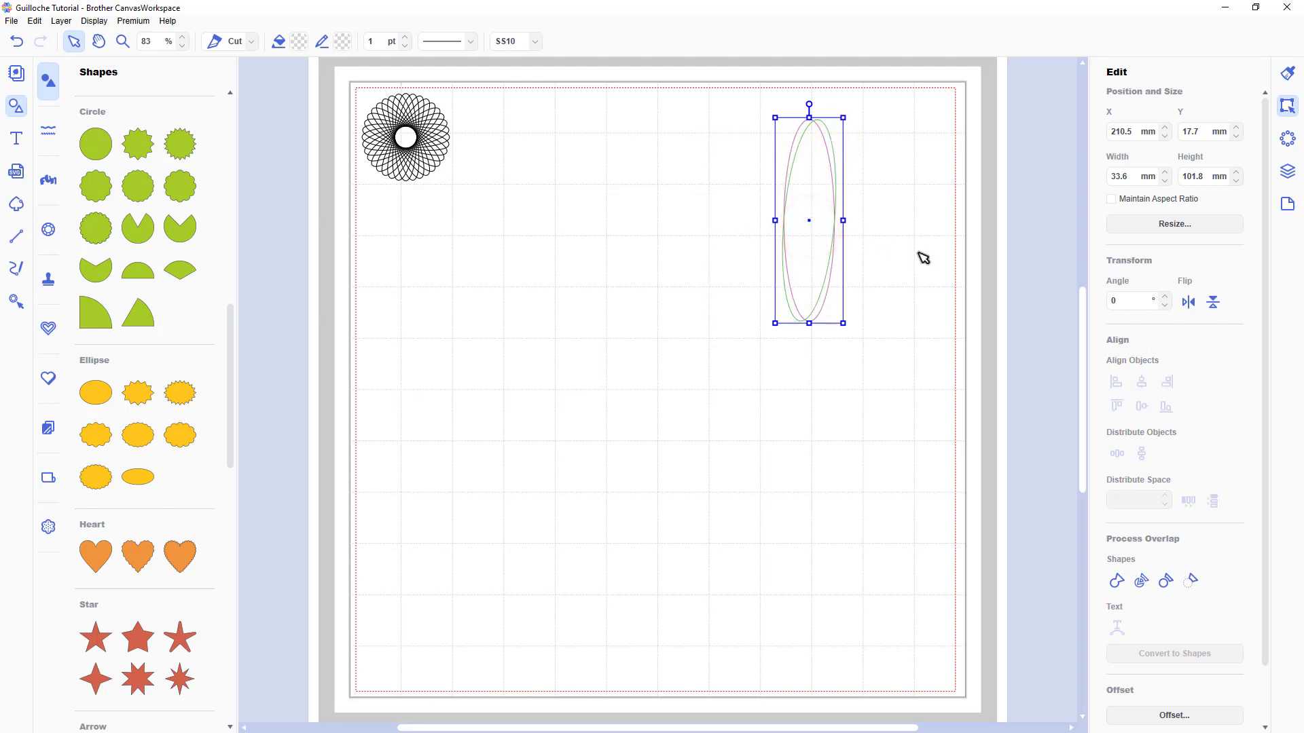
Step: Duplicate the grouped ellipse pair, rotating copies to 10°, 20°, 30° and 40°
key("ctrl+d")
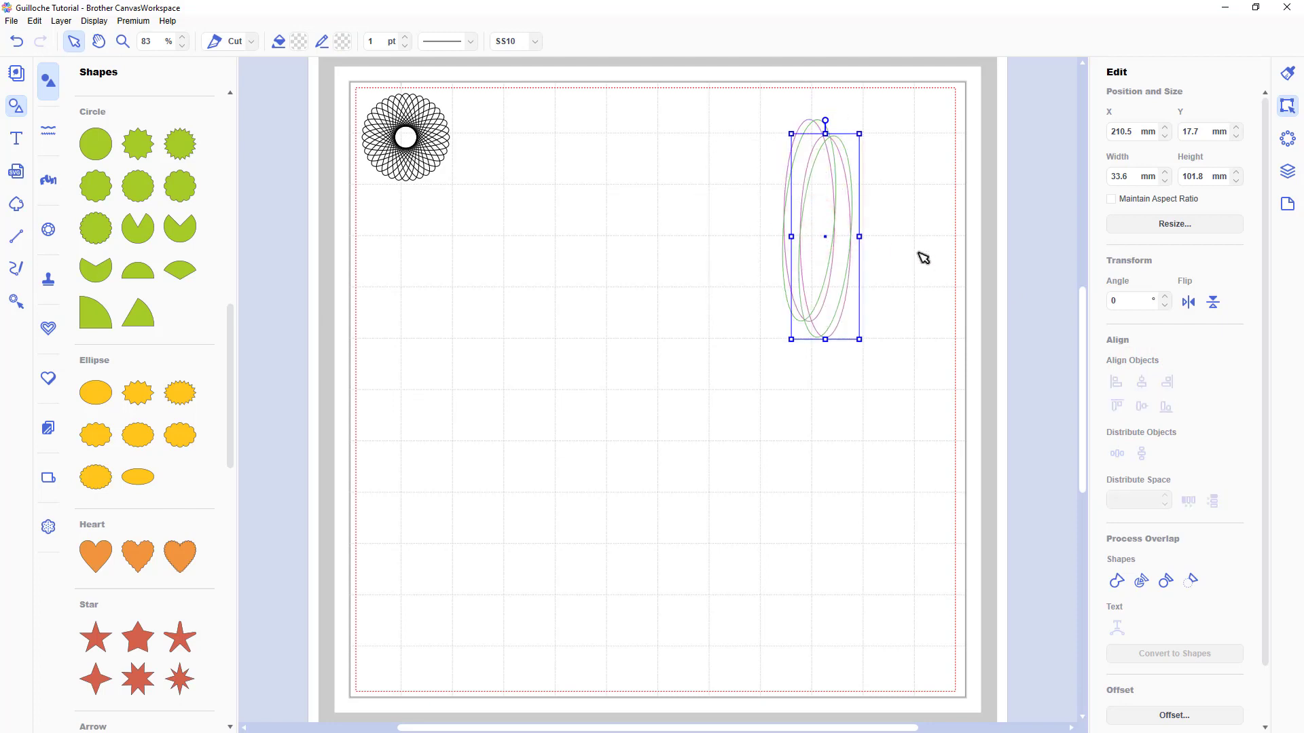
key("BackSpace")
type("10")
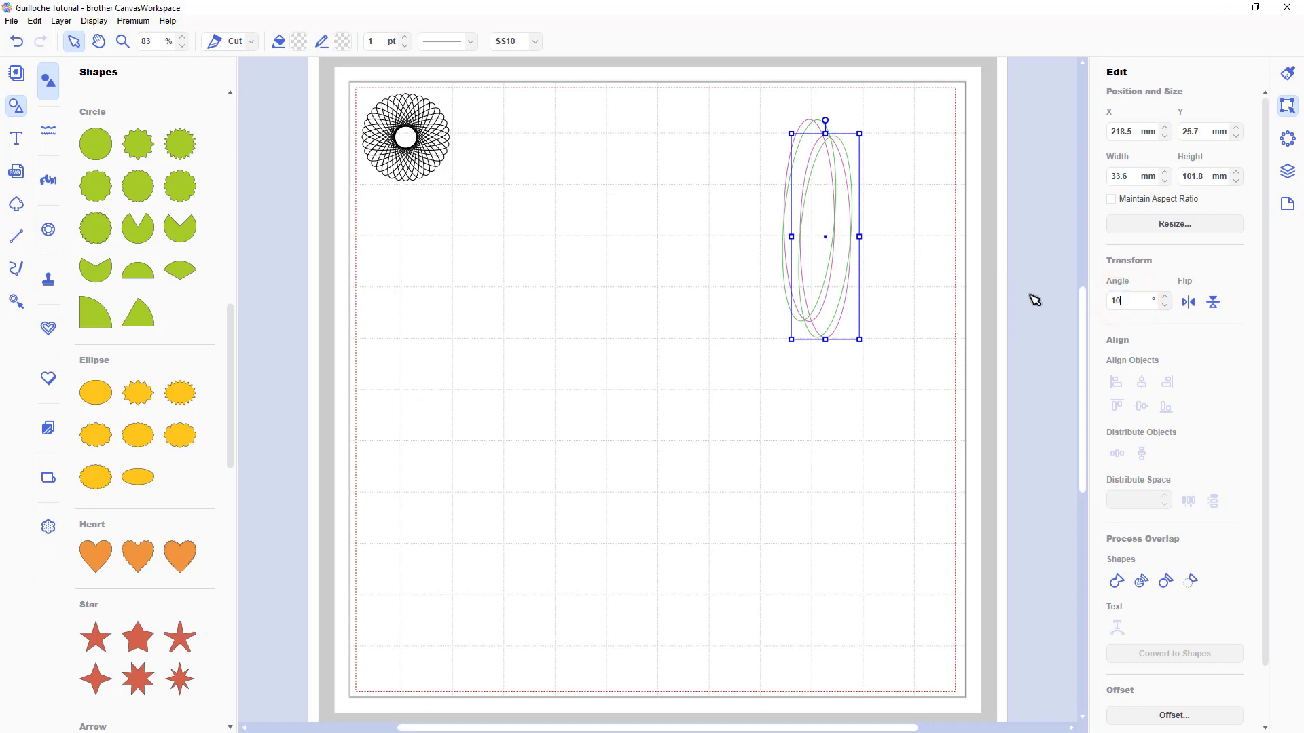
key("Return")
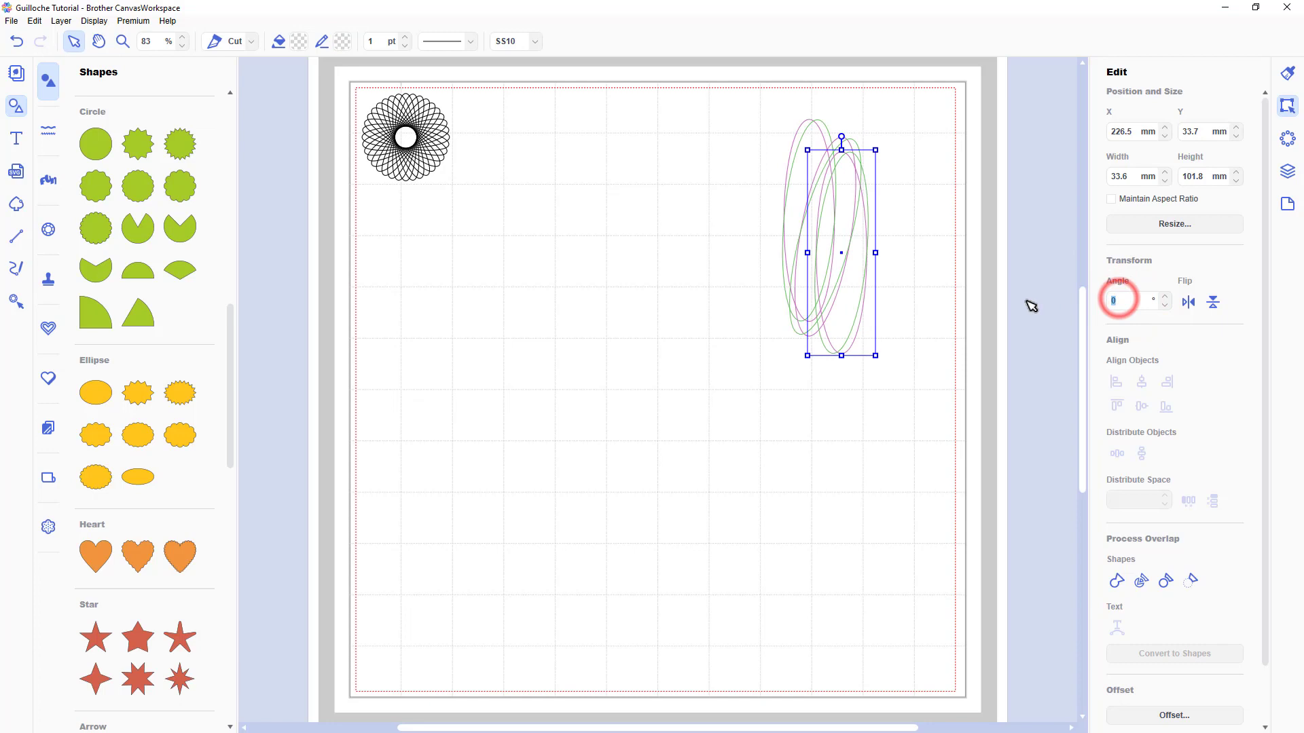
type("20")
key("Return")
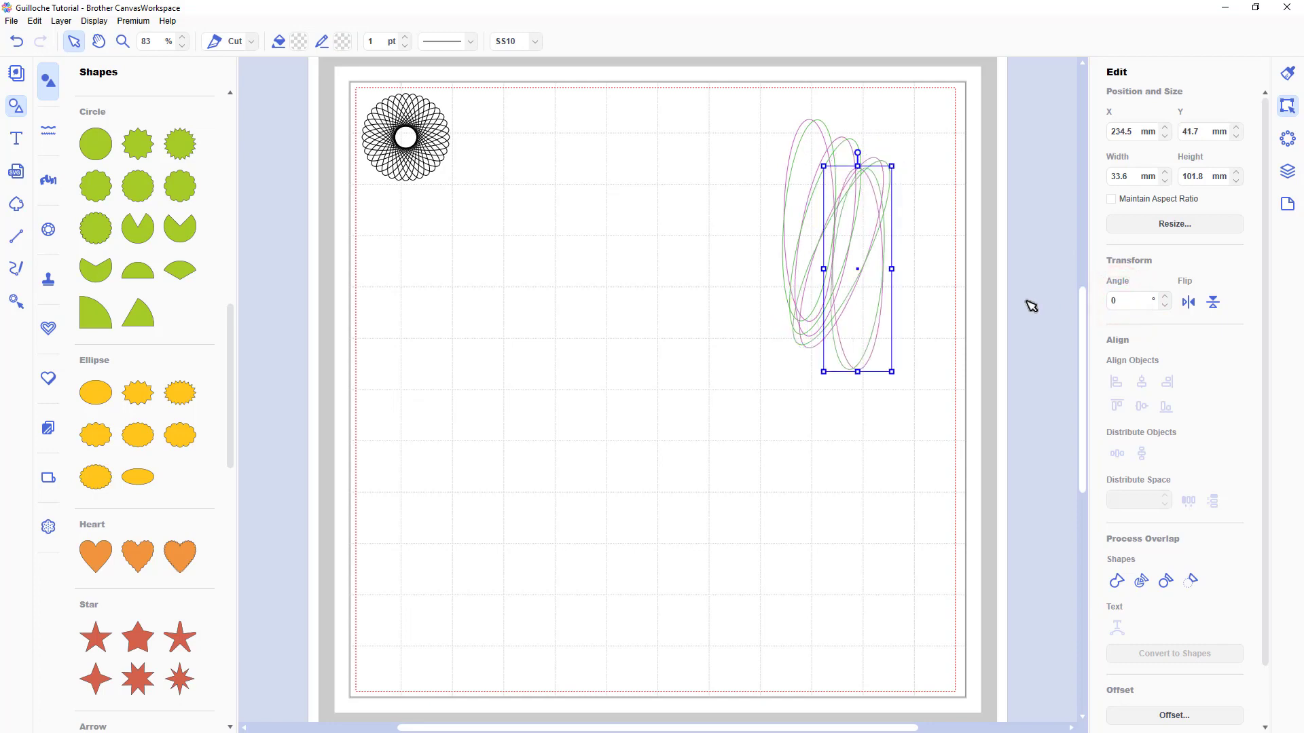
type("30")
key("Return")
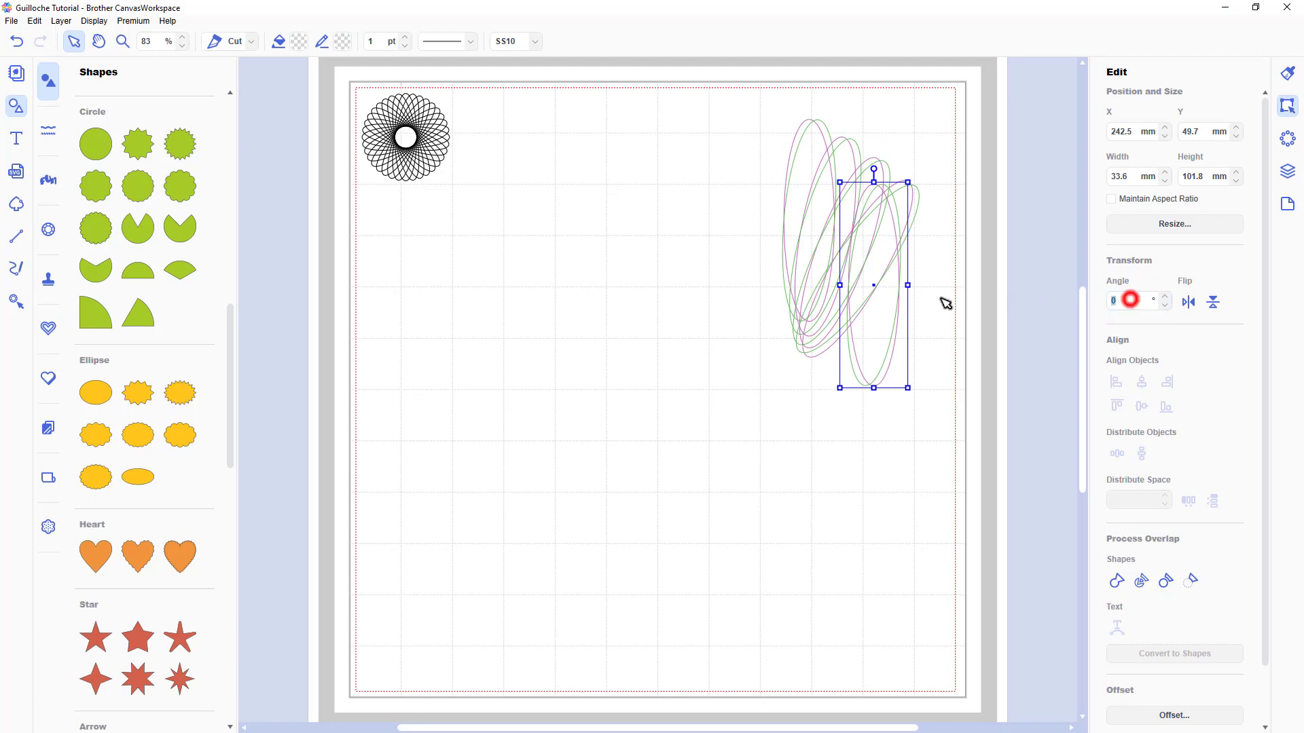
type("40")
key("Return")
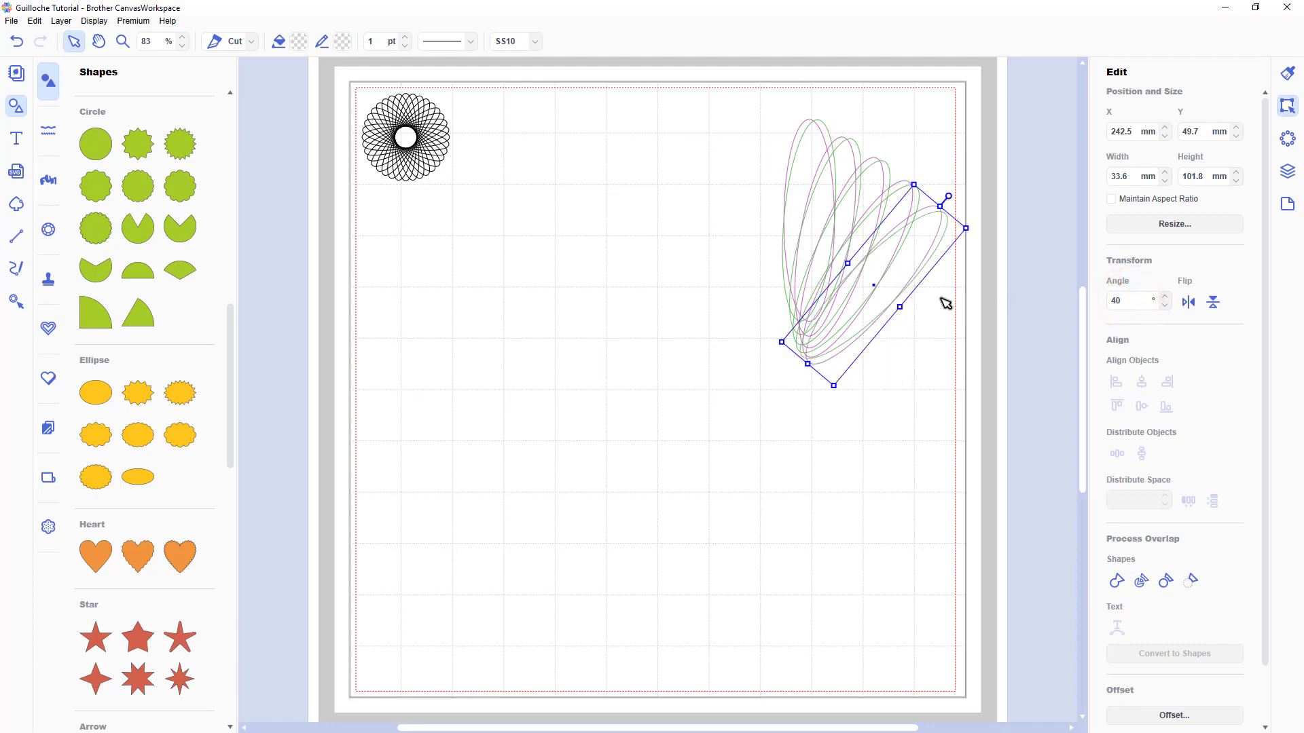
Step: Paste more copies rotated 50°, 60°, 70° and 80°, then select the whole fan
key("ctrl+v")
type("50")
key("Return")
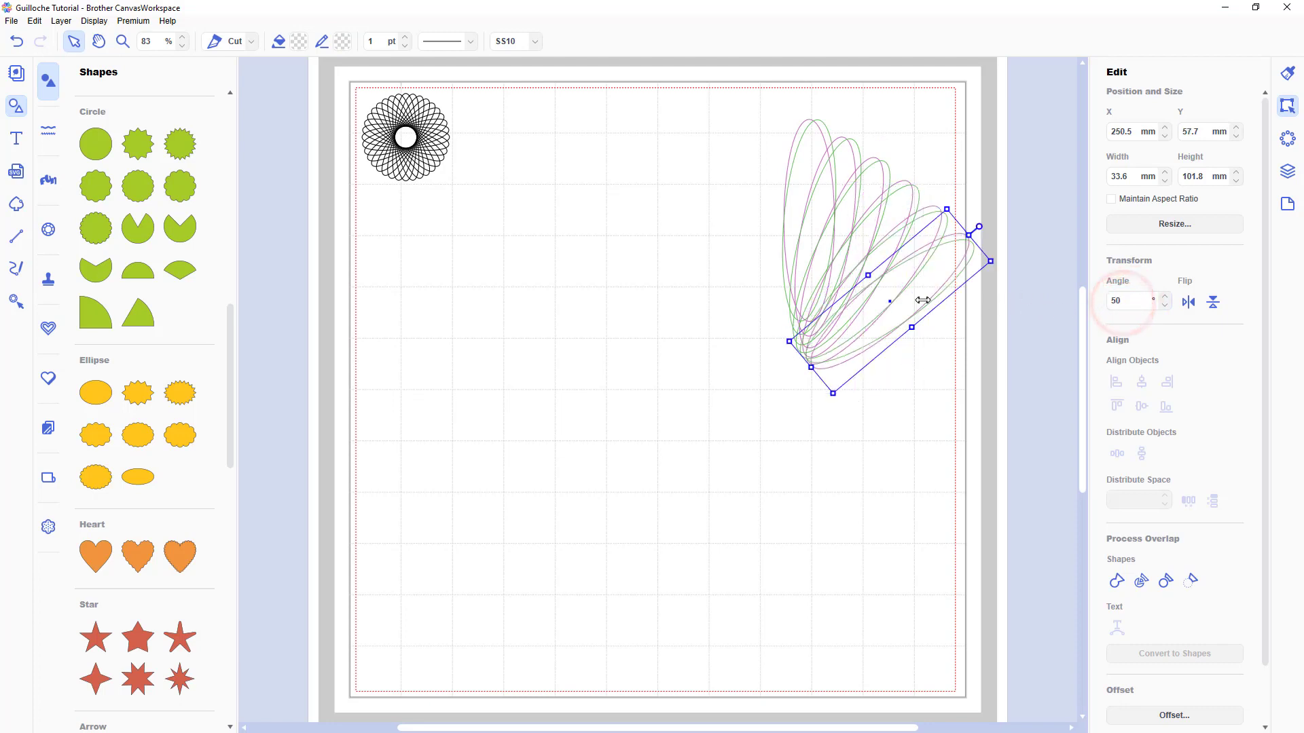
key("ctrl+v")
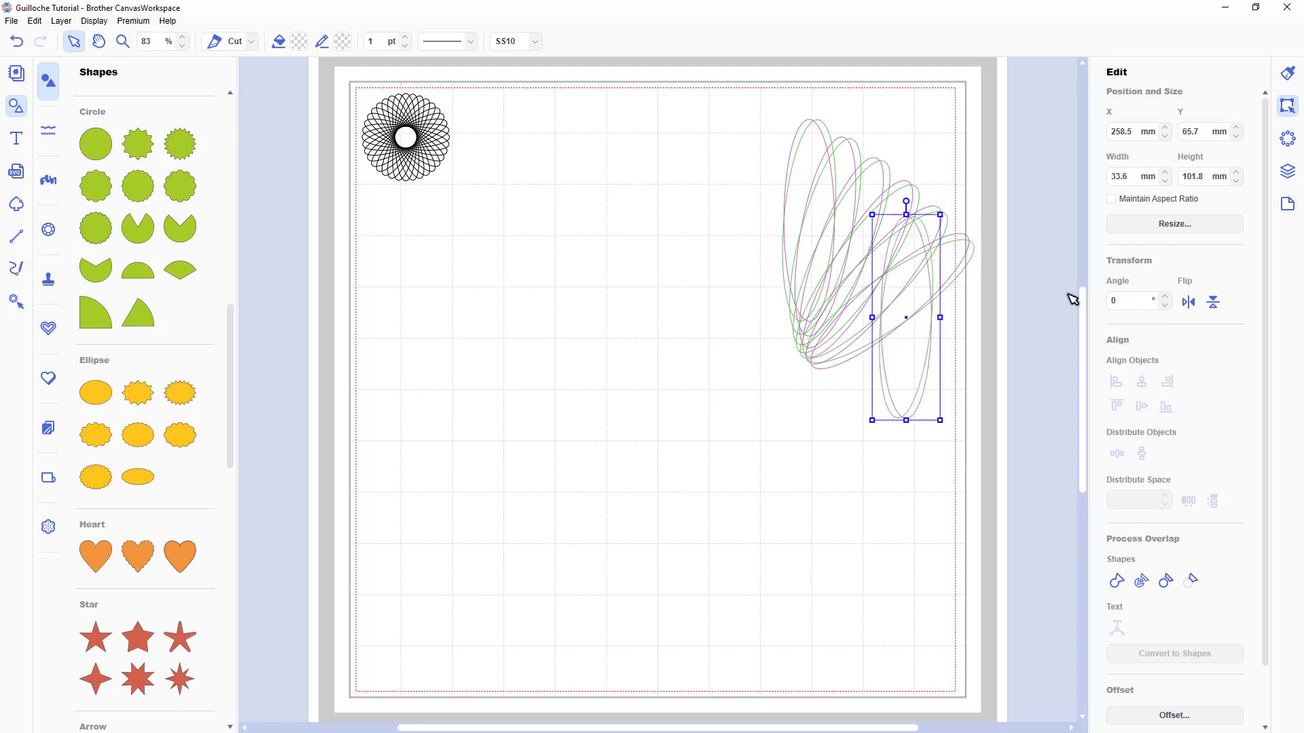
double_click(1120, 299)
type("60")
key("Return")
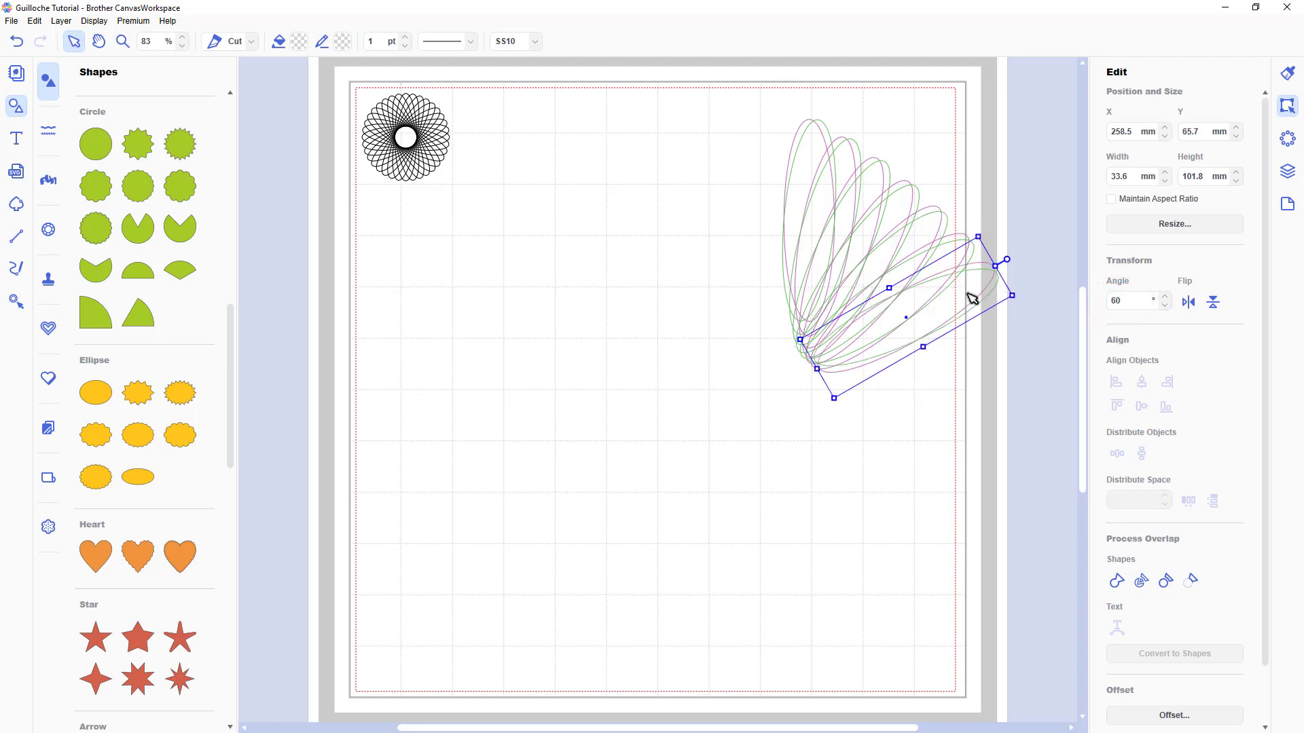
key("ctrl+v")
double_click(1119, 299)
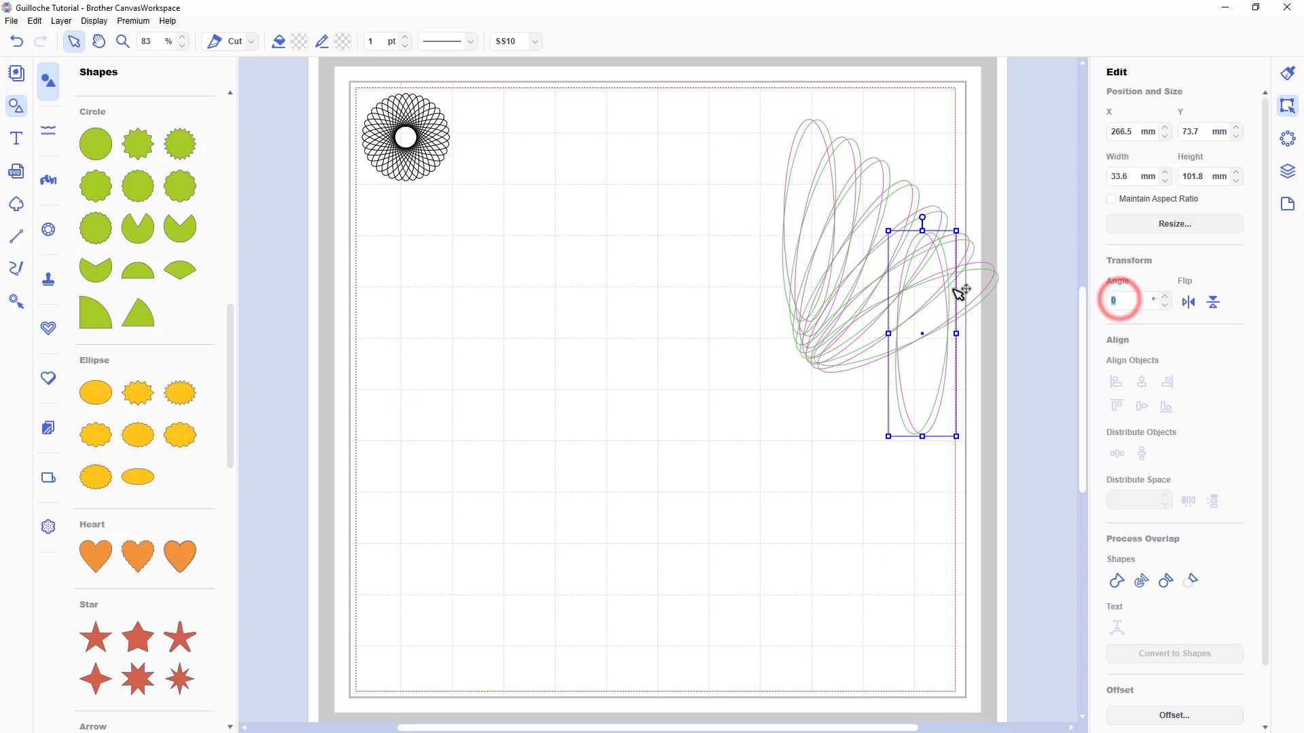
type("70")
key("Return")
key("ctrl+v")
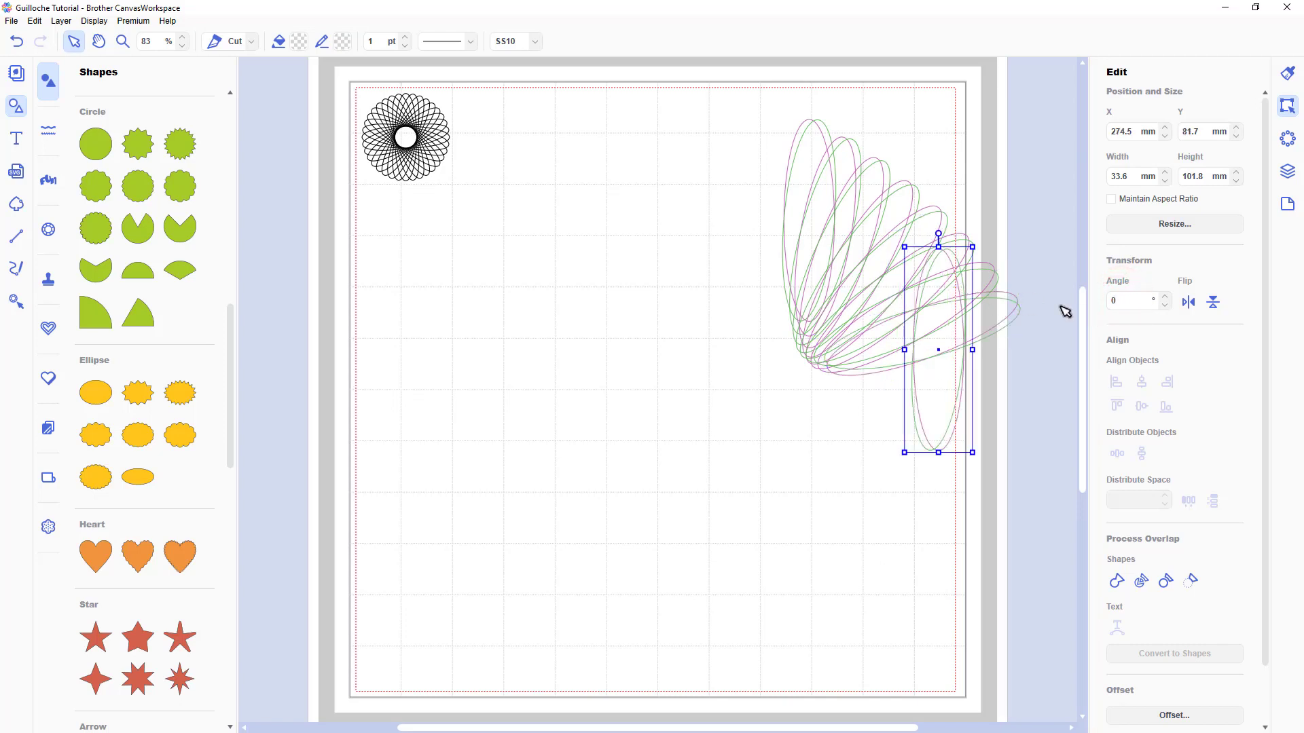
double_click(1140, 301)
type("80")
key("Return")
left_click_drag(724, 111, 1053, 420)
Step: Centre the pink-and-green ellipses on each other and group them into one guilloche
left_click(1141, 383)
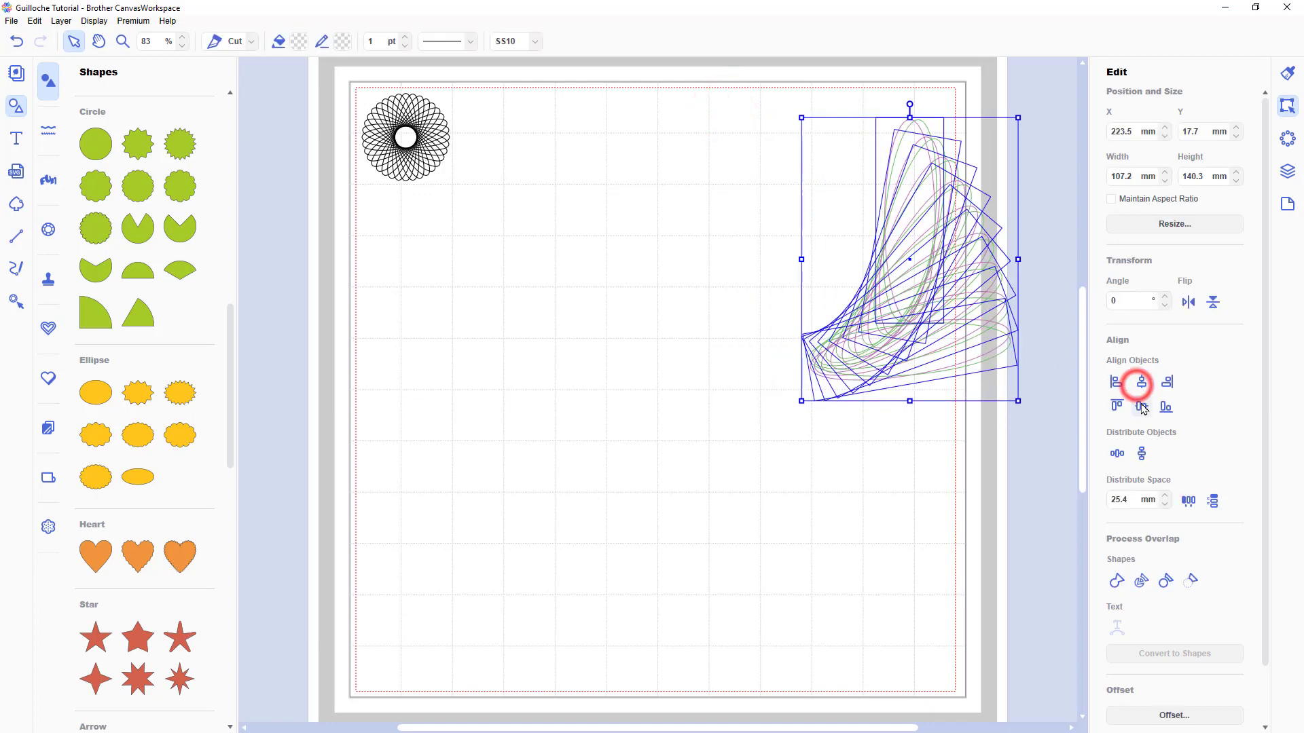
left_click(1142, 406)
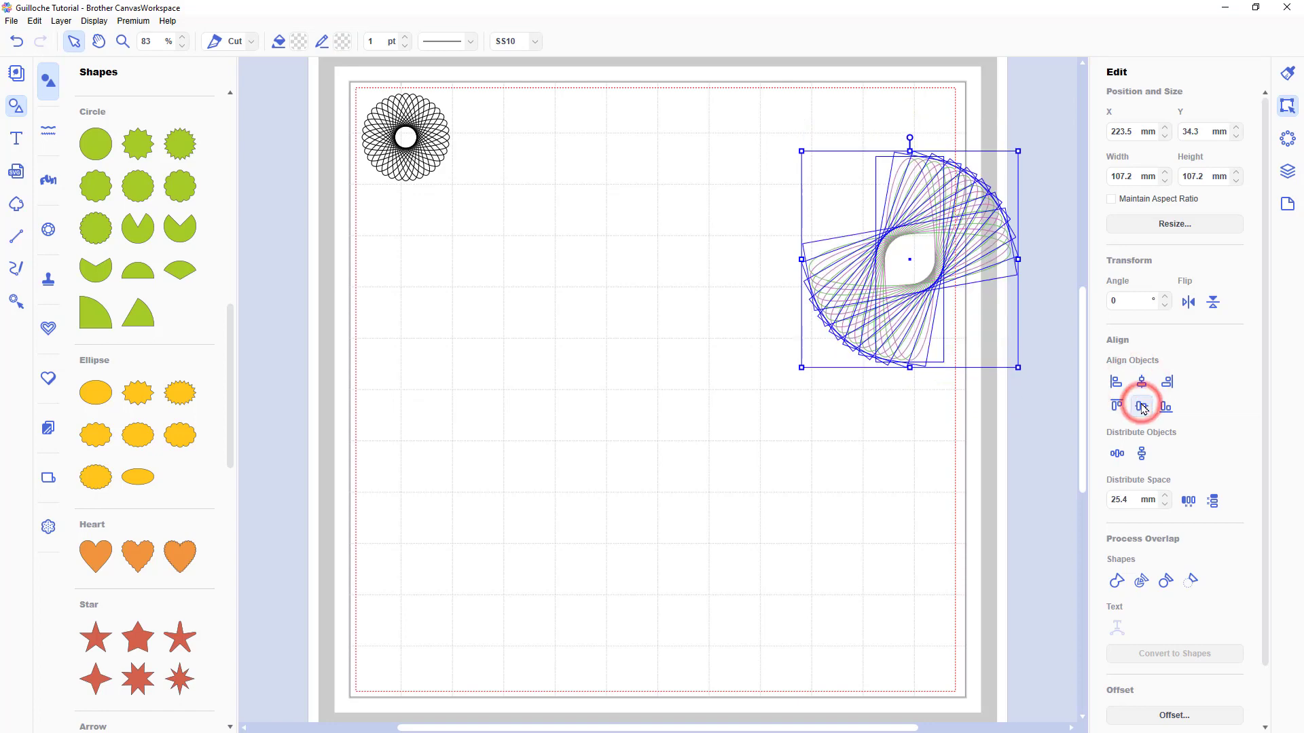
right_click(944, 272)
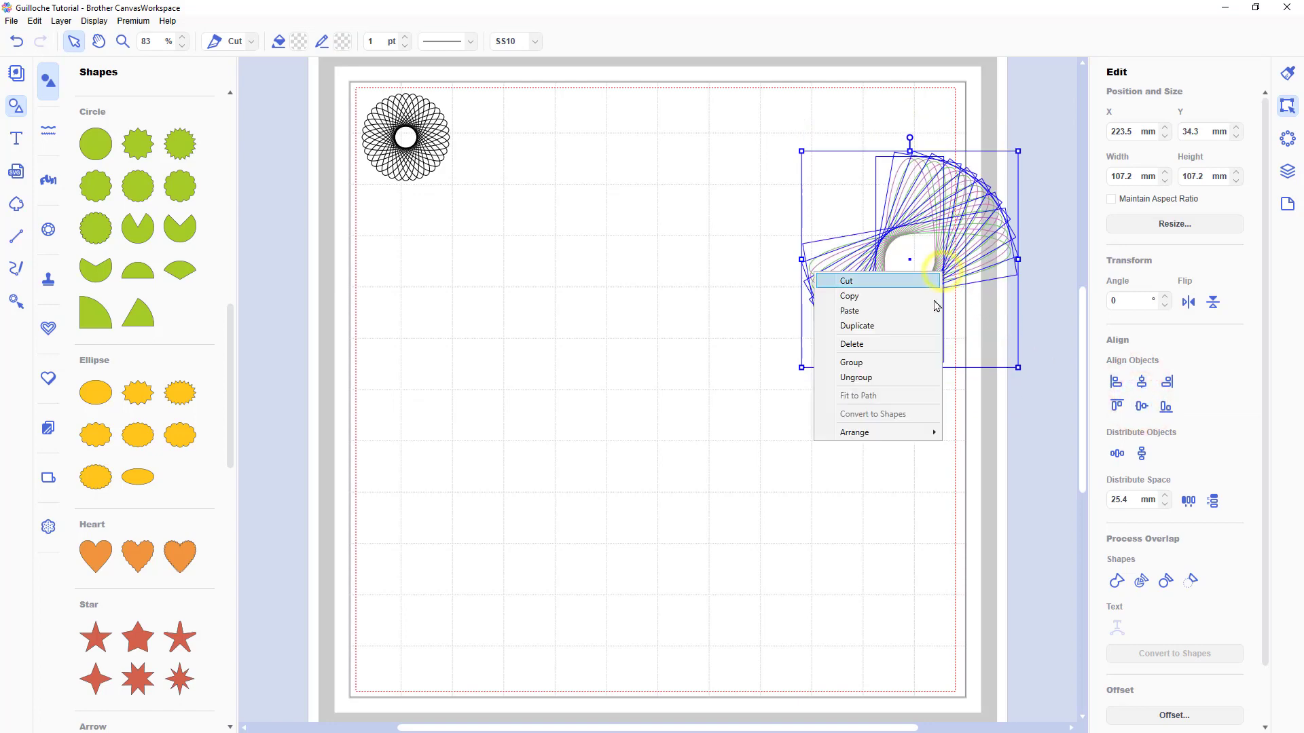
left_click(925, 363)
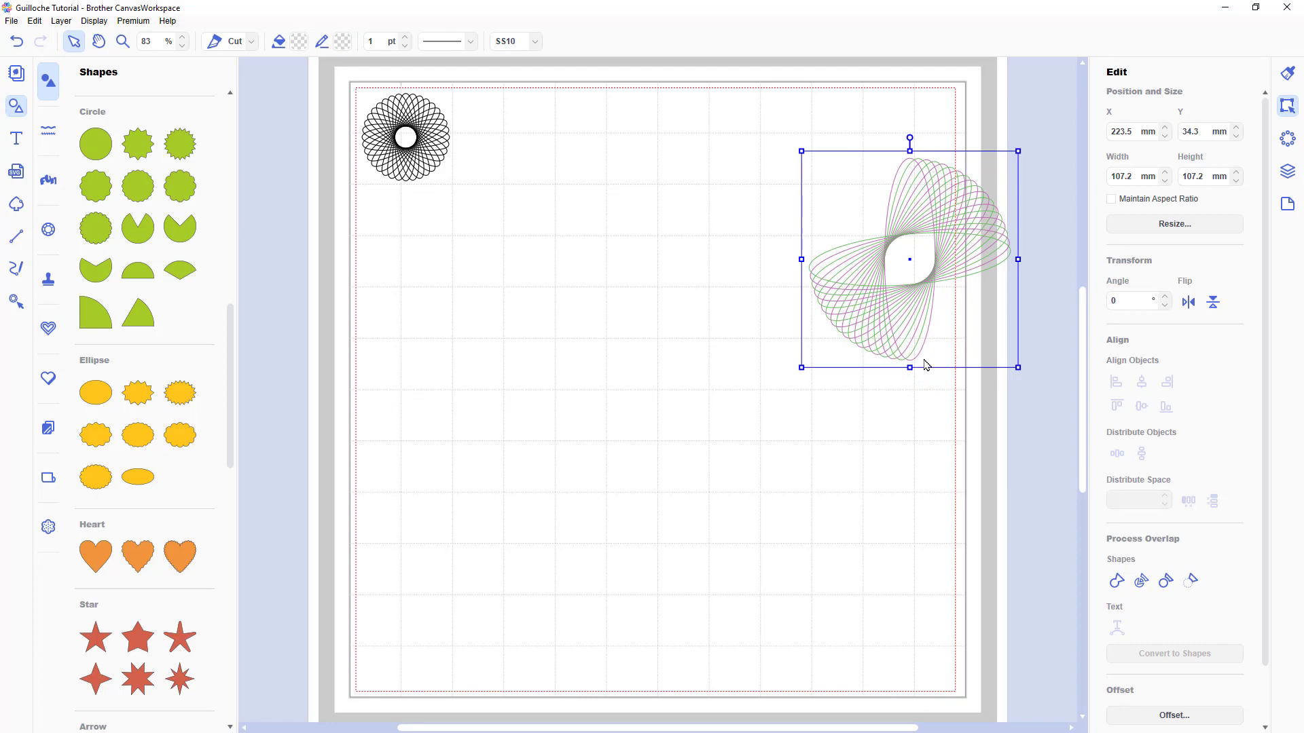
Step: Add a 90° copy, centre both, and size the rosette to 147.4 mm near the top
key("ctrl+d")
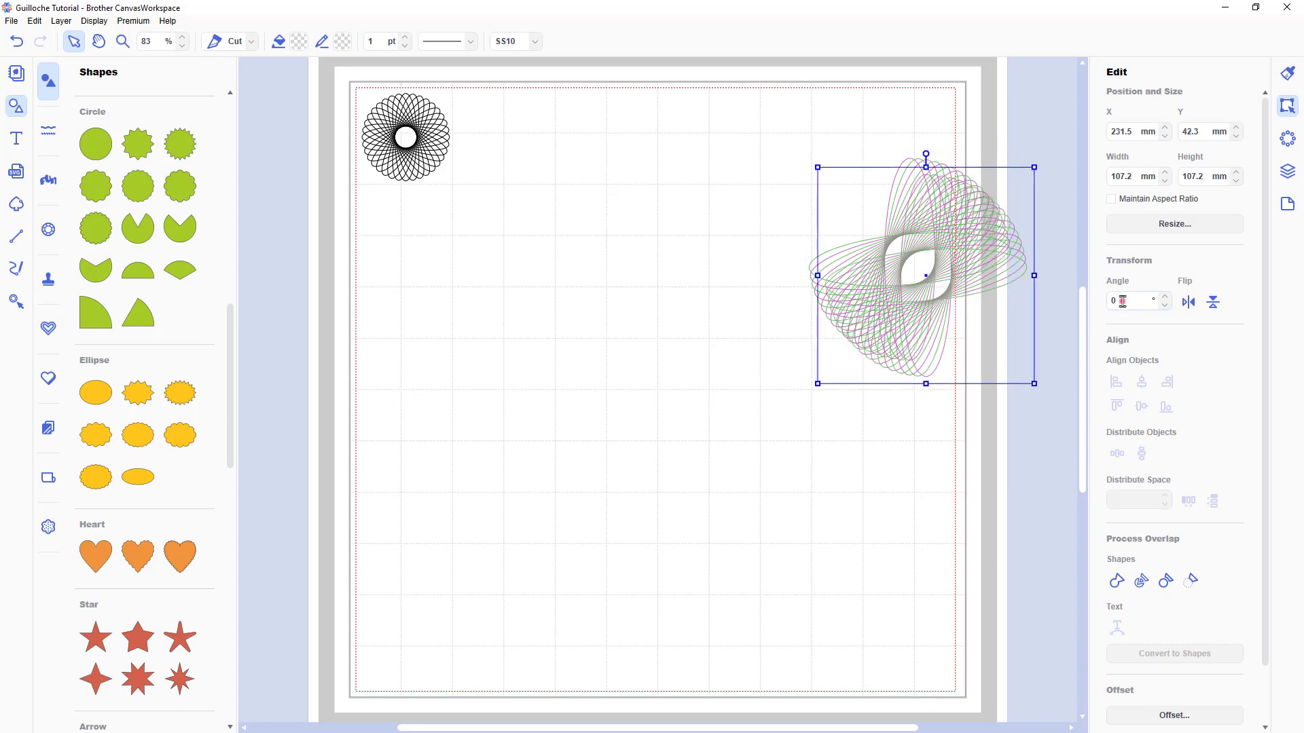
left_click(1122, 301)
type("90")
key("Return")
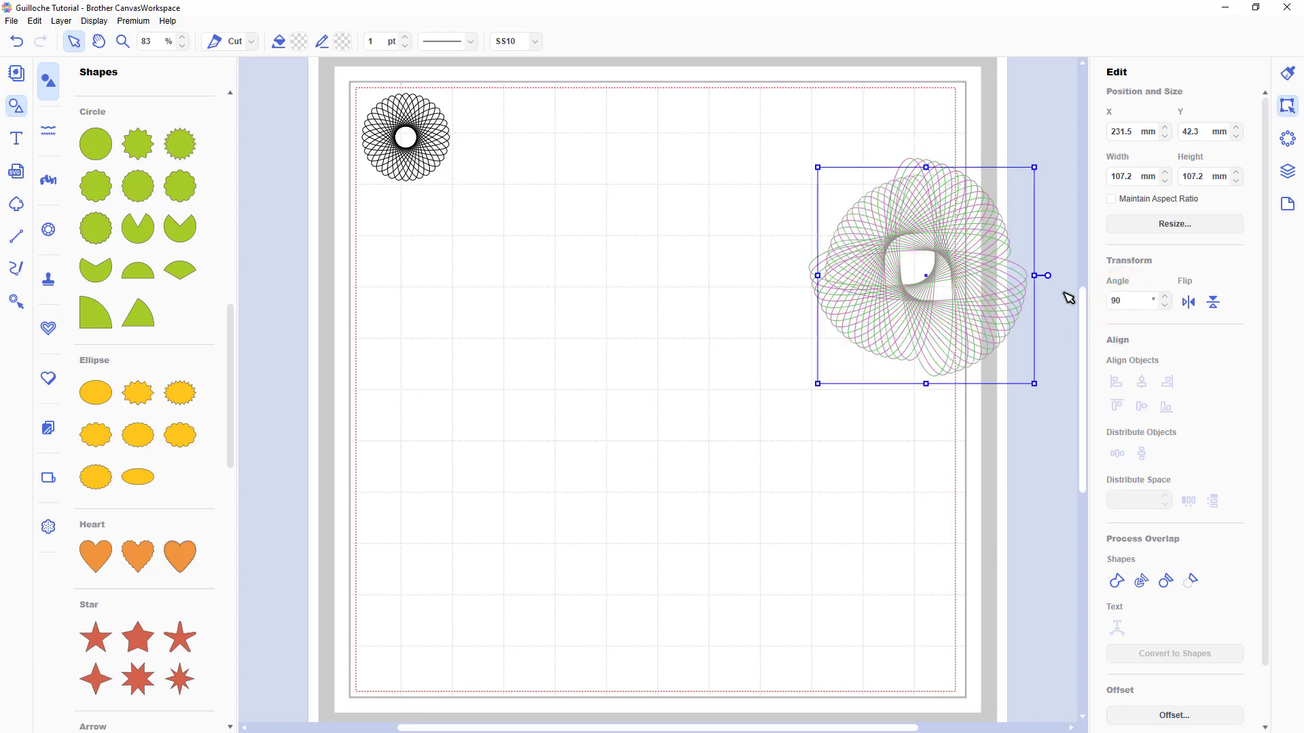
left_click_drag(840, 116, 945, 271)
left_click(1141, 382)
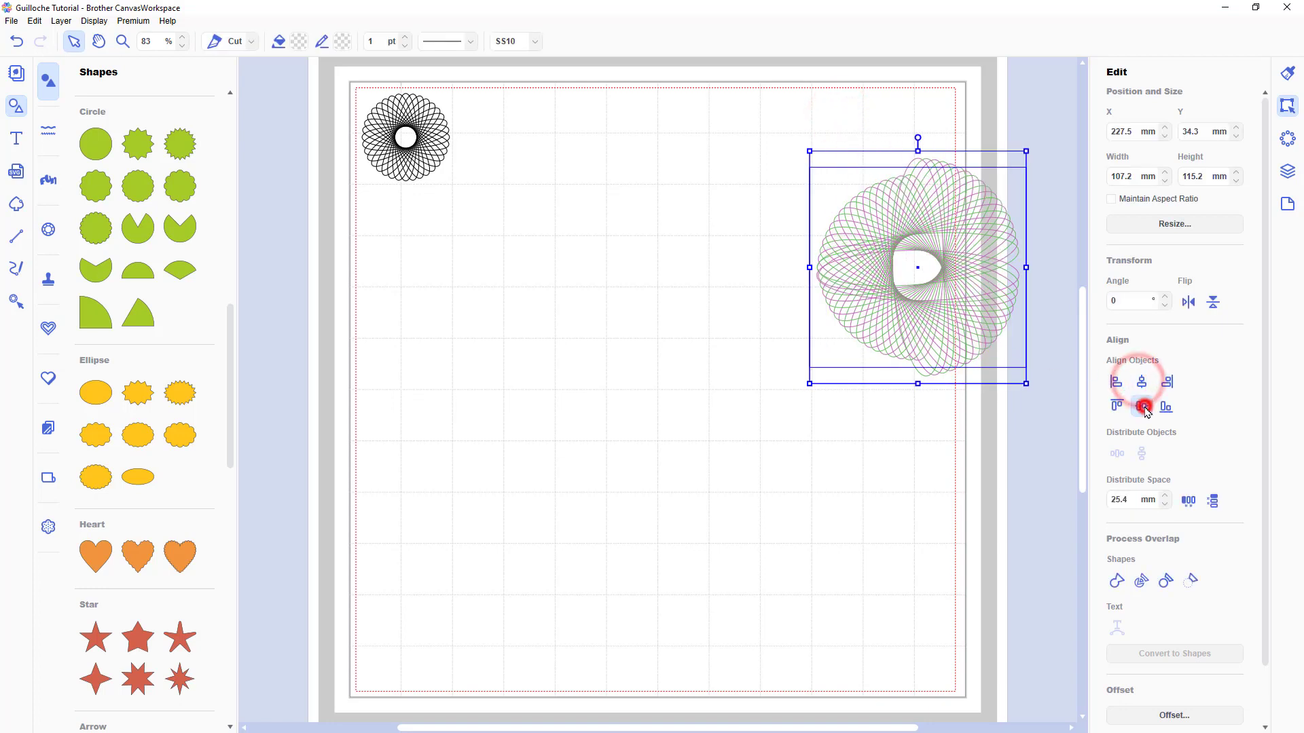
left_click(1141, 406)
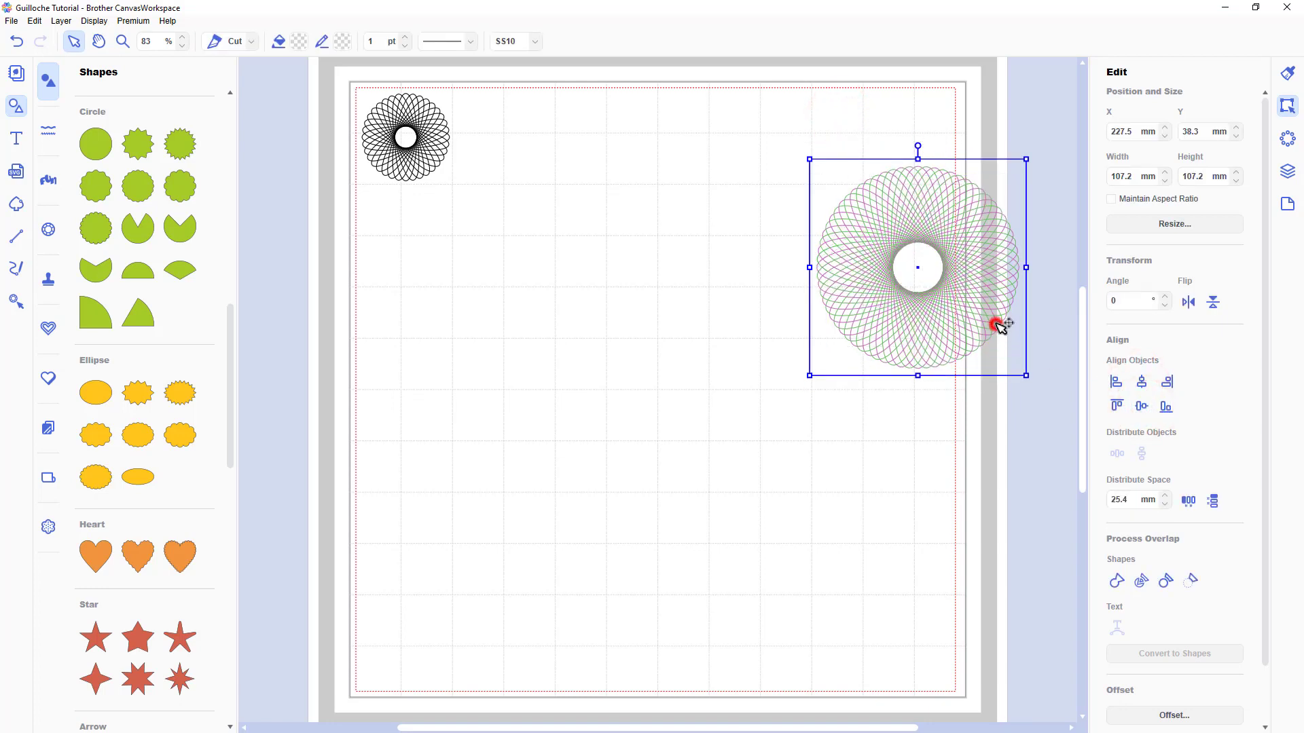
left_click_drag(1001, 327, 923, 265)
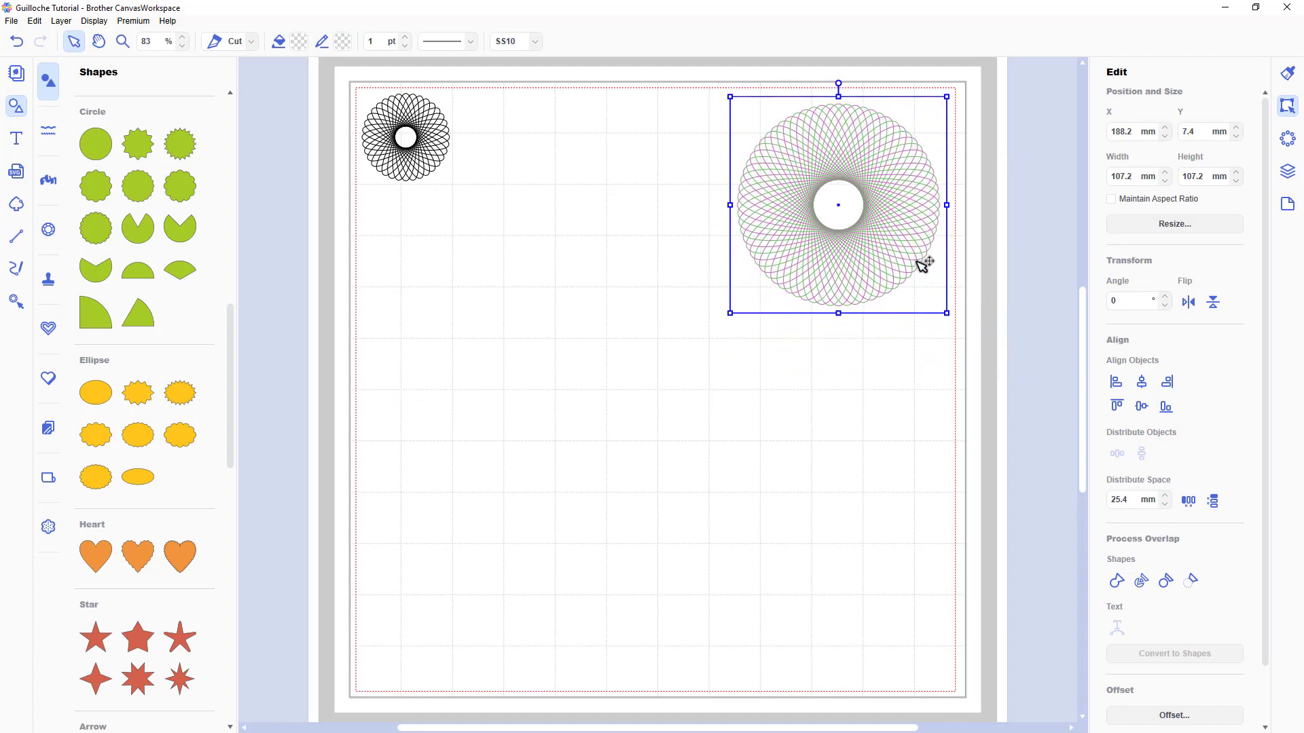
left_click_drag(729, 315, 638, 405)
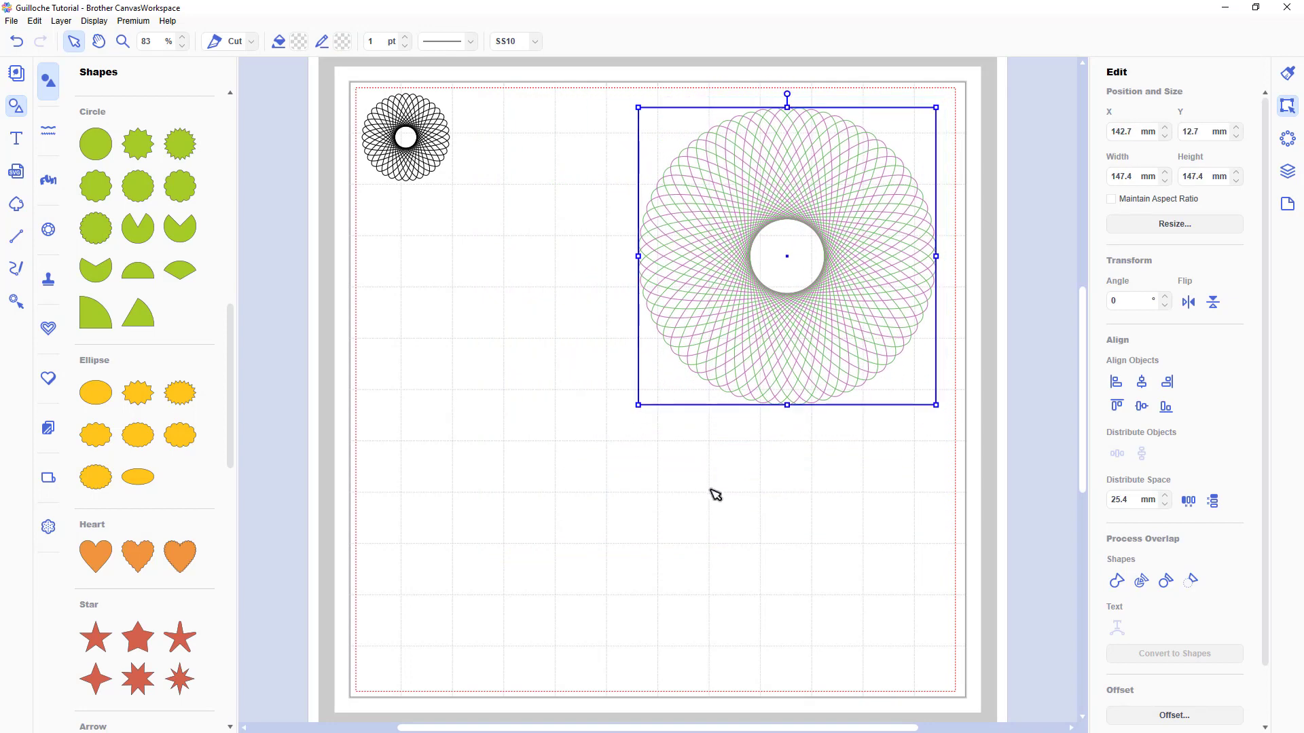
Step: Show the layer list and ungroup the rosette into its individual ellipse shapes
left_click(1290, 178)
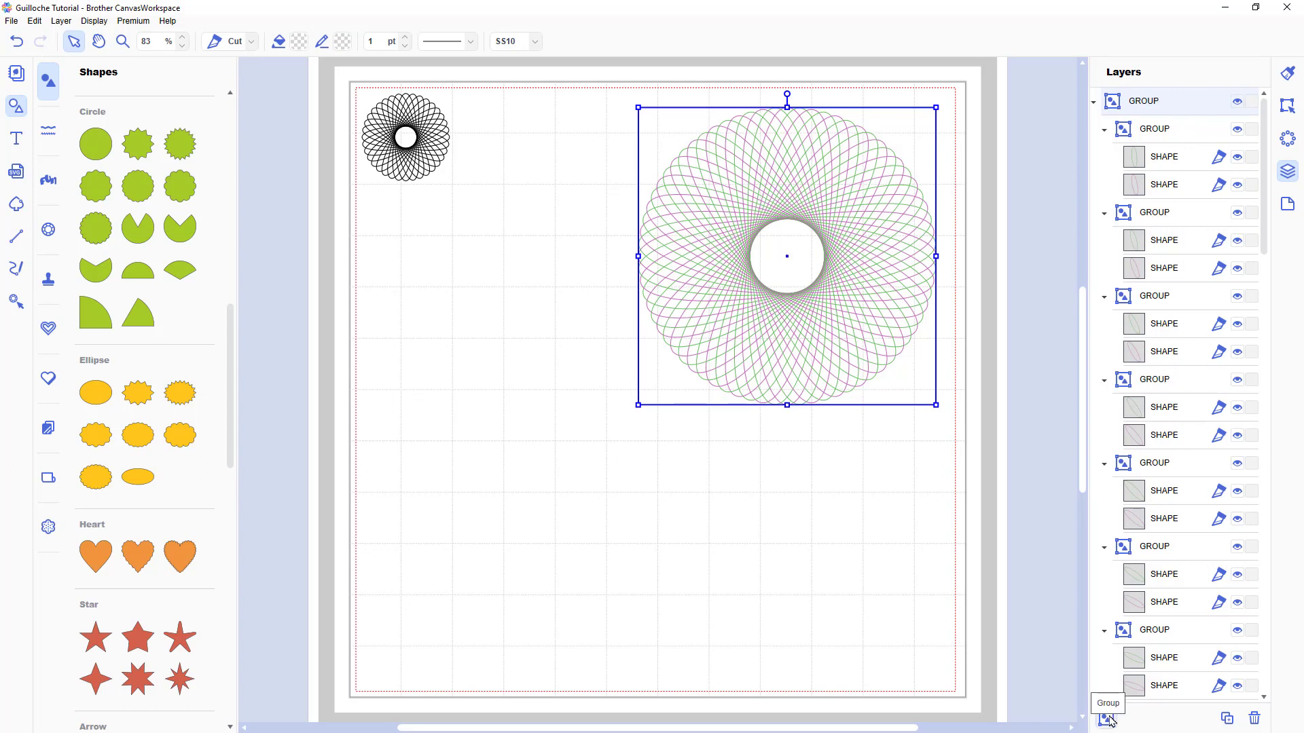
right_click(883, 337)
left_click(854, 442)
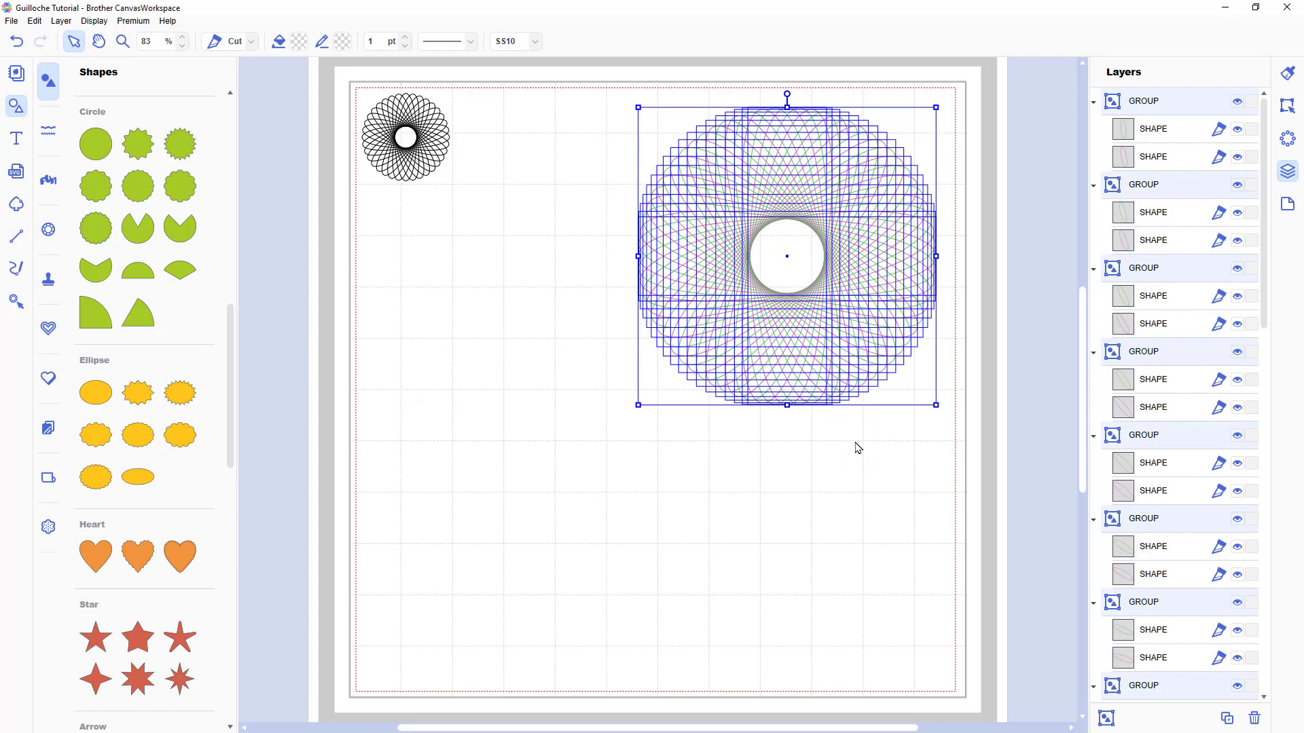
right_click(854, 393)
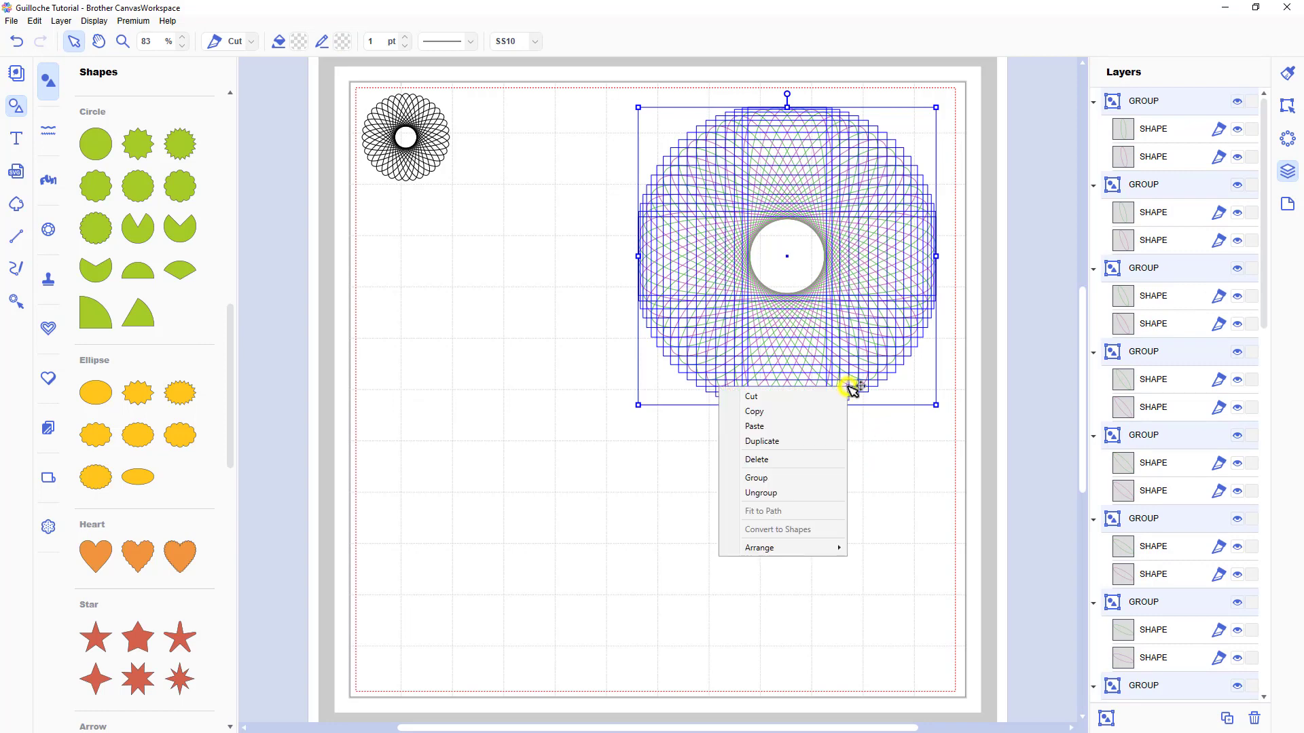
left_click(823, 492)
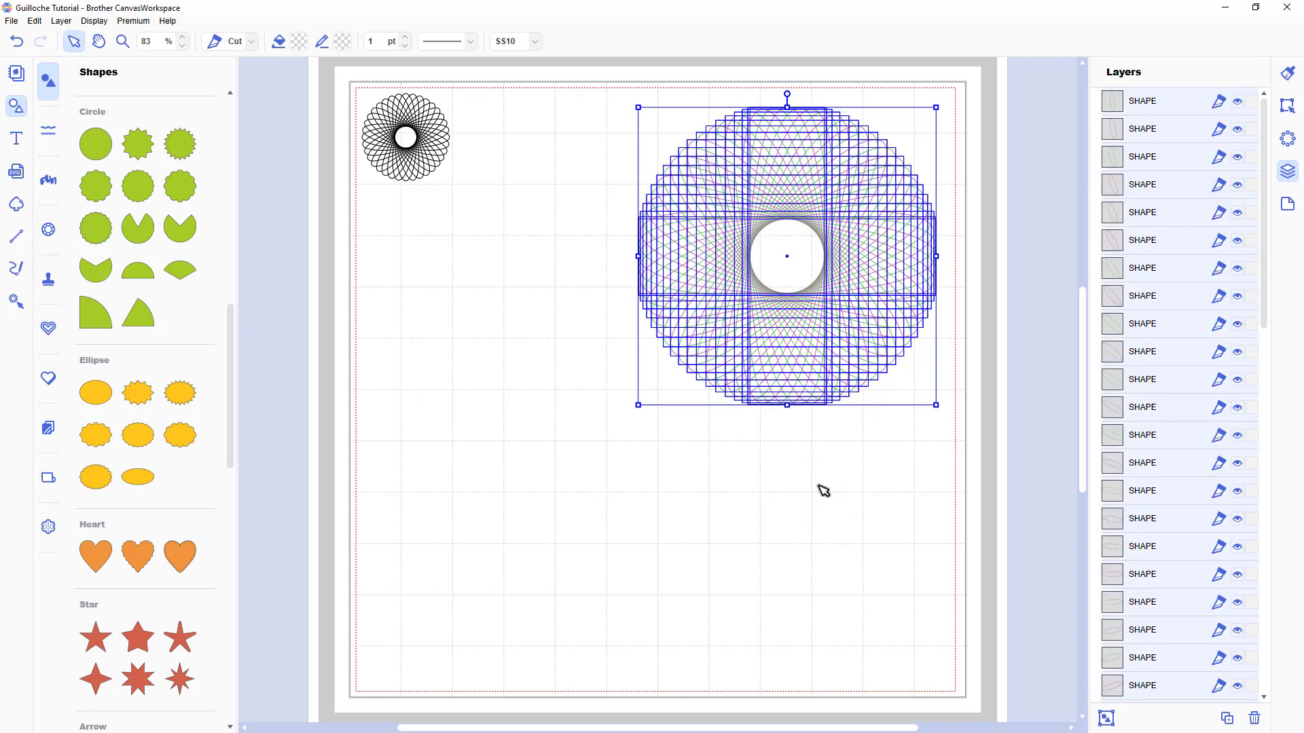
left_click(823, 490)
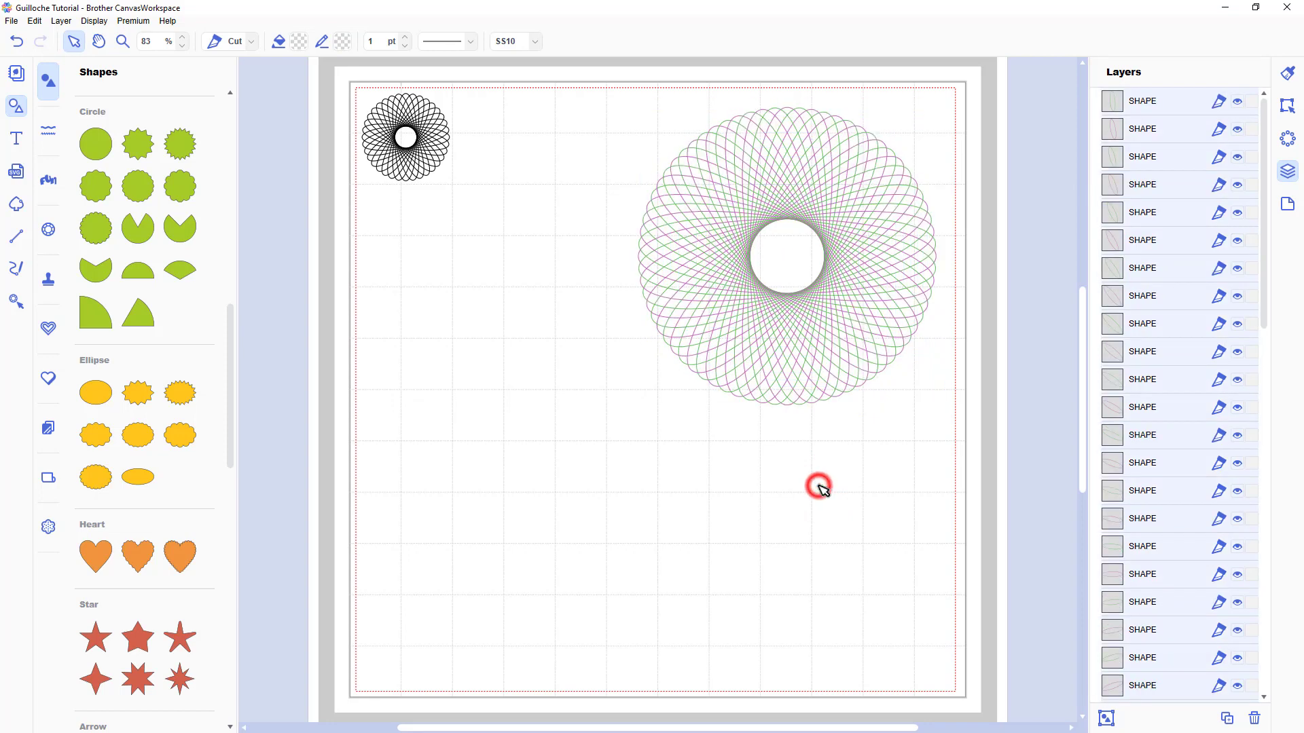
Step: Select every other ellipse shape in the Layers list and group them together
left_click(1162, 102)
left_click(1164, 156, "ctrl")
left_click(1166, 211, "ctrl")
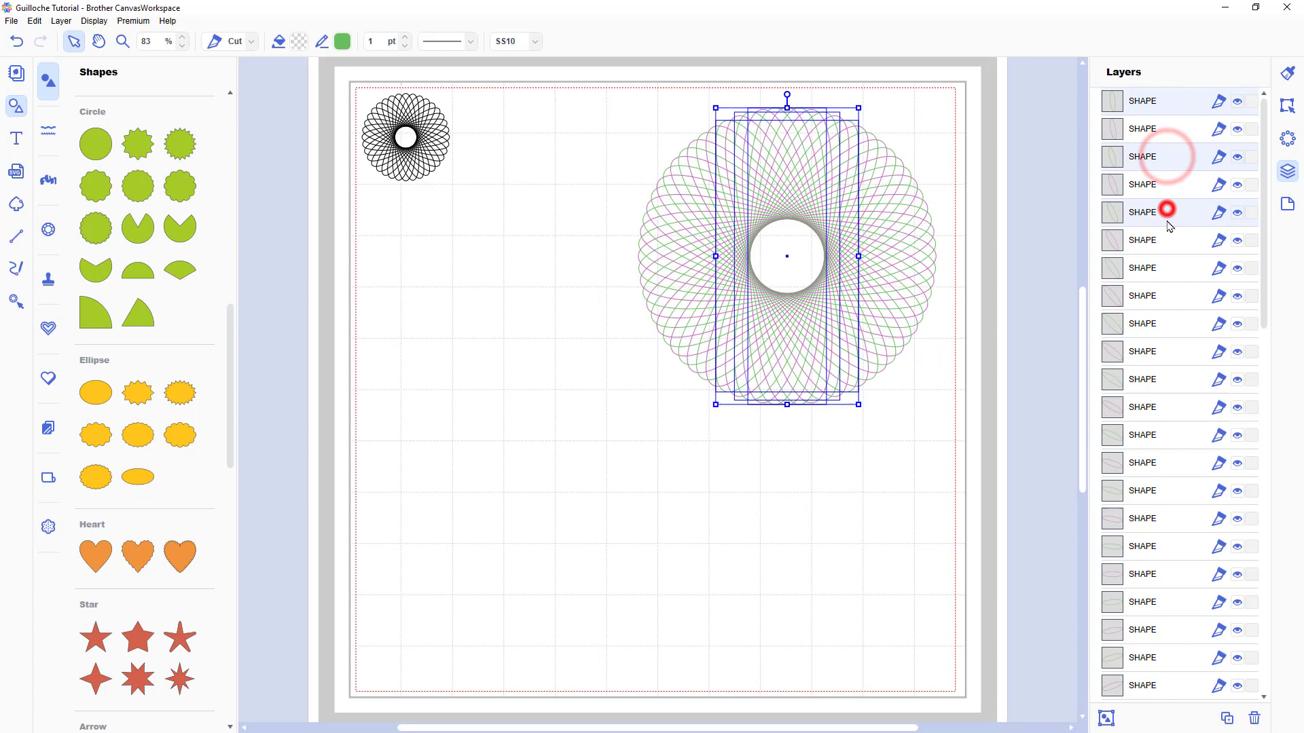
left_click(1165, 267, "ctrl")
left_click(1163, 324, "ctrl")
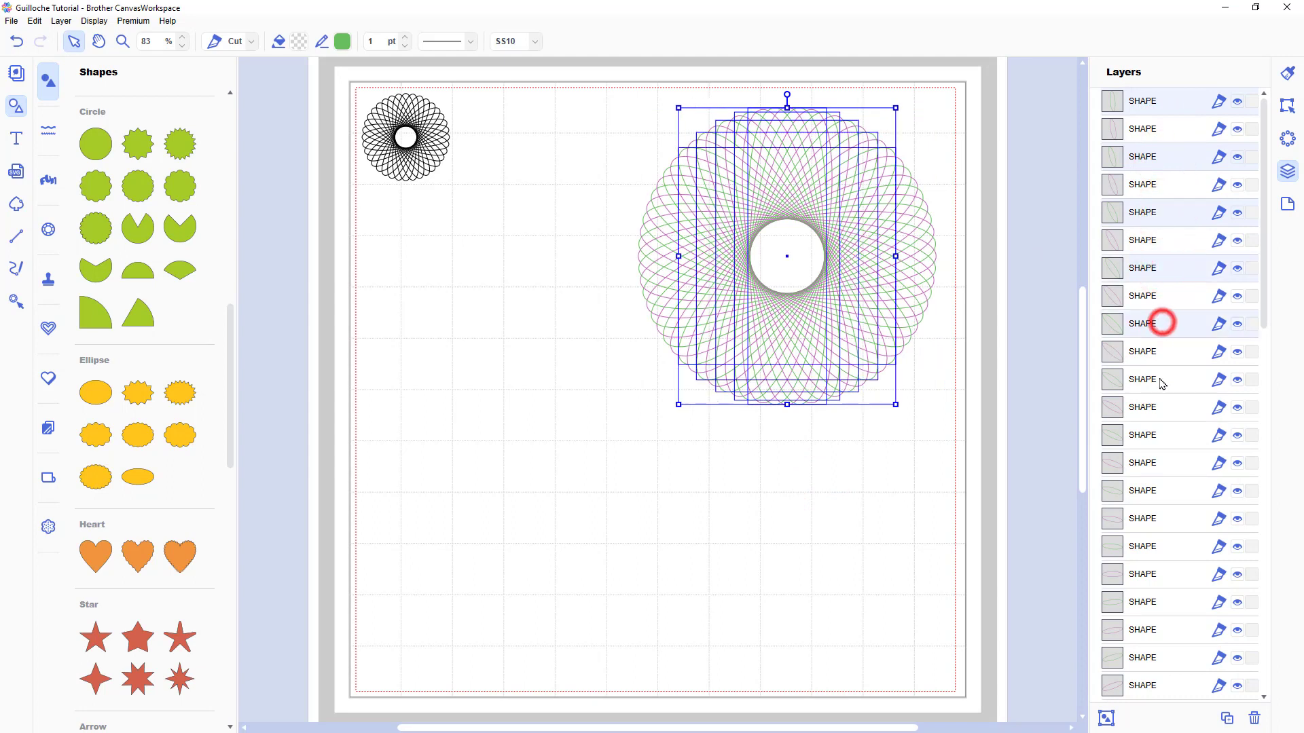
left_click(1161, 380, "ctrl")
left_click(1162, 436, "ctrl")
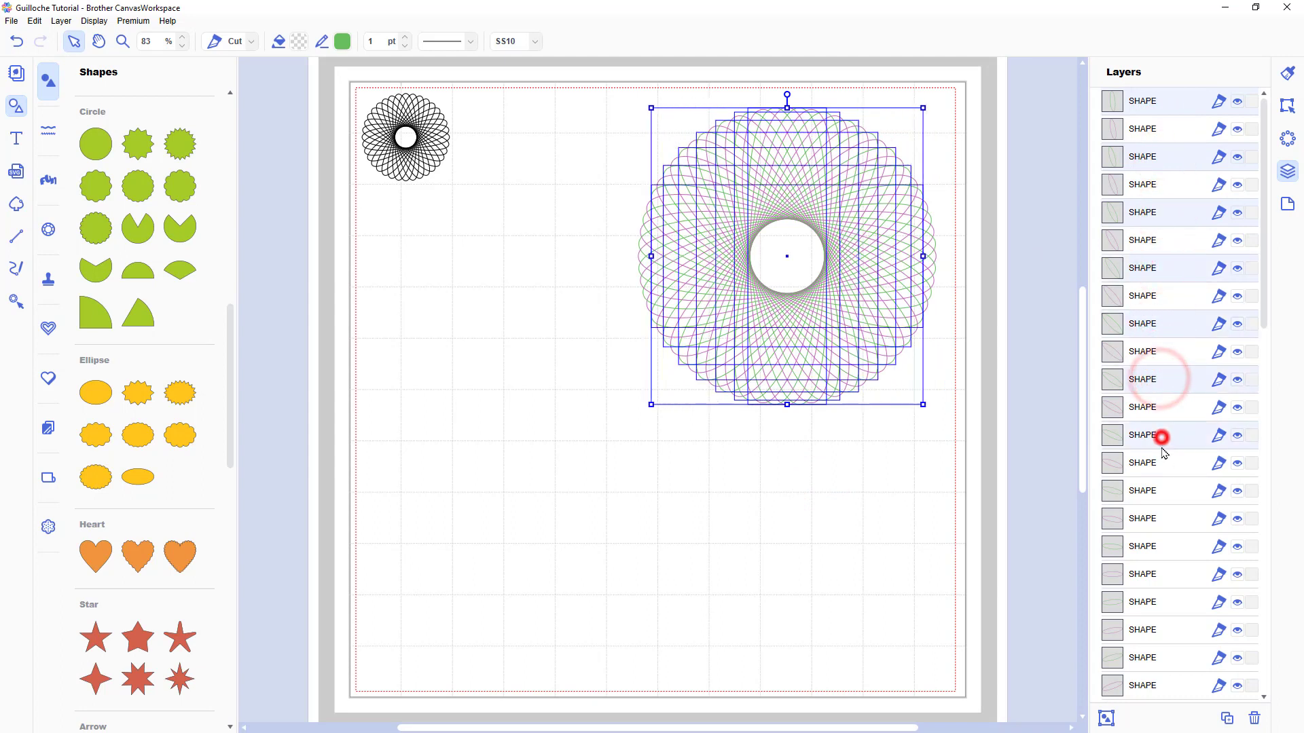
left_click(1166, 493, "ctrl")
left_click(1172, 547, "ctrl")
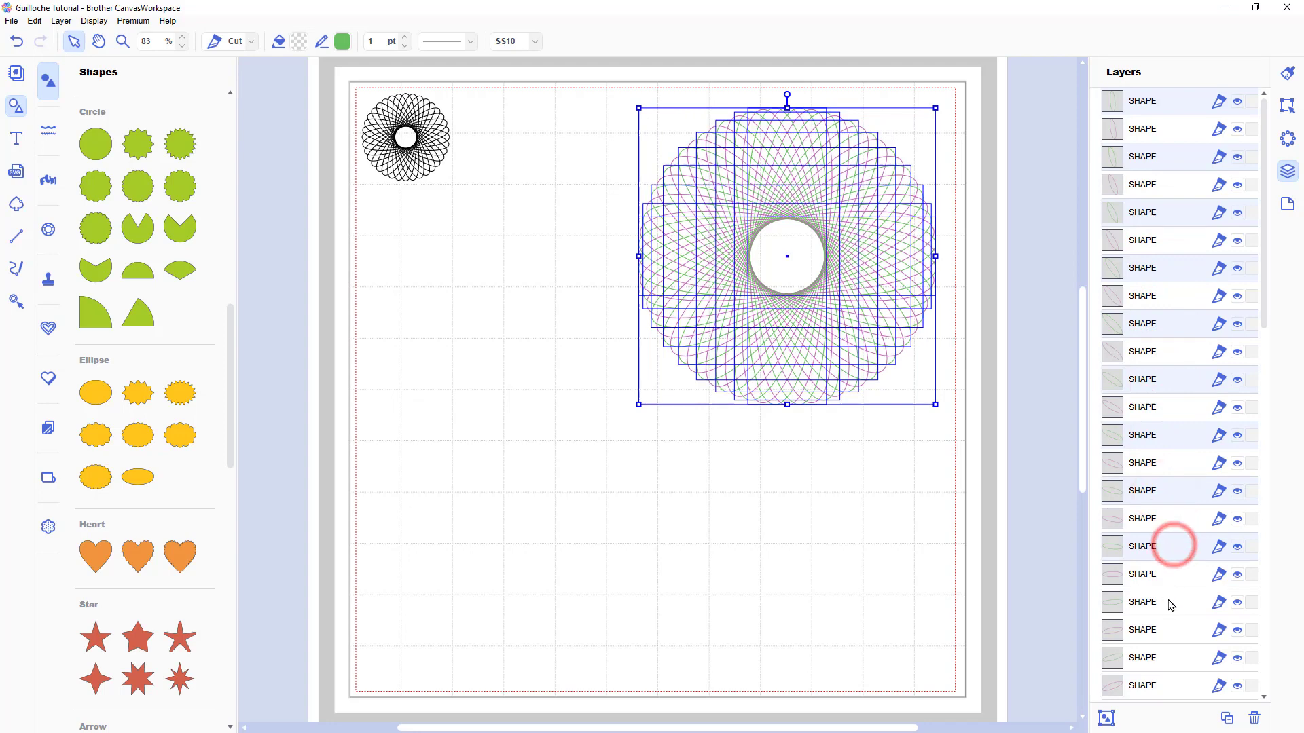
left_click(1170, 602, "ctrl")
left_click(1168, 657, "ctrl")
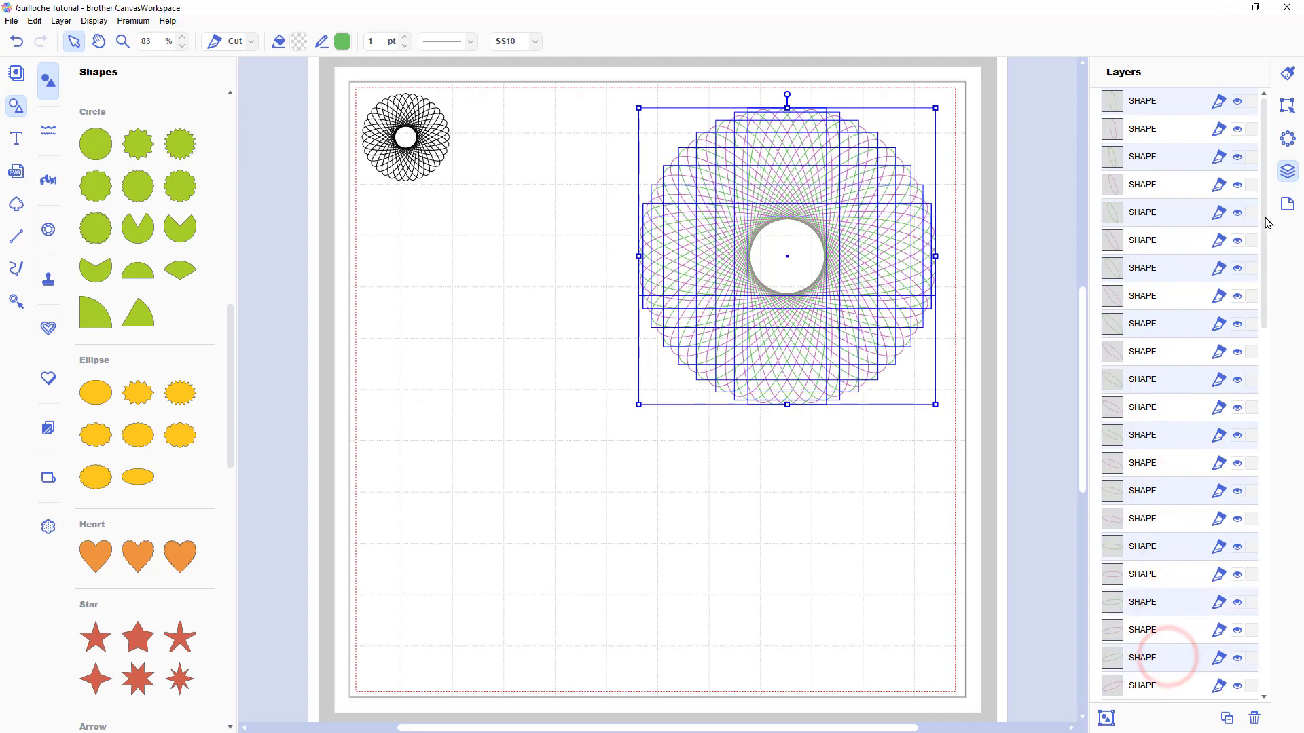
left_click_drag(1267, 222, 1283, 449)
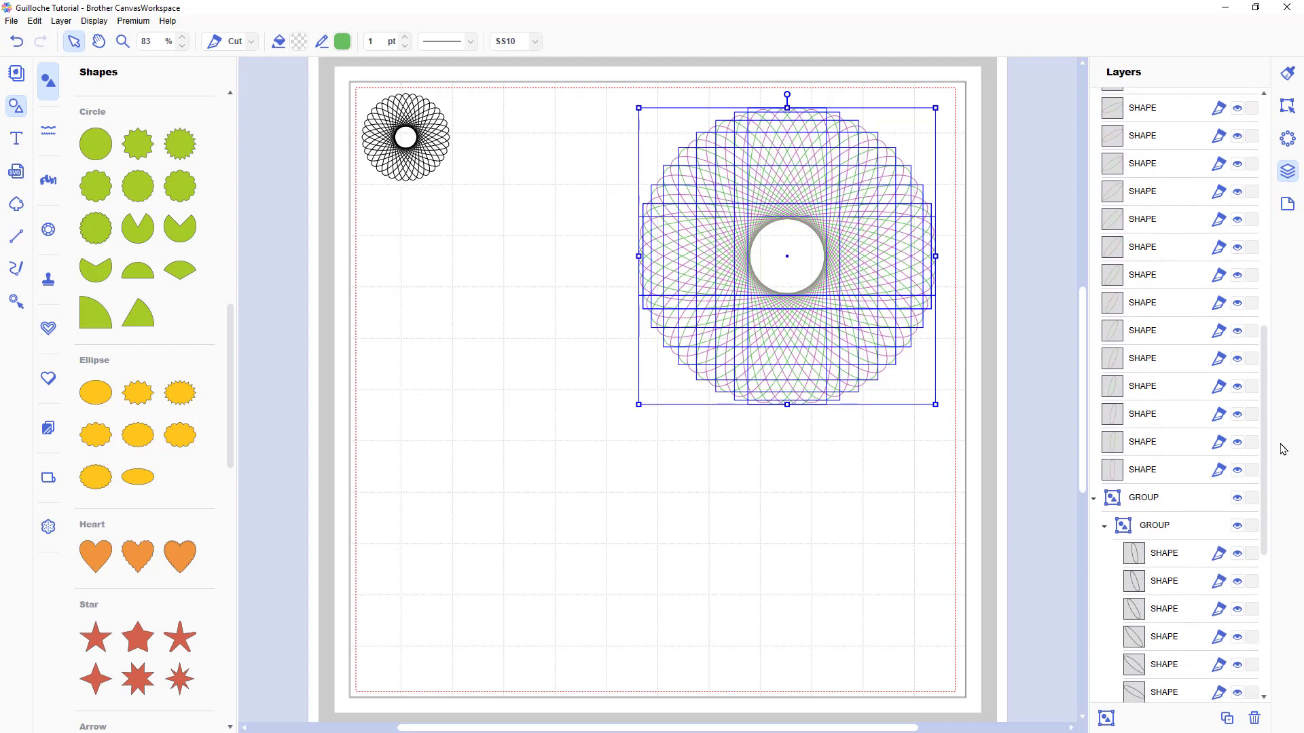
left_click(1165, 112, "ctrl")
left_click(1165, 164, "ctrl")
left_click(1166, 220, "ctrl")
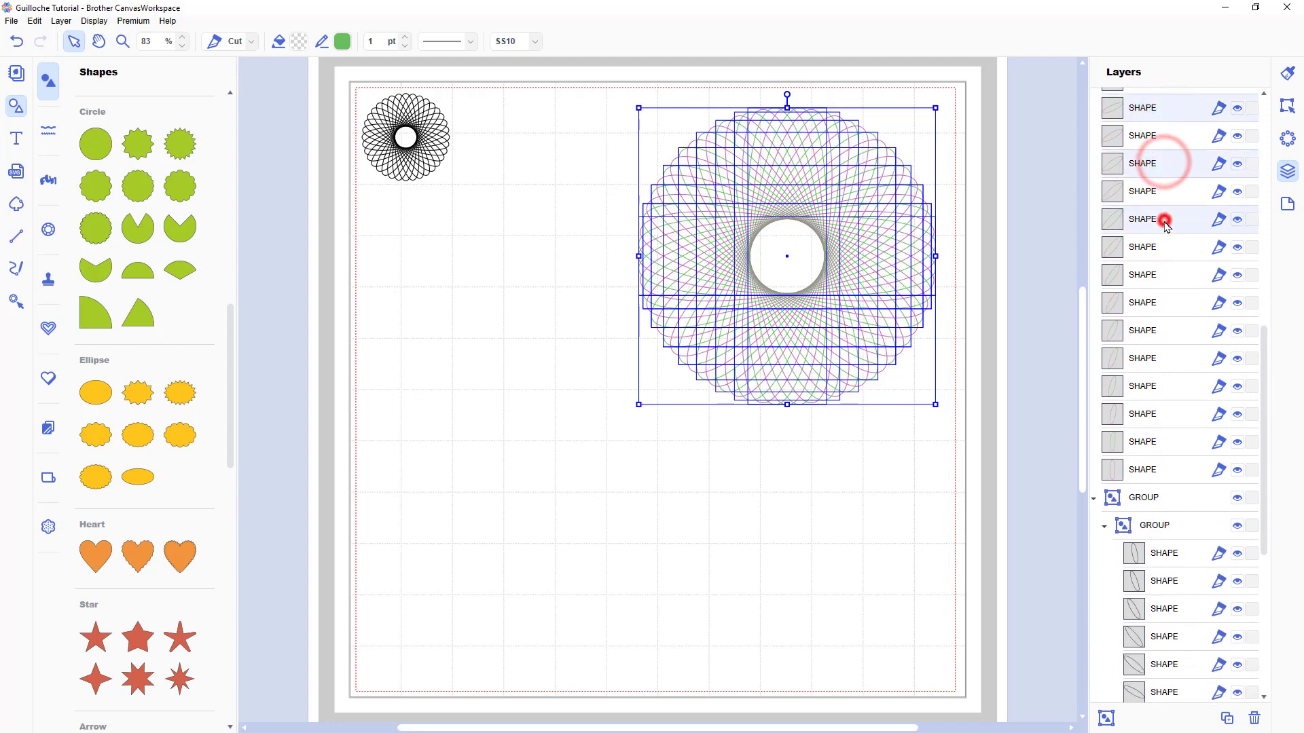
left_click(1164, 277, "ctrl")
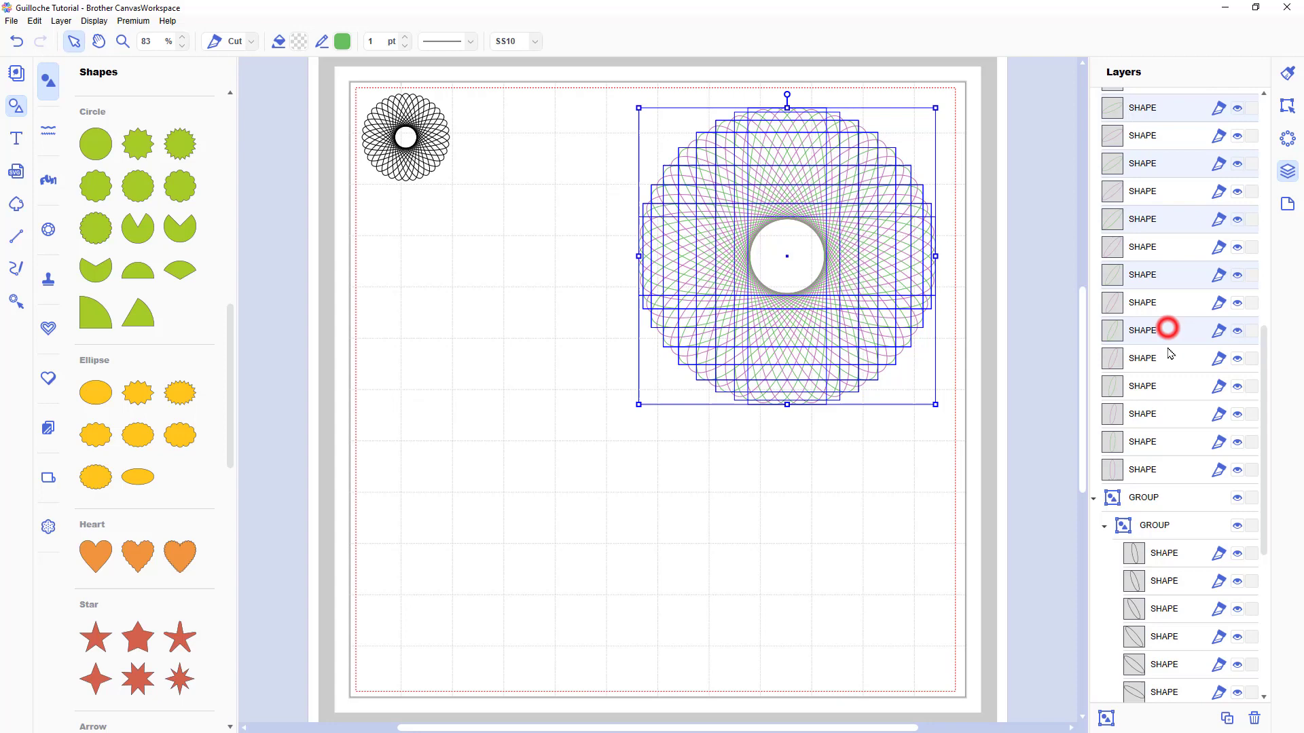
left_click(1169, 383, "ctrl")
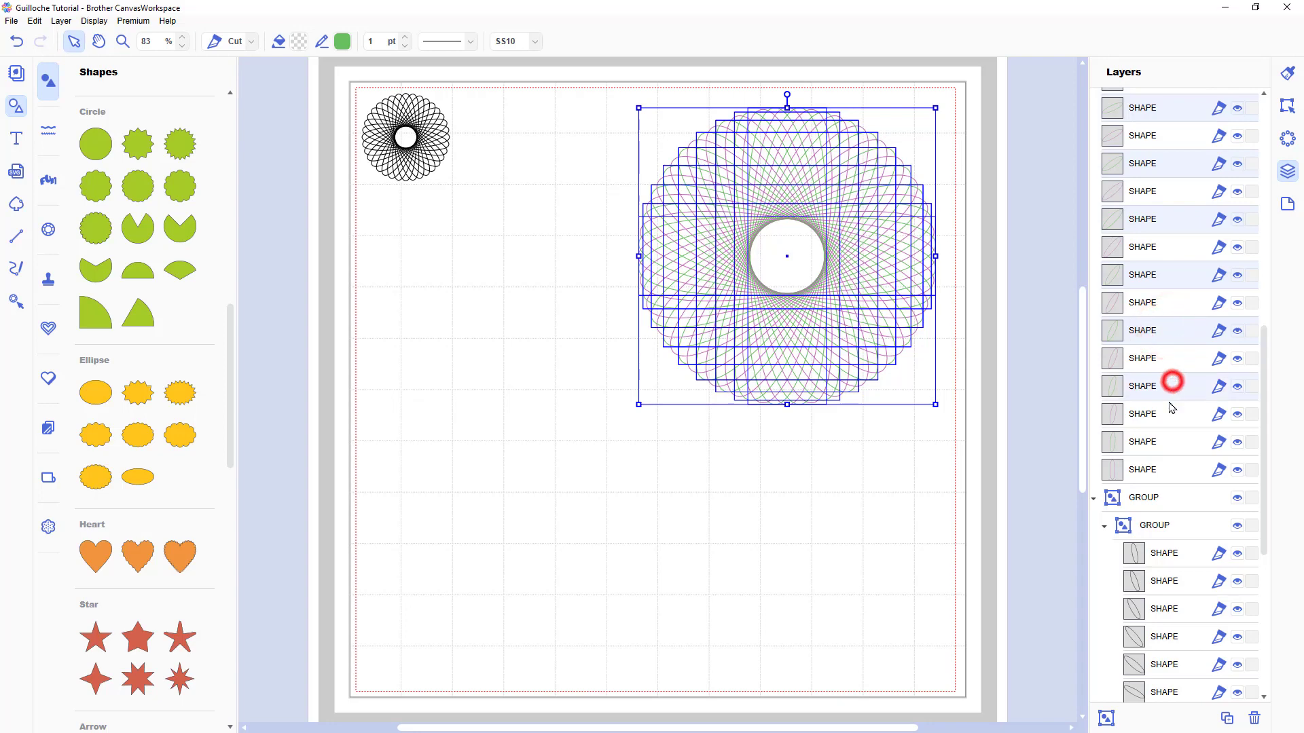
left_click(1169, 442, "ctrl")
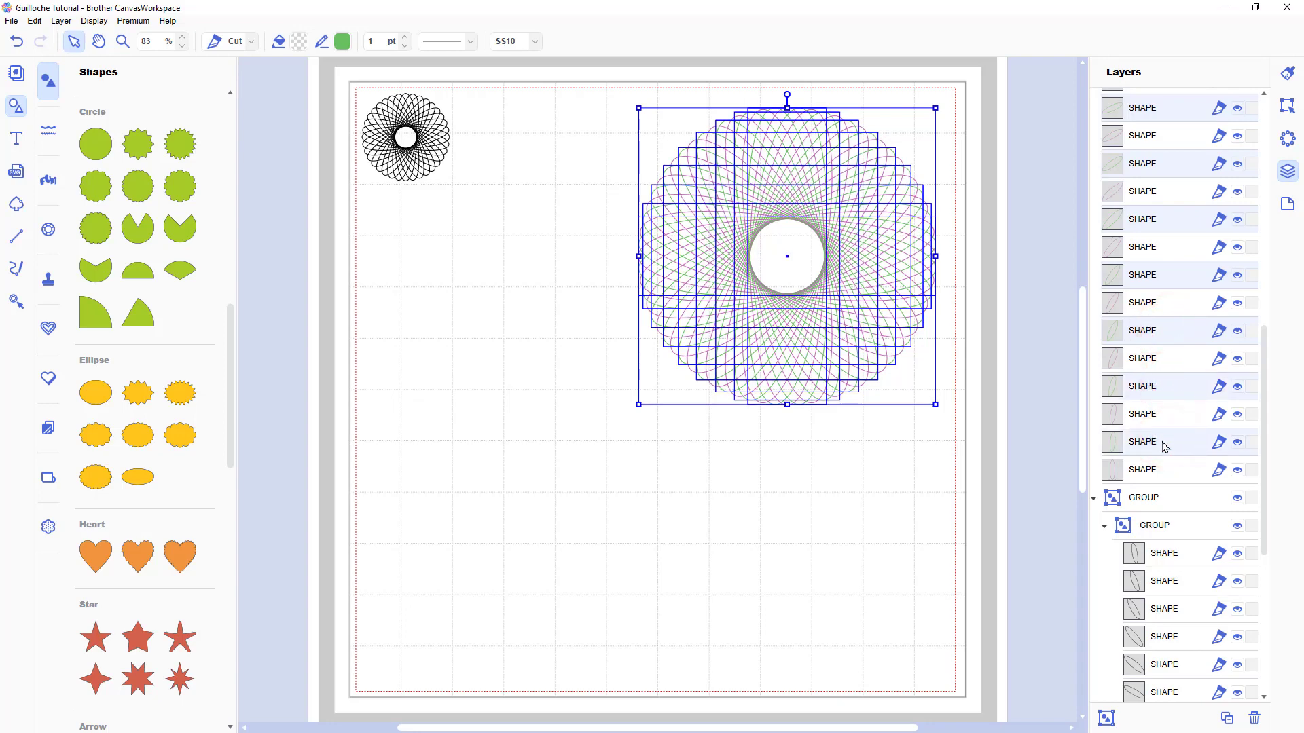
left_click(1106, 717)
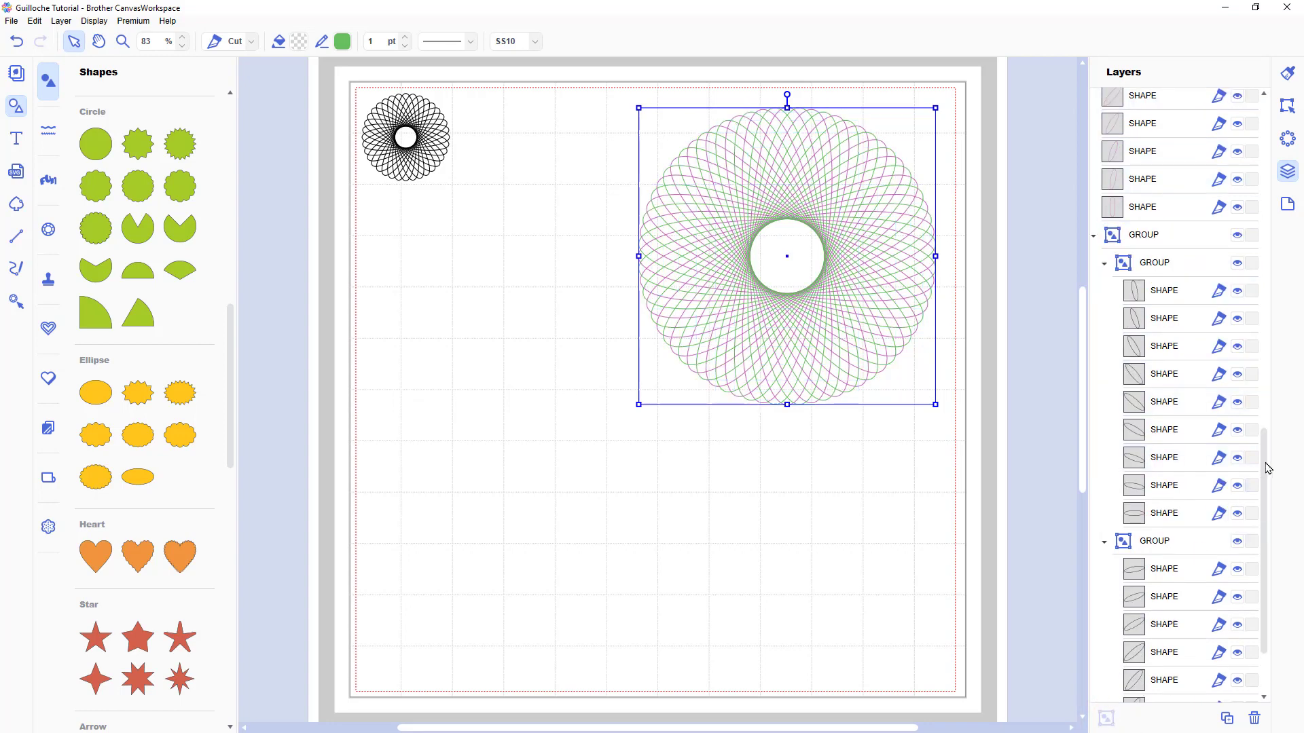
left_click_drag(1267, 467, 1276, 127)
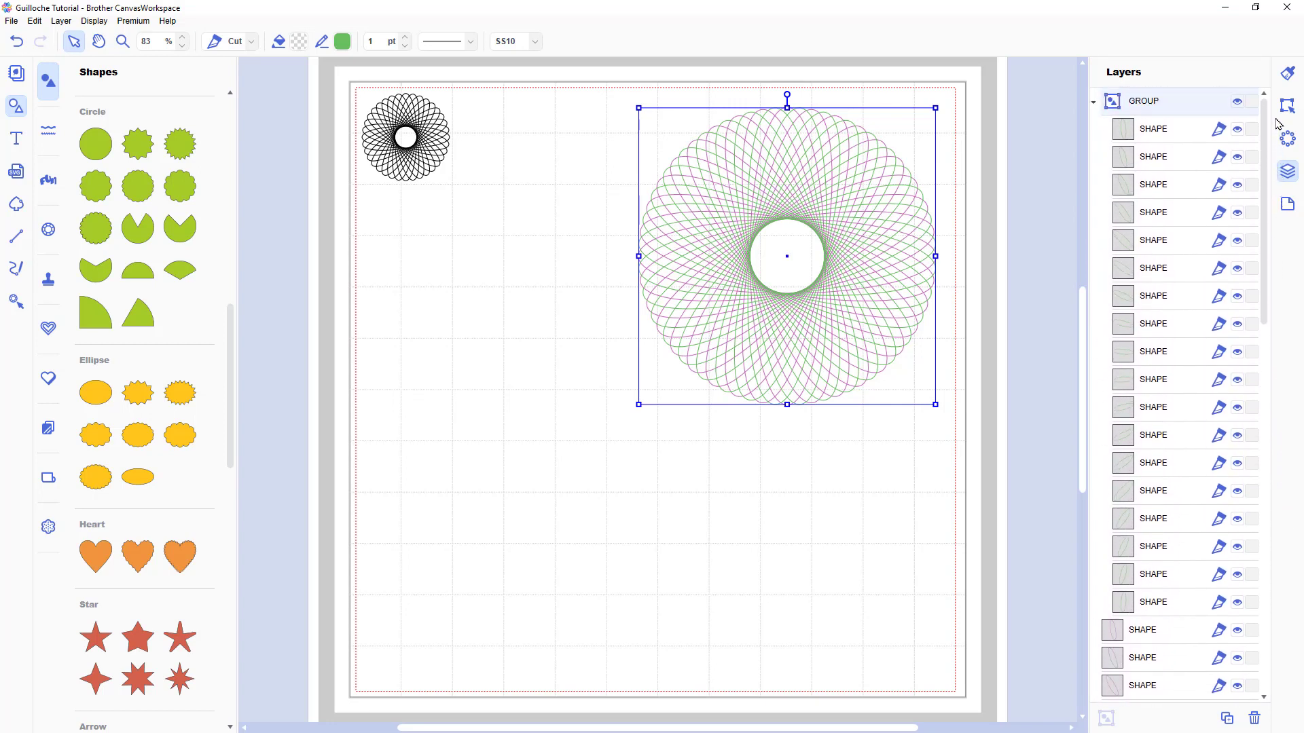
Step: Rename the new group to Colour 1
double_click(1147, 103)
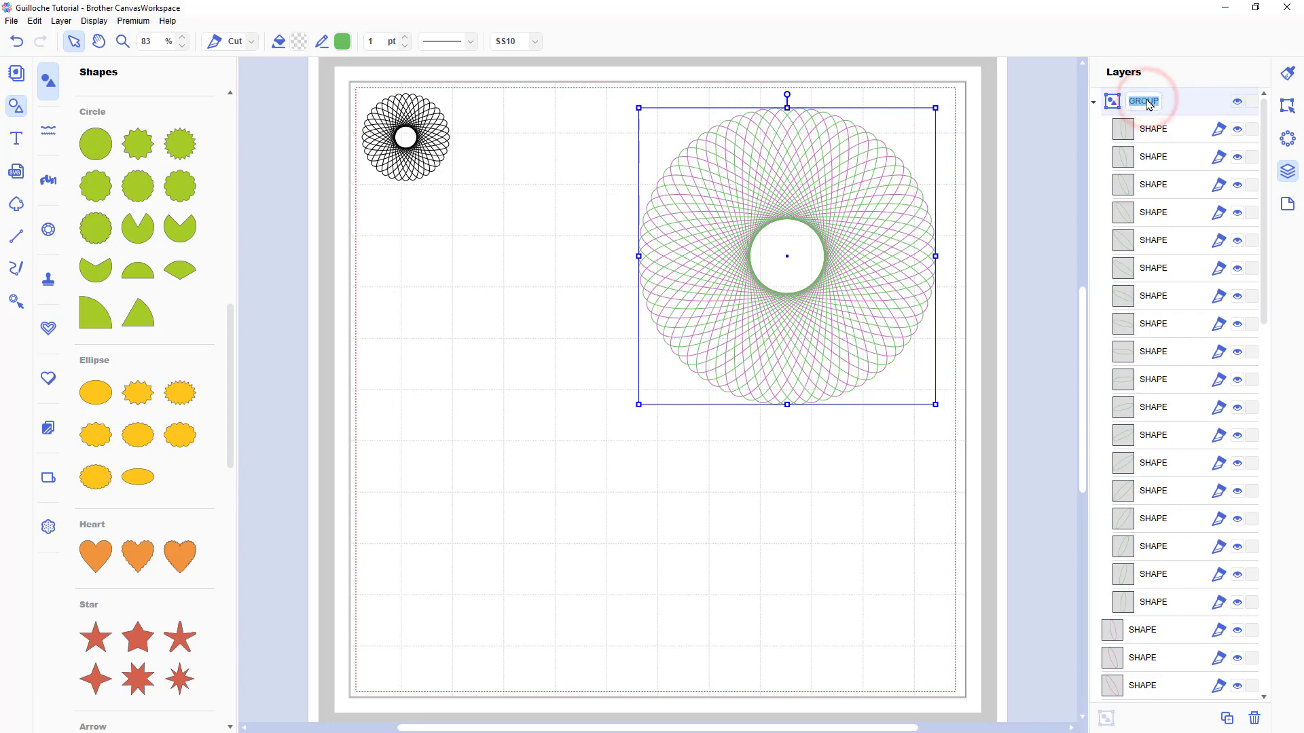
type("G")
key("Return")
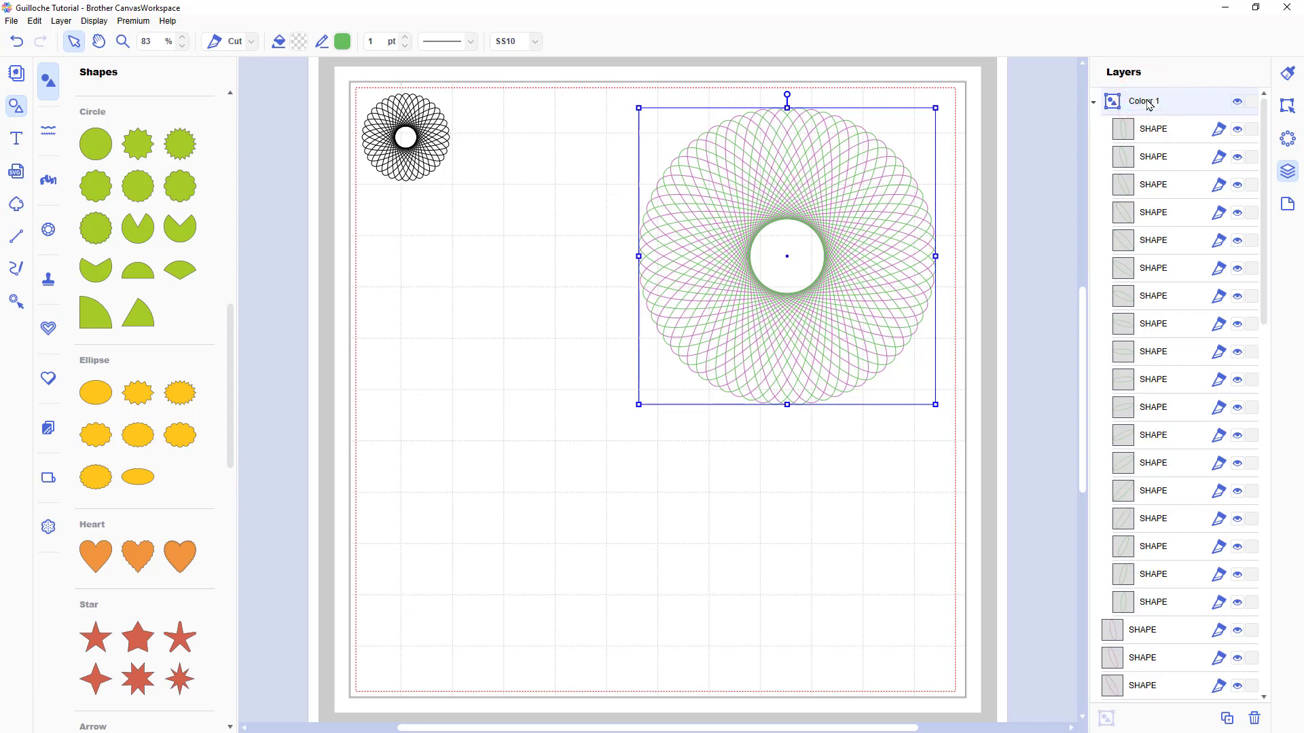
Step: Group the pink ellipse shapes as Colour 2, then select both colour groups
scroll(1127, 299, "down", 10)
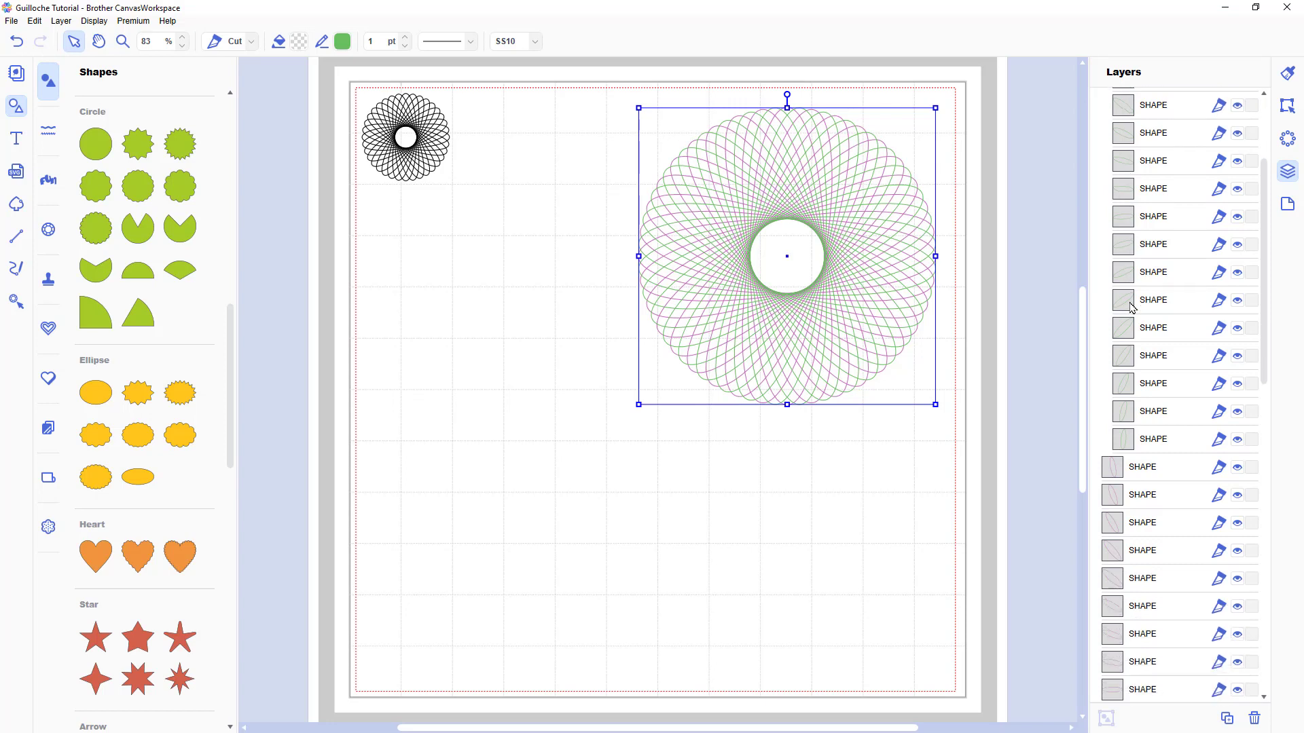
left_click(1146, 207)
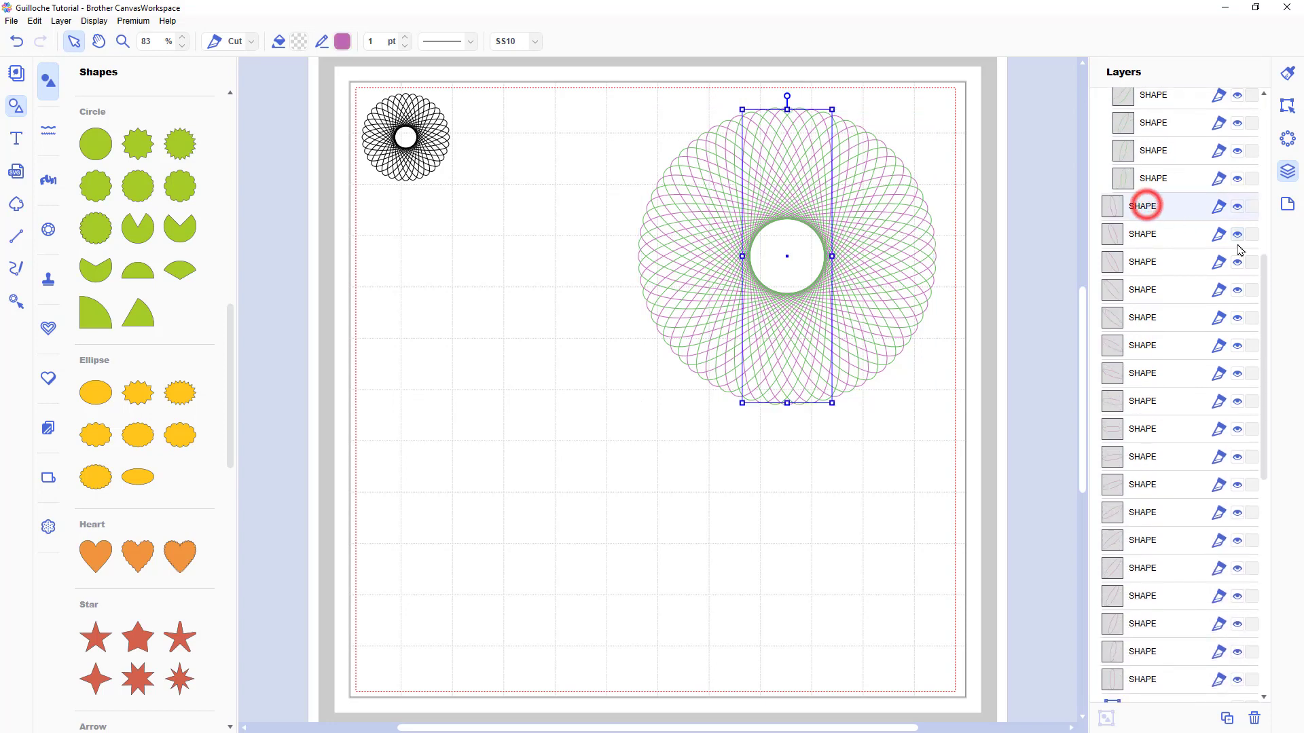
mouse_move(1264, 269)
left_mouse_down()
mouse_move(1274, 383)
mouse_move(1179, 385)
left_mouse_up()
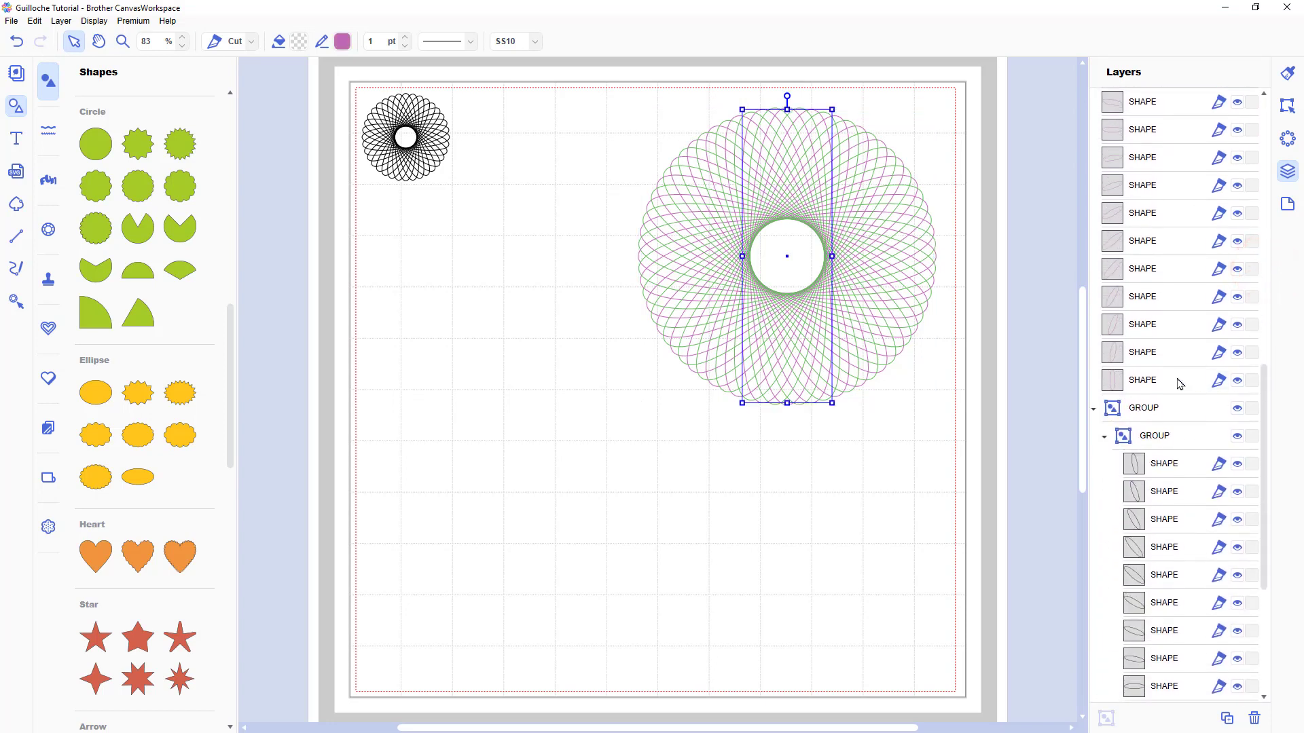
left_click(1178, 382, "shift")
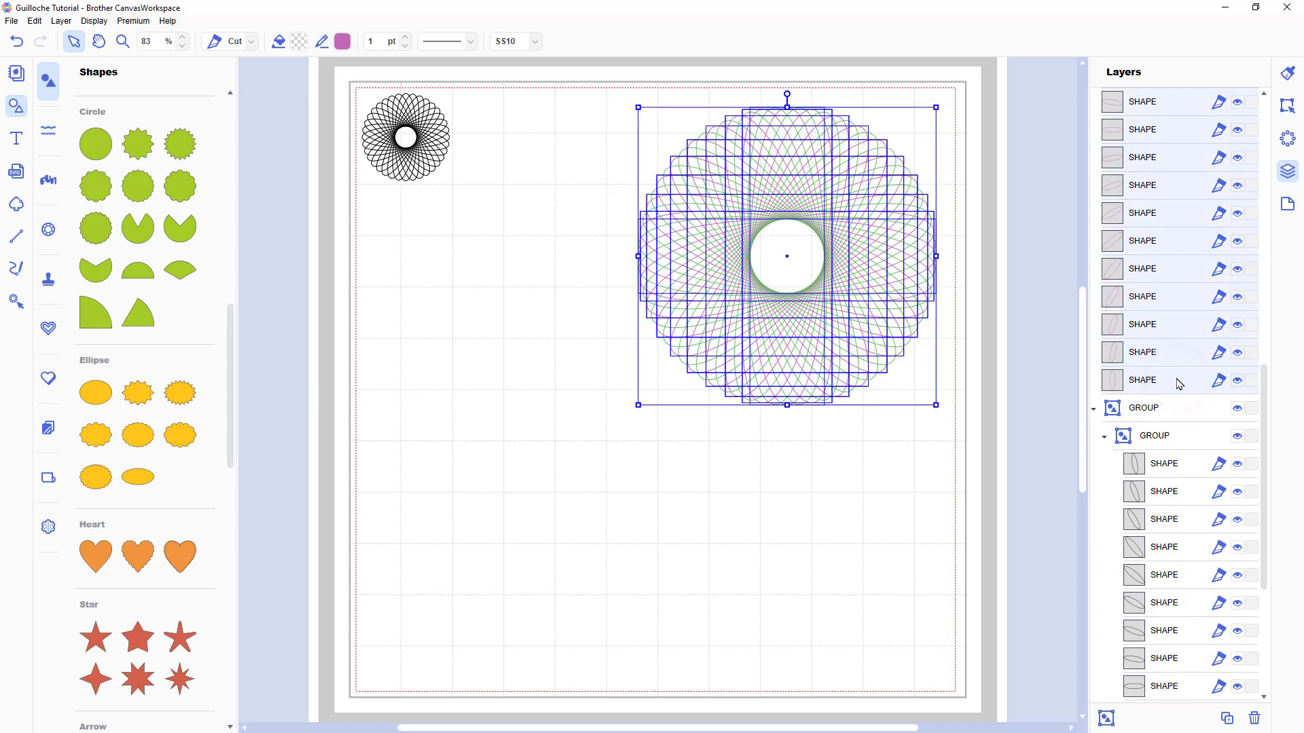
left_click(1105, 718)
left_click_drag(1263, 435, 1270, 285)
double_click(1145, 343)
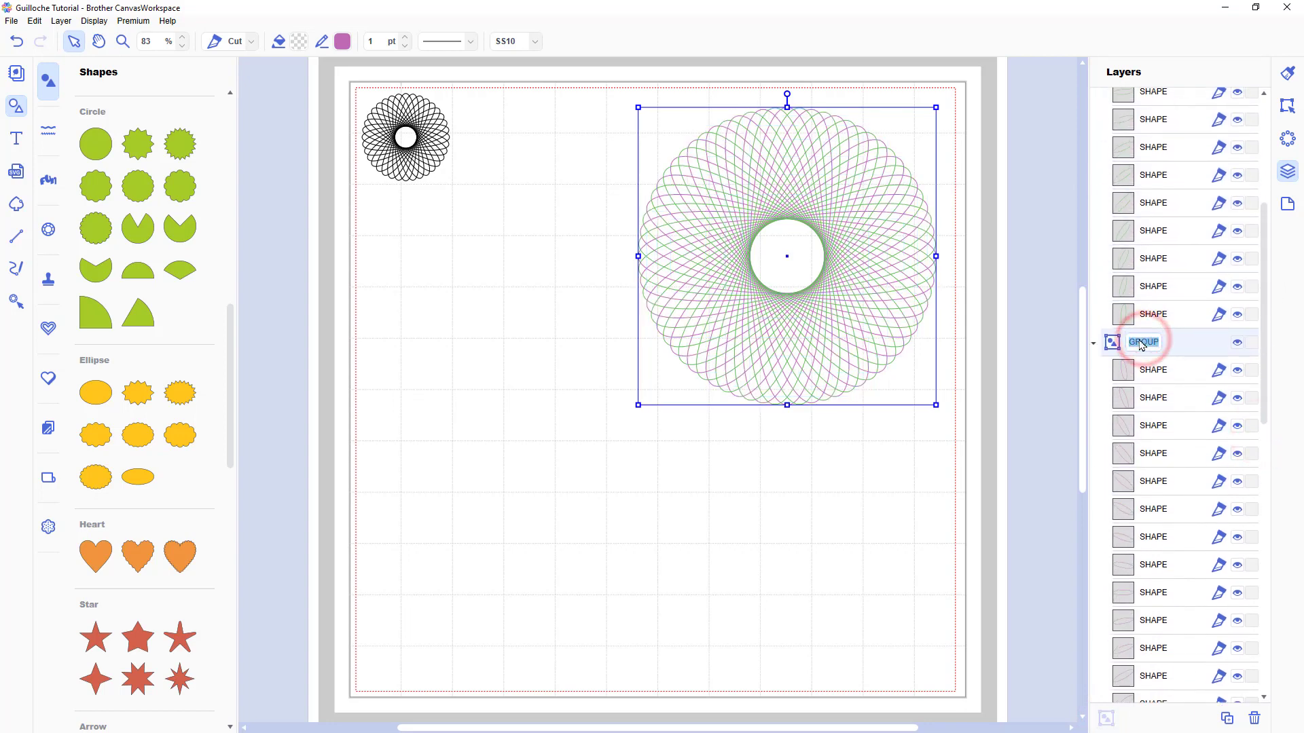
type("golour 2")
key("Return")
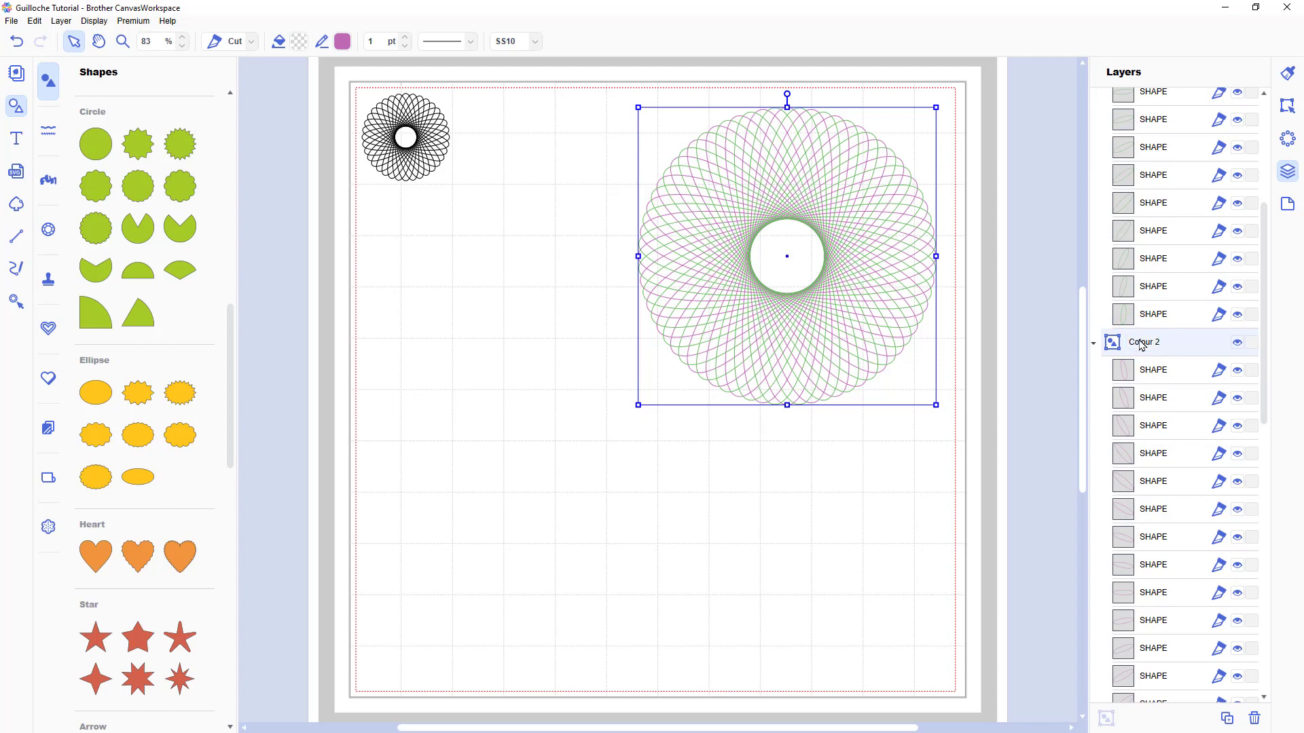
scroll(1141, 345, "up", 5)
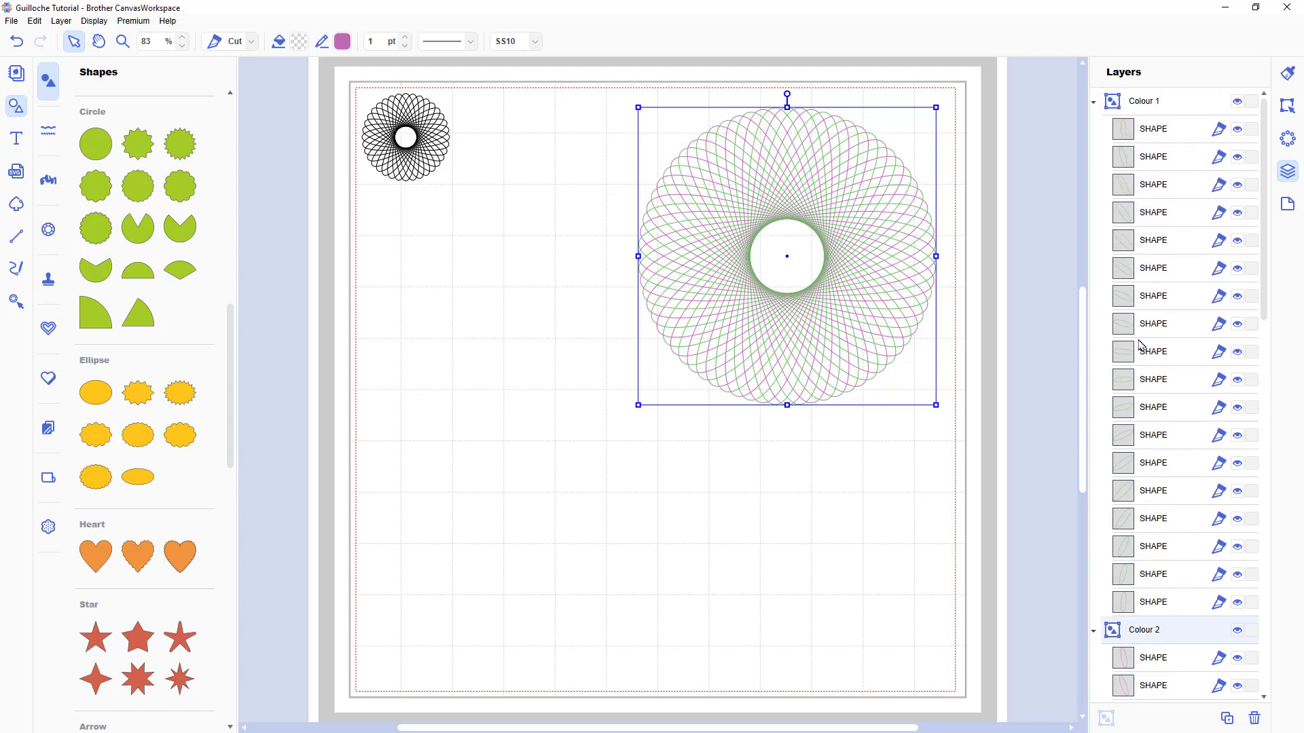
left_click(1173, 105)
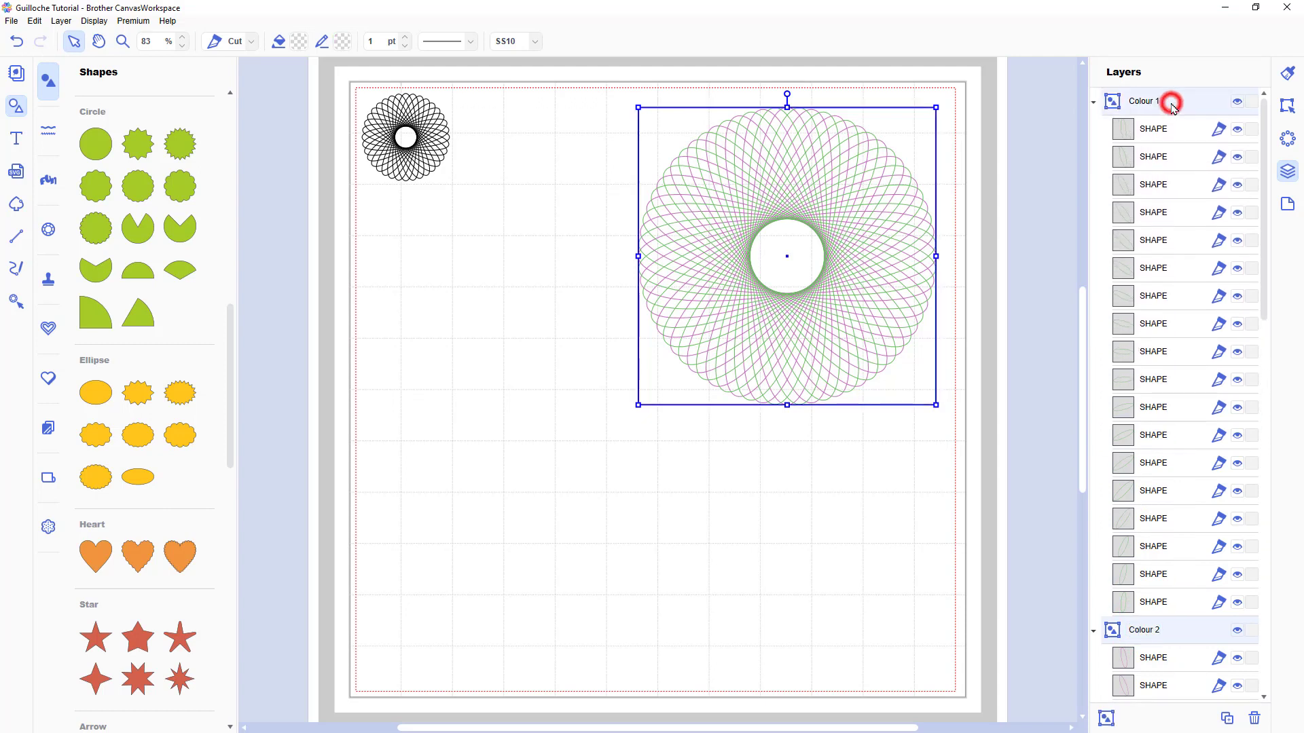
Step: Group Colour 1 and Colour 2 into one group named 2 Colours
left_click(1106, 718)
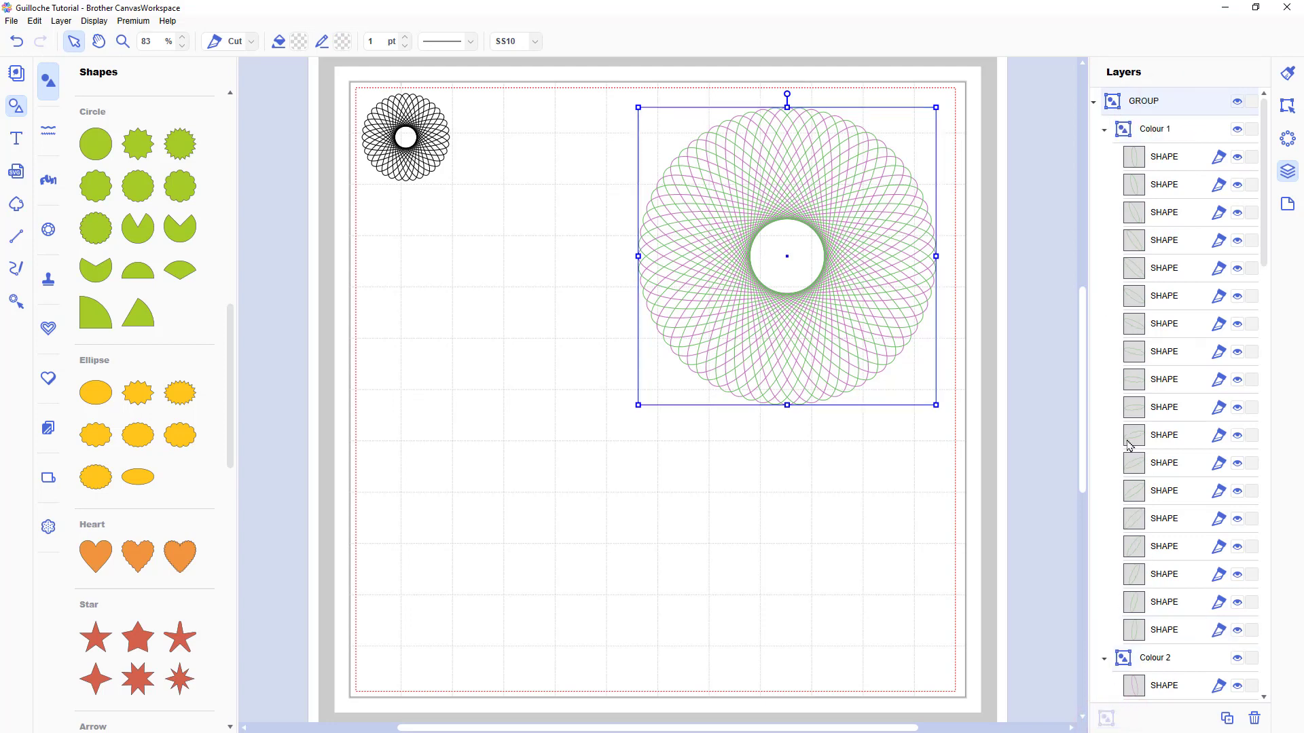
double_click(1144, 102)
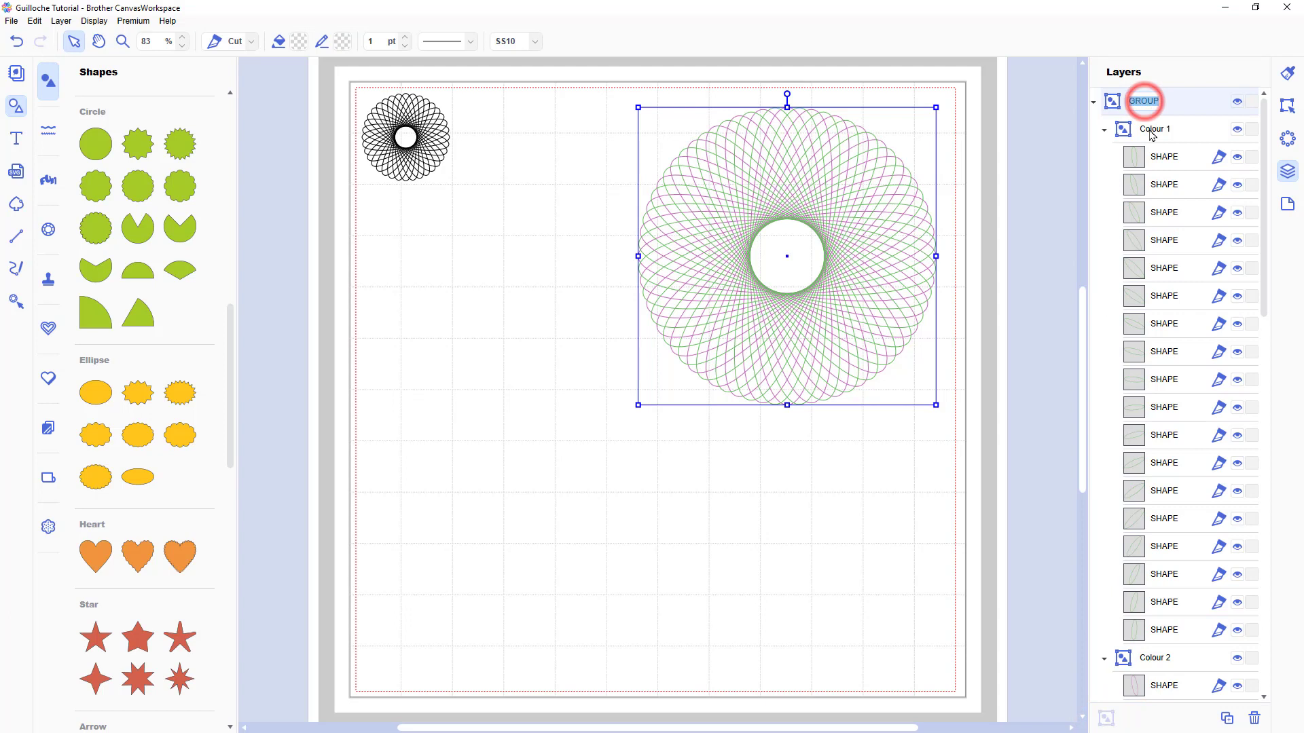
type("2 Colours")
key("Return")
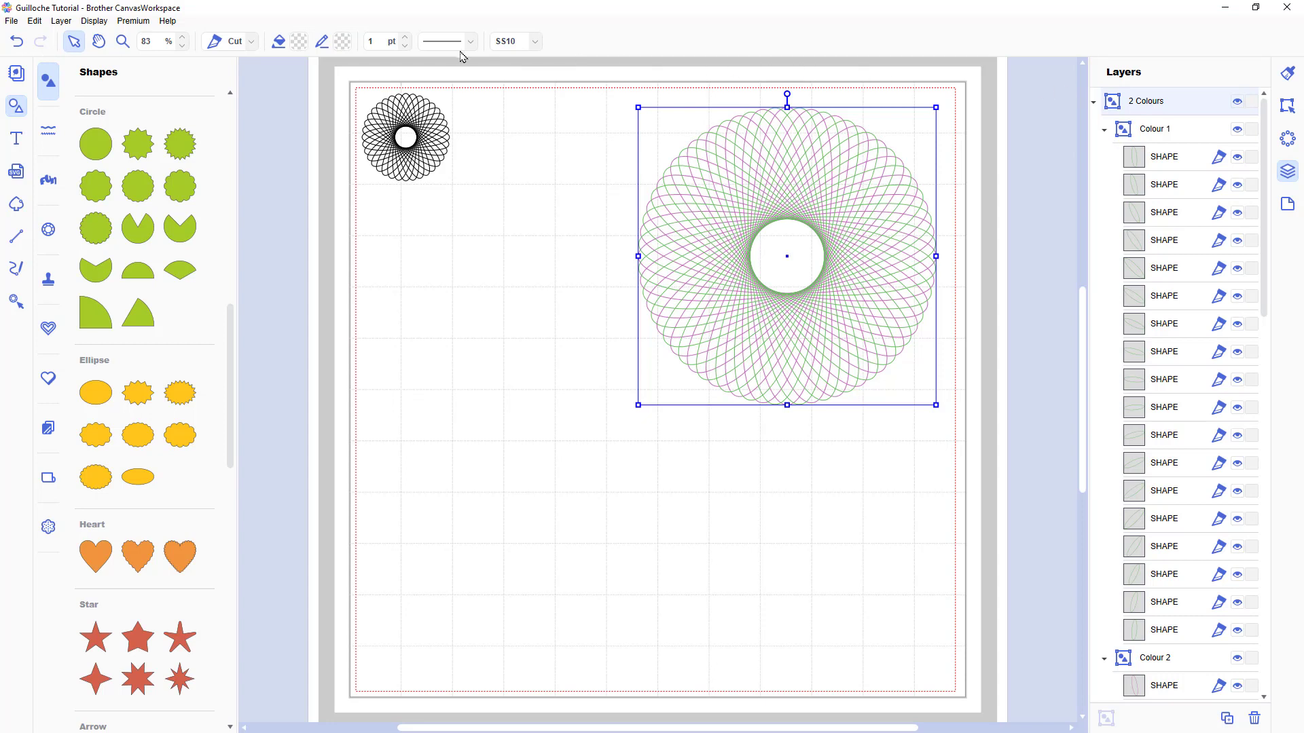
Step: Set the rosette to Draw instead of Cut and collapse both colour groups
left_click(250, 42)
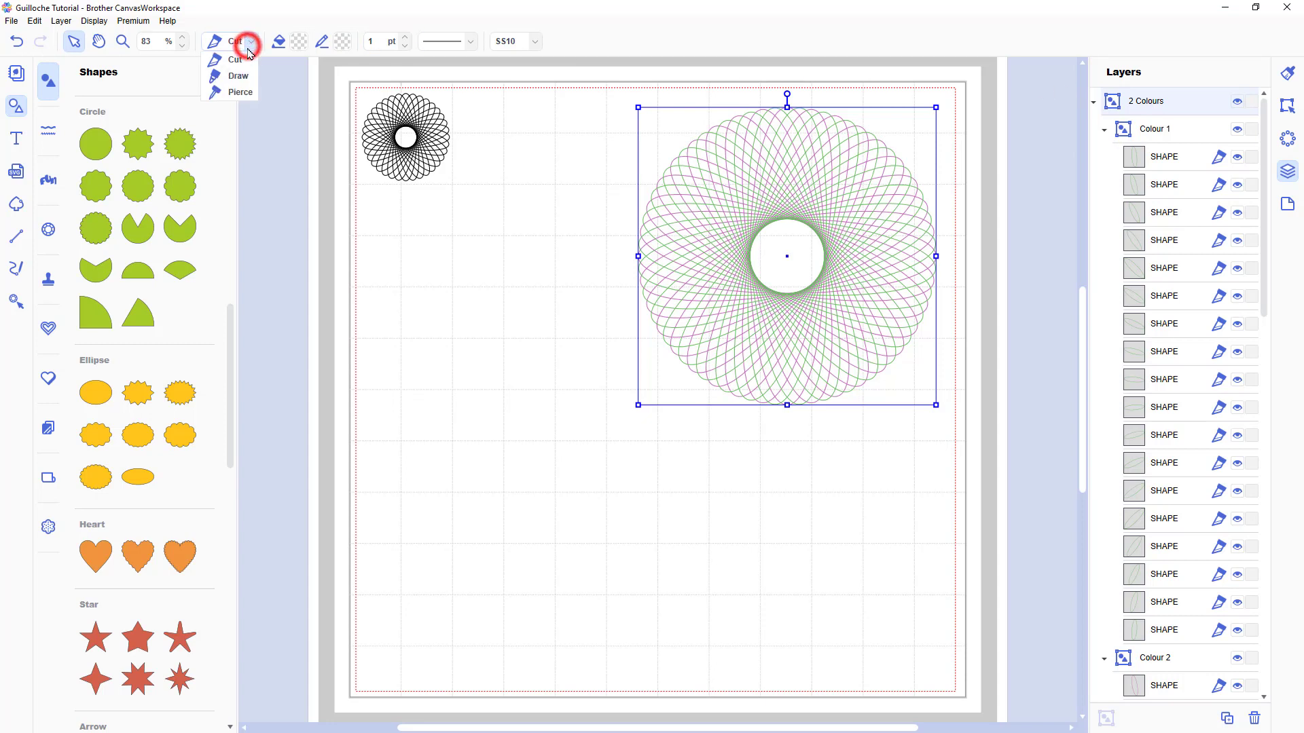
left_click(247, 76)
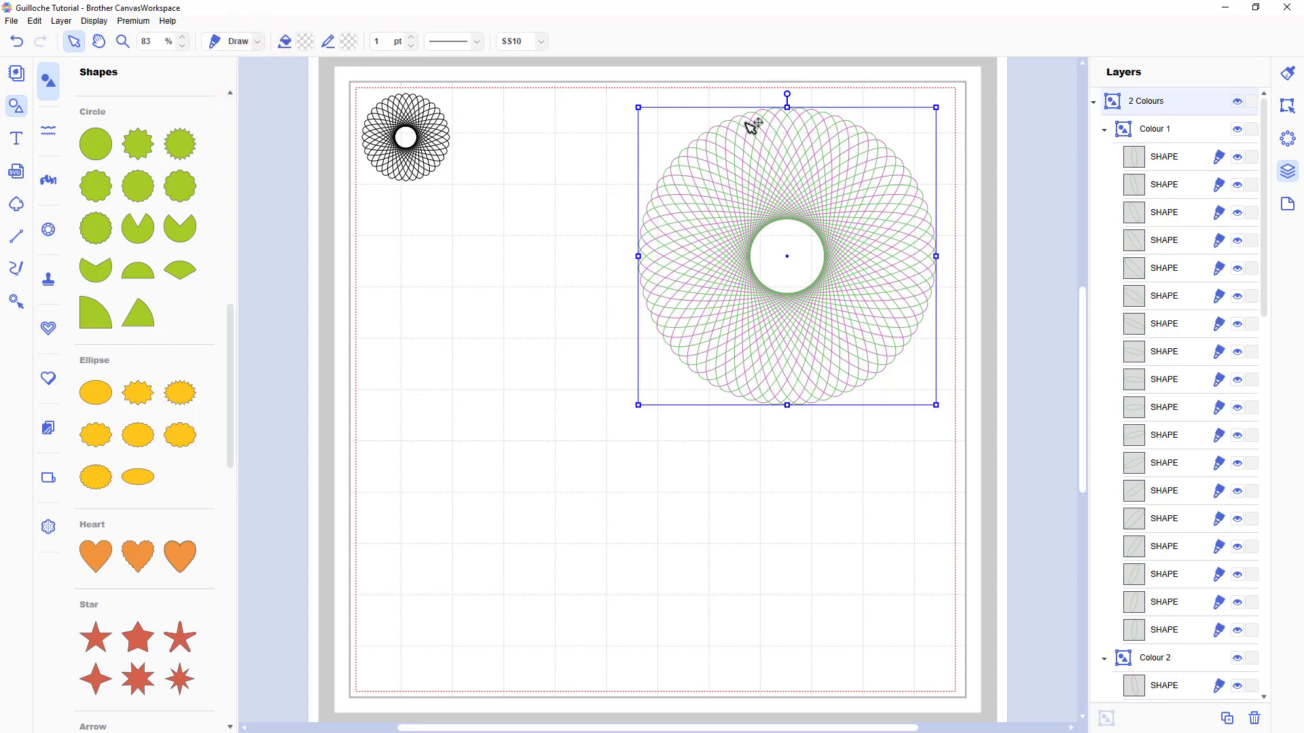
left_click(1104, 131)
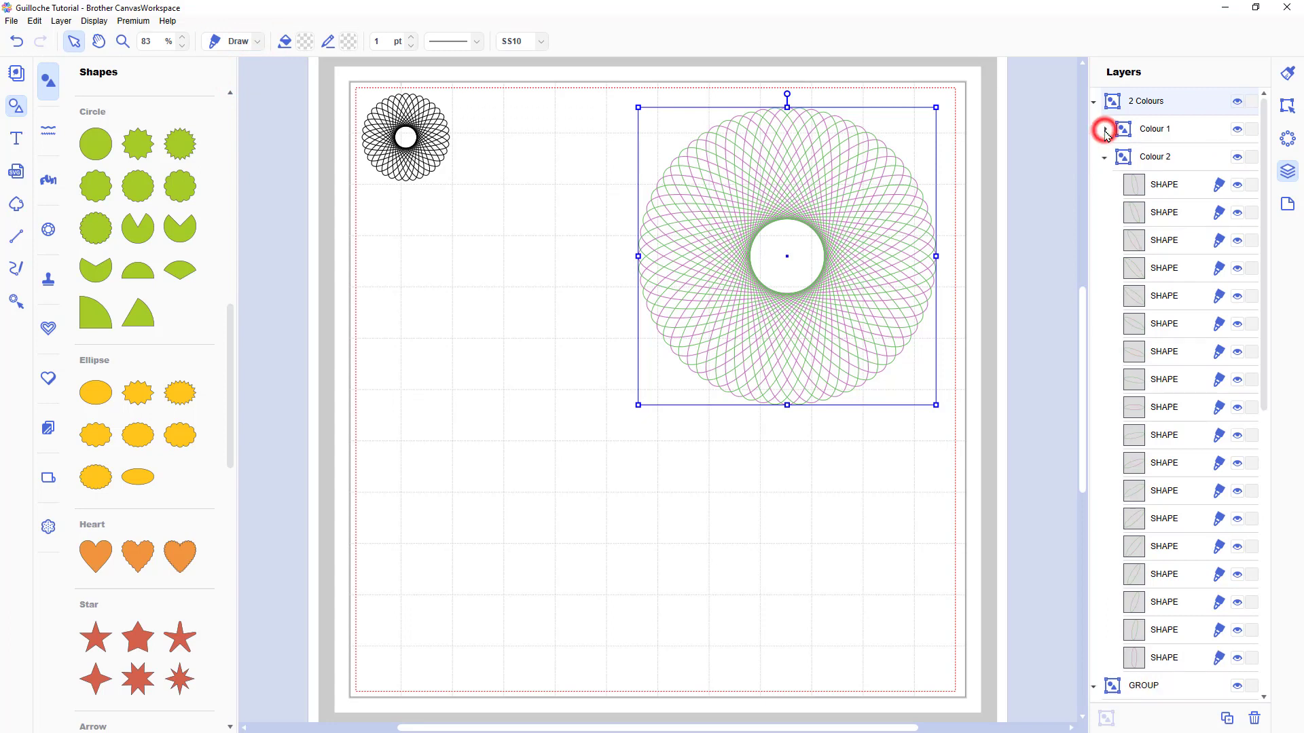
left_click(1105, 157)
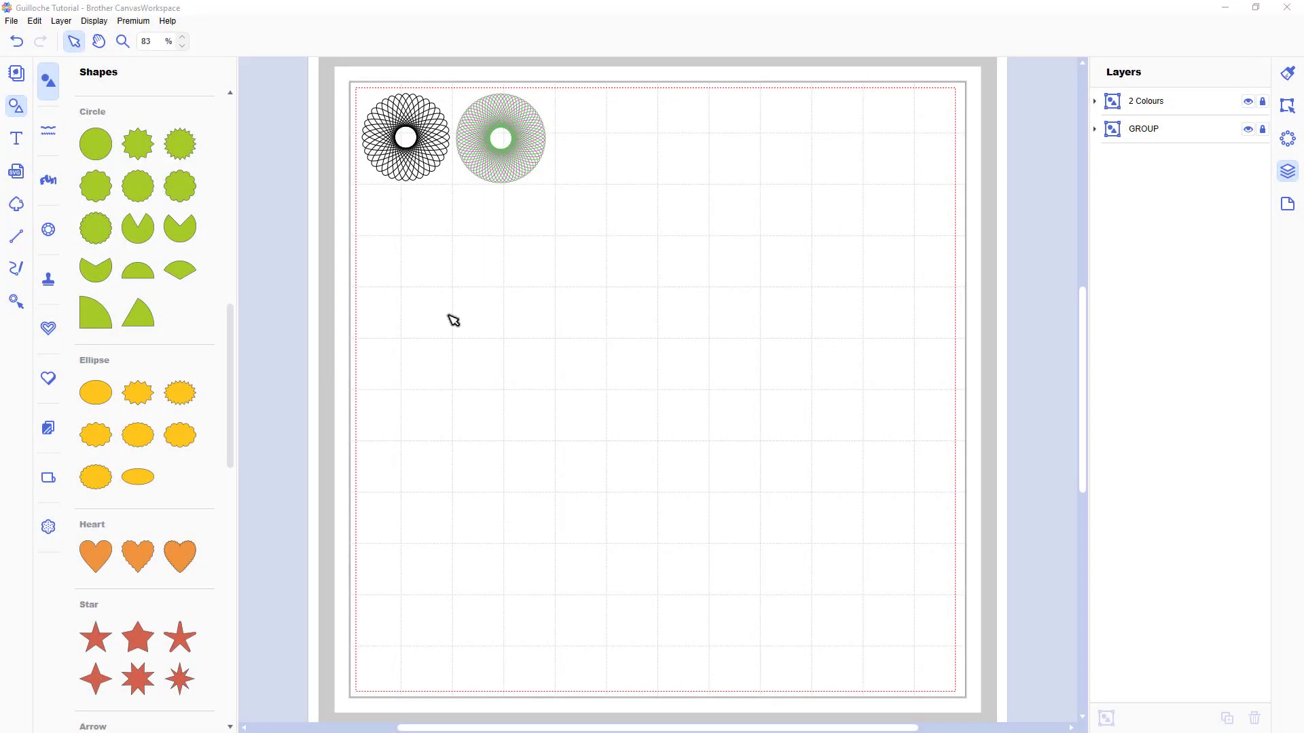
Step: Place a wavy-edged circle at the mat's upper right, outline it red, and duplicate it
left_click_drag(96, 186, 849, 205)
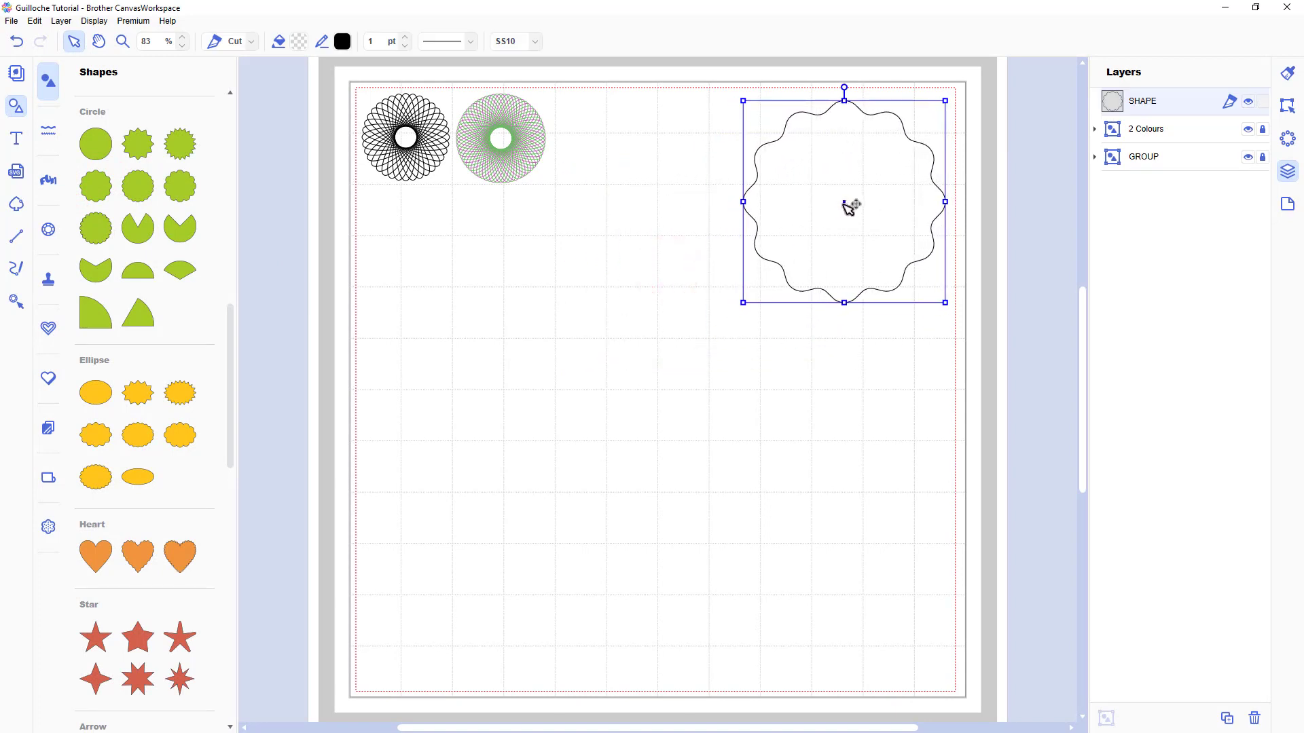
left_click(342, 42)
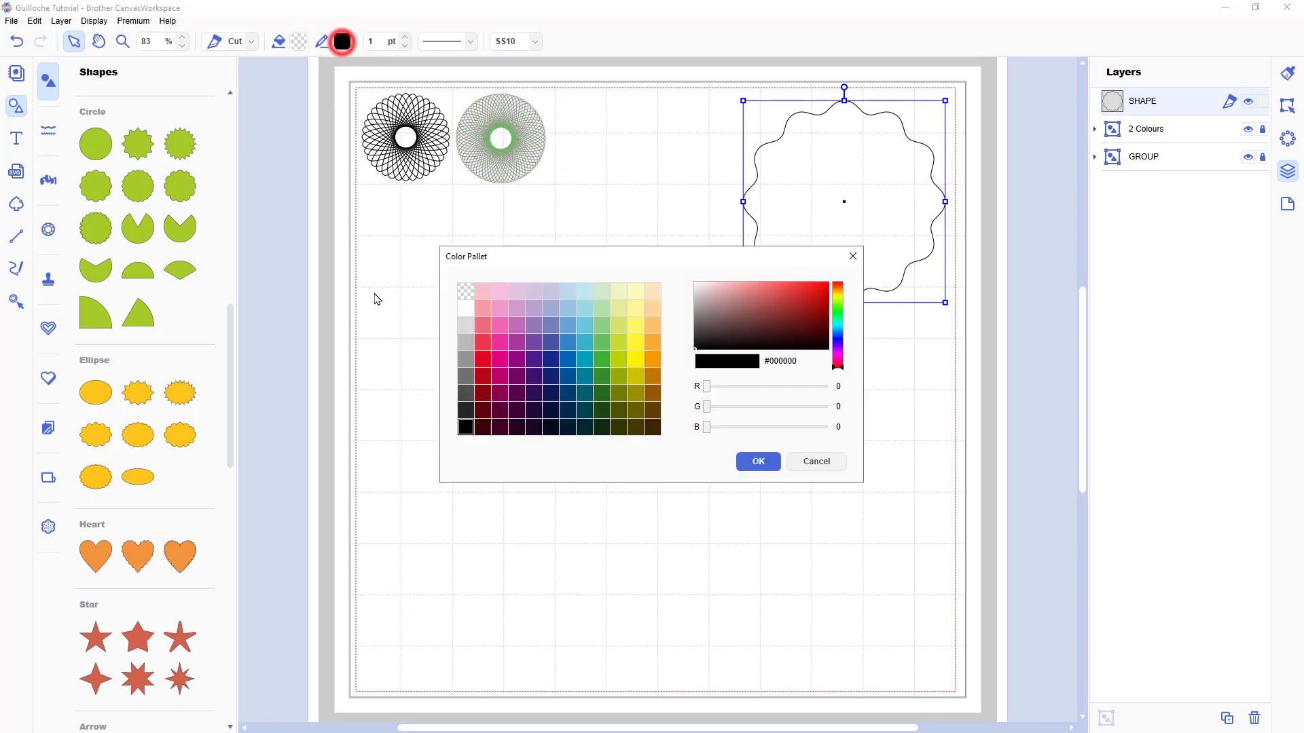
left_click(484, 361)
left_click(776, 461)
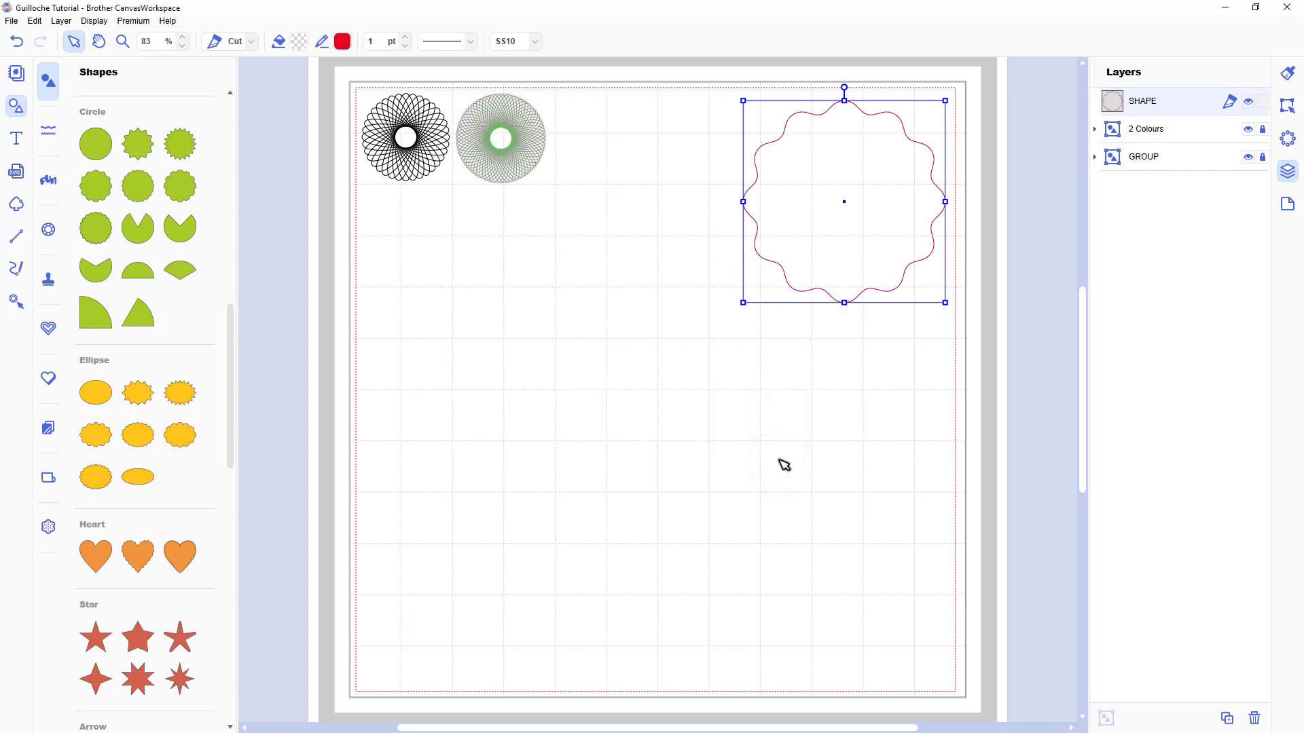
key("ctrl+d")
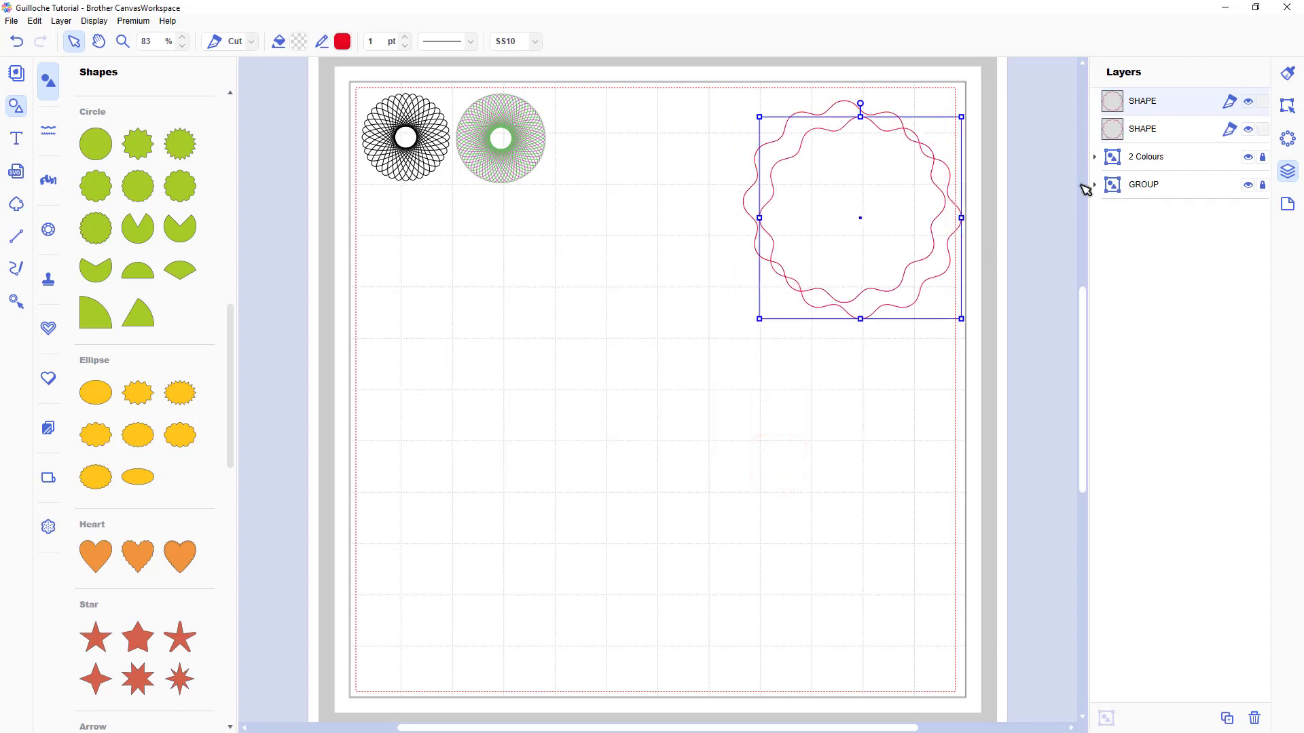
Step: Rotate the first wavy copy 2° and give it an orange outline
left_click(1285, 108)
left_click(1127, 301)
type("2")
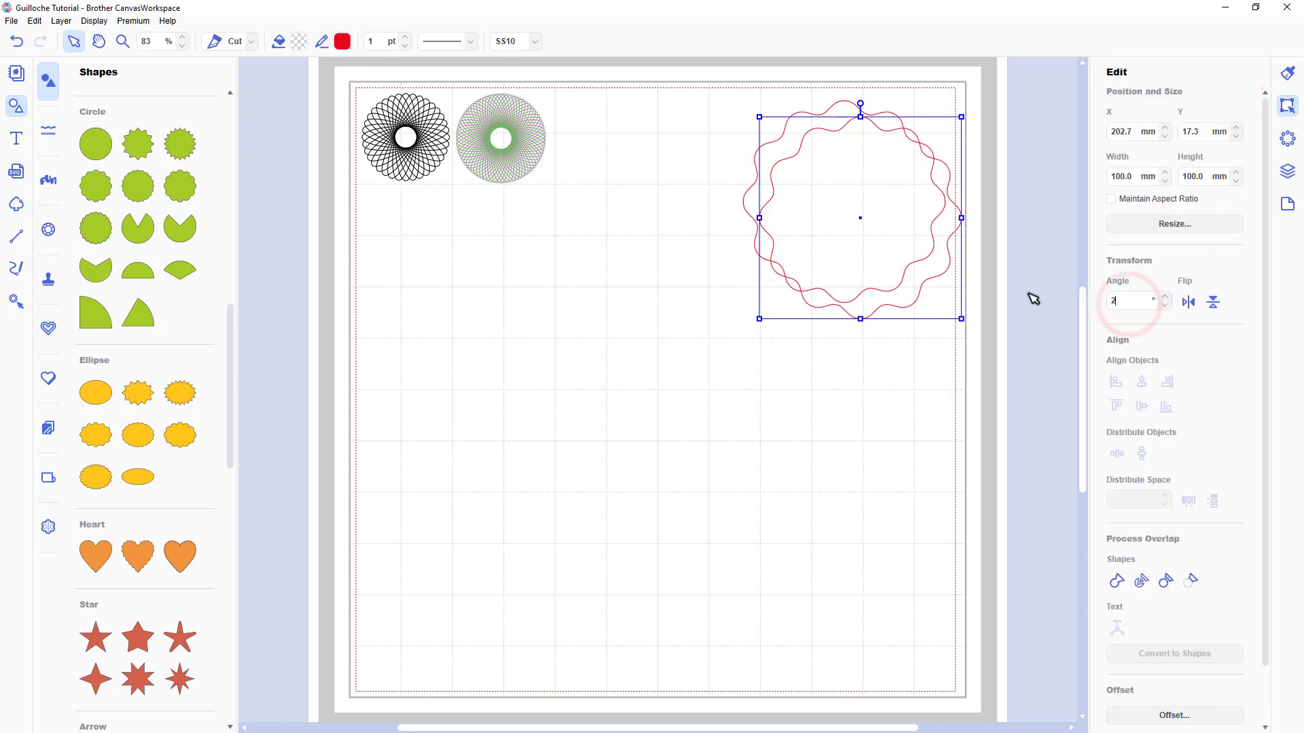
key("Return")
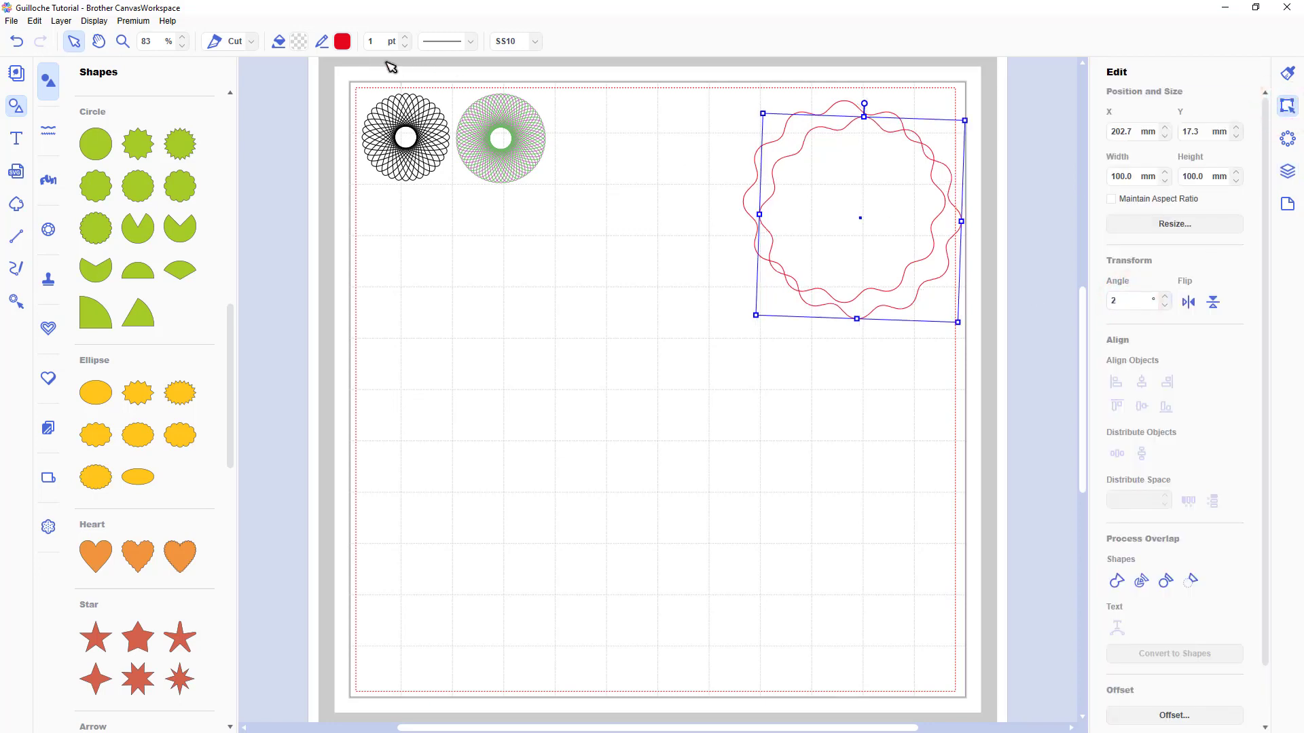
left_click(343, 42)
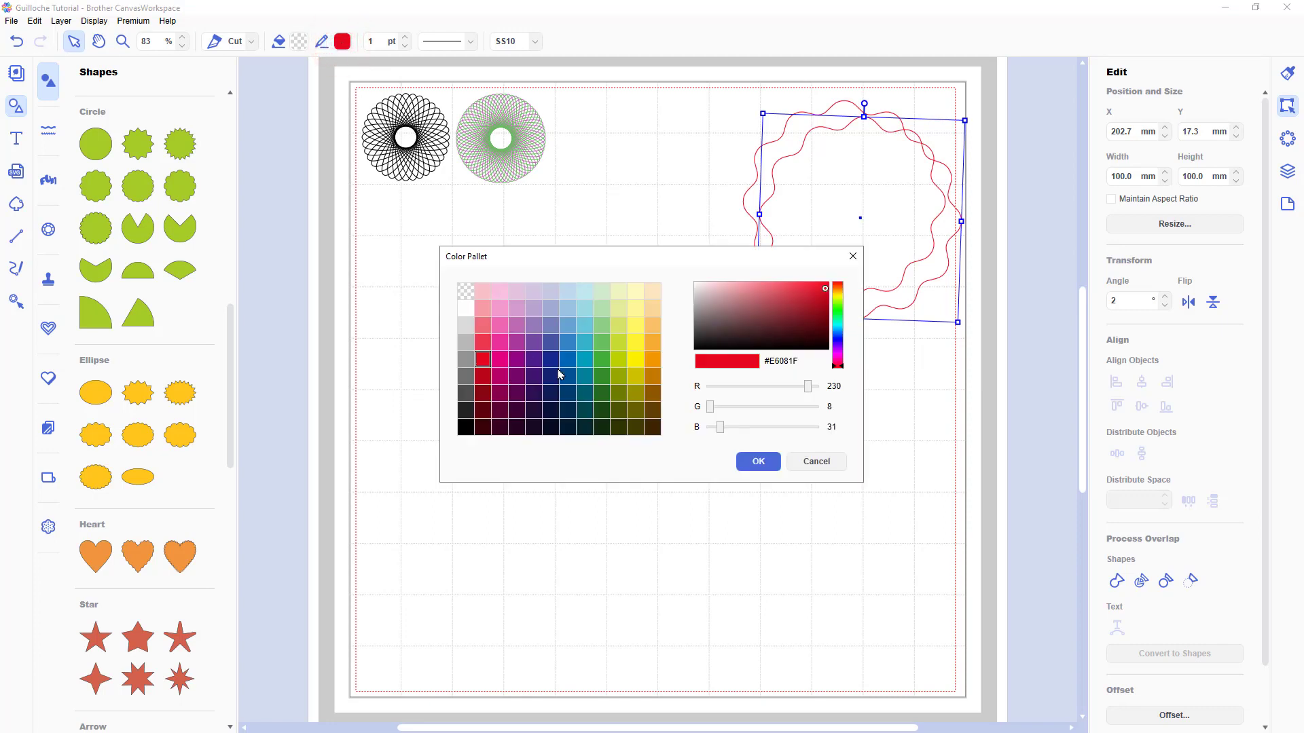
left_click(654, 367)
left_click(750, 461)
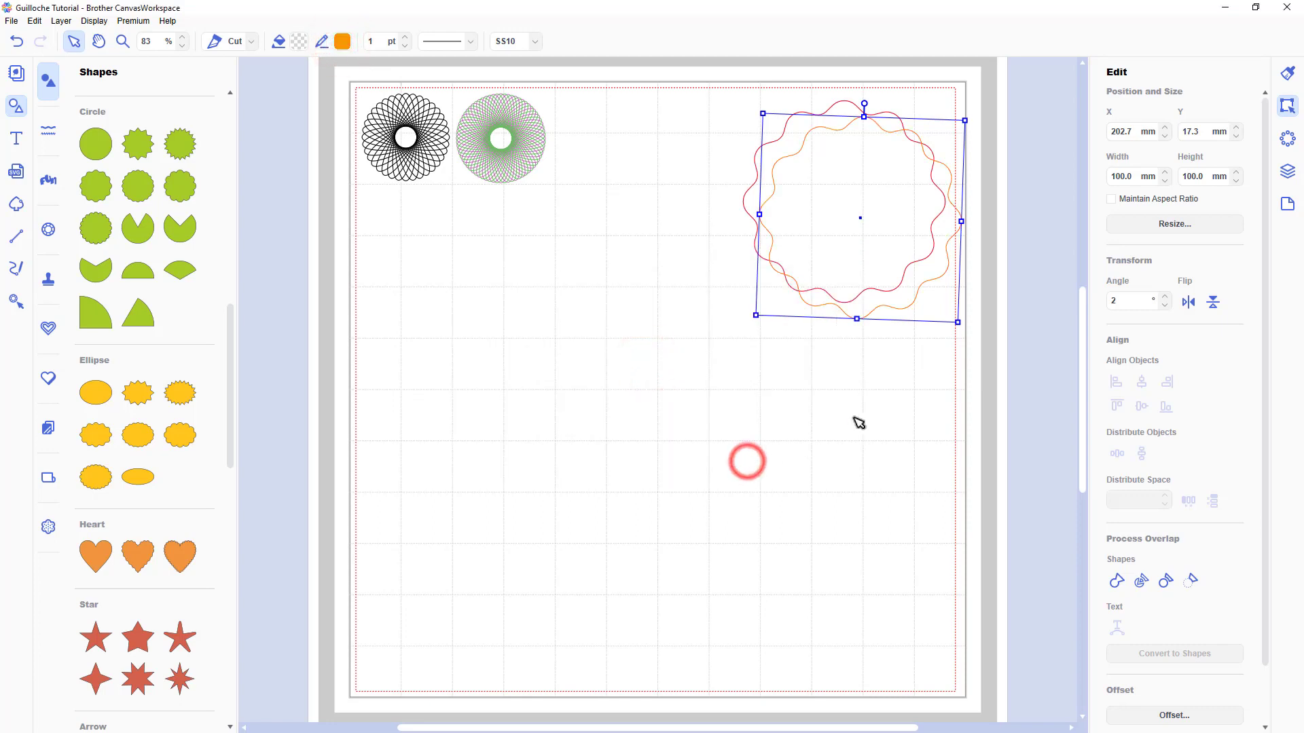
Step: Add another wavy copy rotated 4° with a yellow outline
key("ctrl+v")
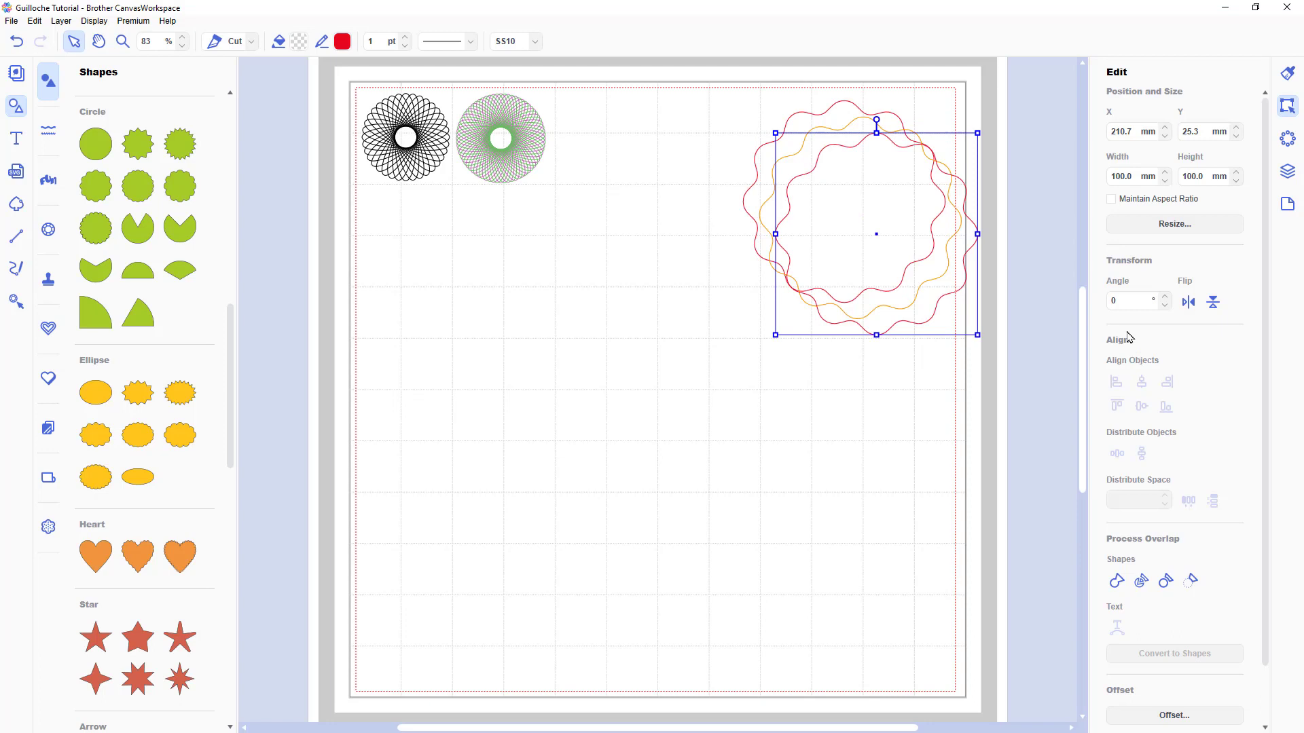
type("4")
key("Return")
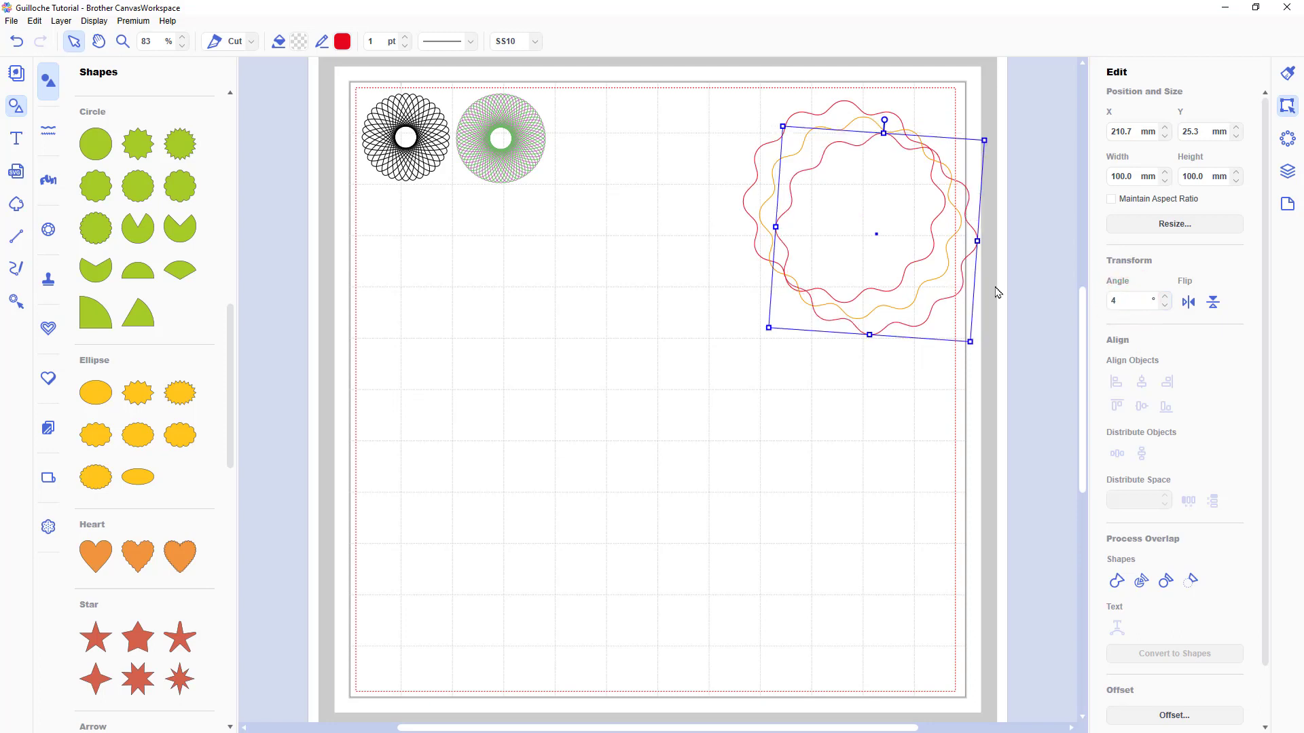
left_click(343, 42)
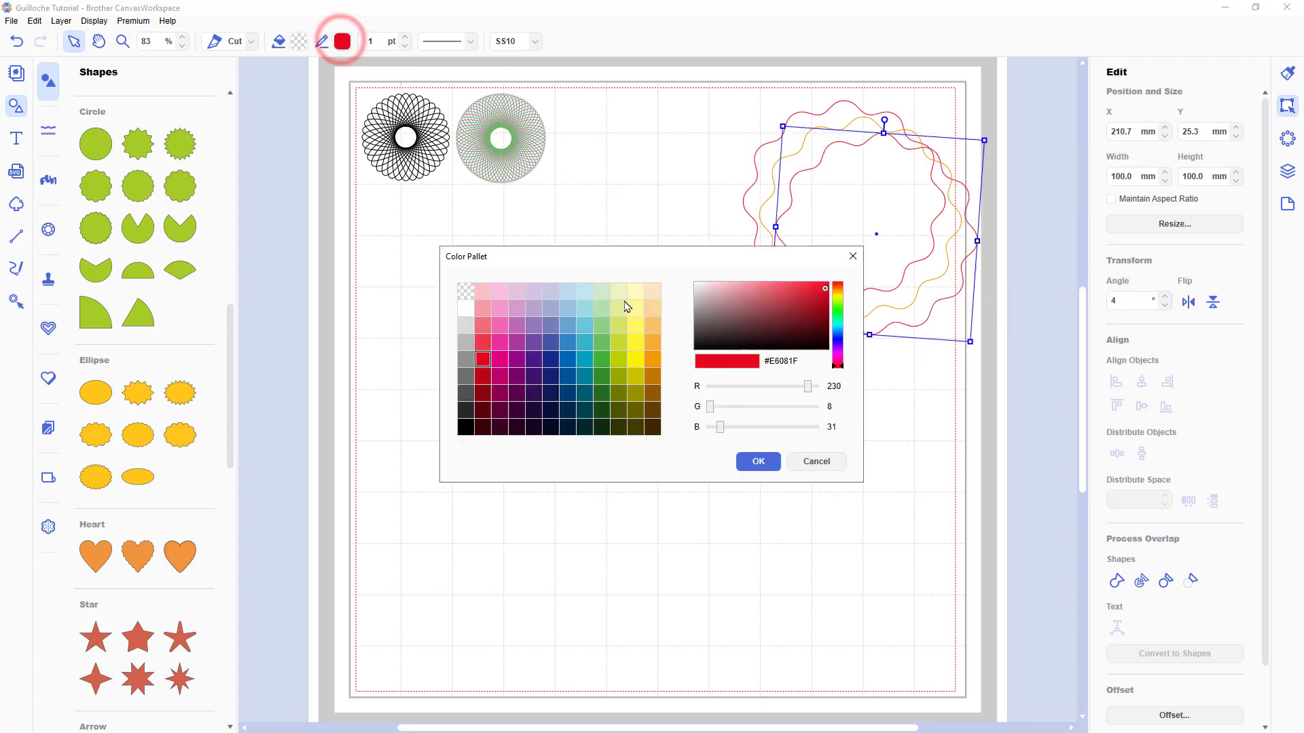
left_click(638, 362)
left_click(759, 461)
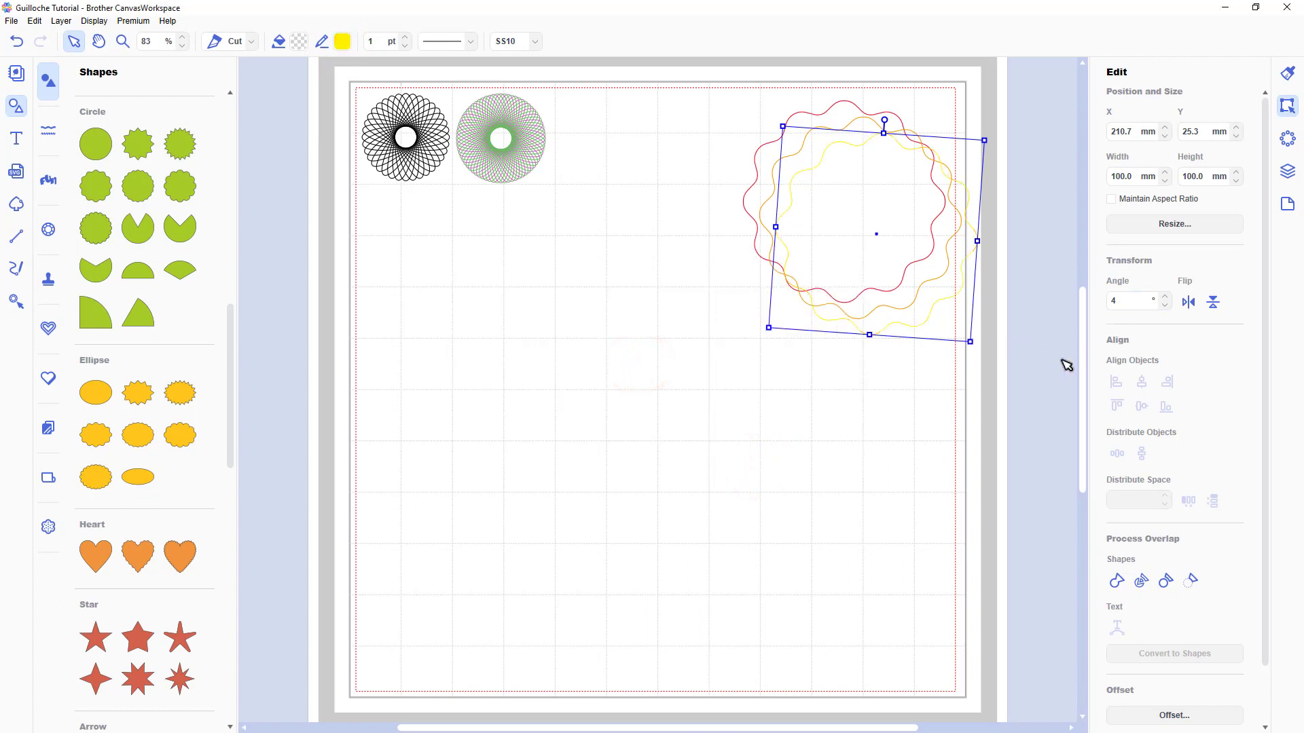
Step: Add a wavy copy rotated 6° with a yellow-green outline
key("ctrl+v")
type("6")
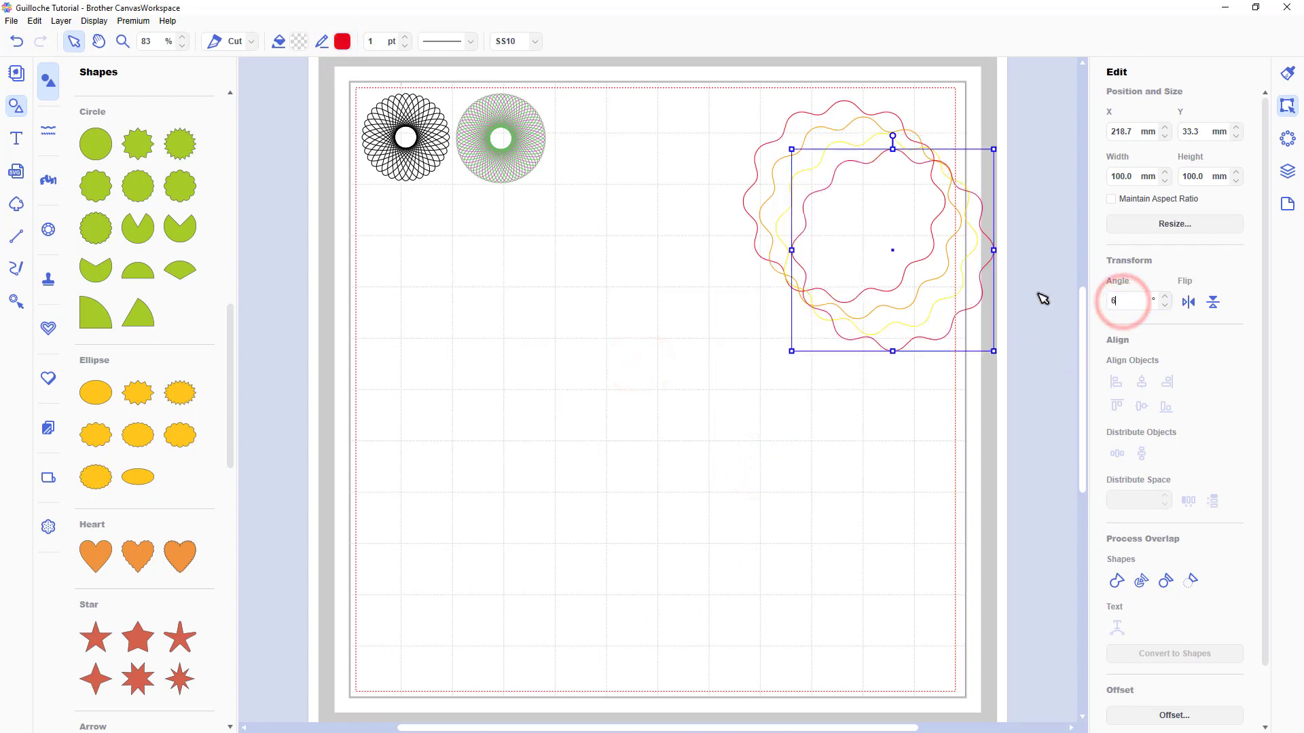
key("Return")
left_click(342, 42)
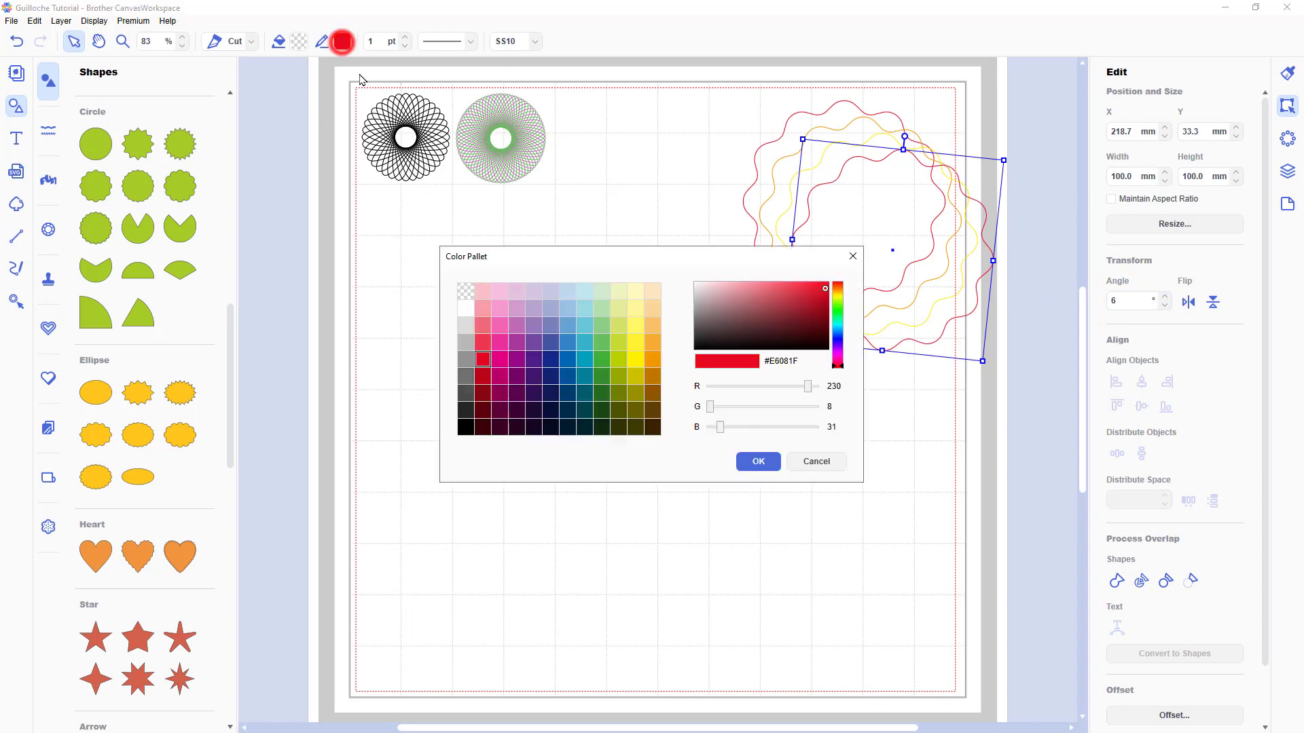
left_click(618, 361)
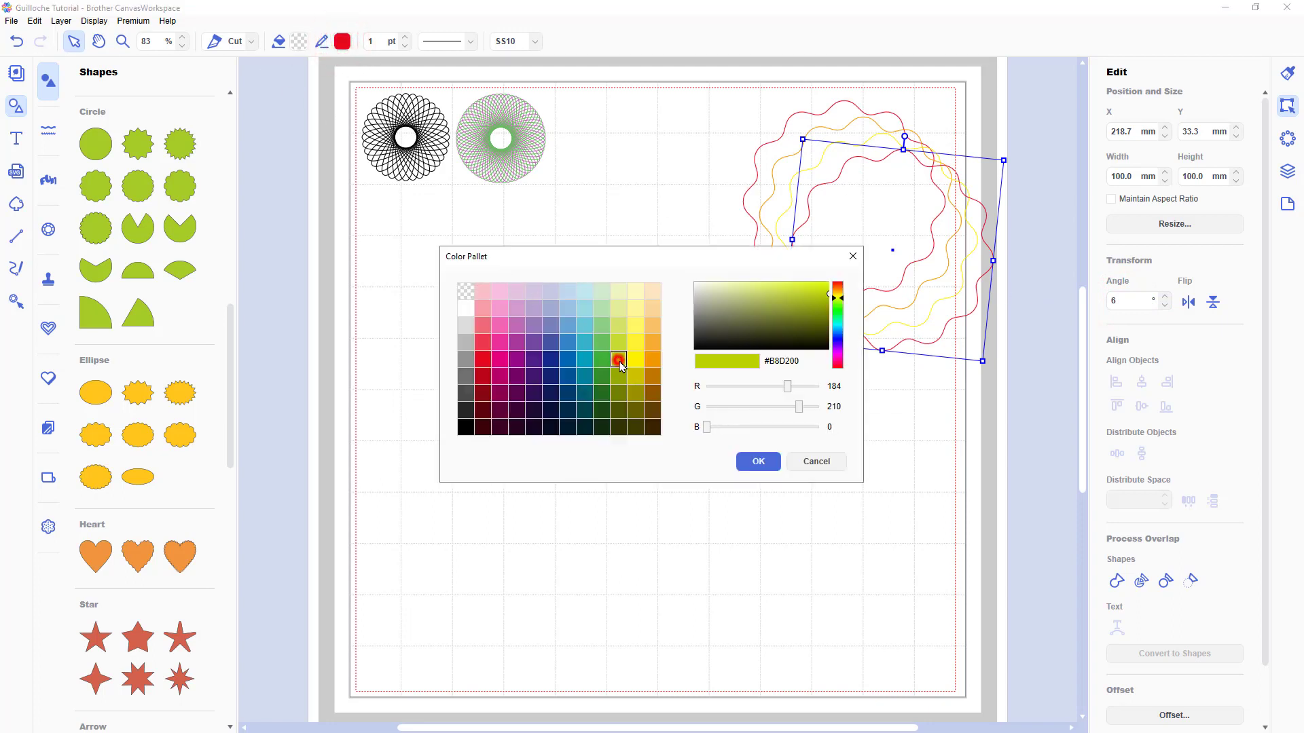
left_click(758, 461)
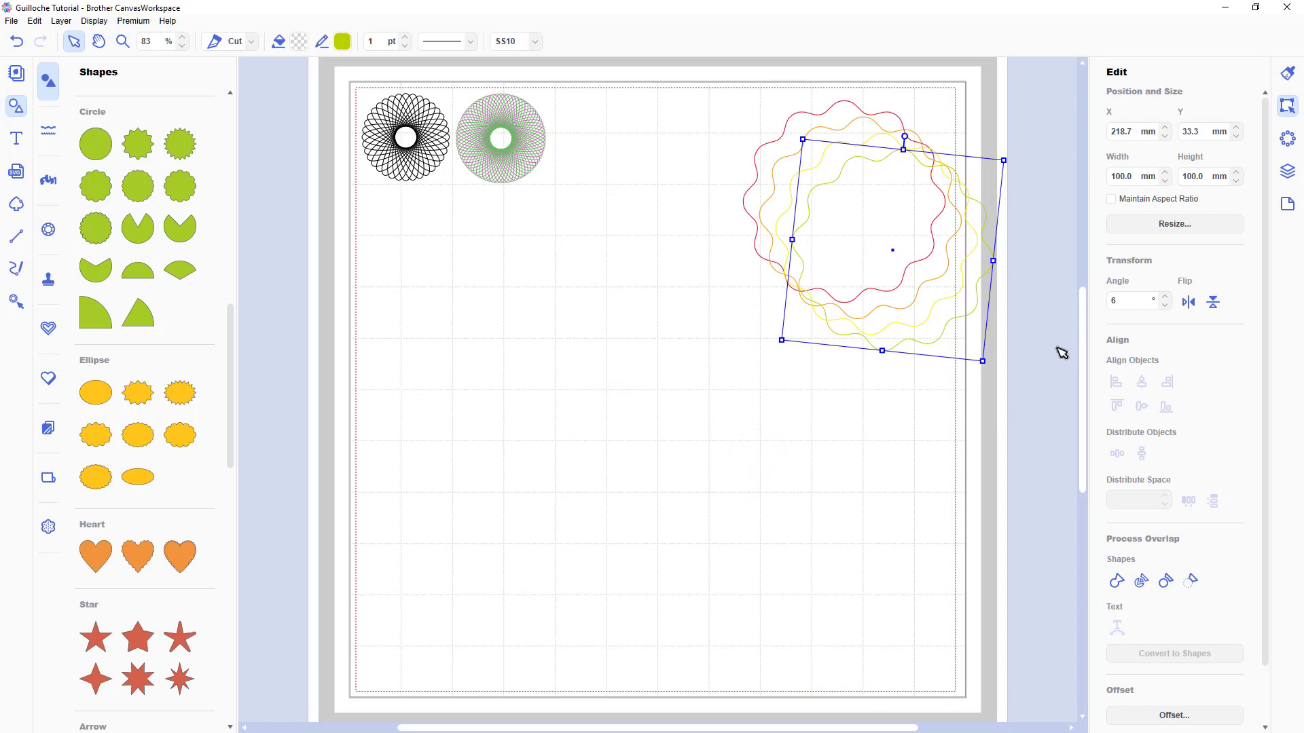
Step: Add a wavy copy rotated 8° with a blue outline
key("ctrl+v")
double_click(1121, 301)
type("8")
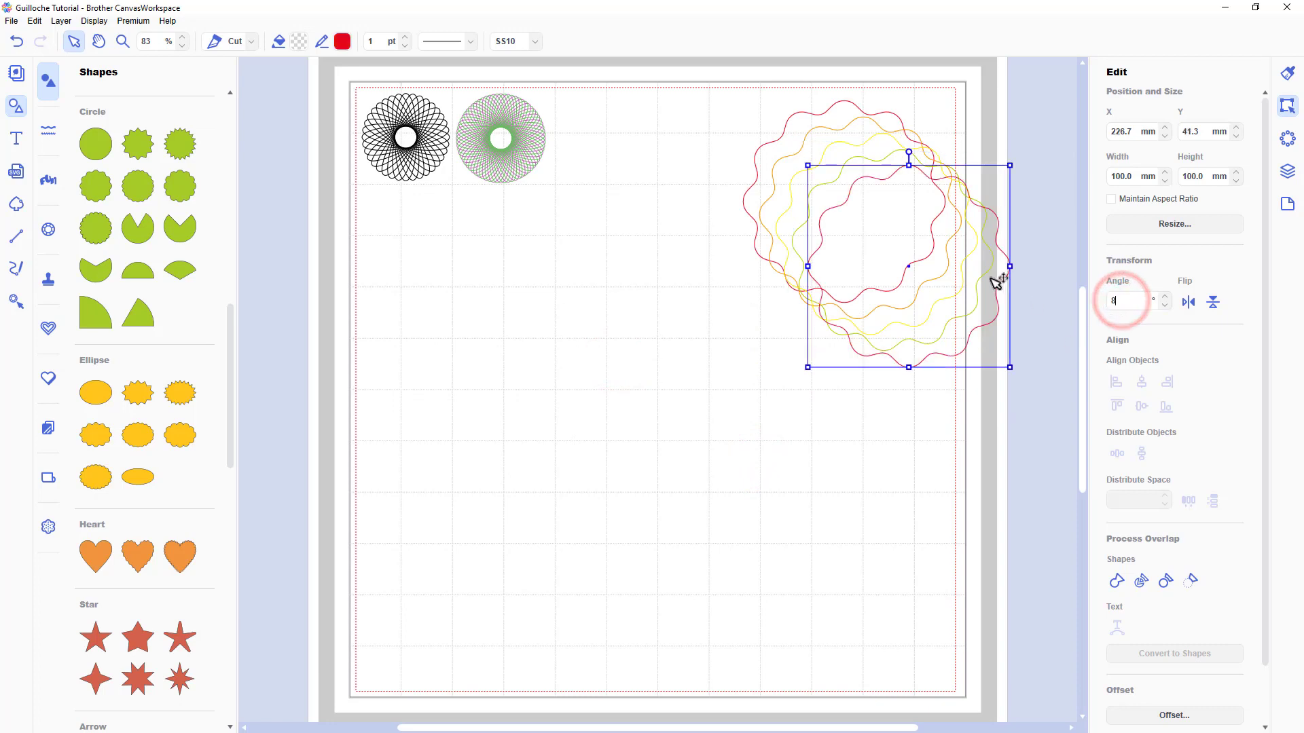
key("Return")
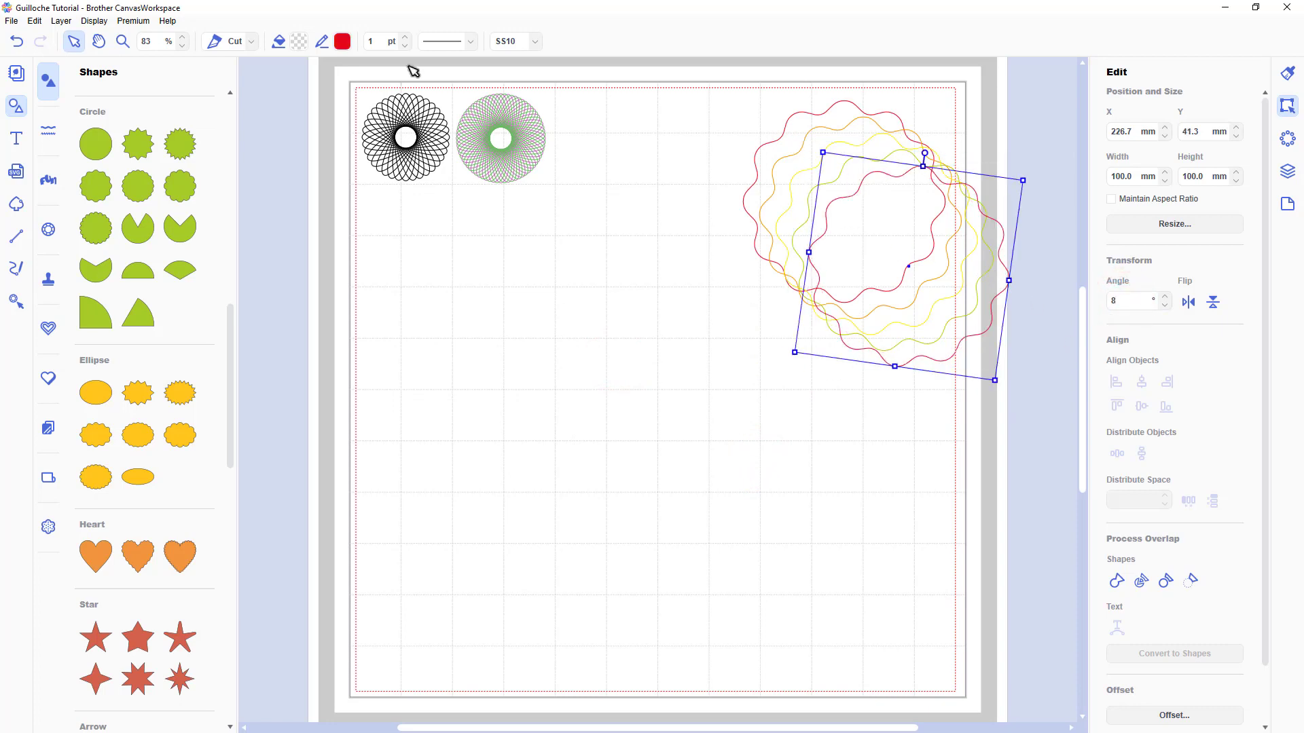
left_click(343, 42)
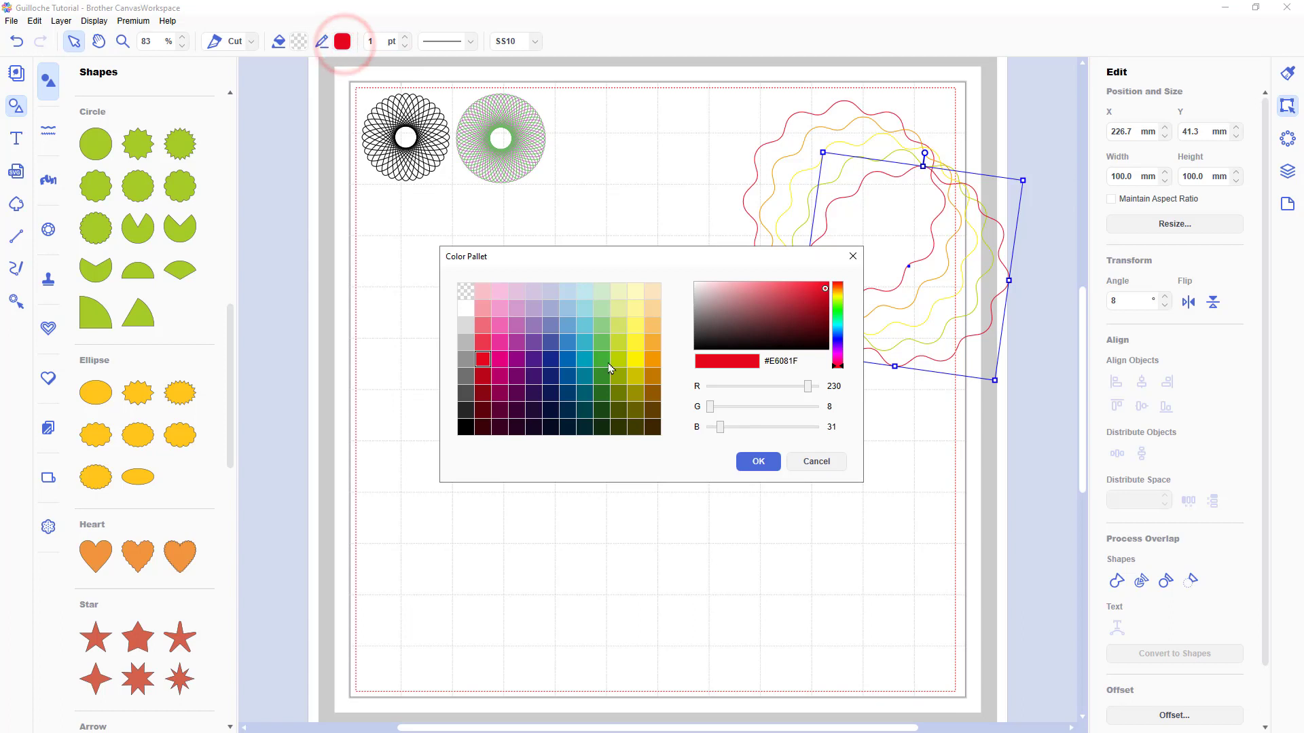
left_click(569, 365)
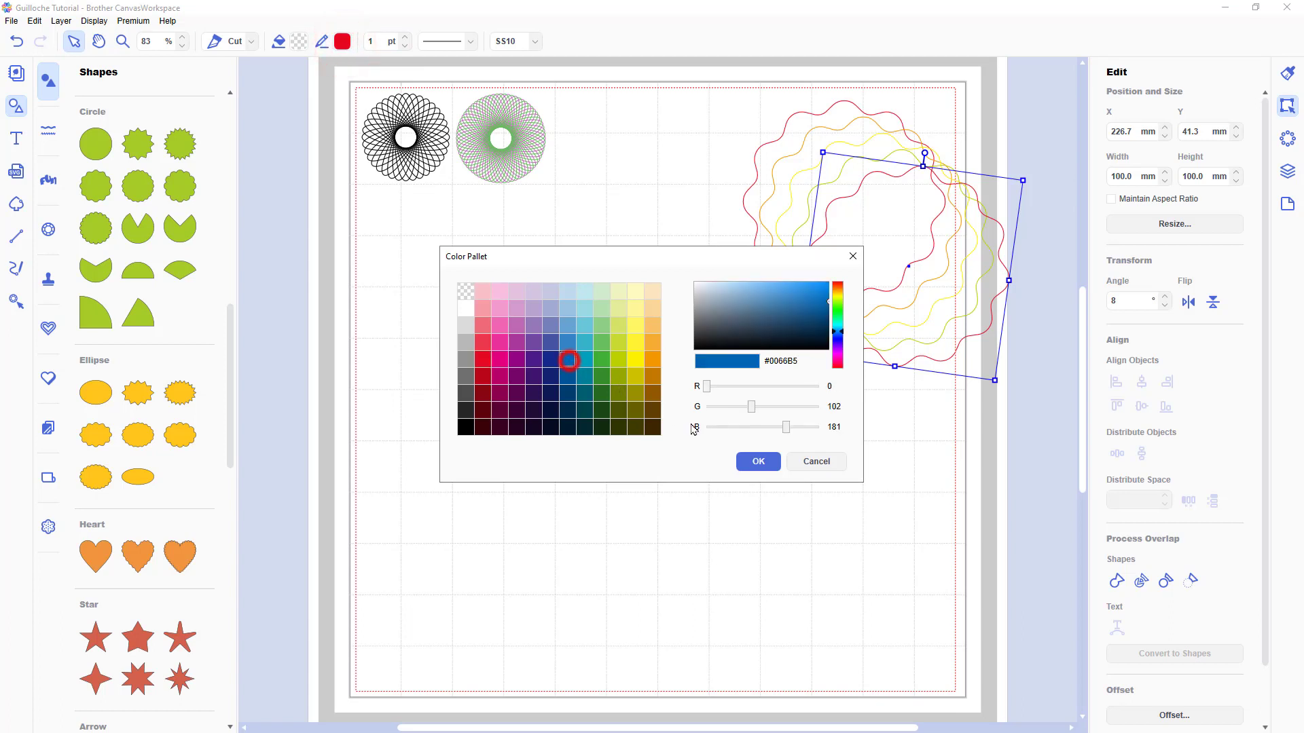
left_click(766, 464)
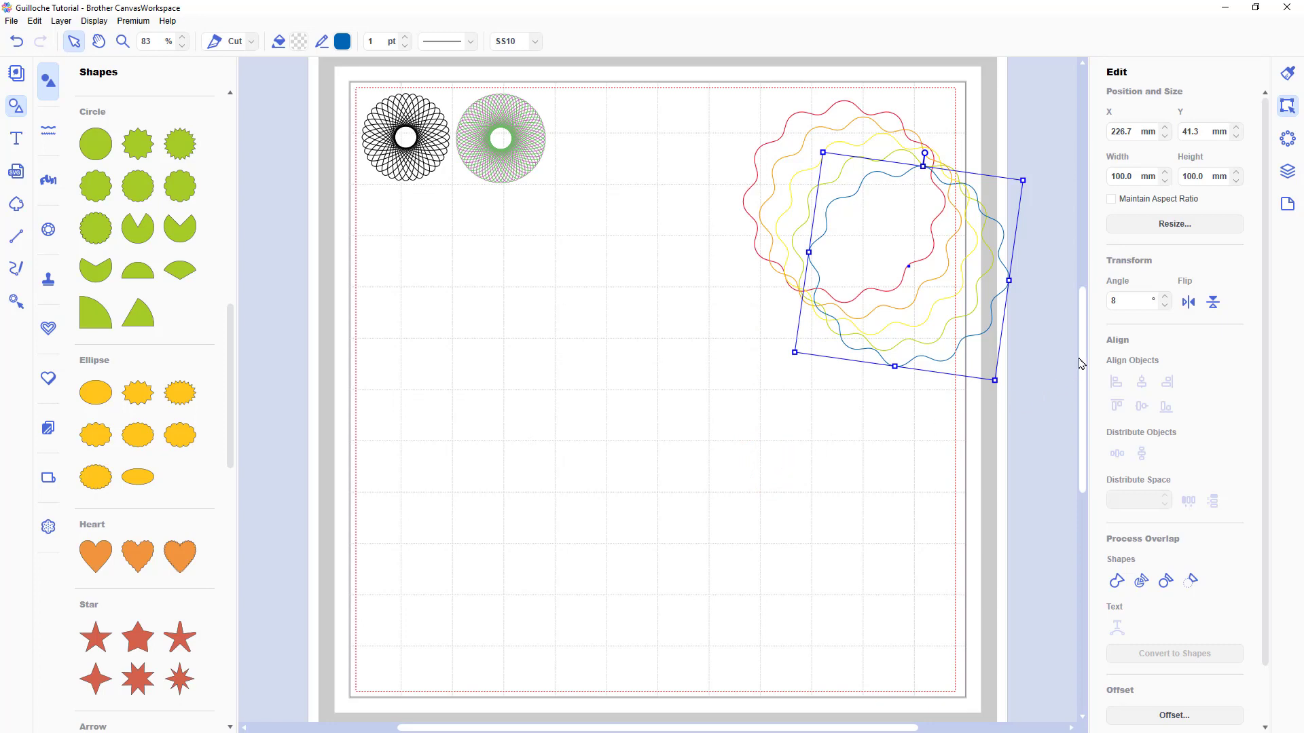
Step: Add a final wavy copy rotated 10° with a purple outline
key("ctrl+z")
left_click(1138, 299)
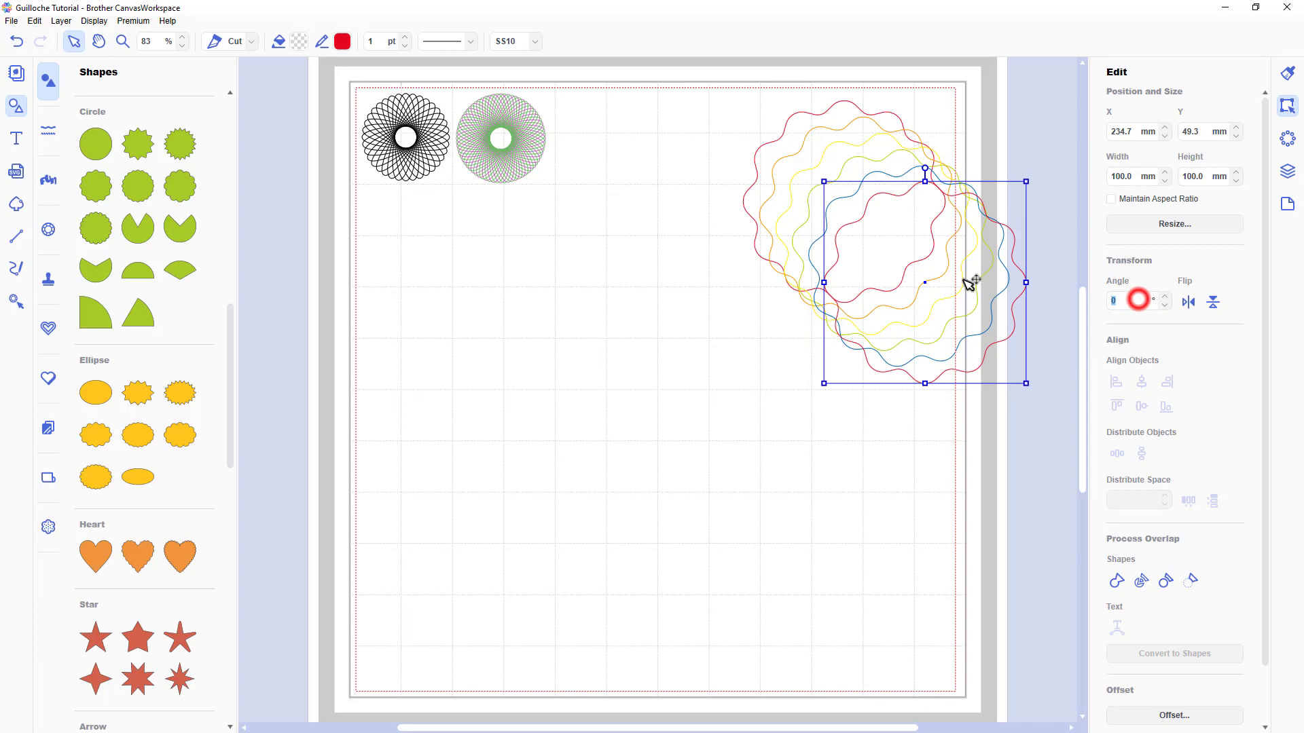
type("10")
key("Return")
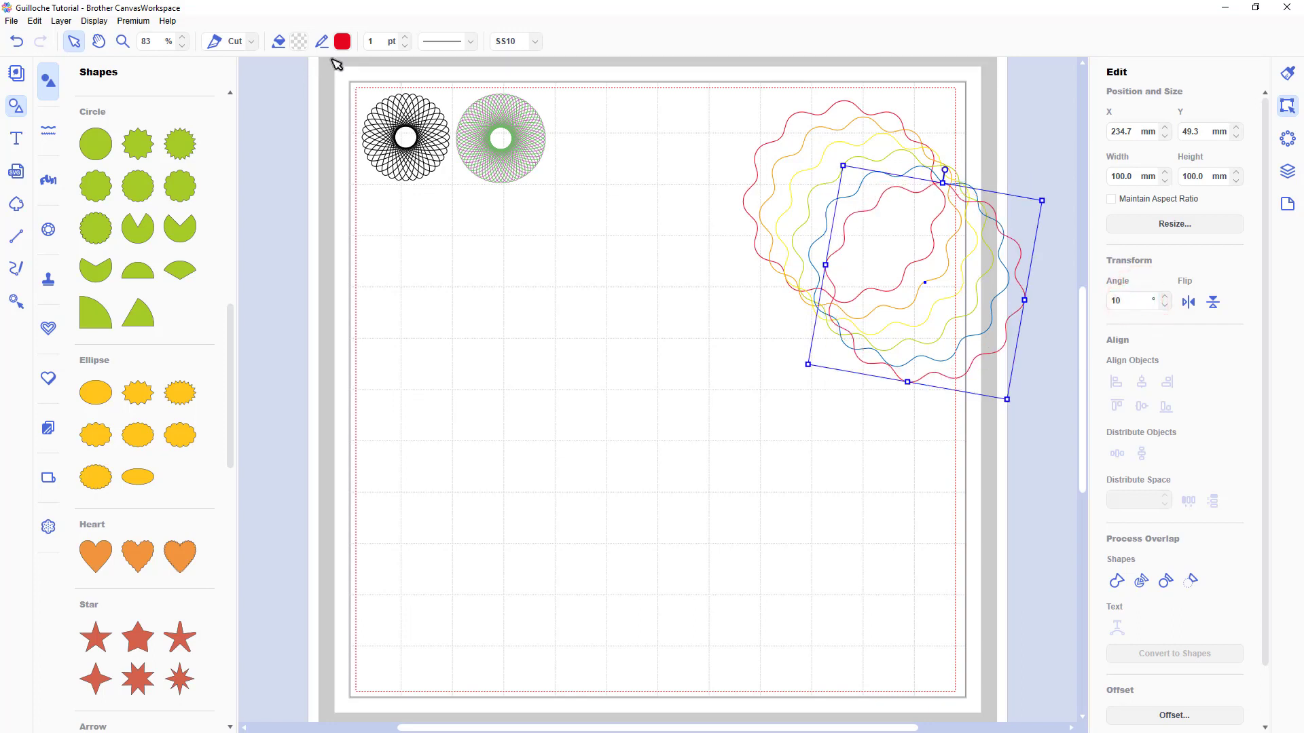
left_click(342, 41)
left_click(534, 342)
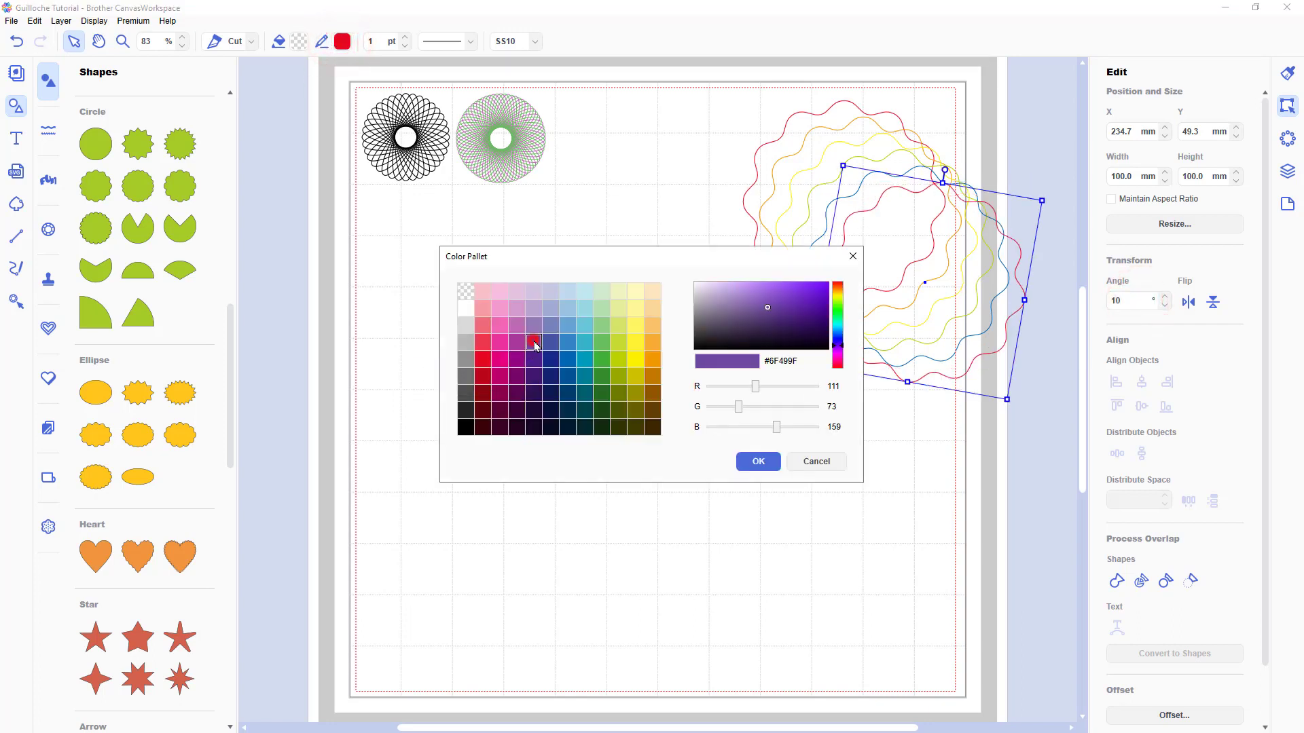
left_click(750, 463)
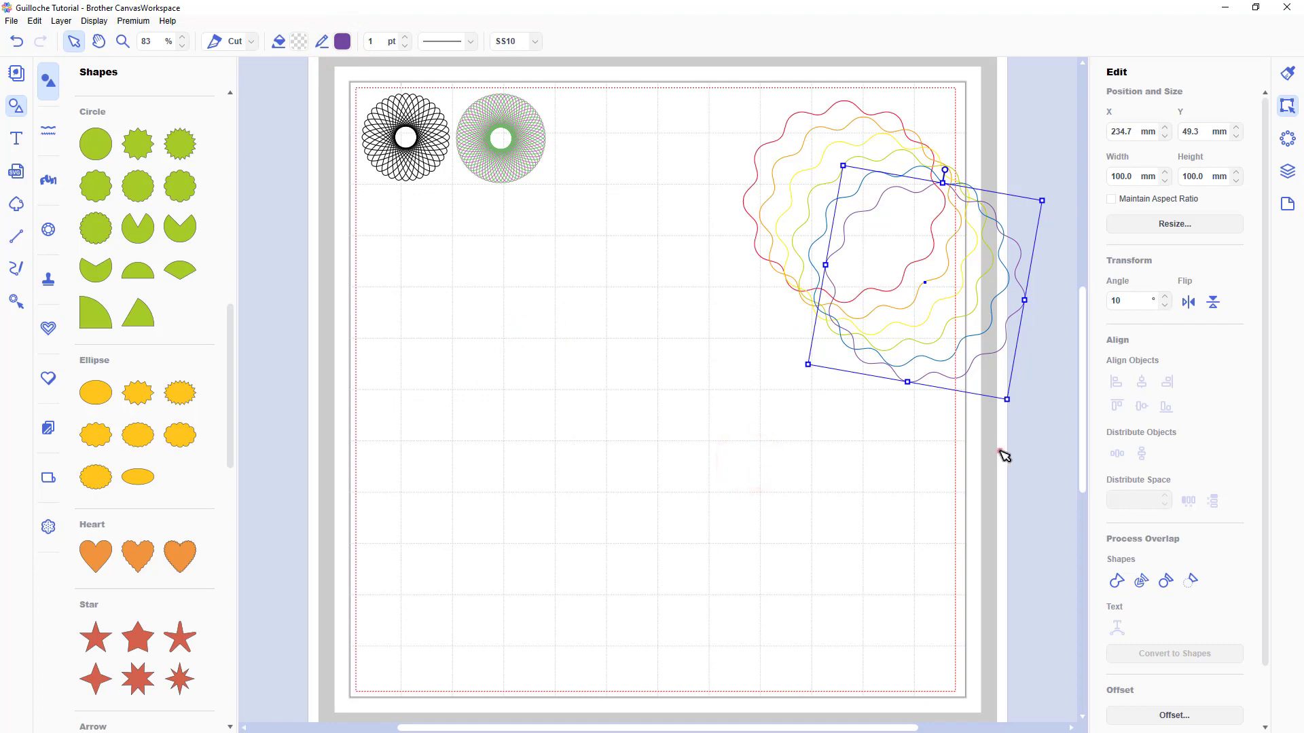
Step: Centre all the wavy copies horizontally and vertically, then shift the rings up and left
mouse_move(1000, 452)
left_mouse_down()
mouse_move(902, 363)
mouse_move(763, 192)
mouse_move(734, 134)
left_mouse_up()
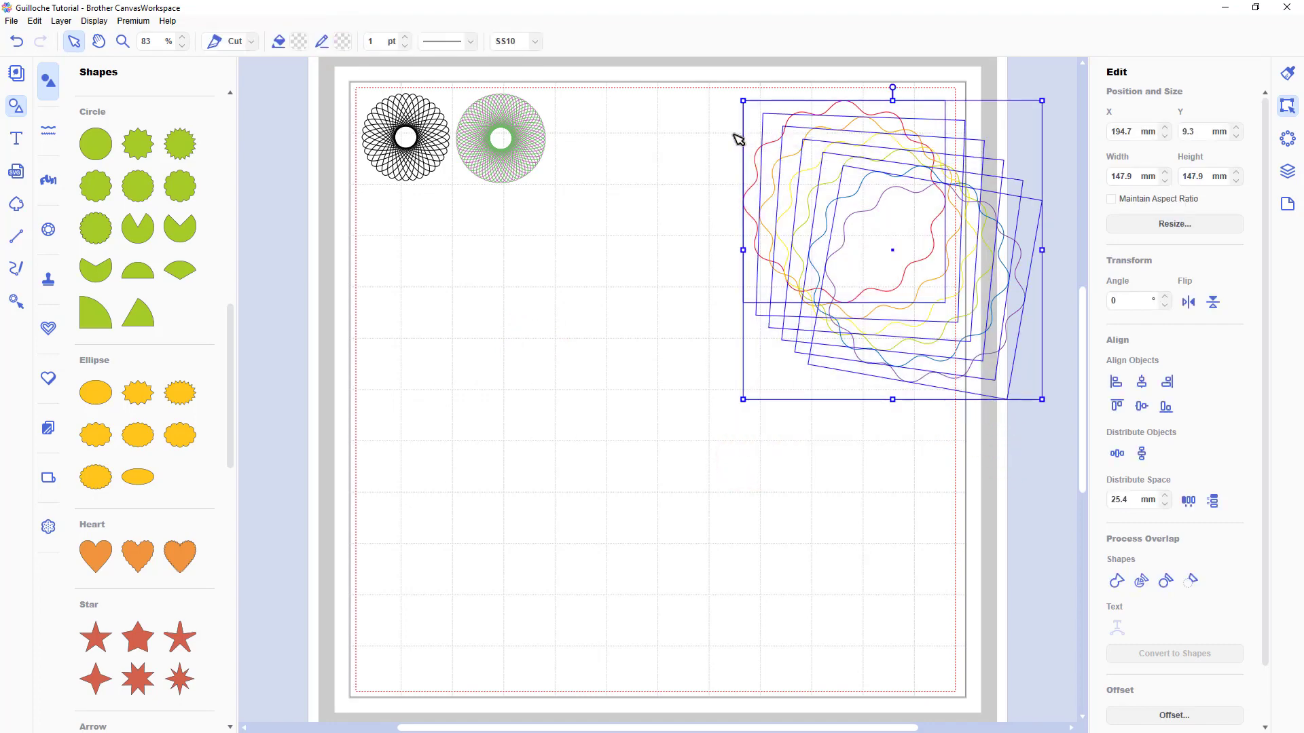
left_click(1141, 381)
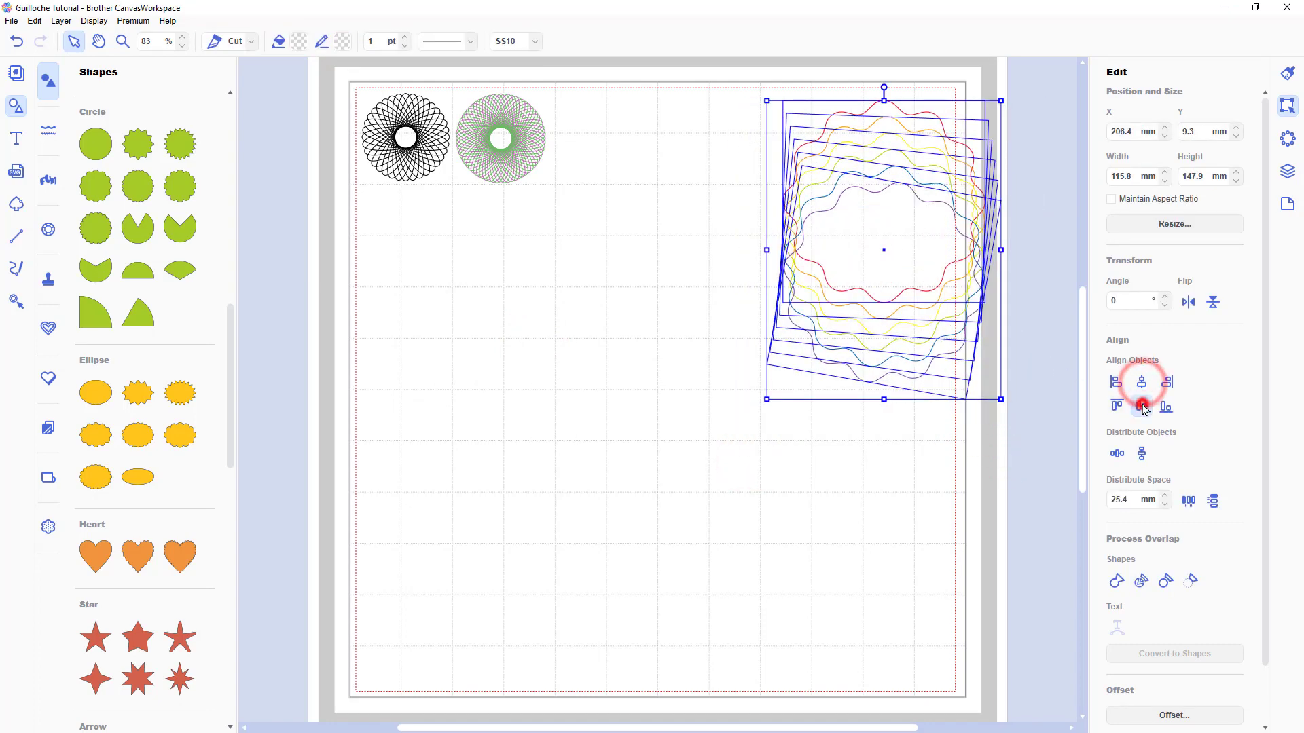
left_click(1141, 406)
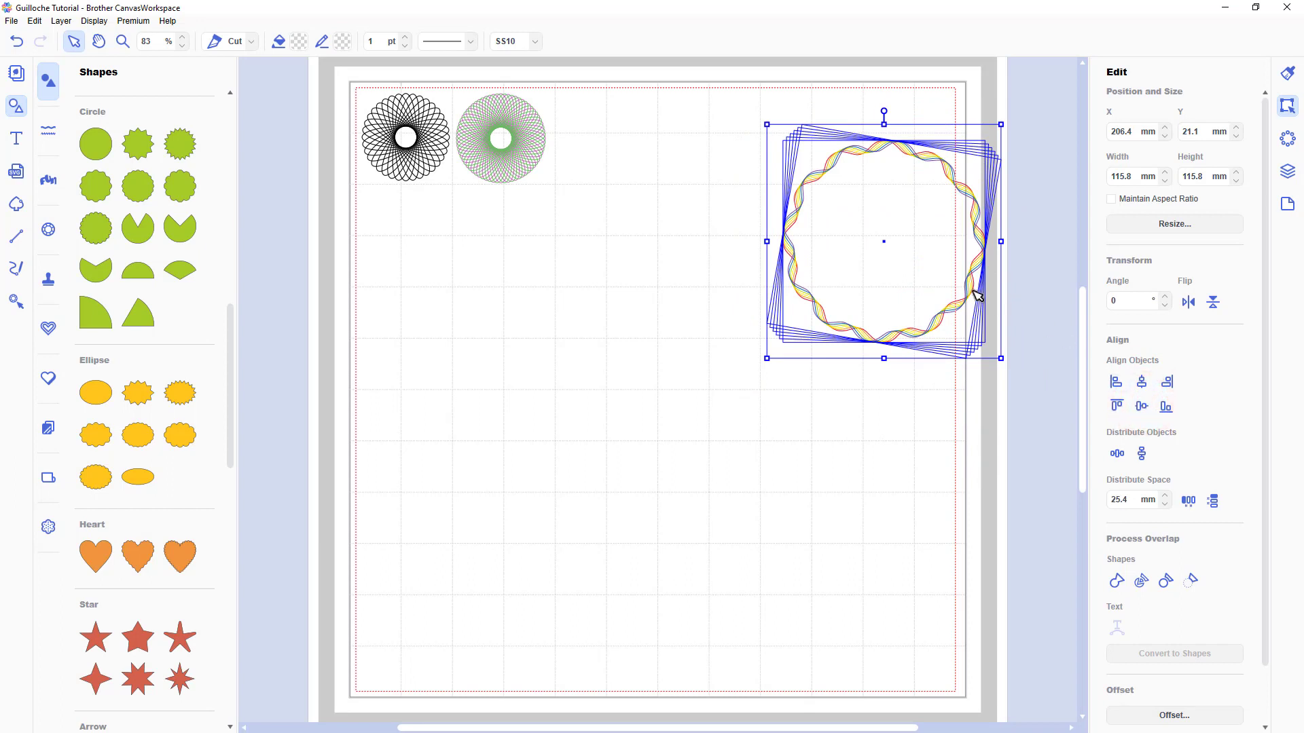
left_click_drag(976, 292, 919, 259)
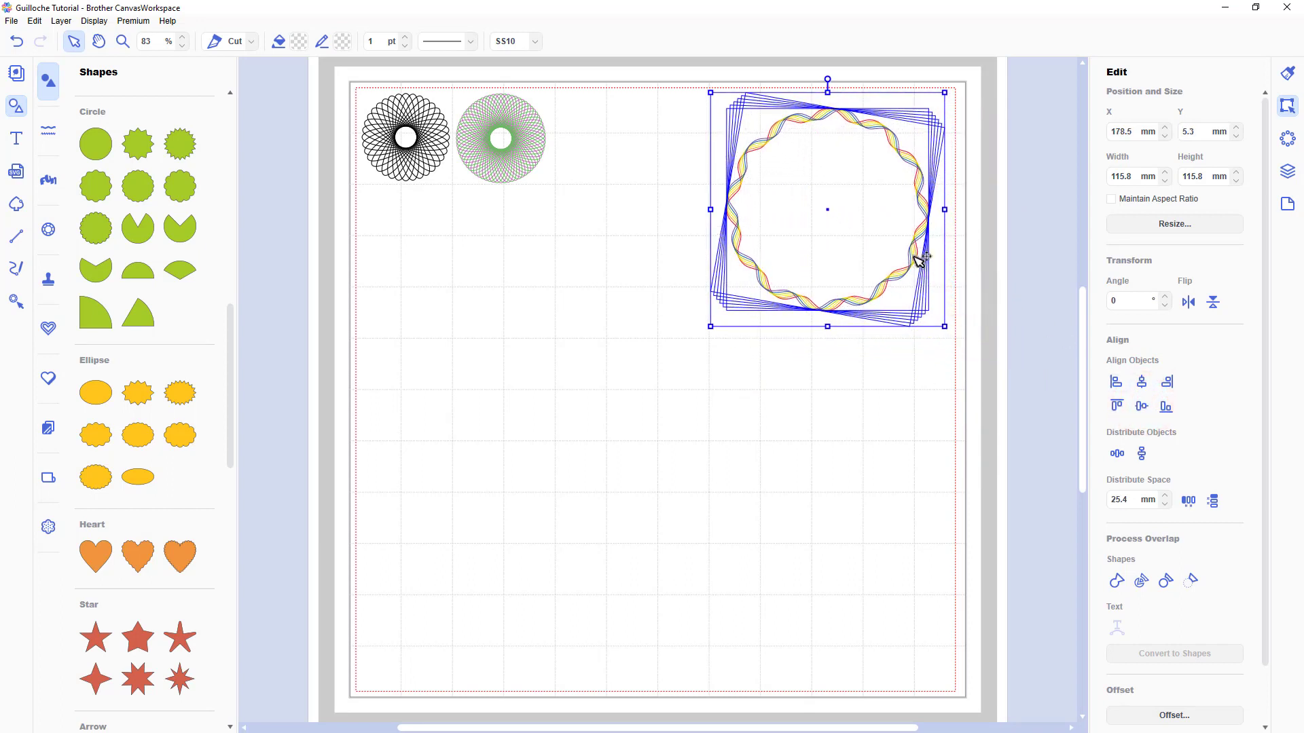
Step: Group the wavy rings and shrink the group to match the rosettes
right_click(919, 260)
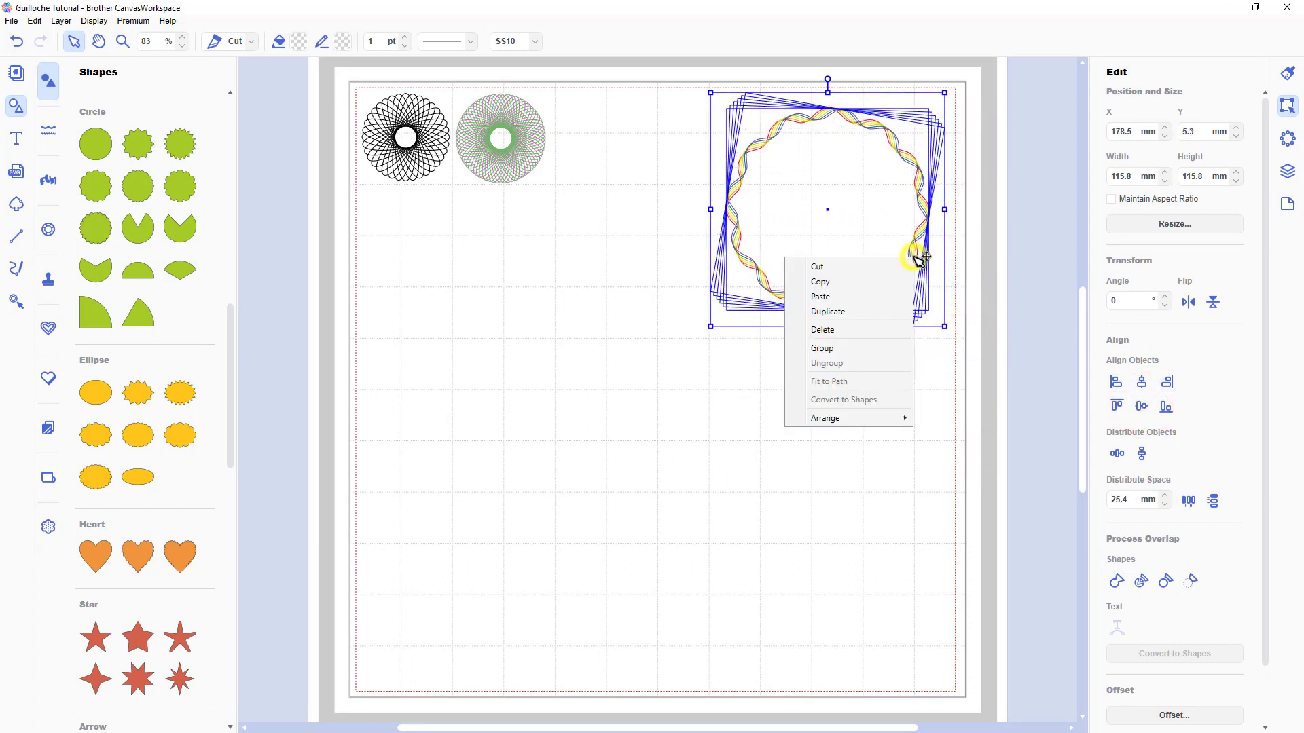
left_click(889, 351)
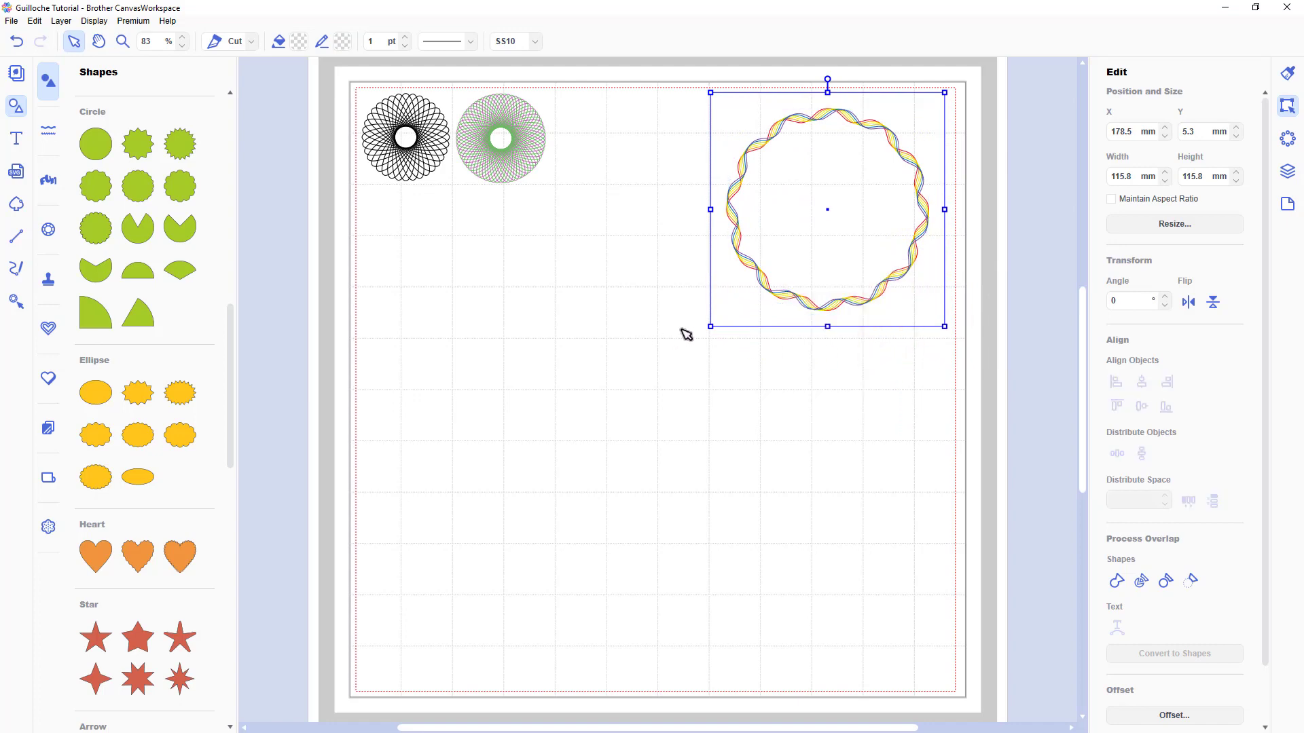
left_click_drag(708, 326, 321, 579)
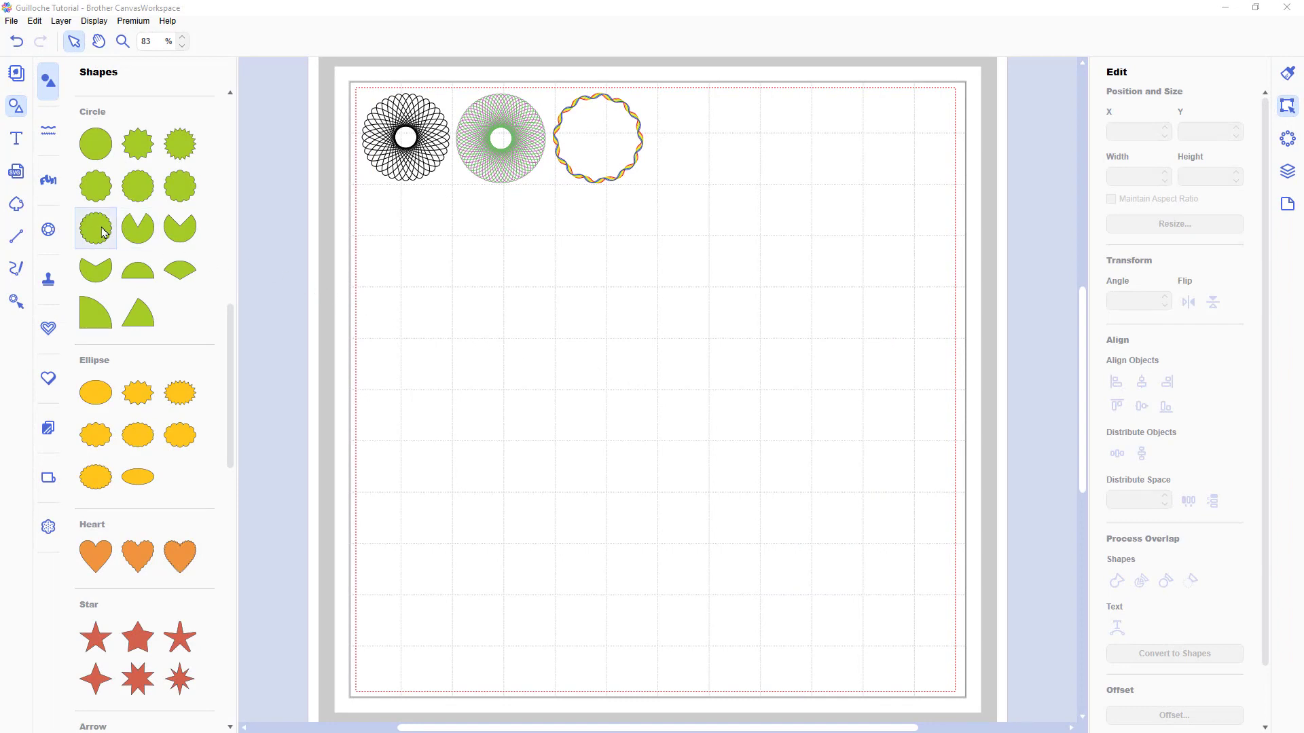
Step: Place a scalloped circle with a dark purple outline on the mat and duplicate it
left_click_drag(100, 231, 819, 225)
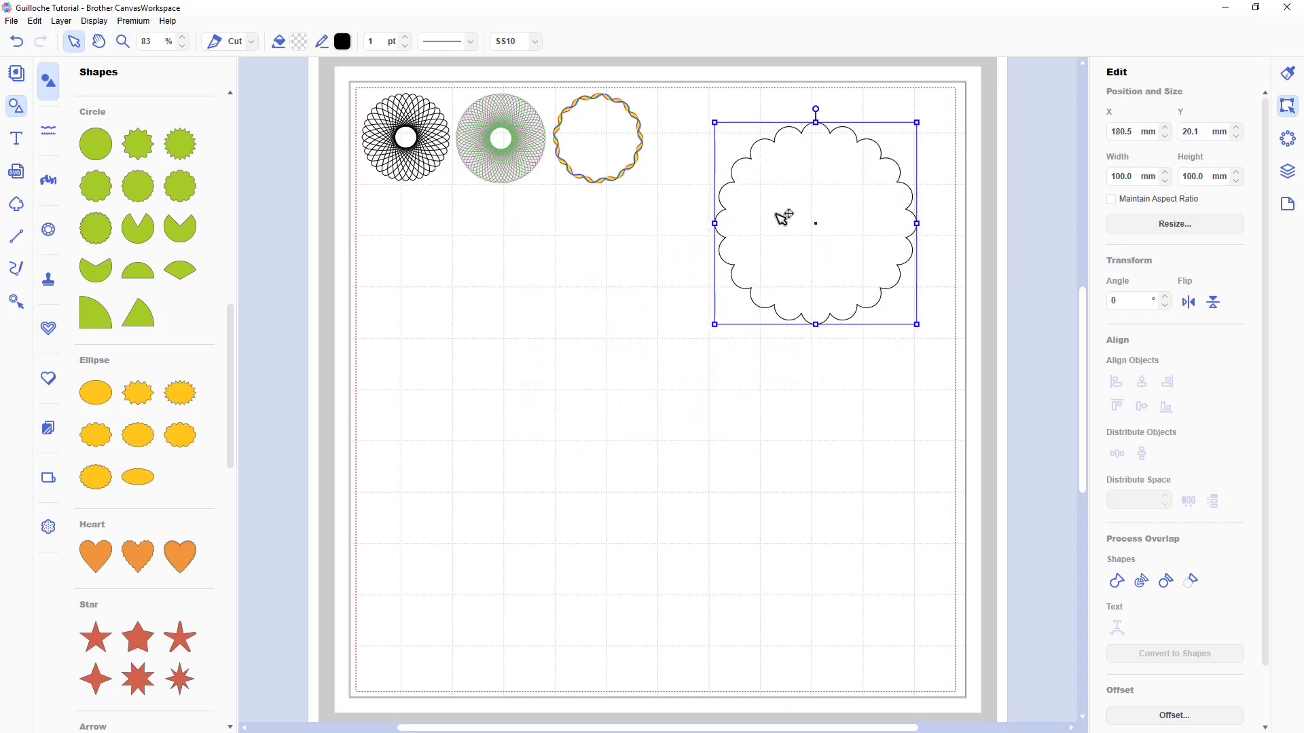
left_click(346, 43)
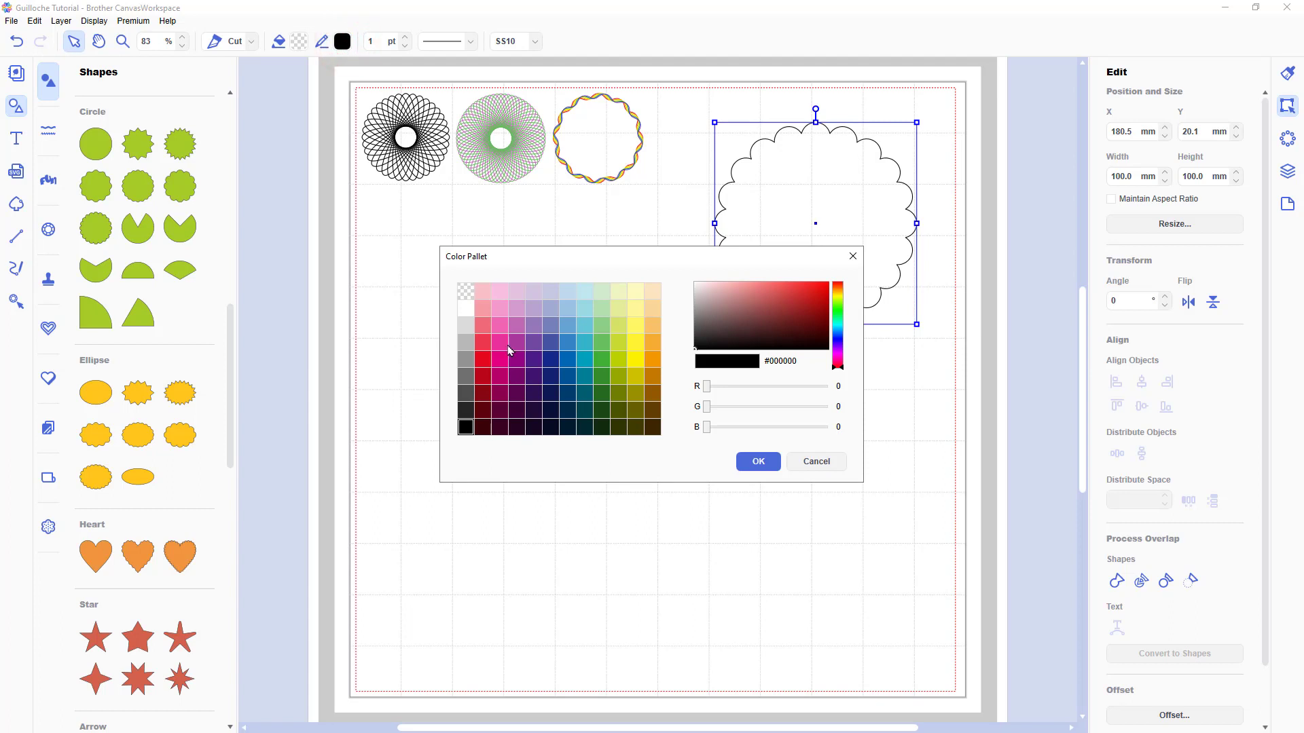
left_click(534, 359)
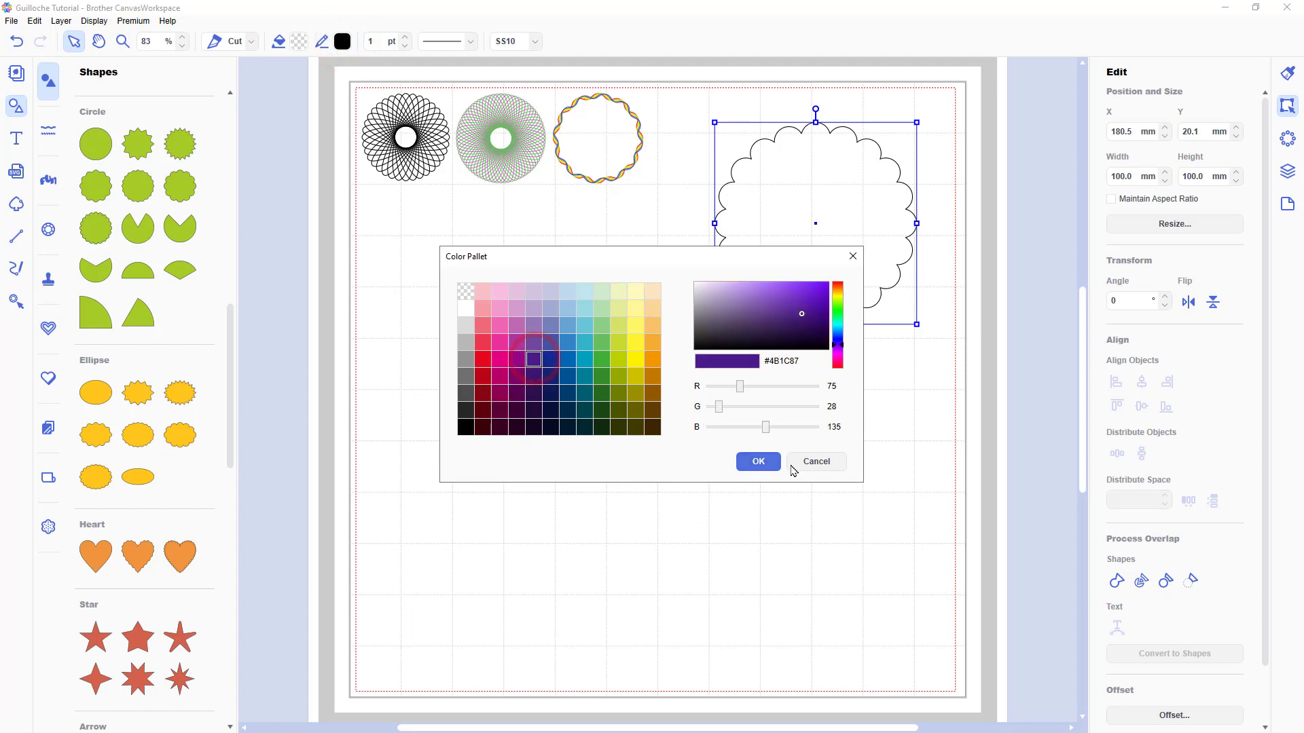
left_click(758, 462)
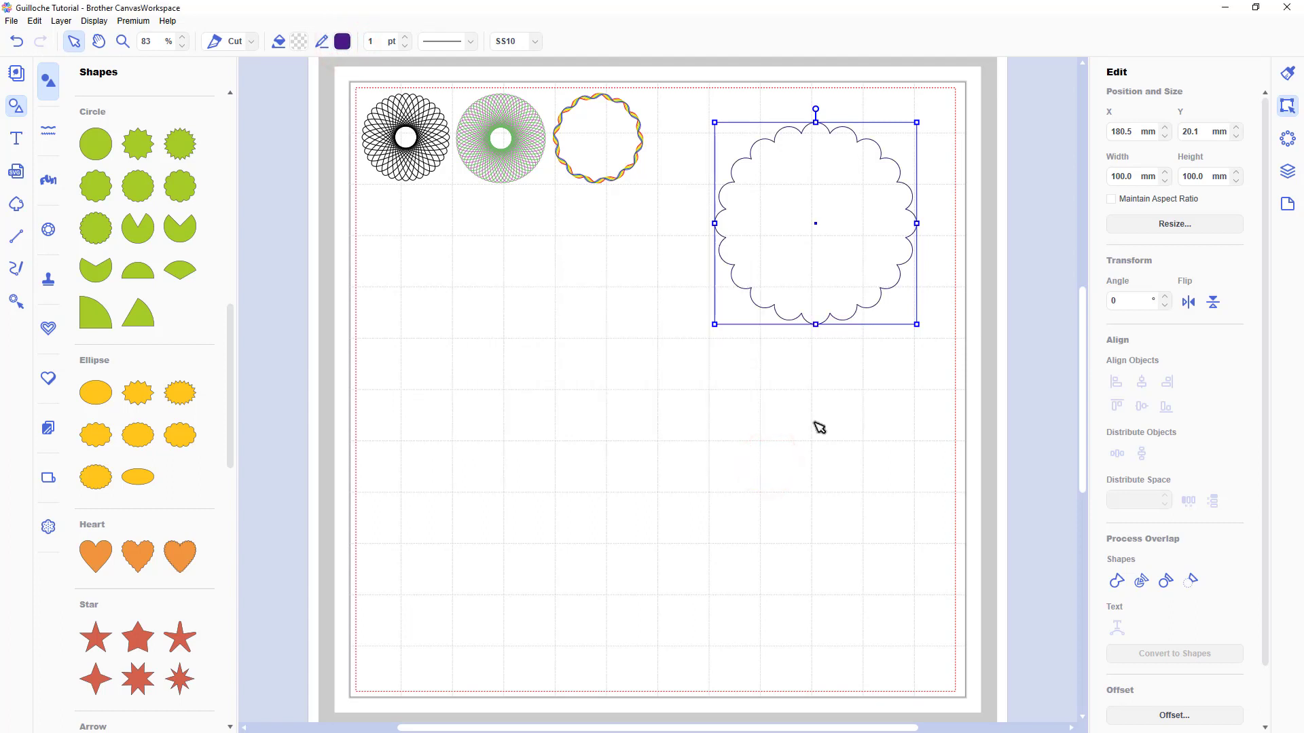
key("ctrl+d")
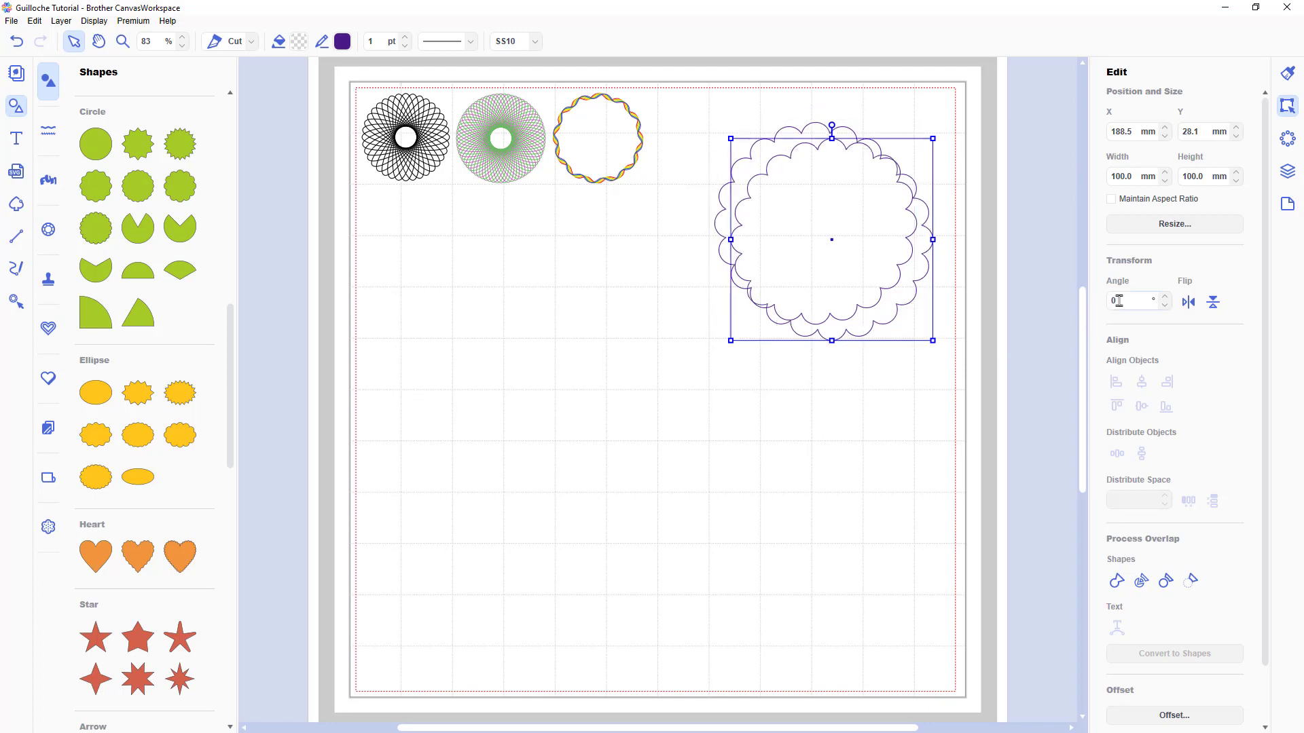
Step: Rotate the scalloped copy 2° and outline it in pink
double_click(1117, 301)
type("2")
key("Return")
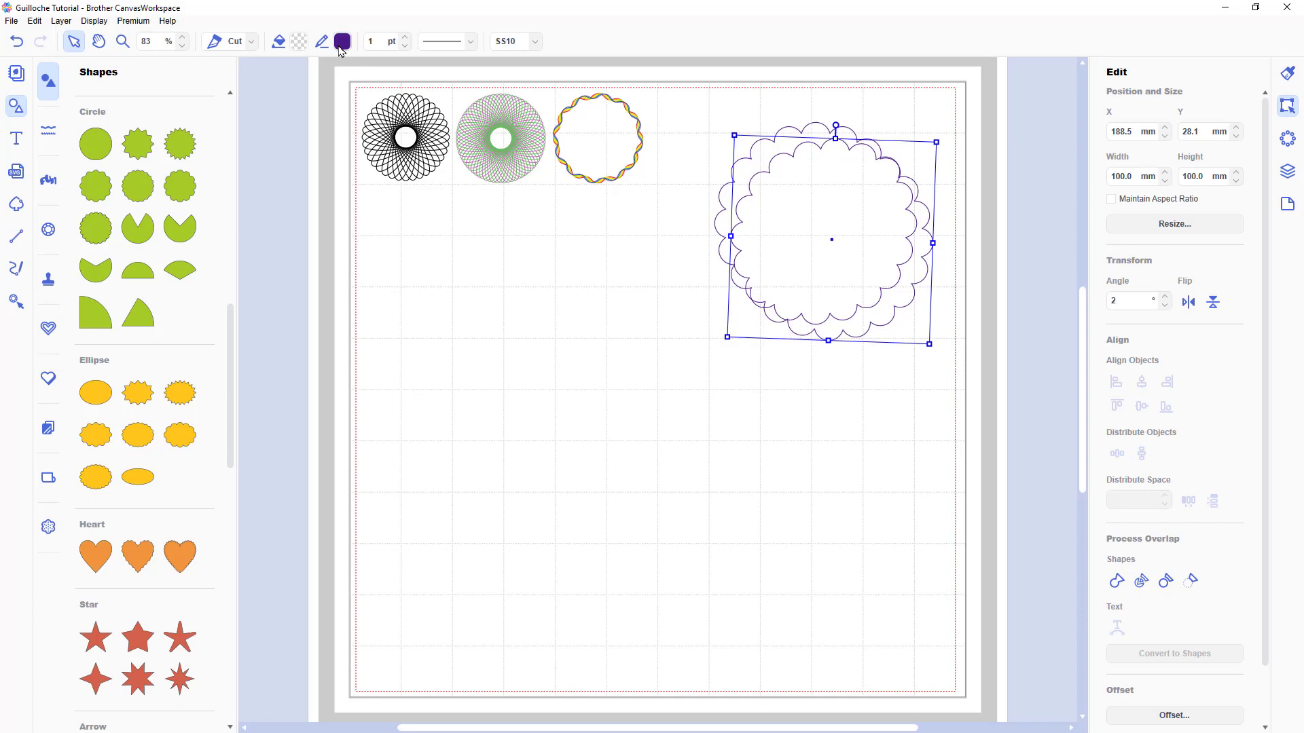
left_click(342, 41)
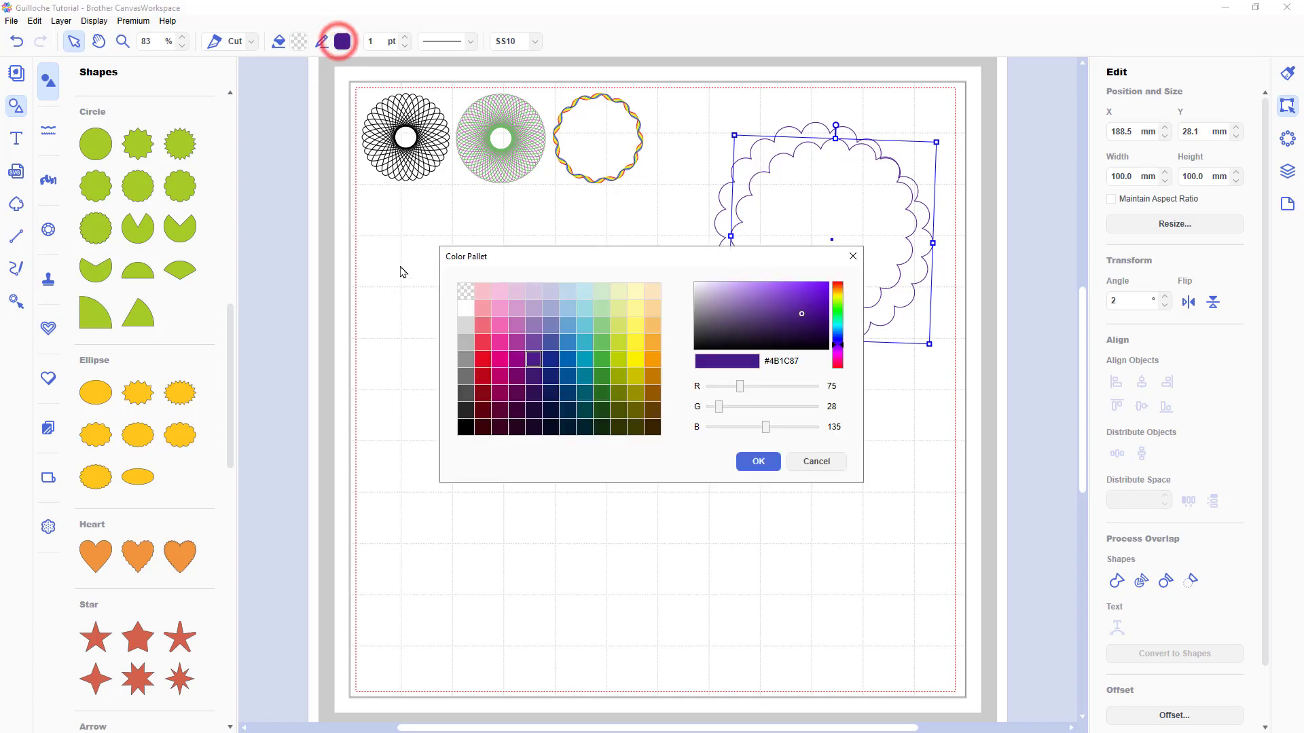
left_click(500, 343)
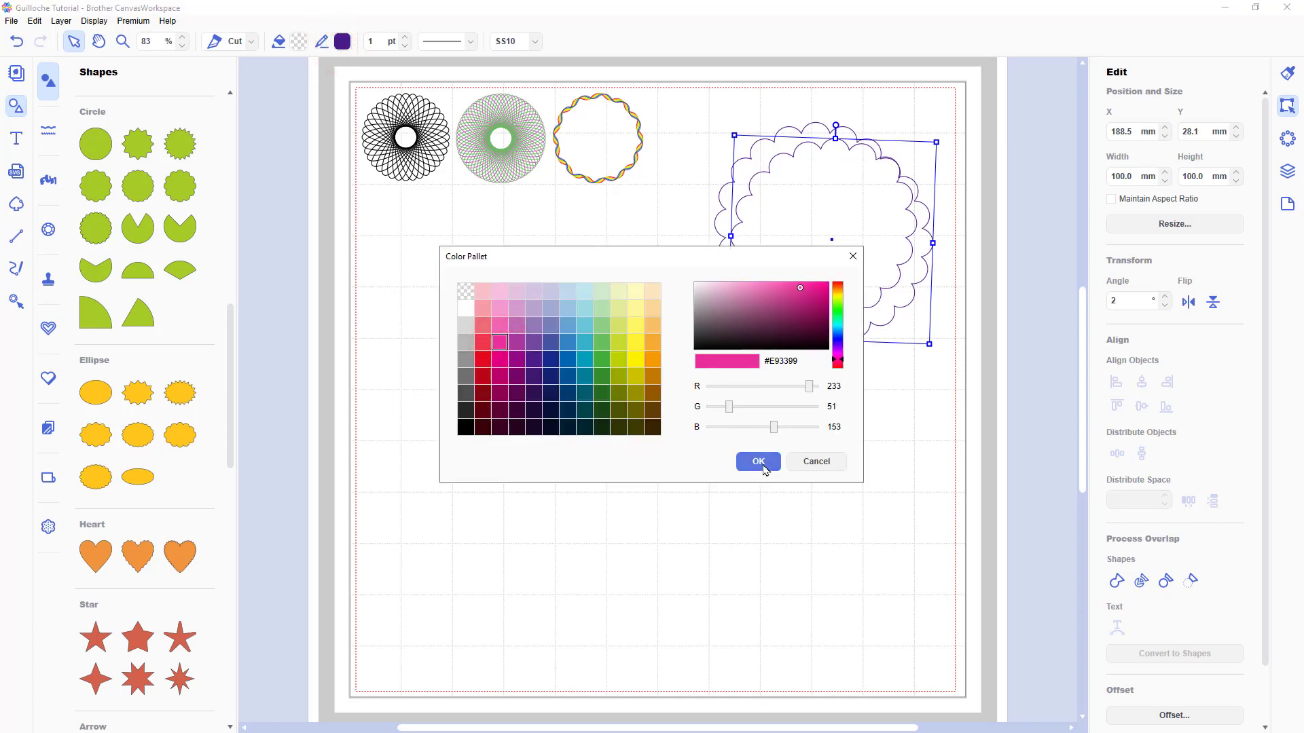
left_click(762, 466)
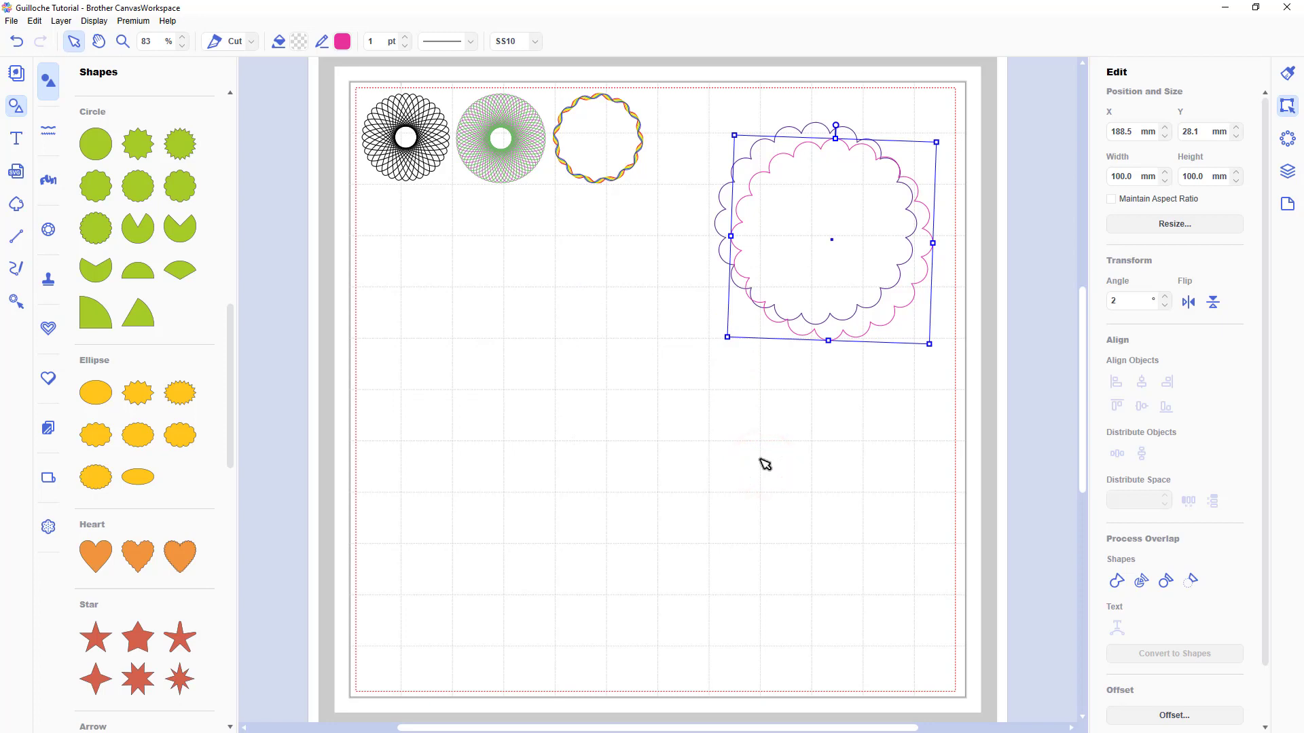
Step: Add two more scalloped copies rotated 4° and 6°
key("ctrl+v")
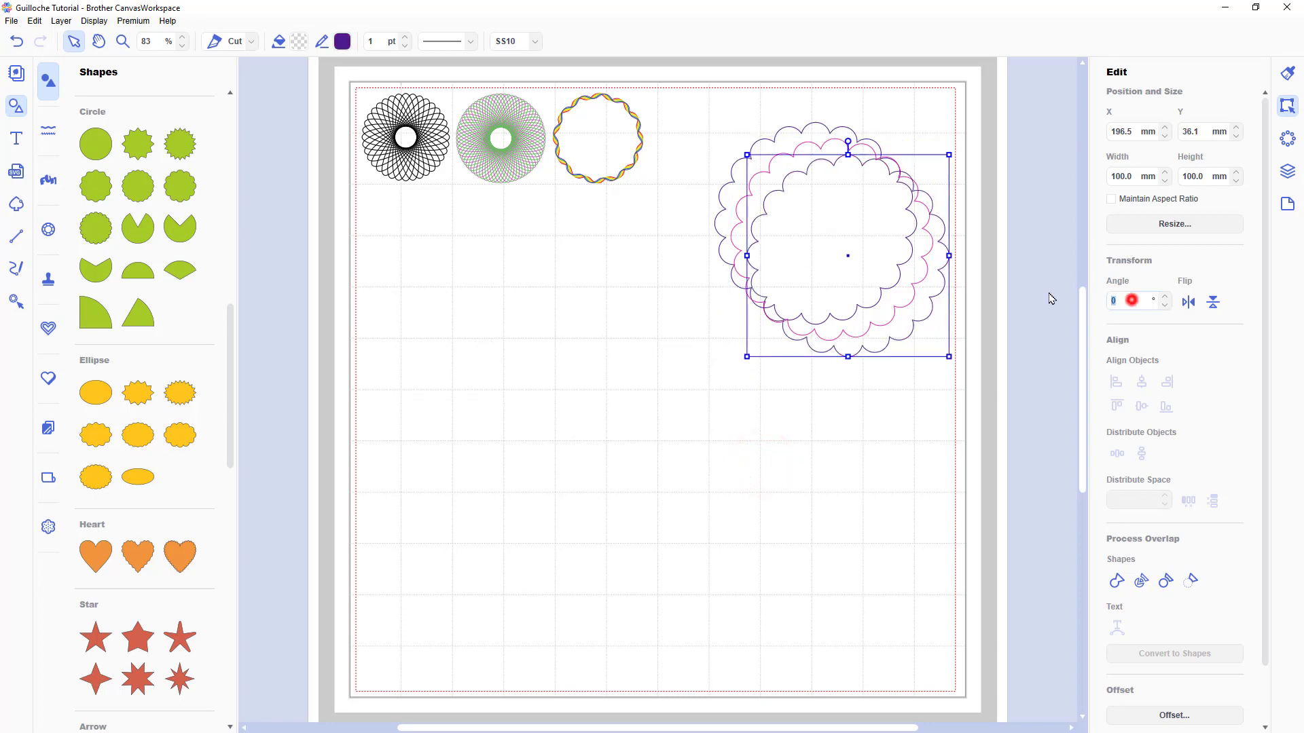
type("4")
key("Return")
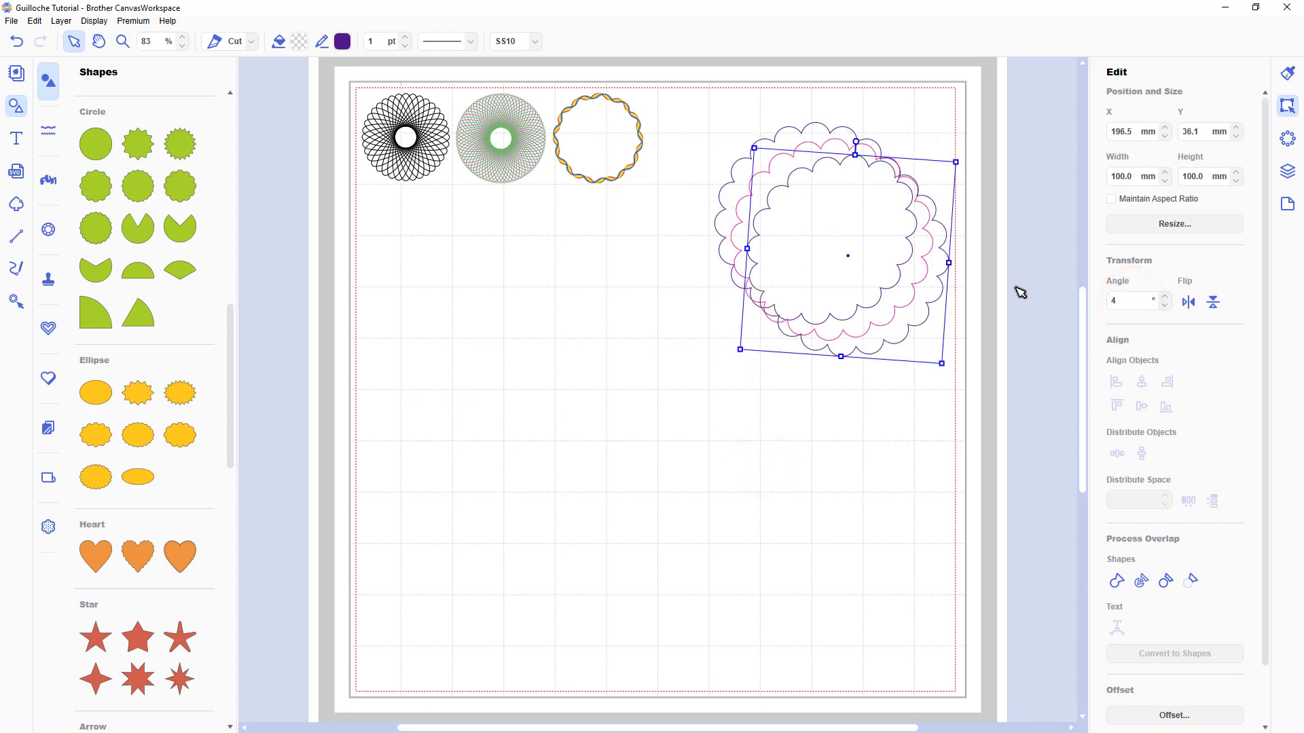
key("ctrl+v")
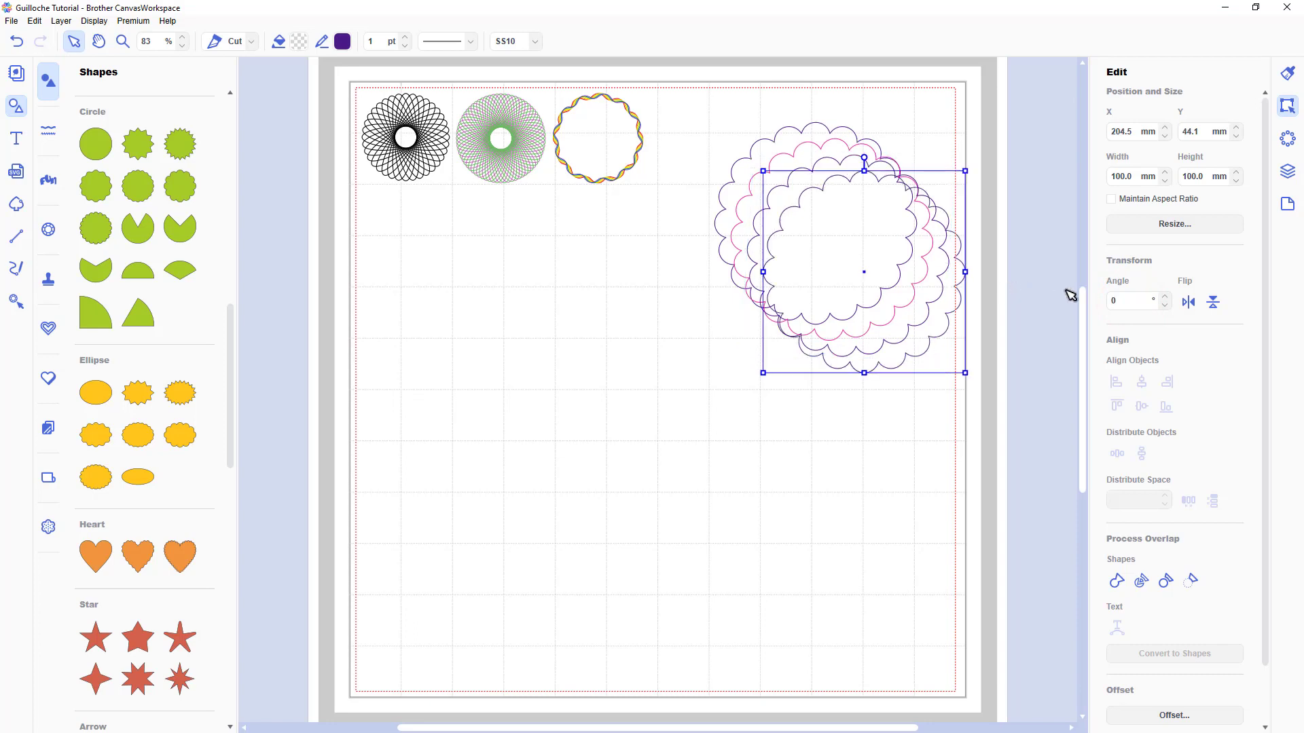
type("6")
key("Return")
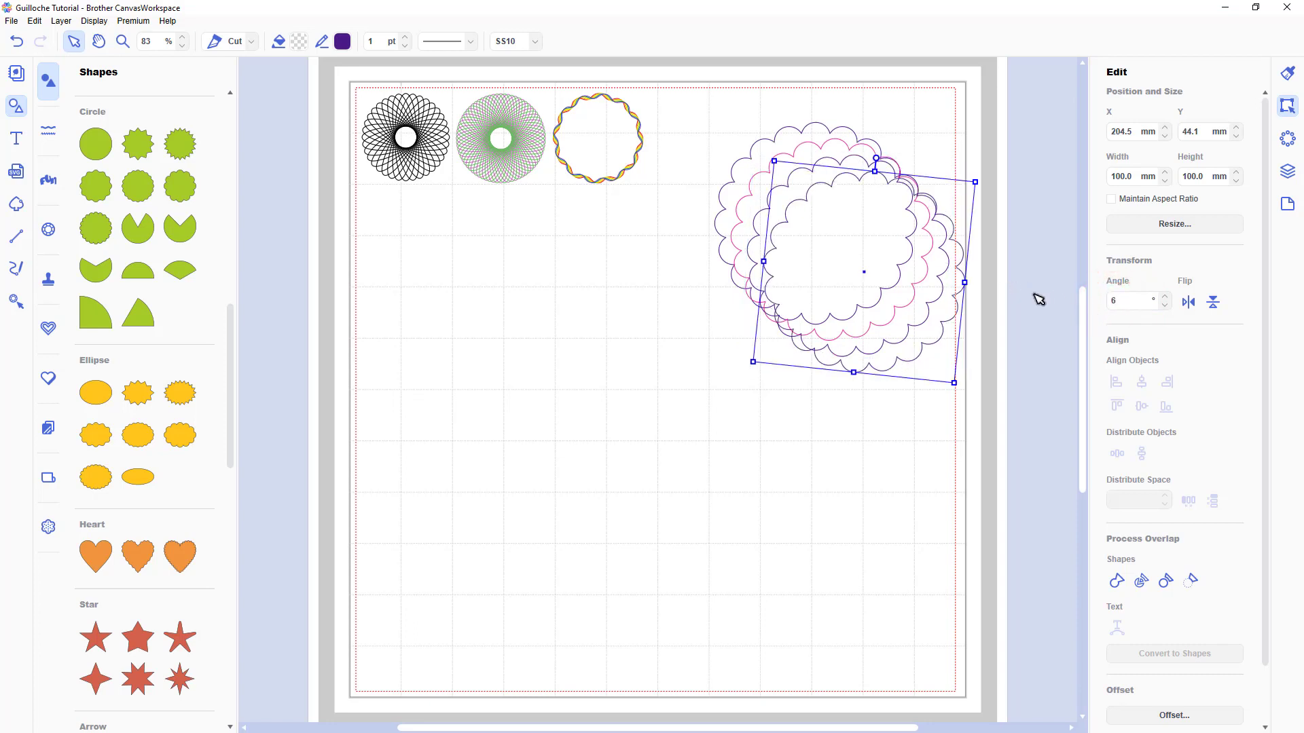
Step: Outline the latest copy pink, rotate it 8°, and select all scalloped shapes
left_click(343, 45)
left_click(499, 341)
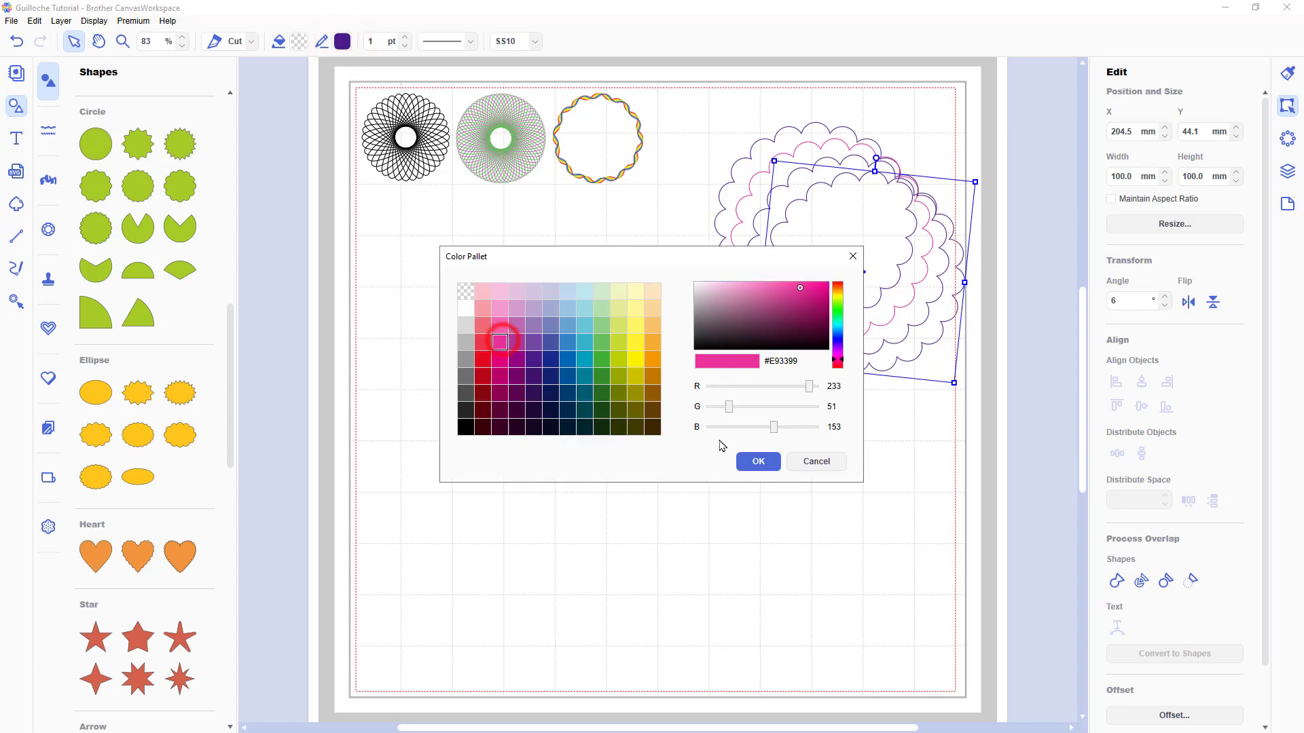
left_click(758, 462)
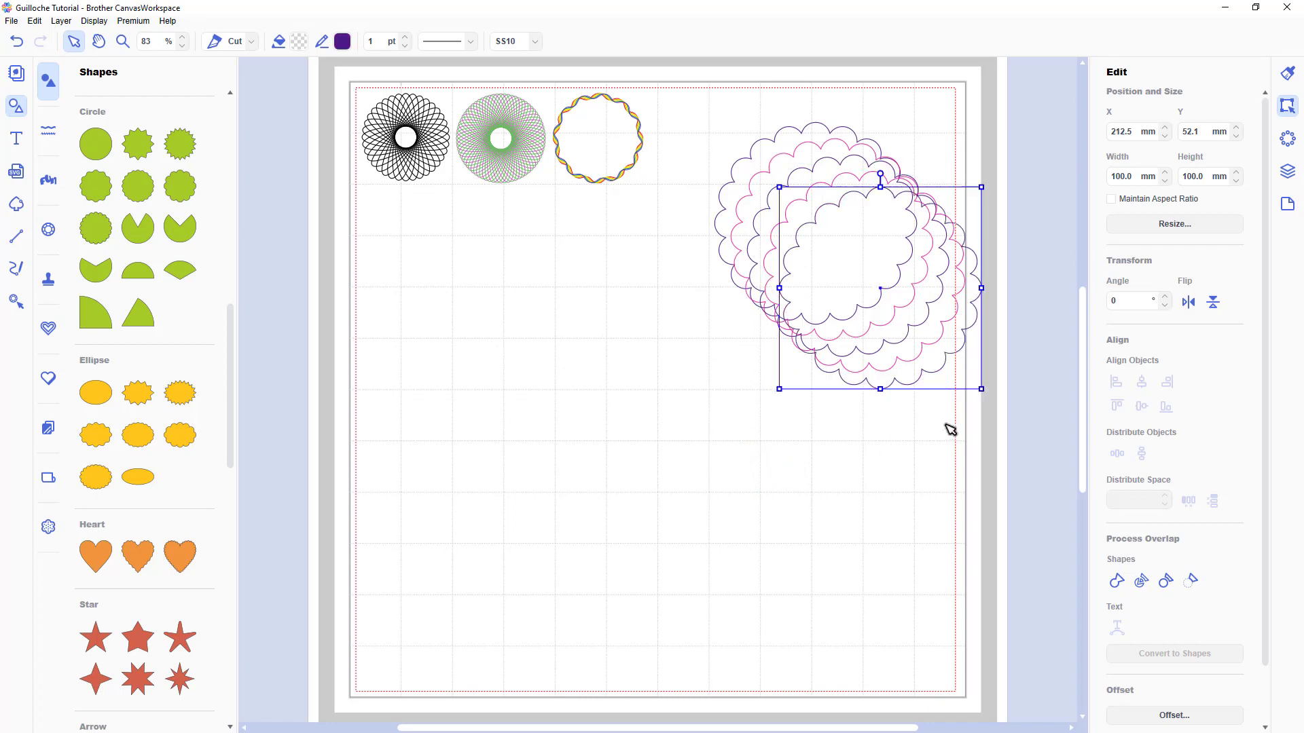
double_click(1117, 302)
type("8")
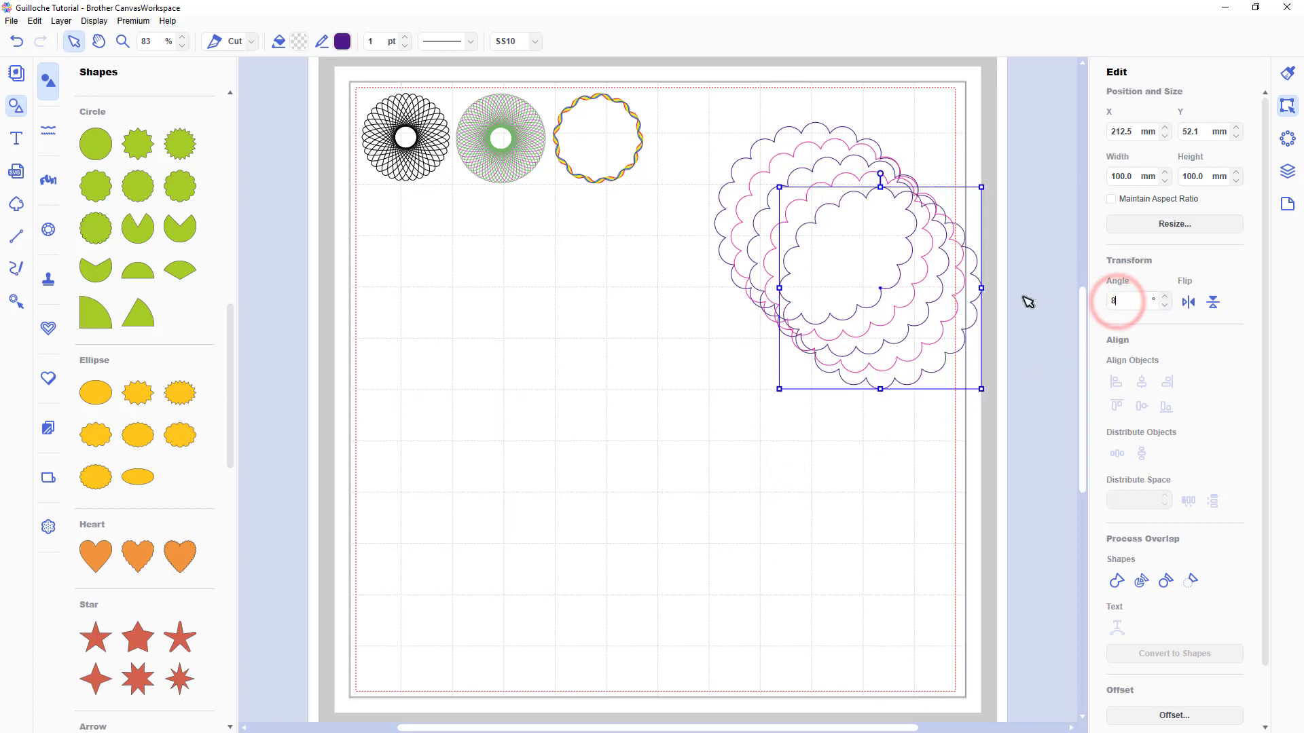
key("Return")
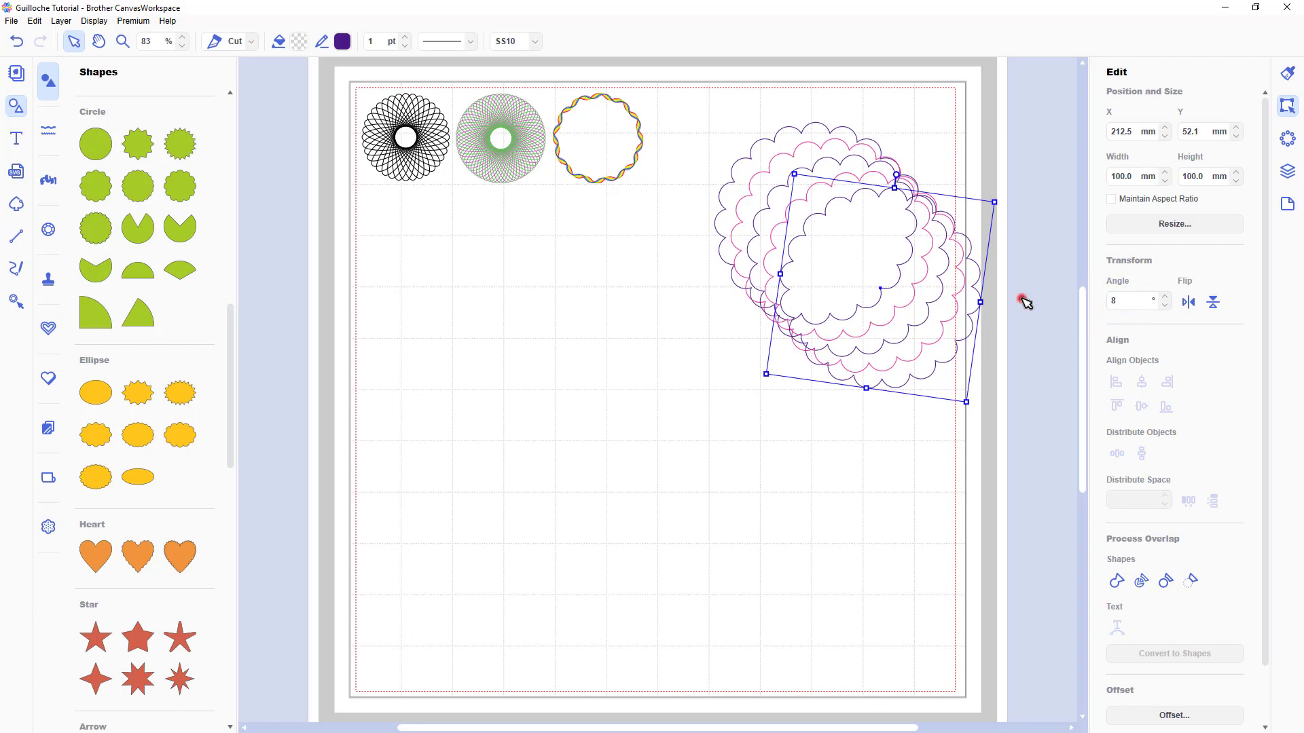
left_click(1025, 302)
left_click_drag(1053, 440, 745, 98)
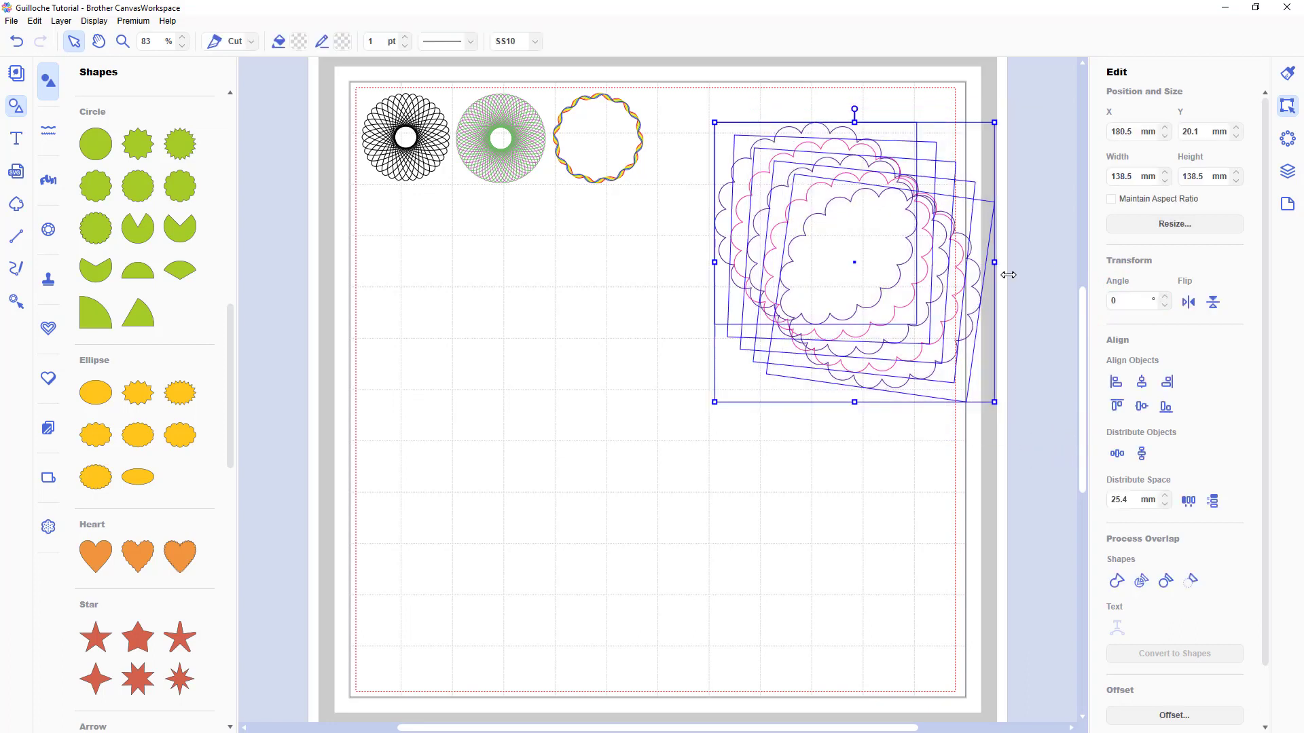
Step: Centre the scalloped shapes both ways, group them, and resize the ring to fit the row
left_click(1143, 383)
left_click(1142, 406)
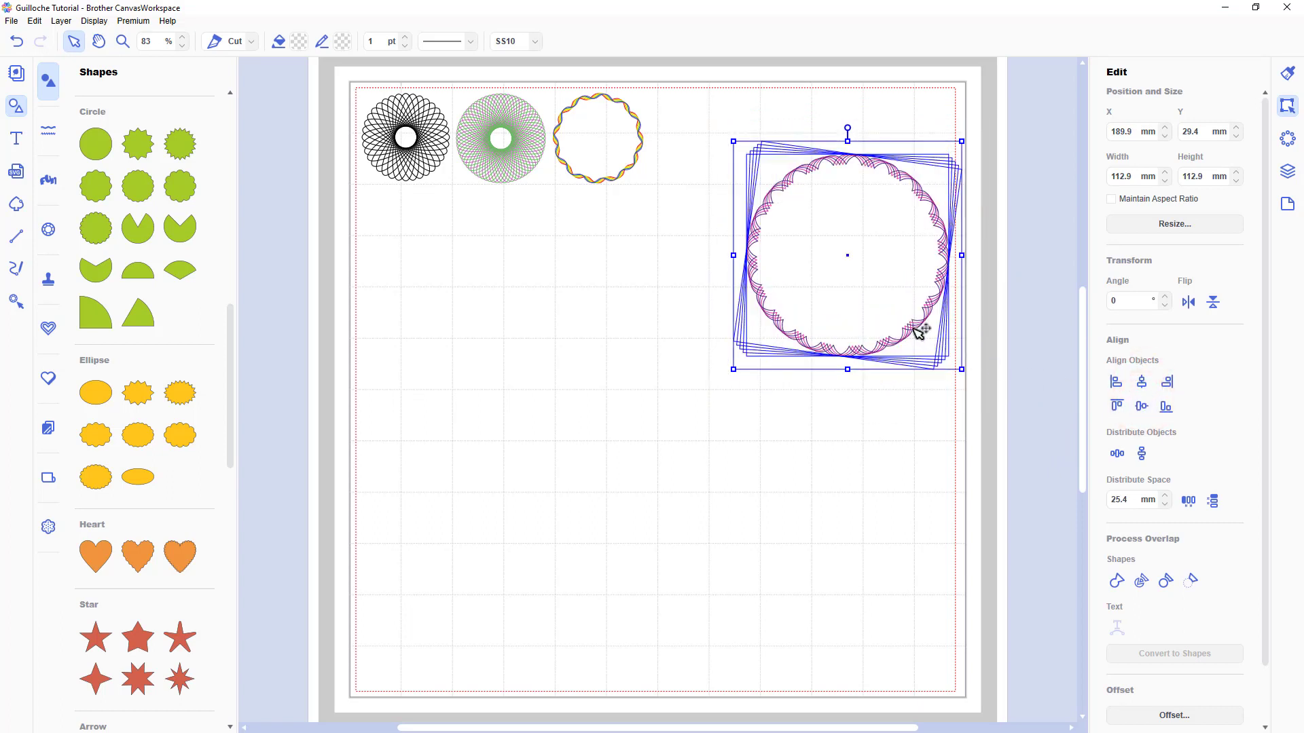
right_click(918, 331)
left_click(887, 419)
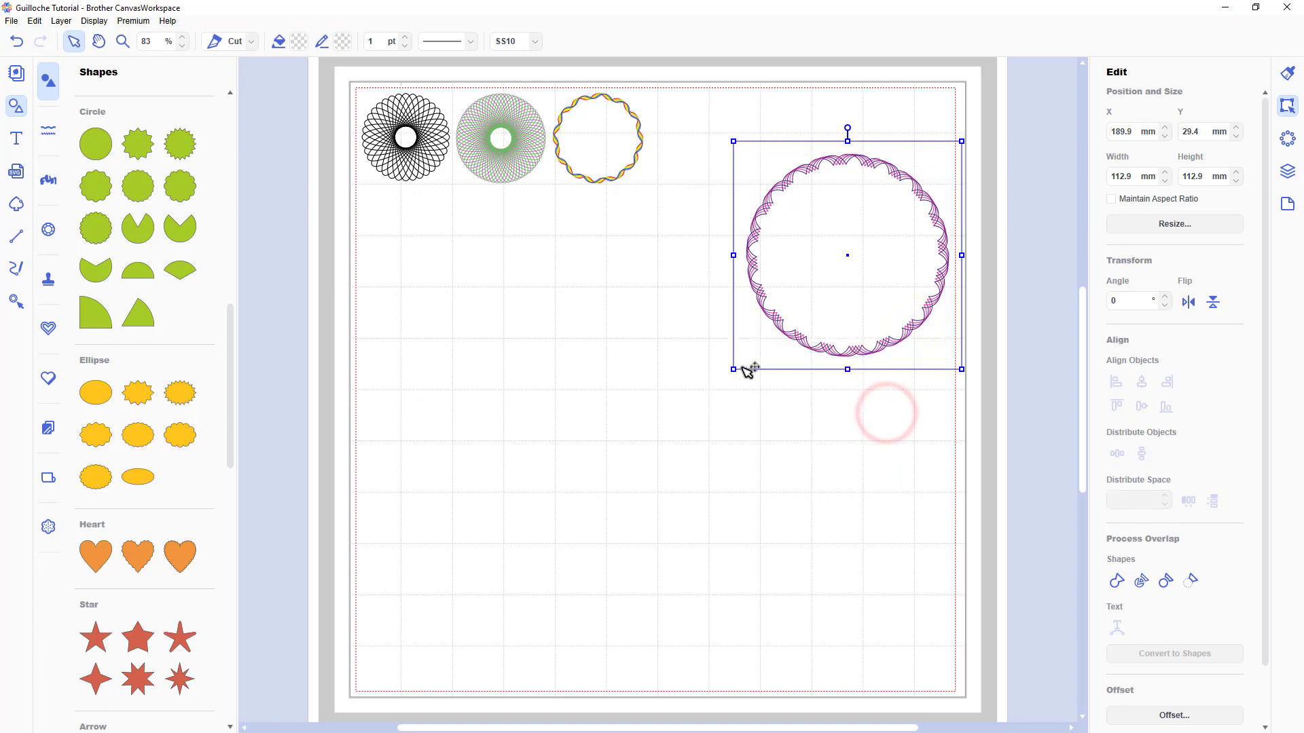
left_click_drag(733, 369, 394, 660)
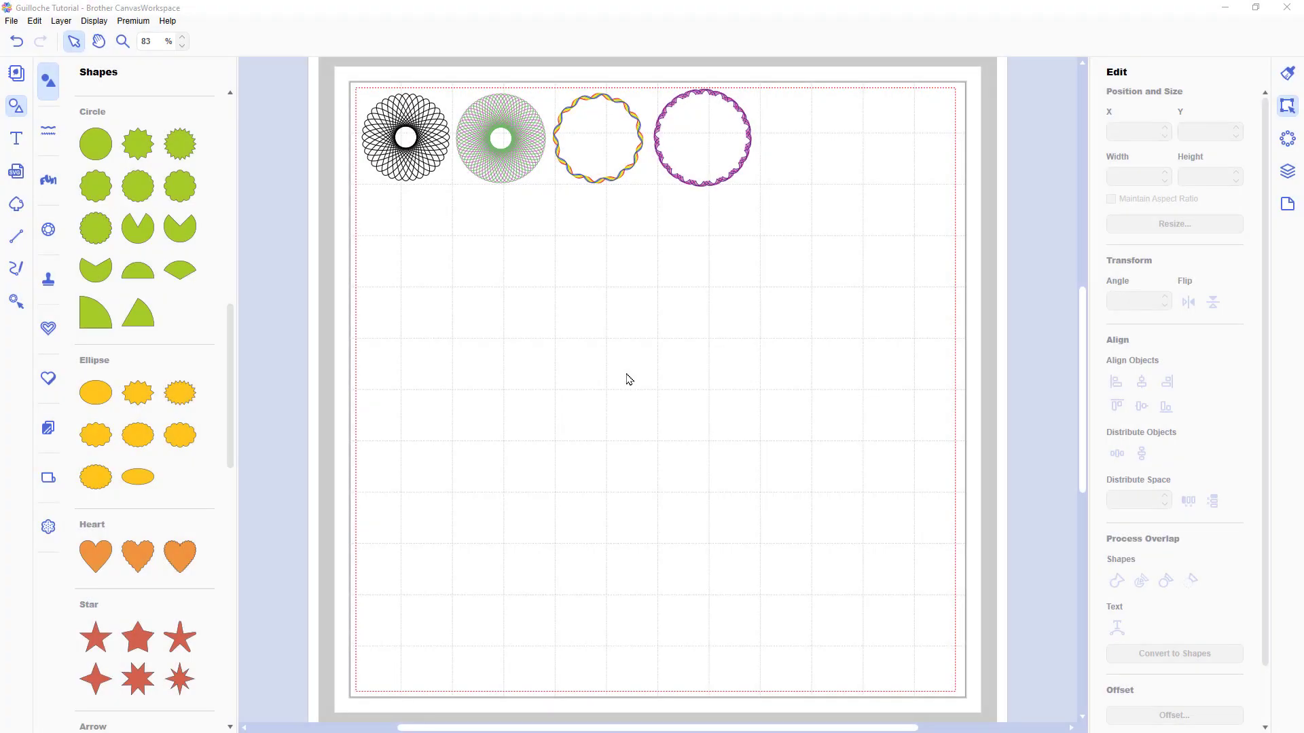
Step: Add a scalloped circle to the mat and create an inward offset outline of it
left_click_drag(180, 186, 642, 398)
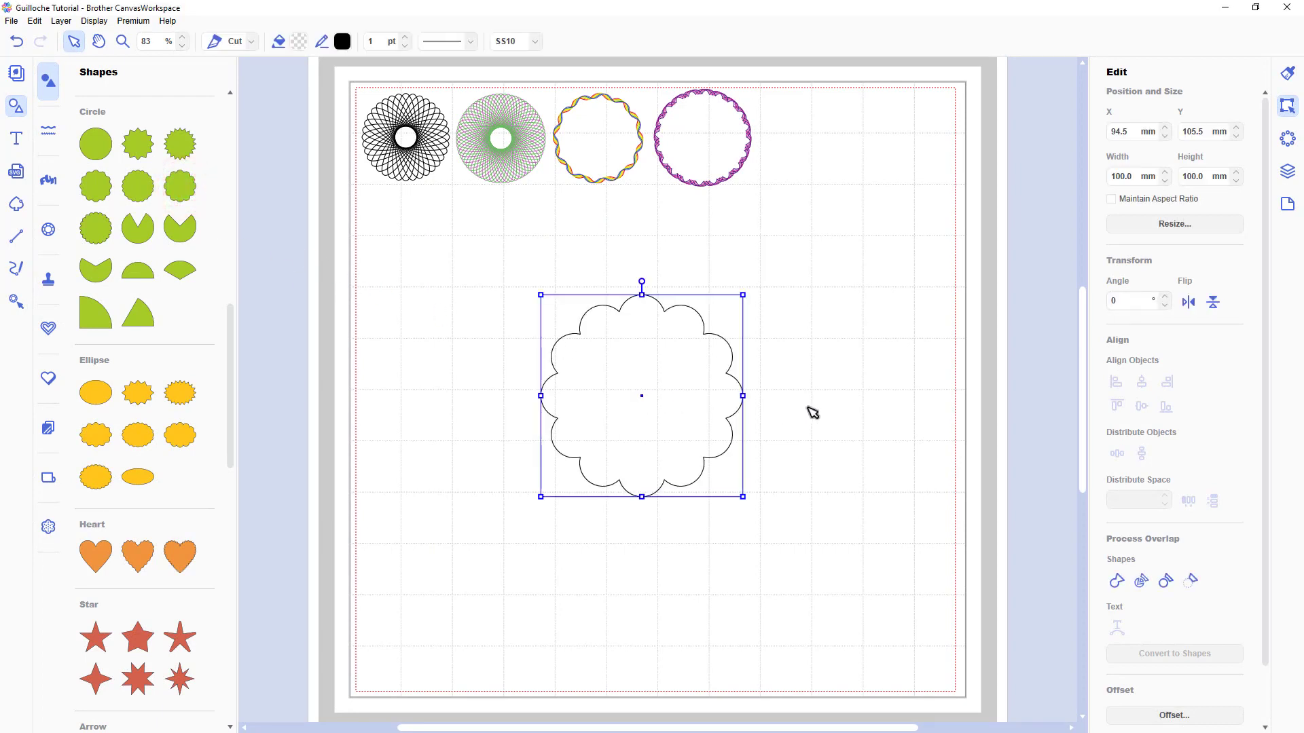
left_click(1188, 718)
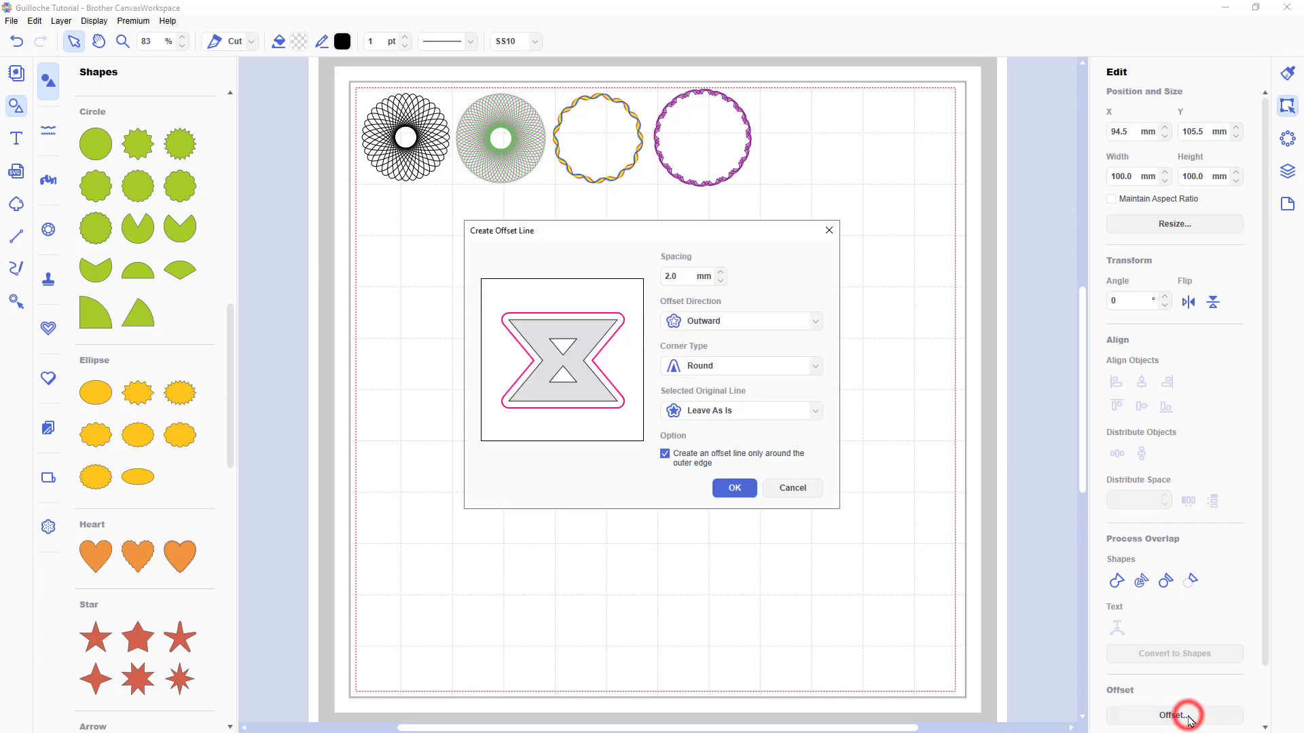
left_click(815, 322)
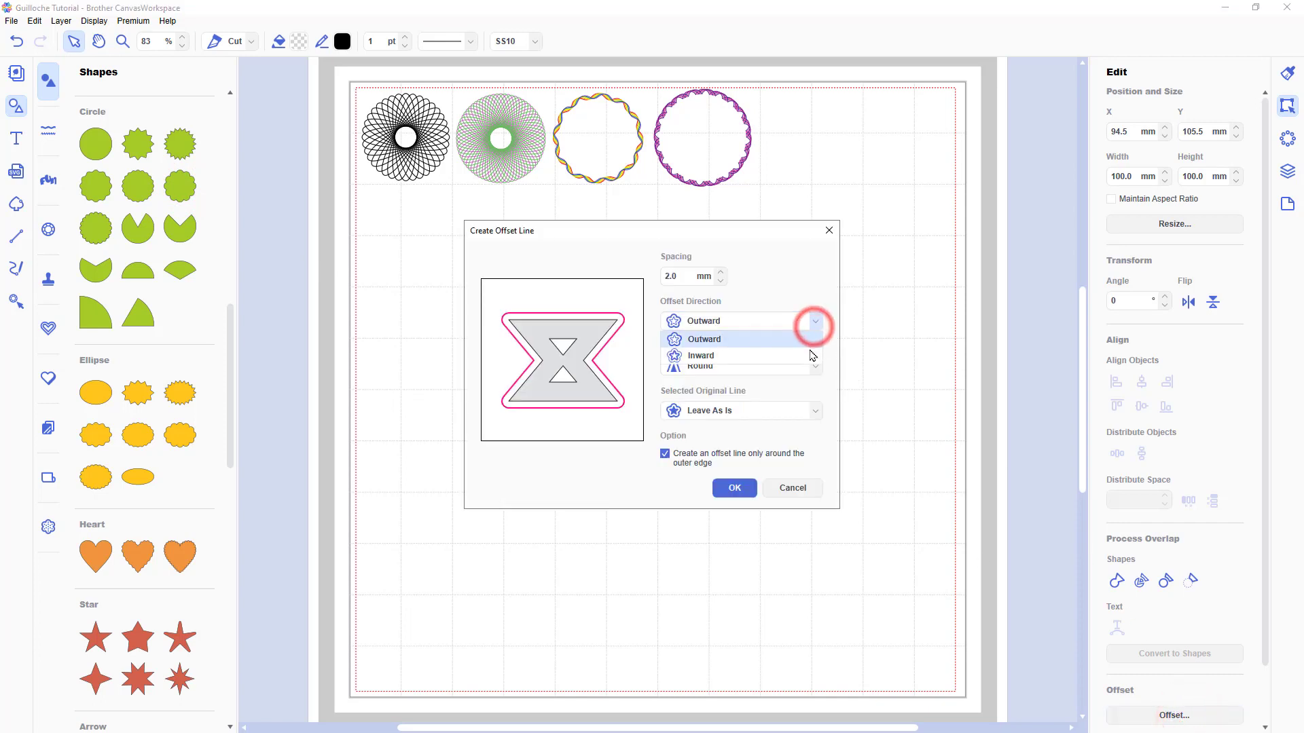
left_click(810, 357)
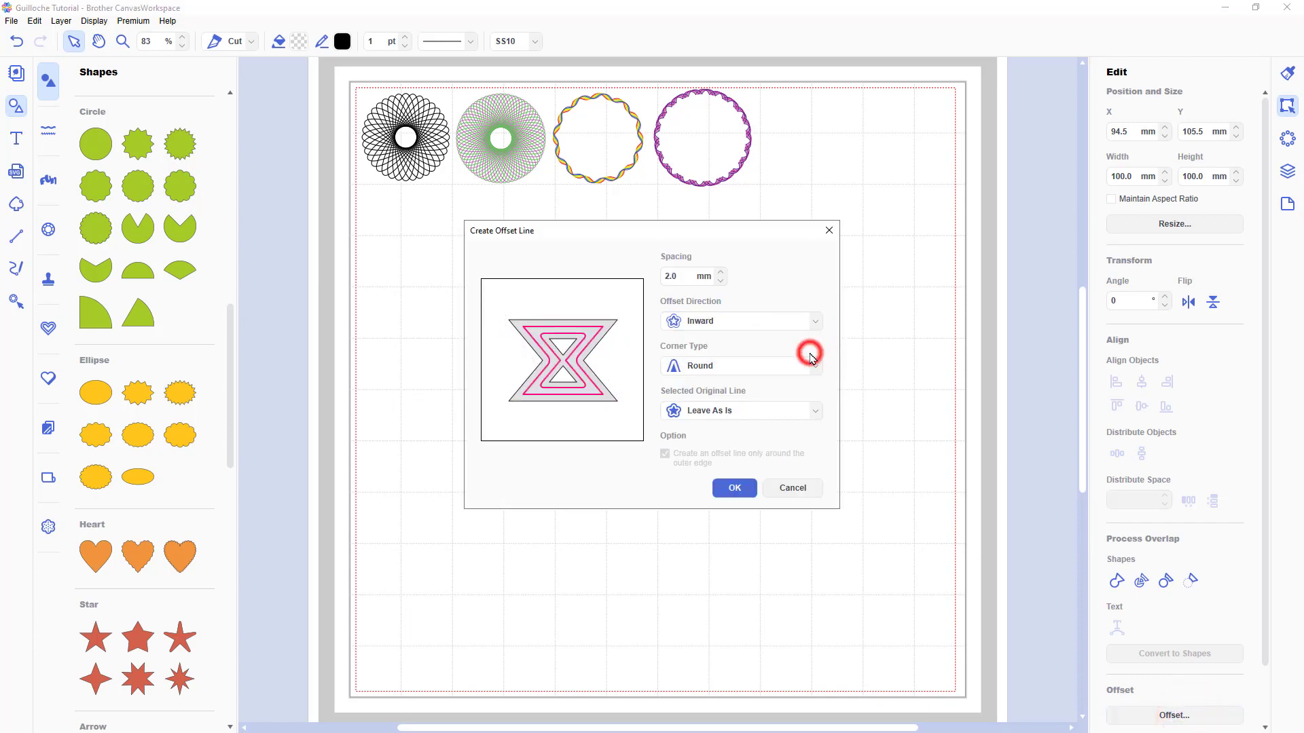
left_click(754, 488)
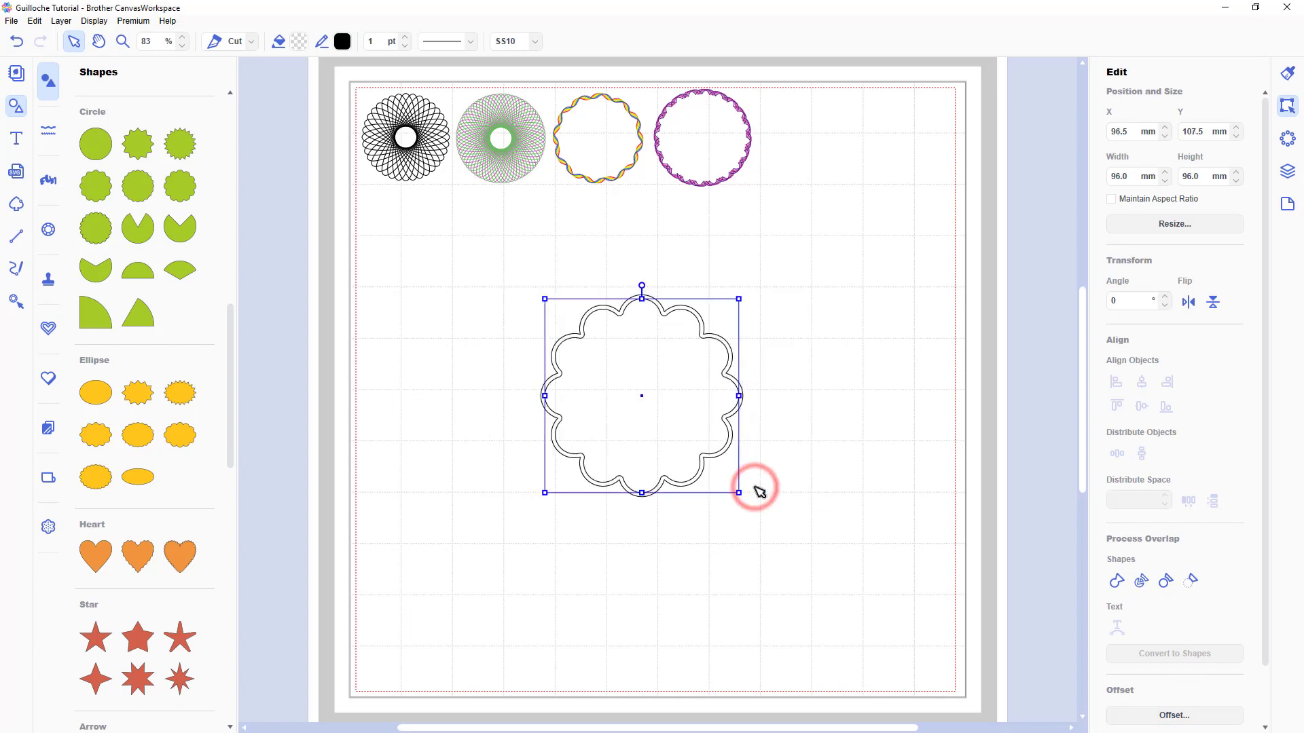
Step: Delete the inner offset outline and reselect the scalloped shape
left_click(793, 474)
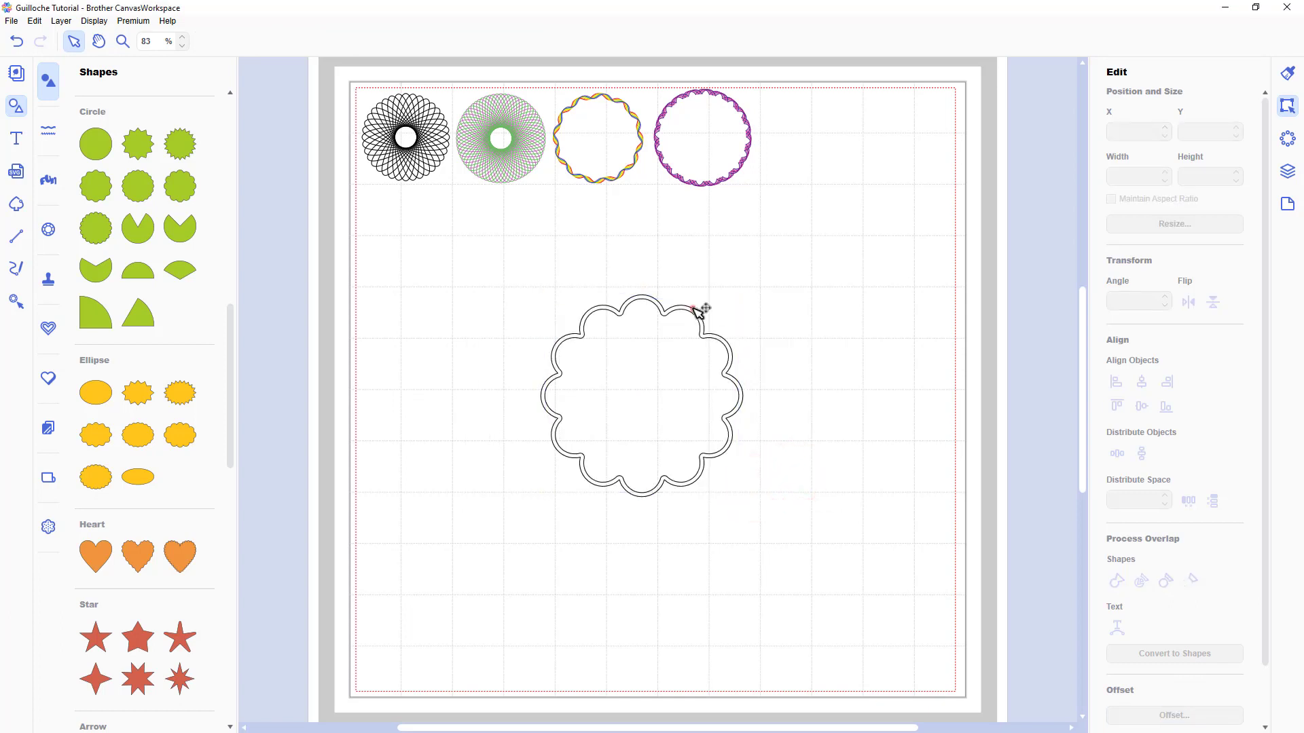
left_click(693, 309)
key("Delete")
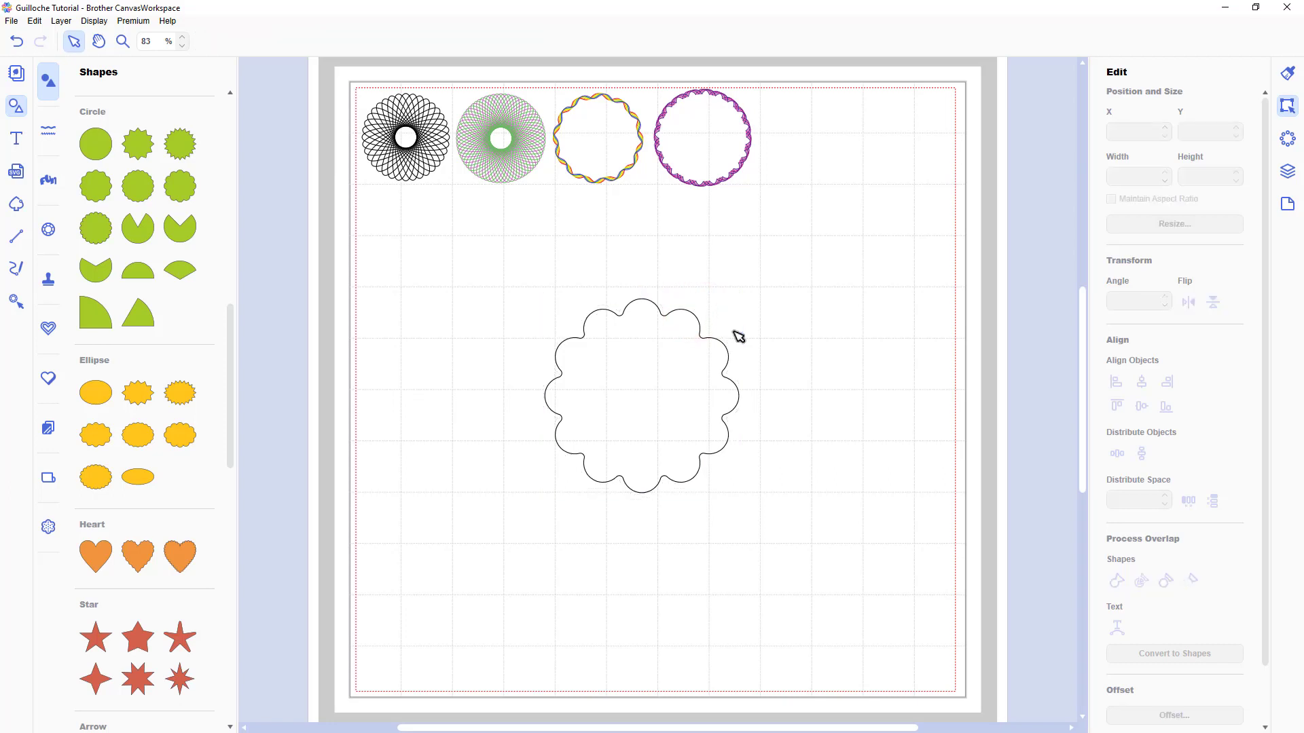
left_click(700, 347)
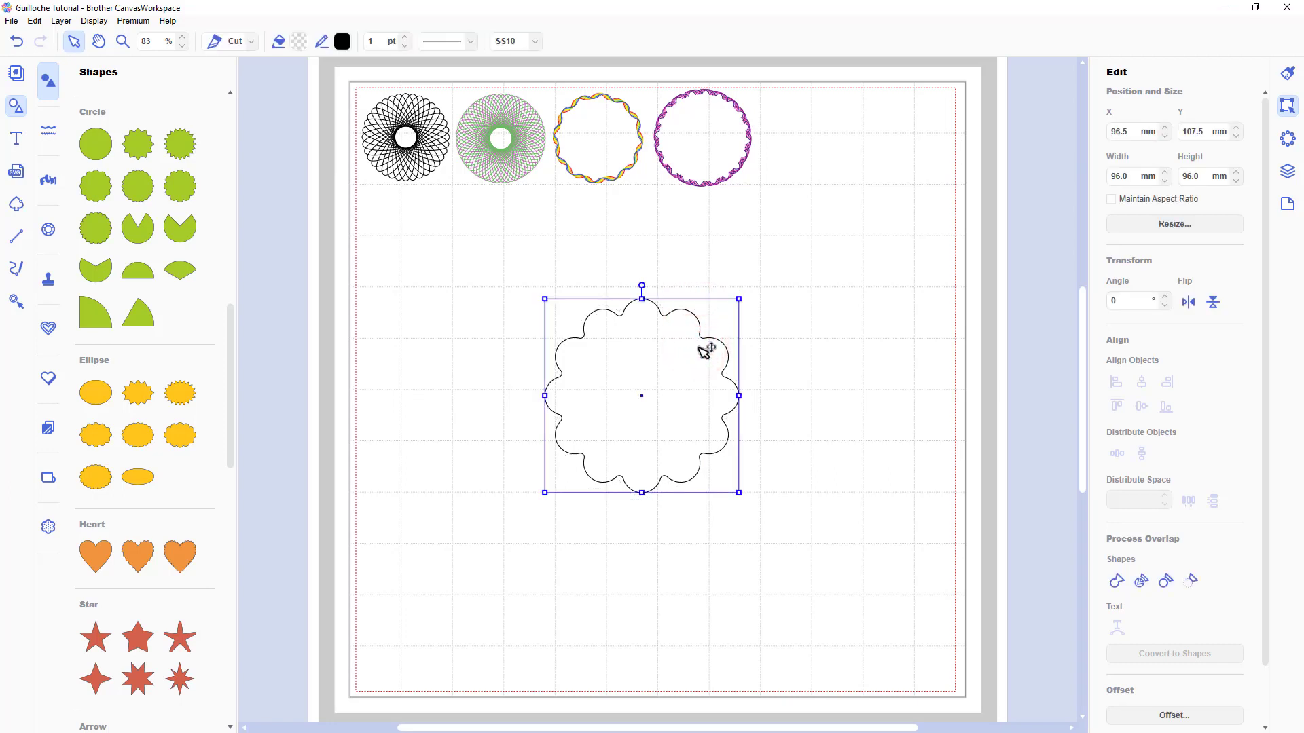
Step: Add three inward offset copies, turning each one 1° further than the last
left_click(1199, 712)
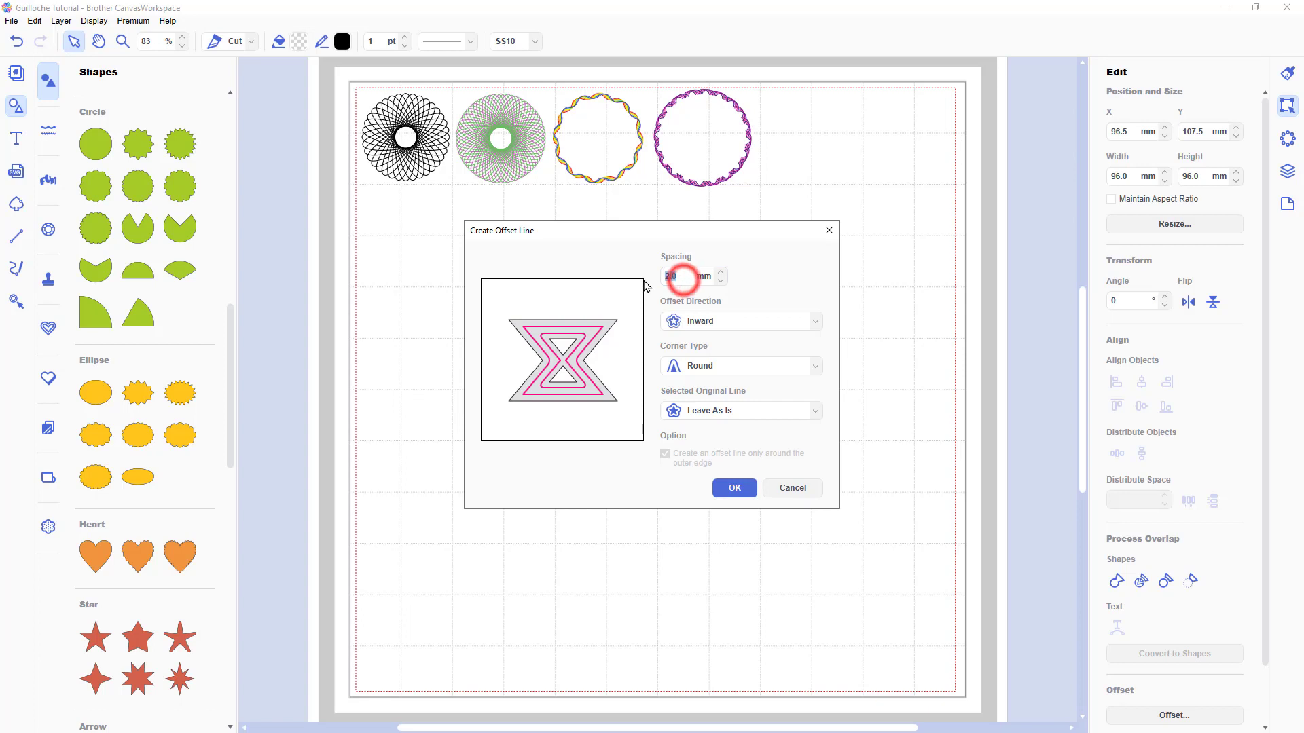
left_click(740, 488)
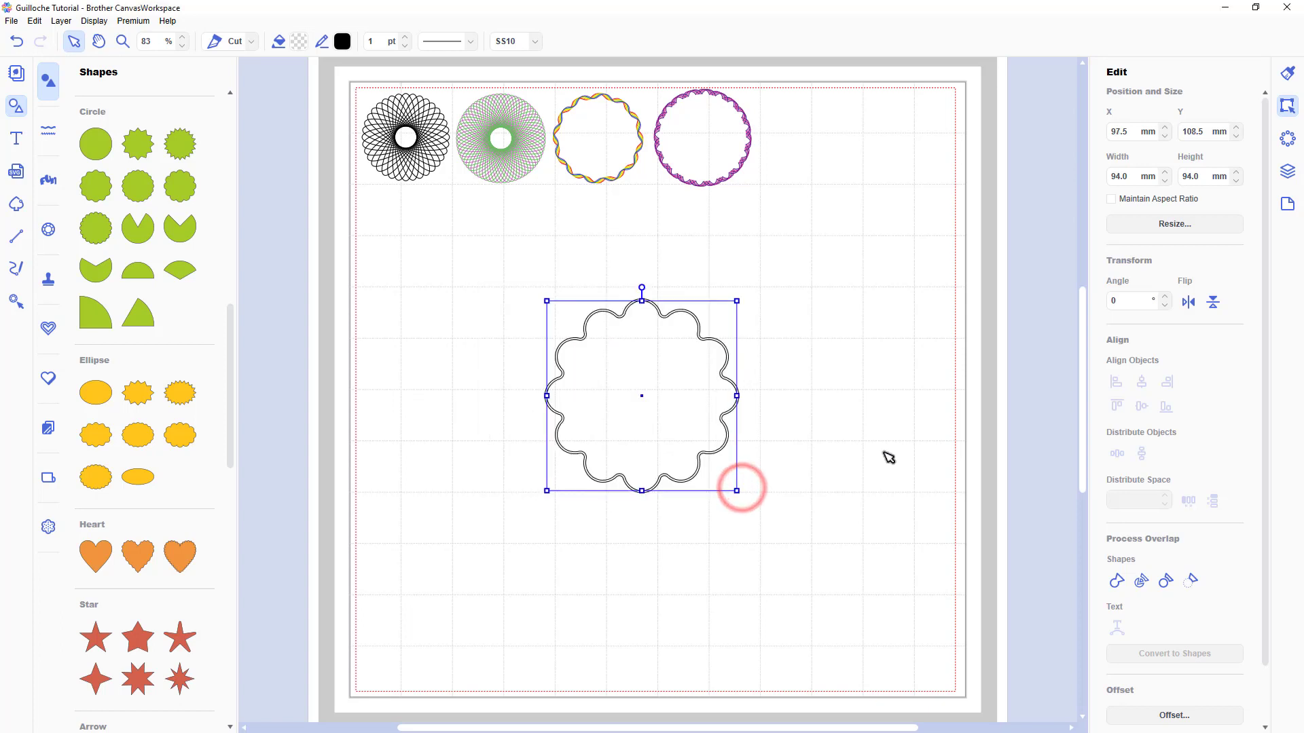
type("1")
key("Return")
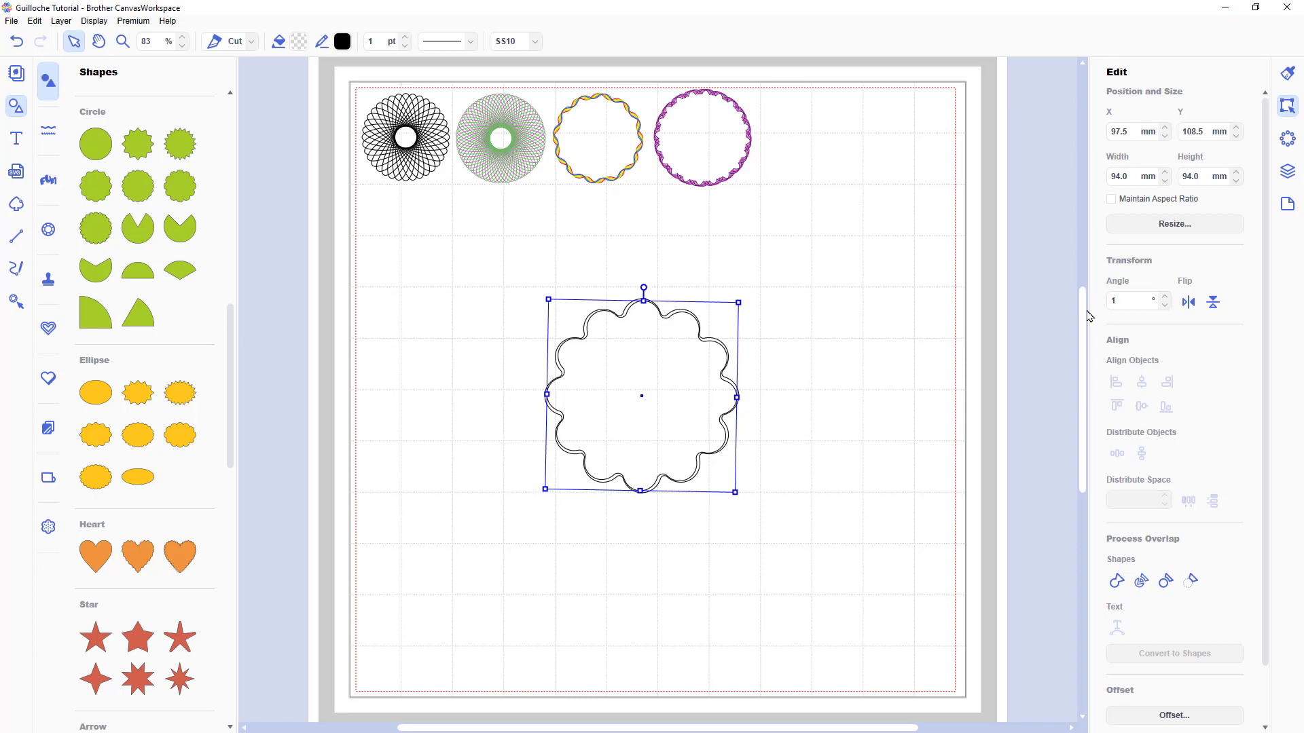
left_click(1180, 716)
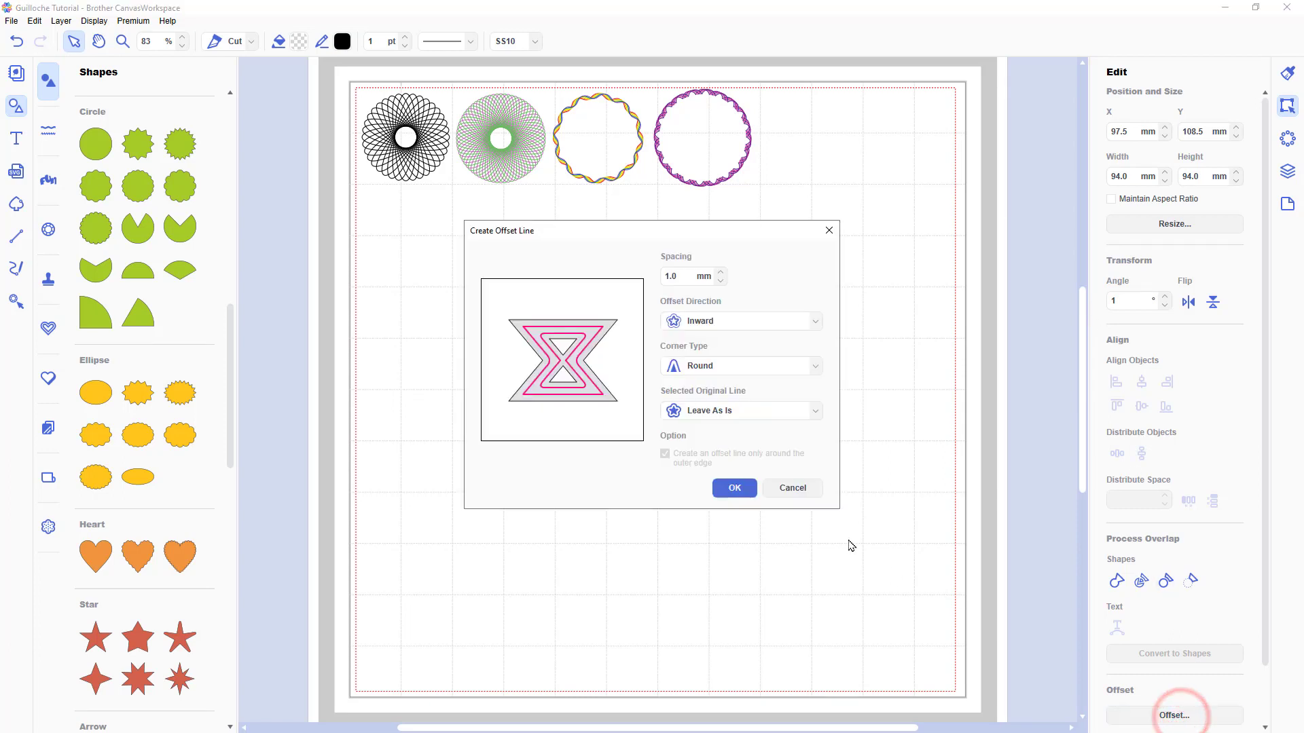
left_click(735, 488)
left_click(1123, 300)
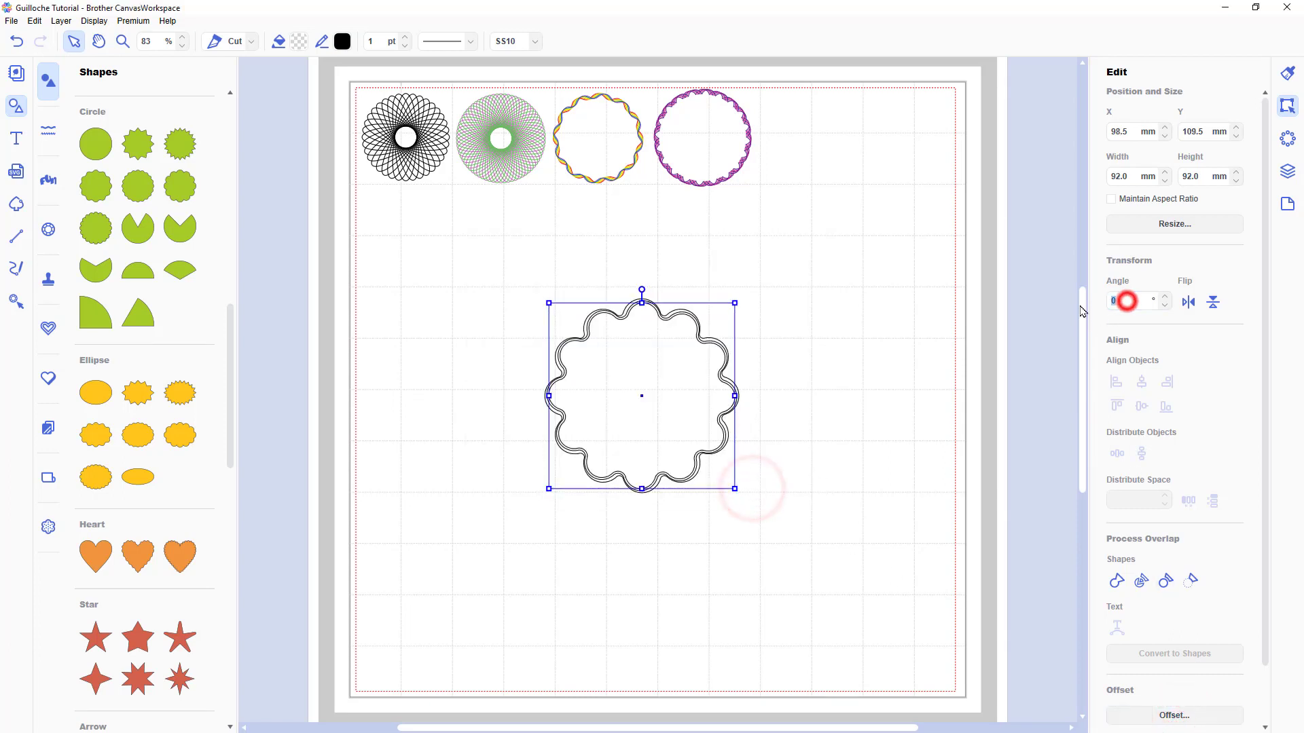
key("Return")
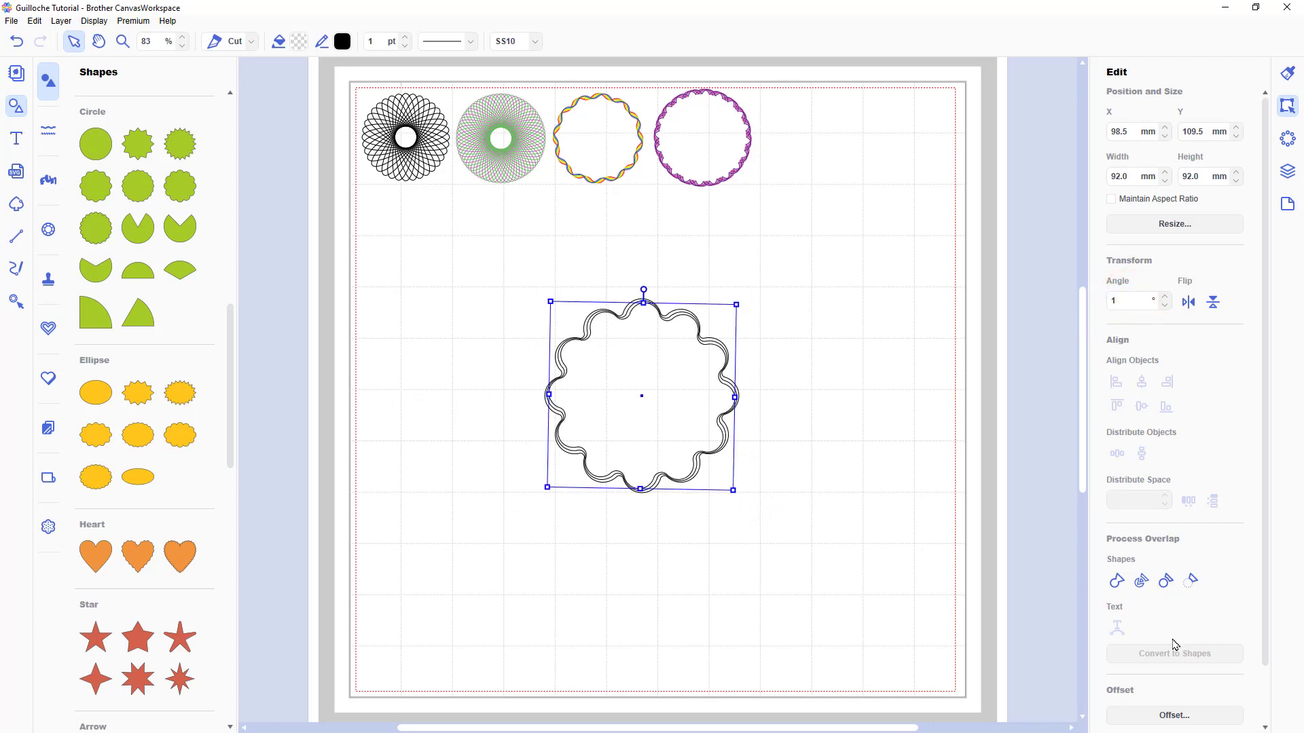
left_click(1188, 718)
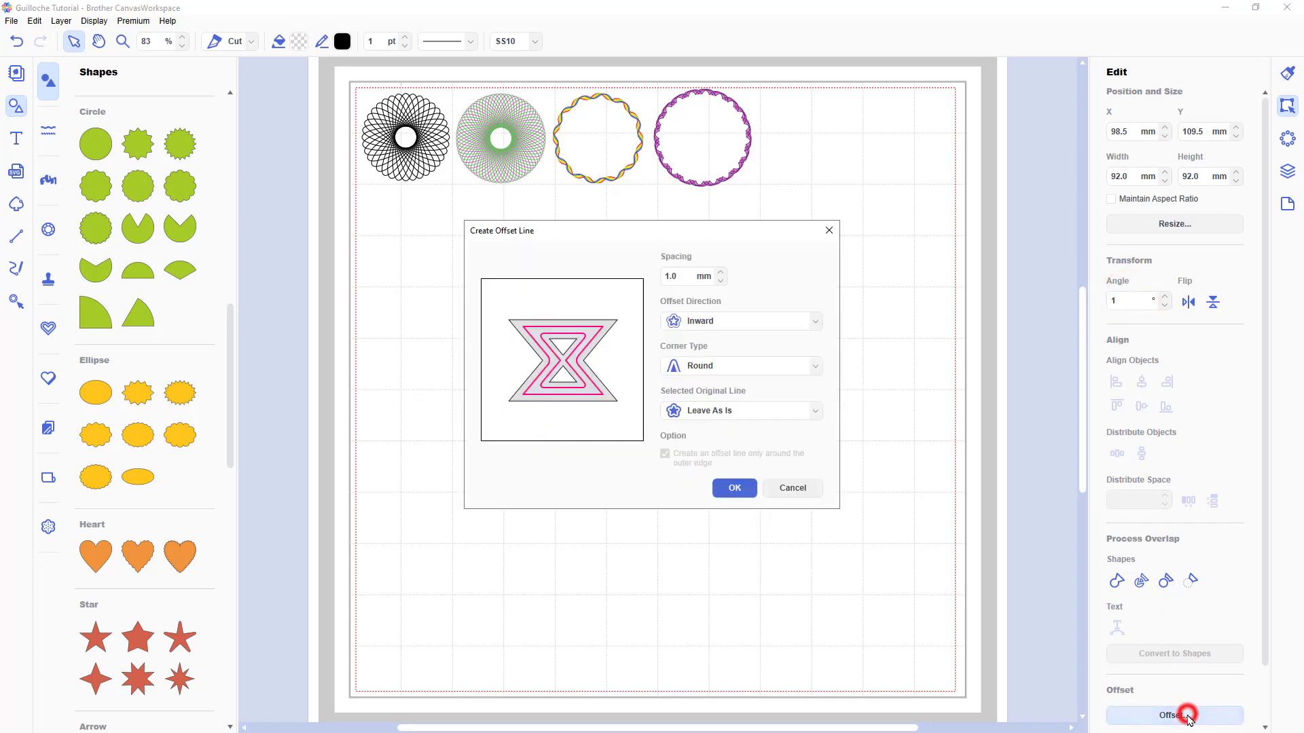
left_click(730, 488)
left_click(1126, 300)
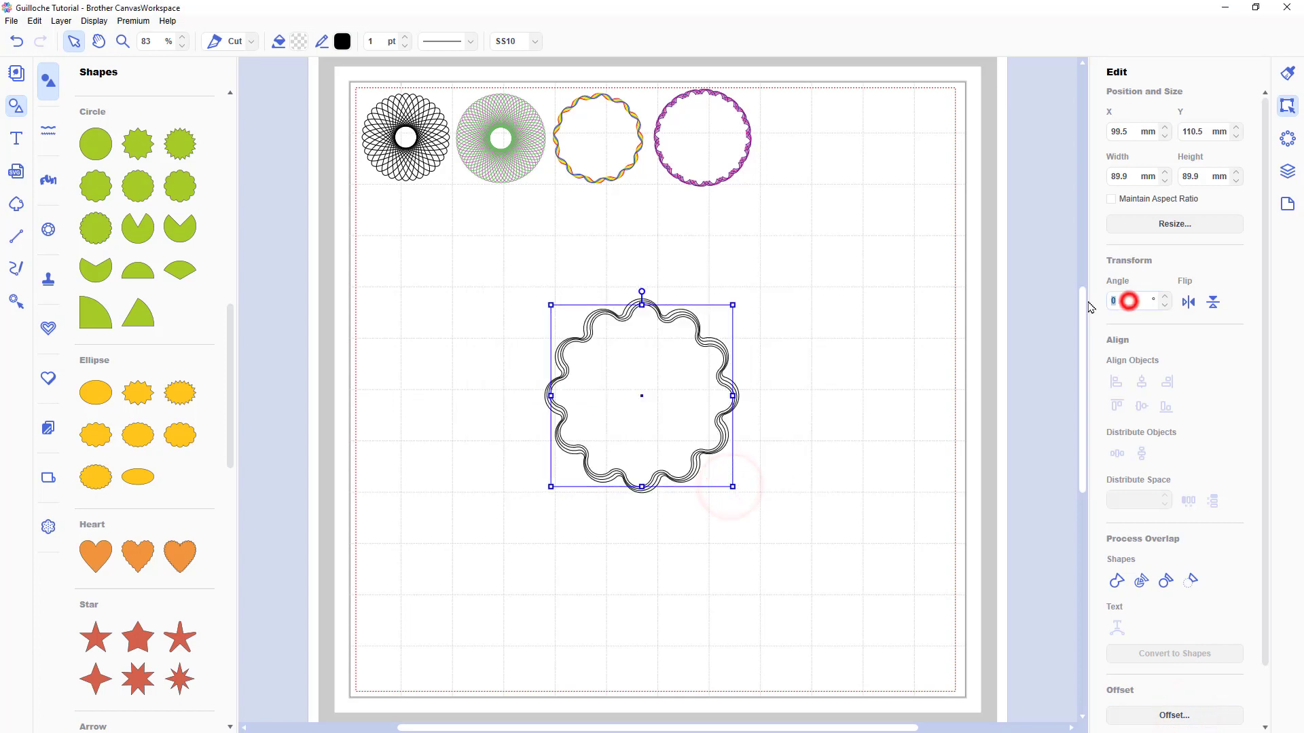
left_click(1165, 296)
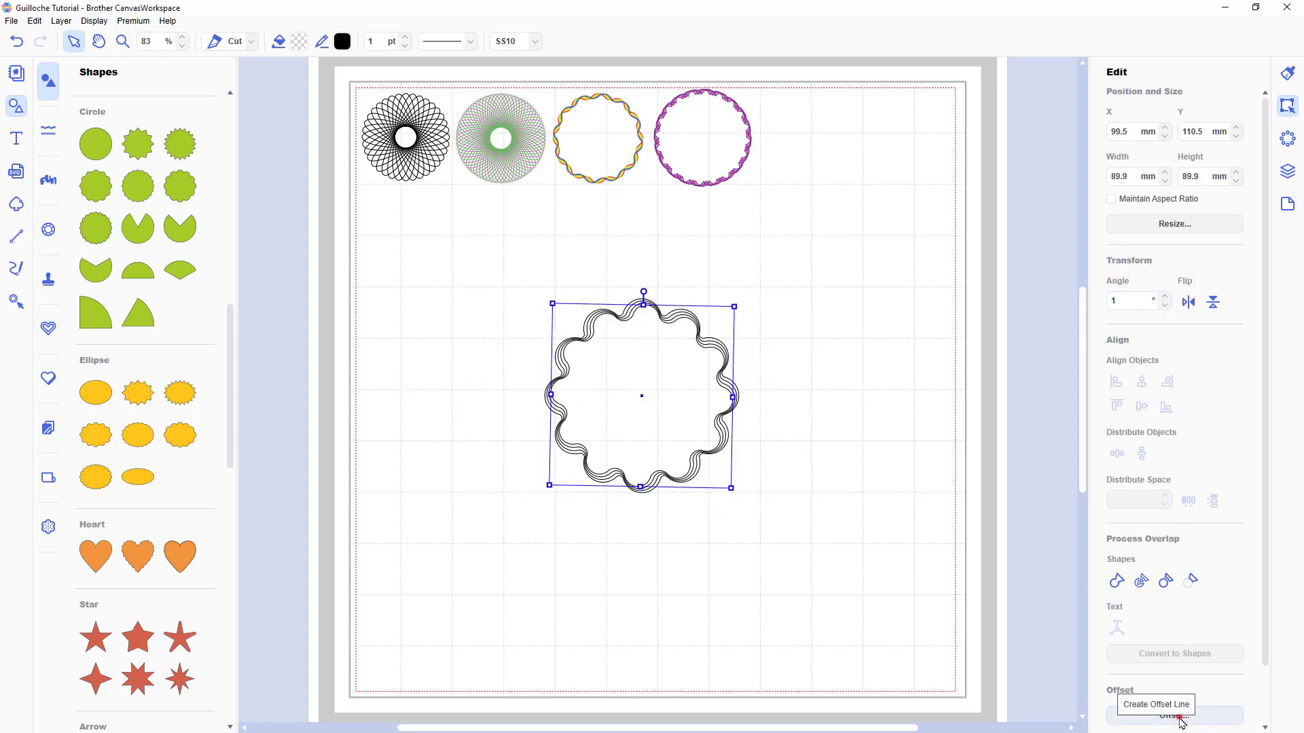
Step: Add three more inward offset copies, each rotated a further 1°
left_click(1179, 716)
left_click(728, 488)
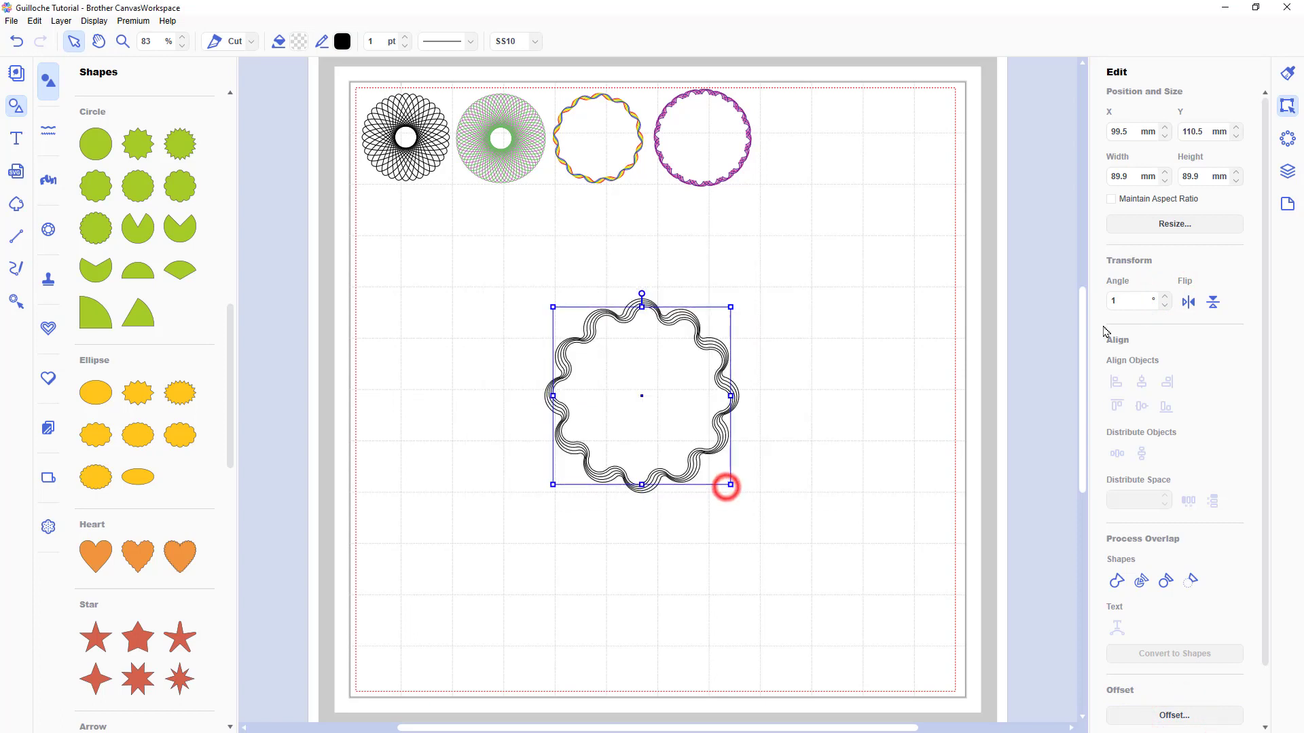
left_click(1165, 296)
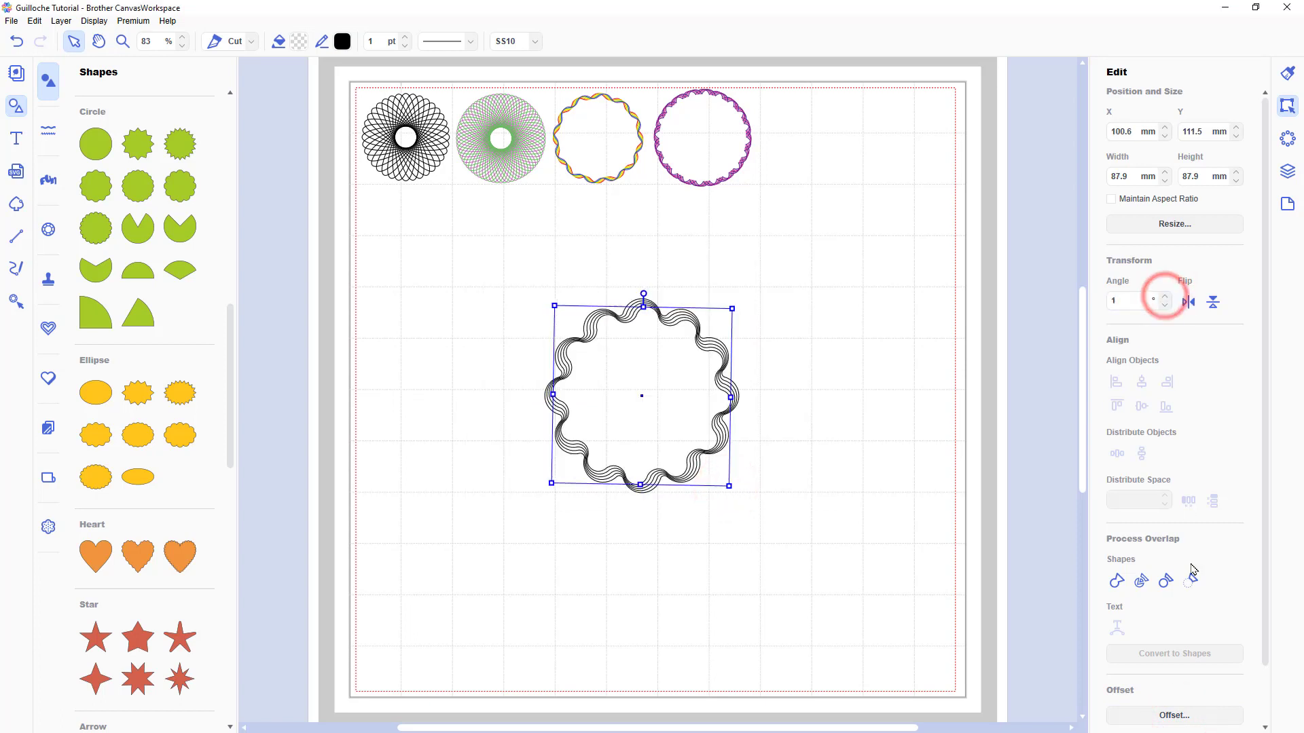
left_click(1183, 715)
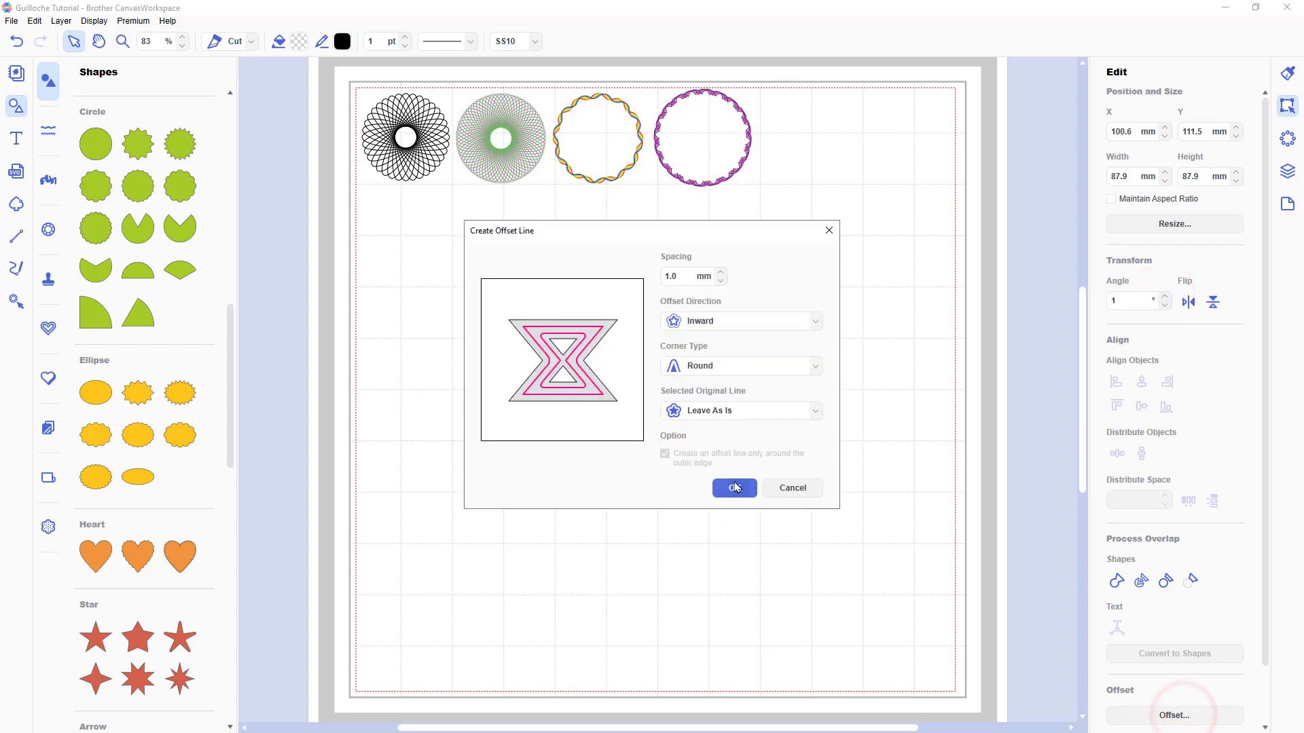
left_click(735, 488)
left_click(1165, 297)
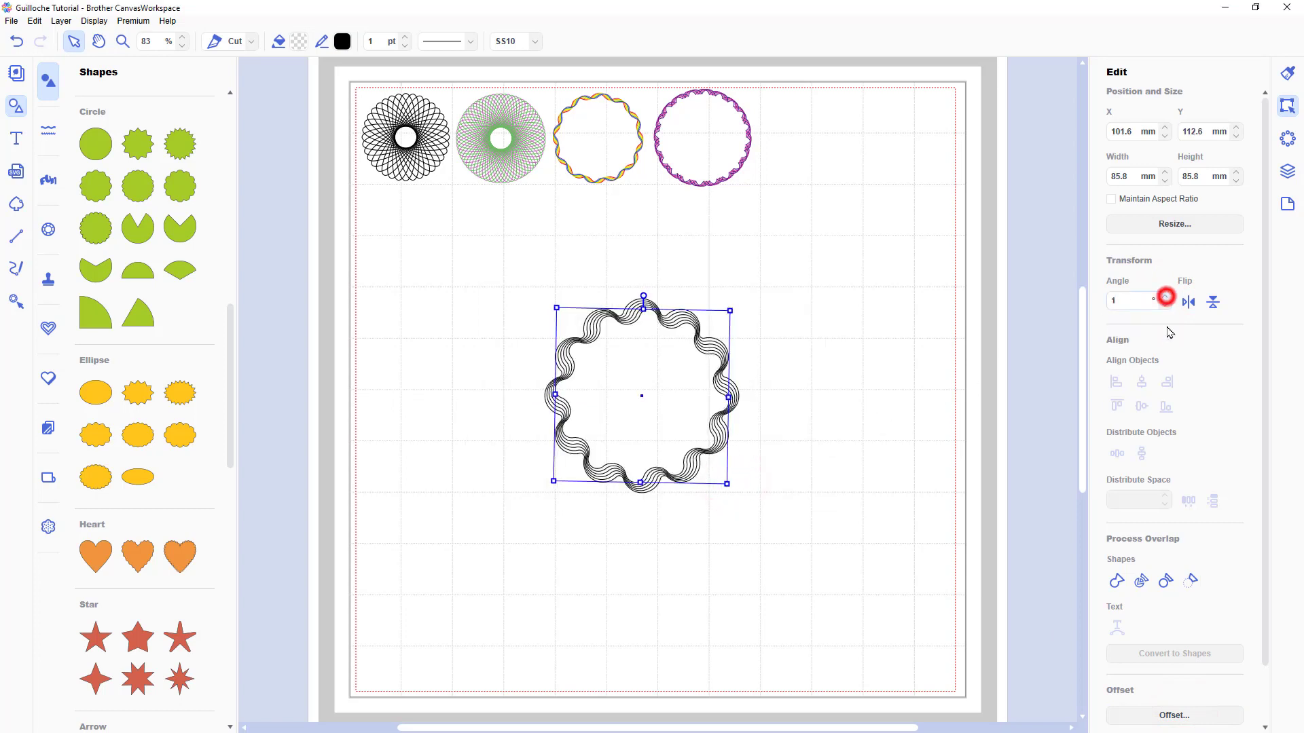
left_click(1157, 715)
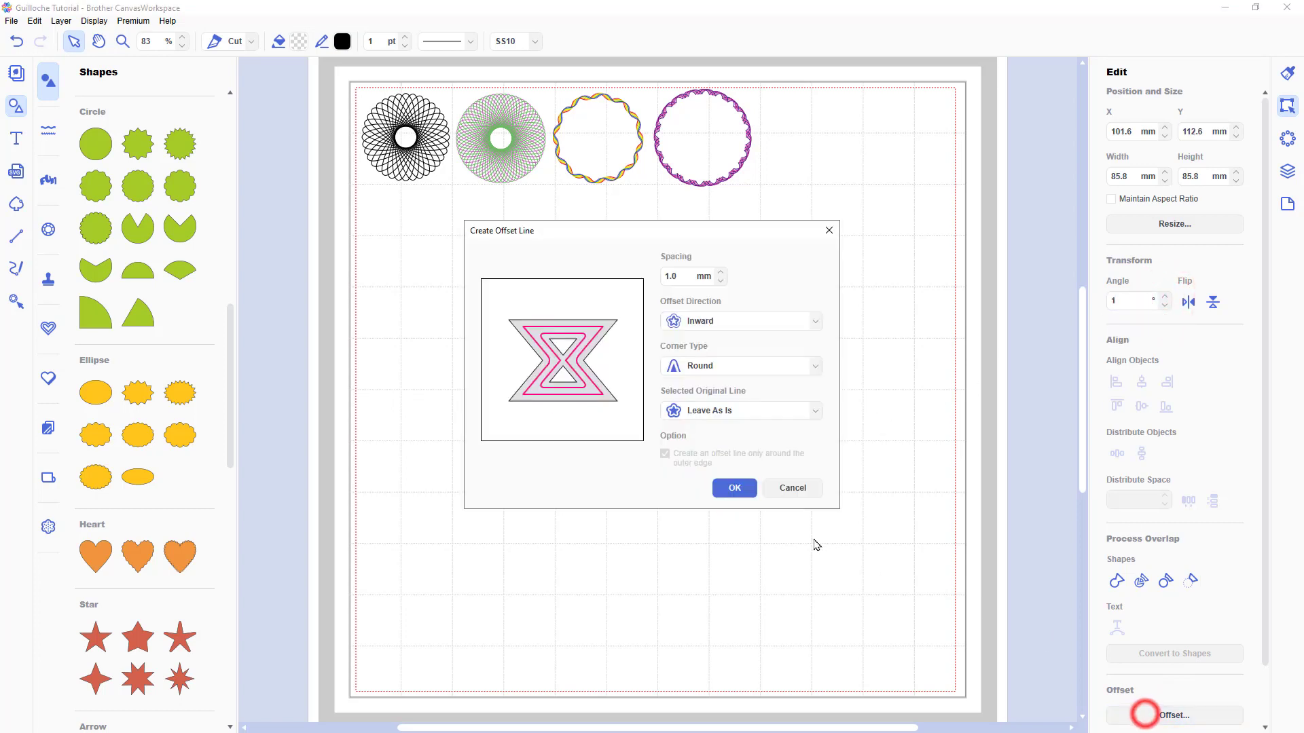
left_click(735, 488)
left_click(1165, 296)
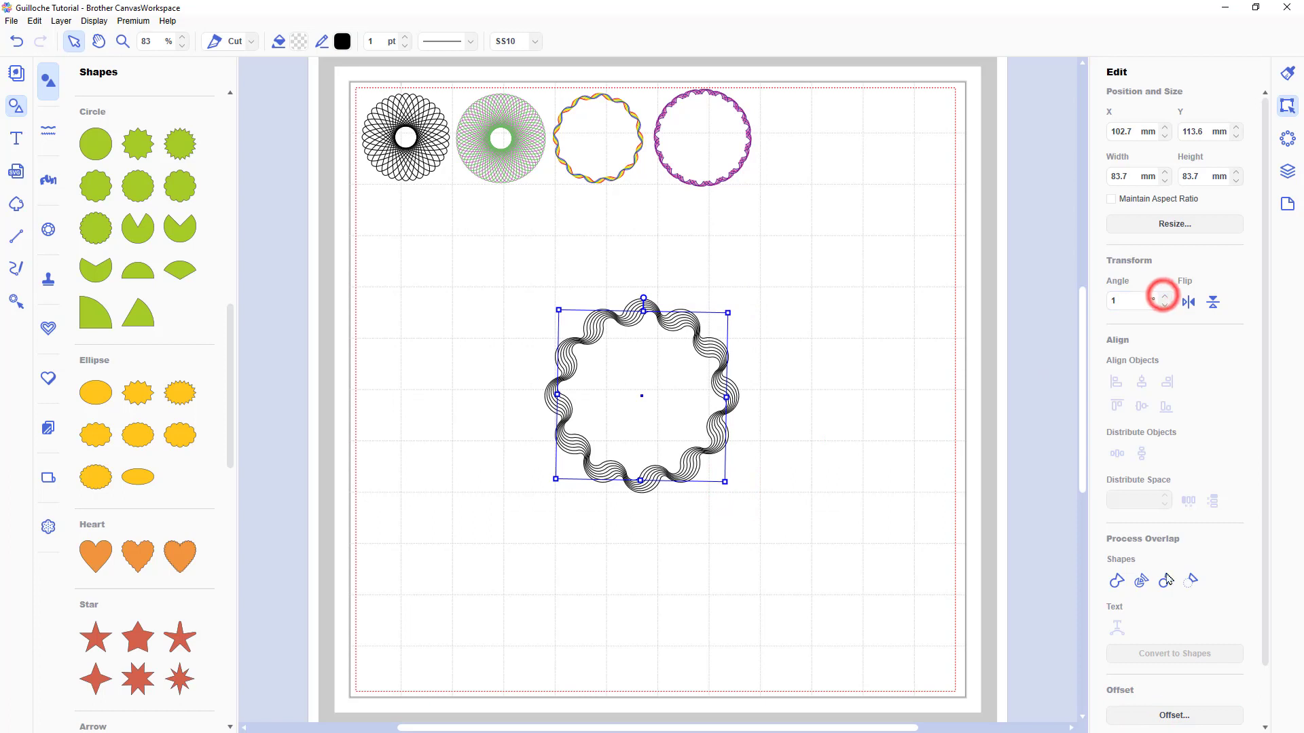
Step: Add three final inward offset copies turned 1° each, then deselect the finished ring
left_click(1174, 715)
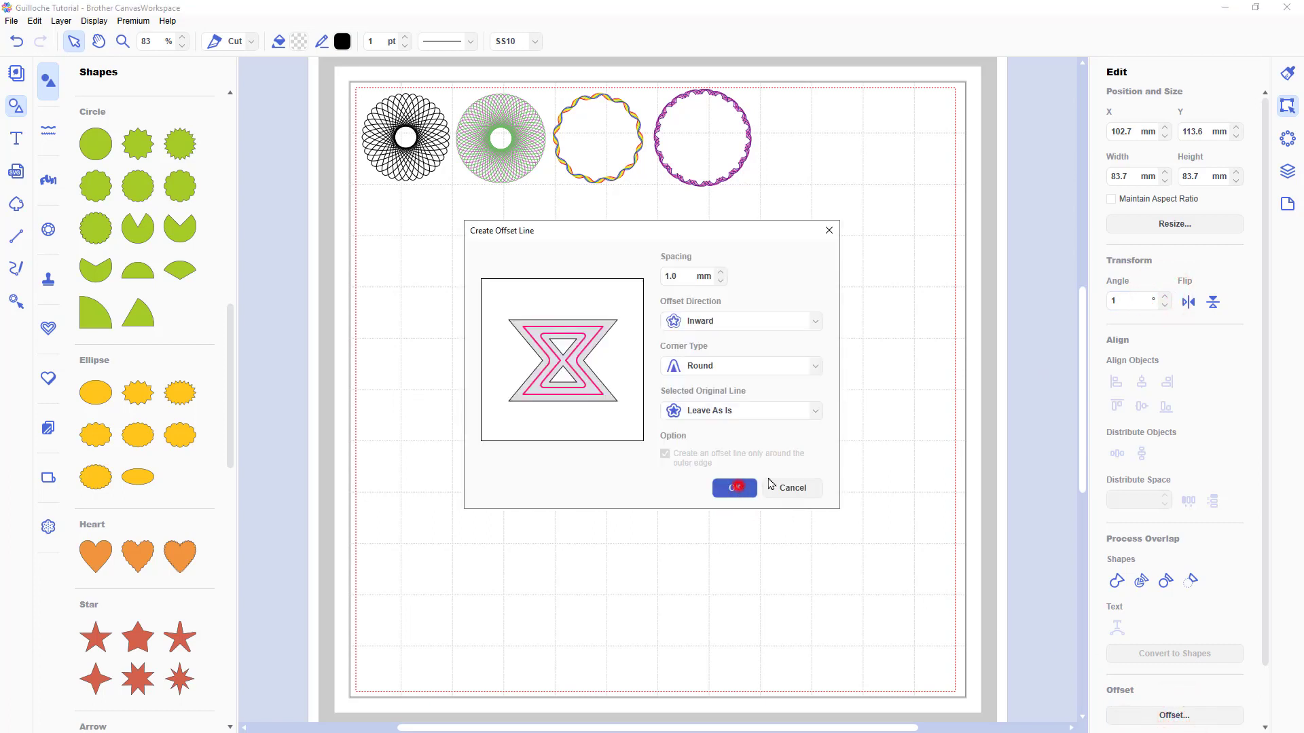
left_click(735, 488)
left_click(1165, 296)
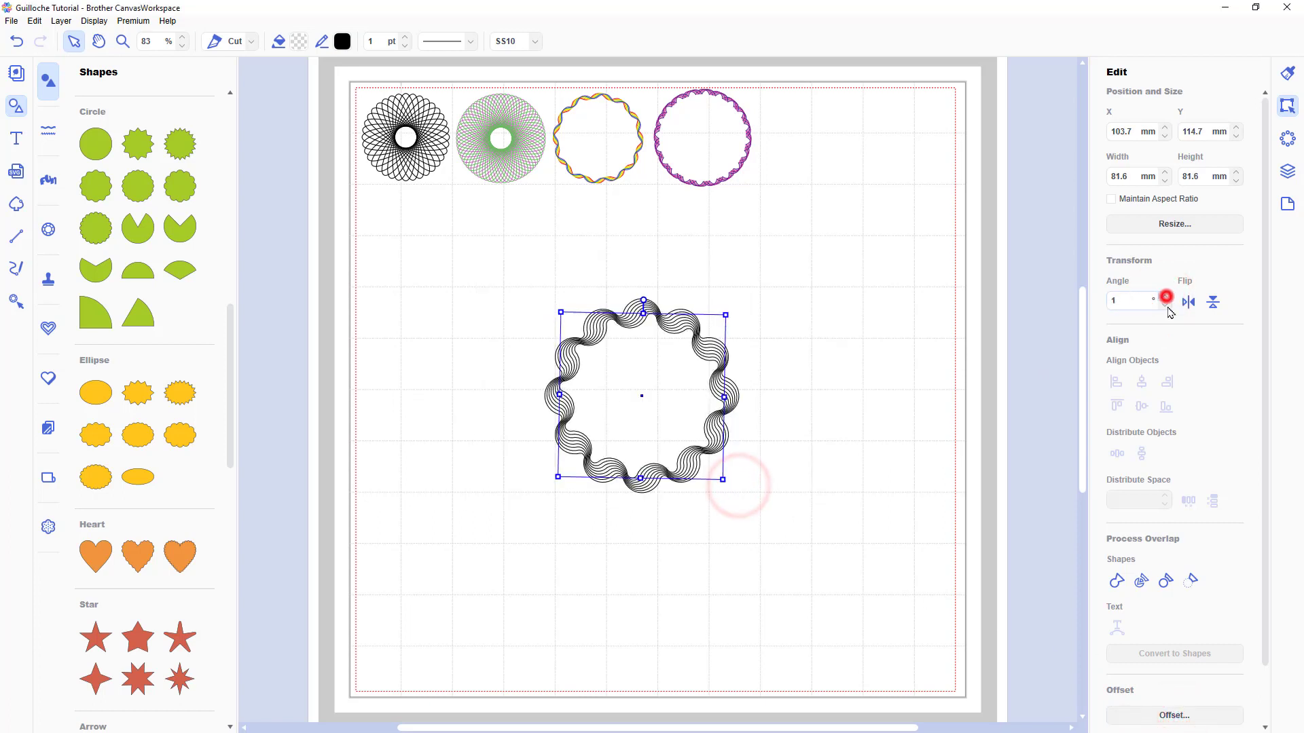
left_click(1163, 714)
left_click(735, 488)
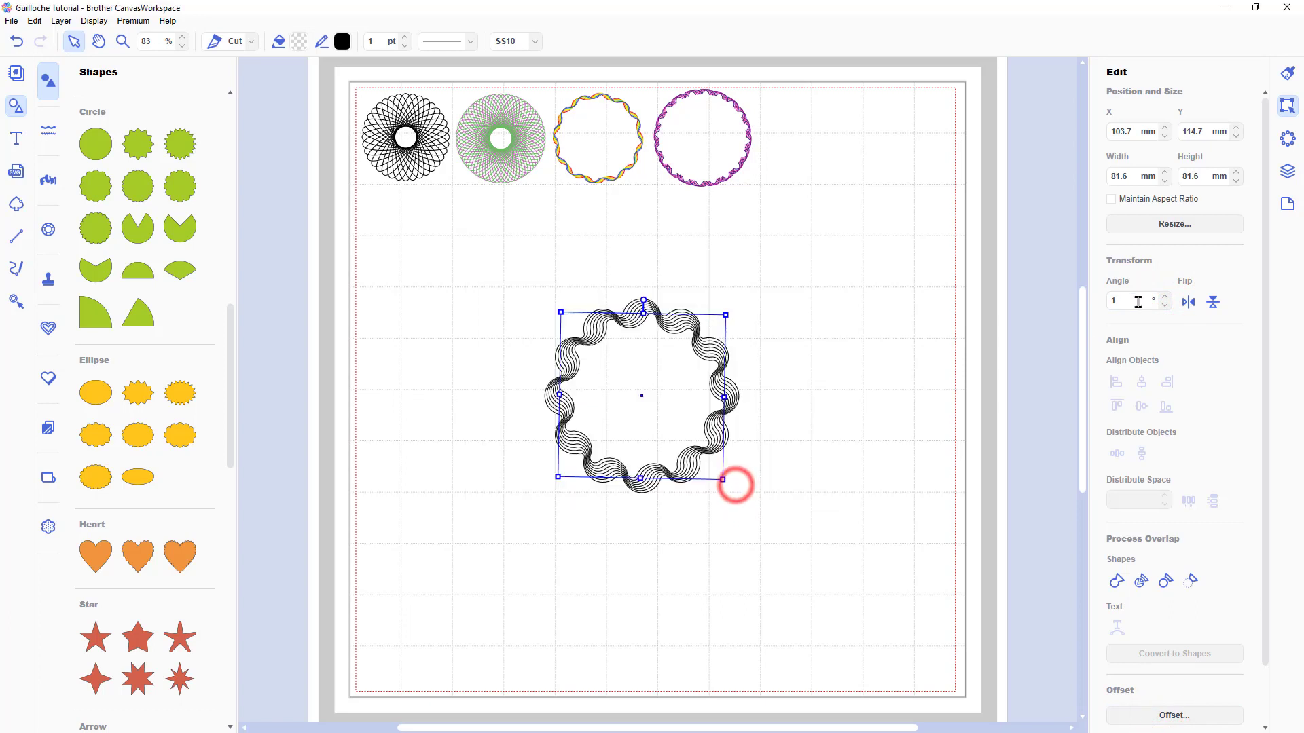
left_click(1165, 298)
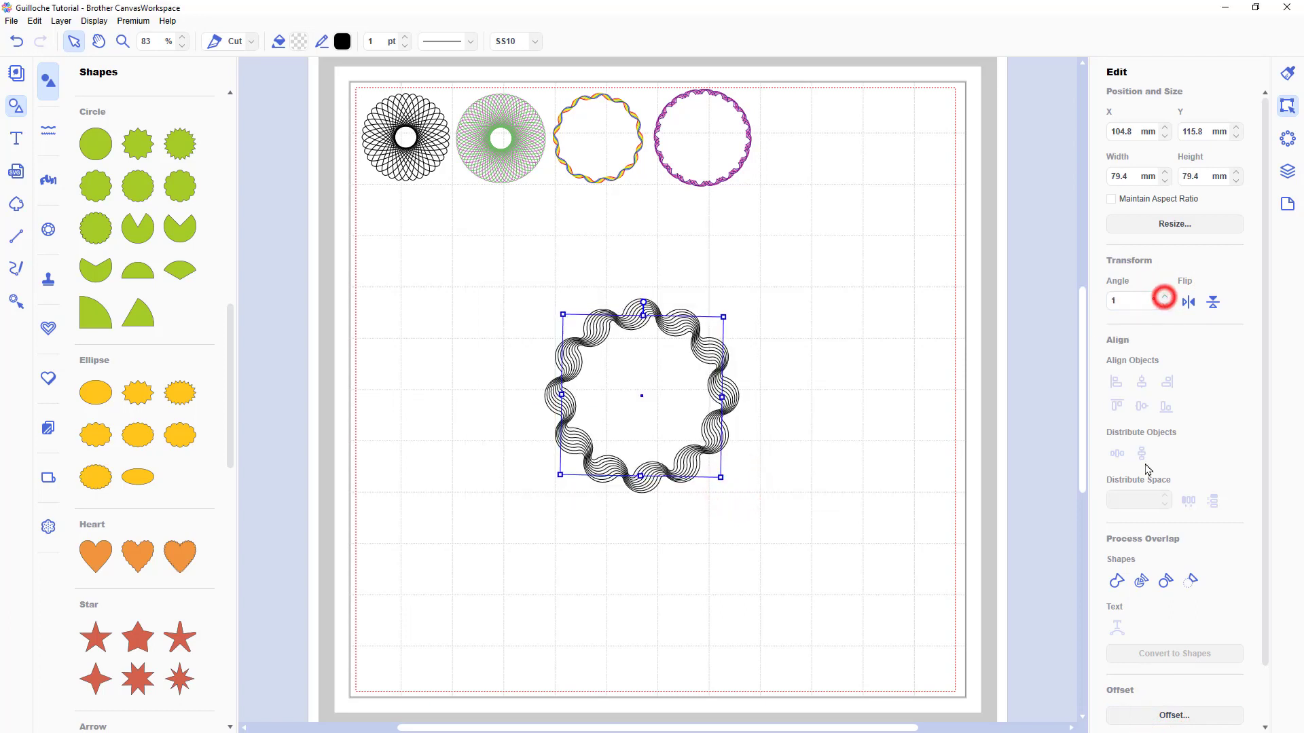
left_click(1172, 715)
left_click(739, 487)
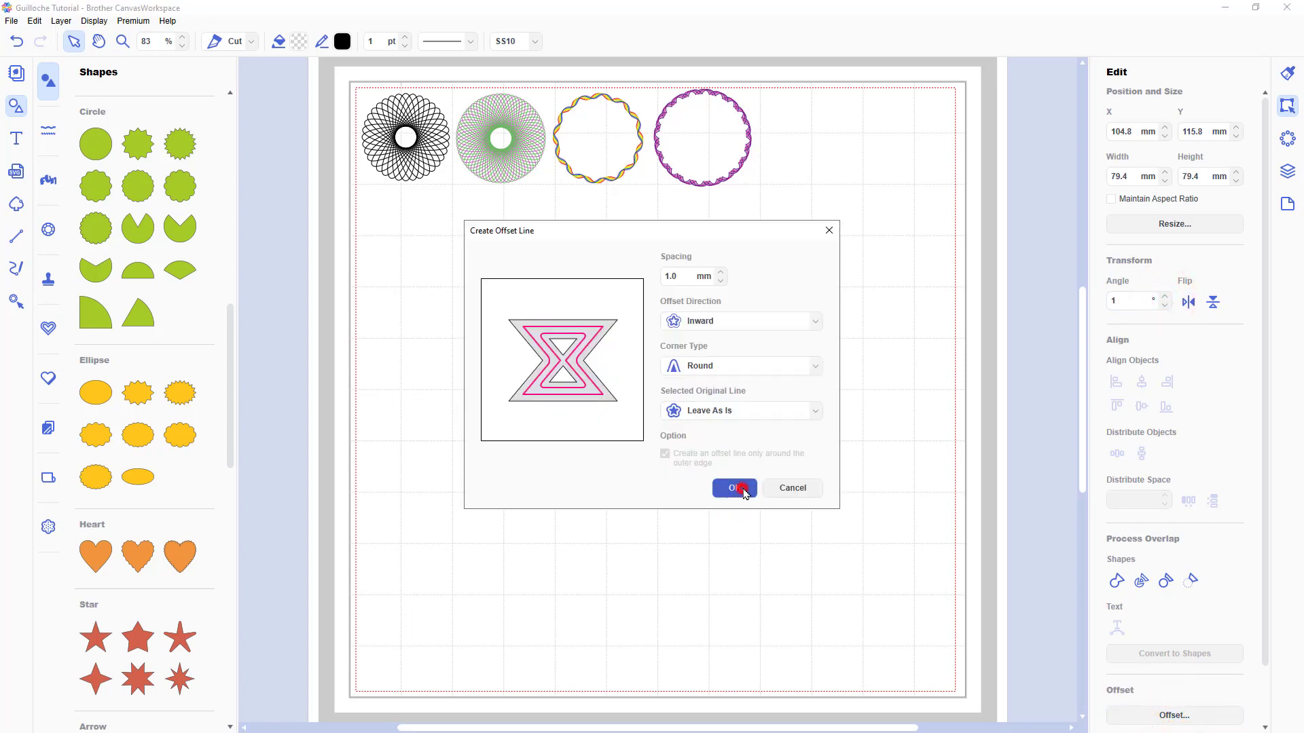
left_click(1165, 298)
left_click(941, 450)
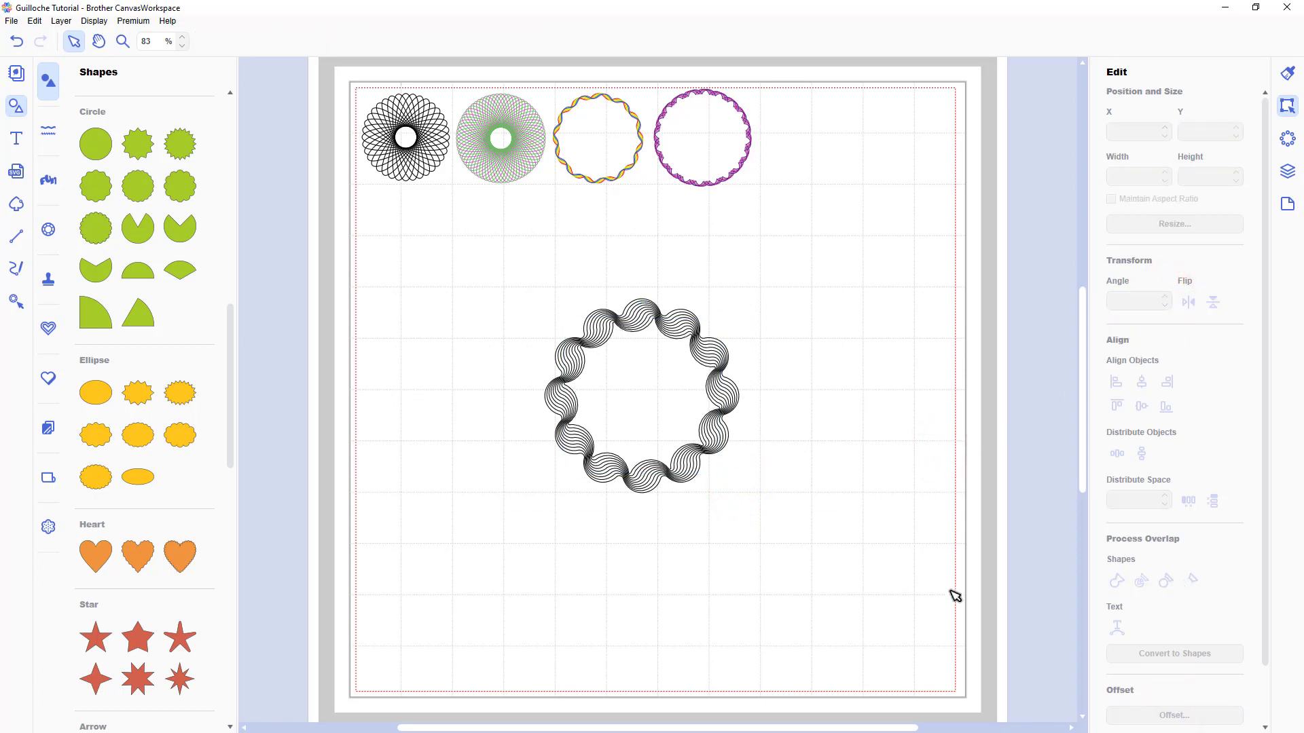
Step: Group all lines of the black wavy ring and enlarge the group to 182.4 mm
mouse_move(951, 594)
left_mouse_down()
mouse_move(707, 495)
mouse_move(517, 279)
left_mouse_up()
right_click(639, 337)
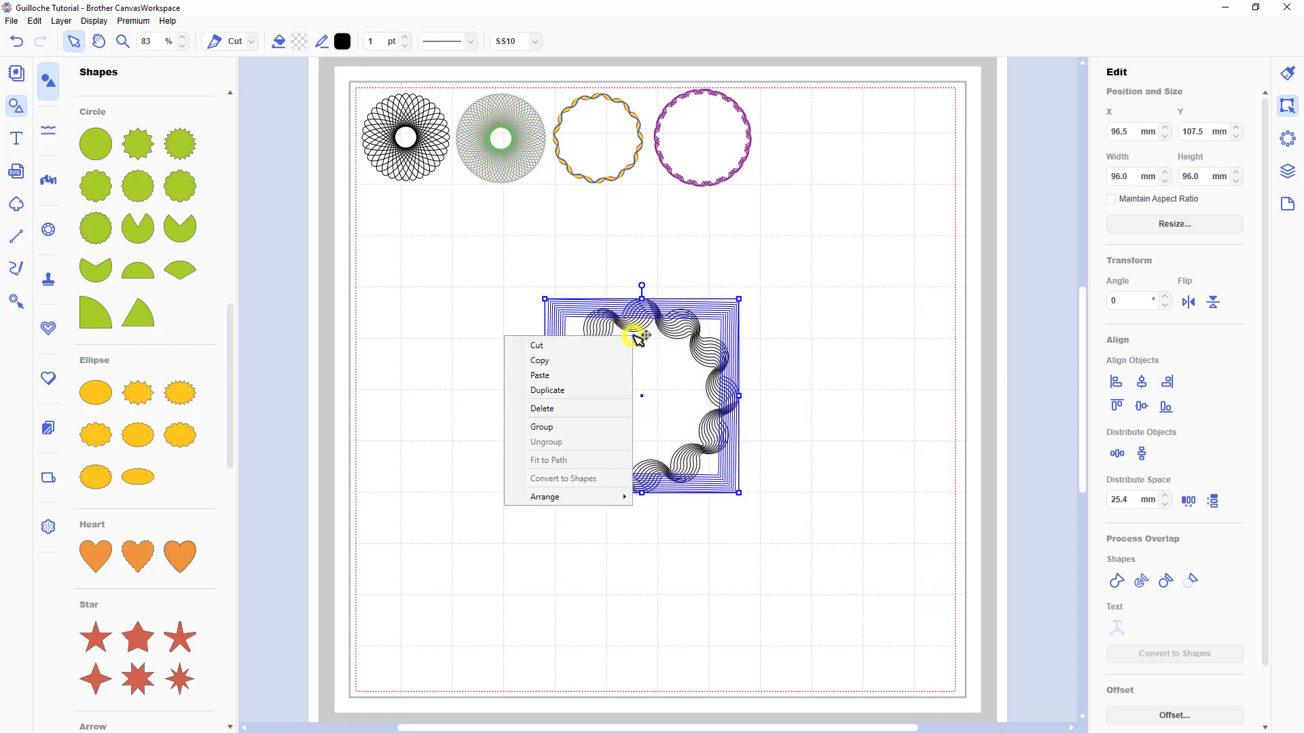
left_click(607, 429)
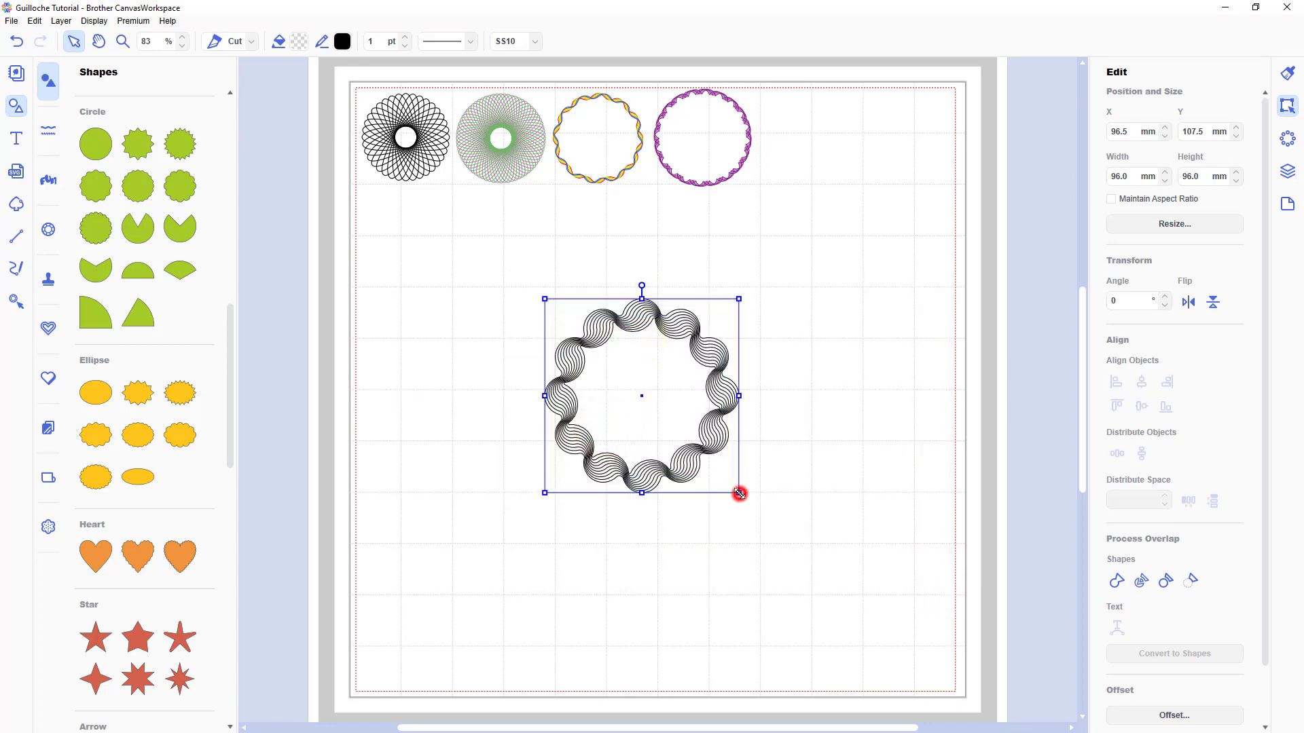
mouse_move(739, 493)
left_mouse_down()
mouse_move(913, 617)
mouse_move(756, 489)
left_mouse_up()
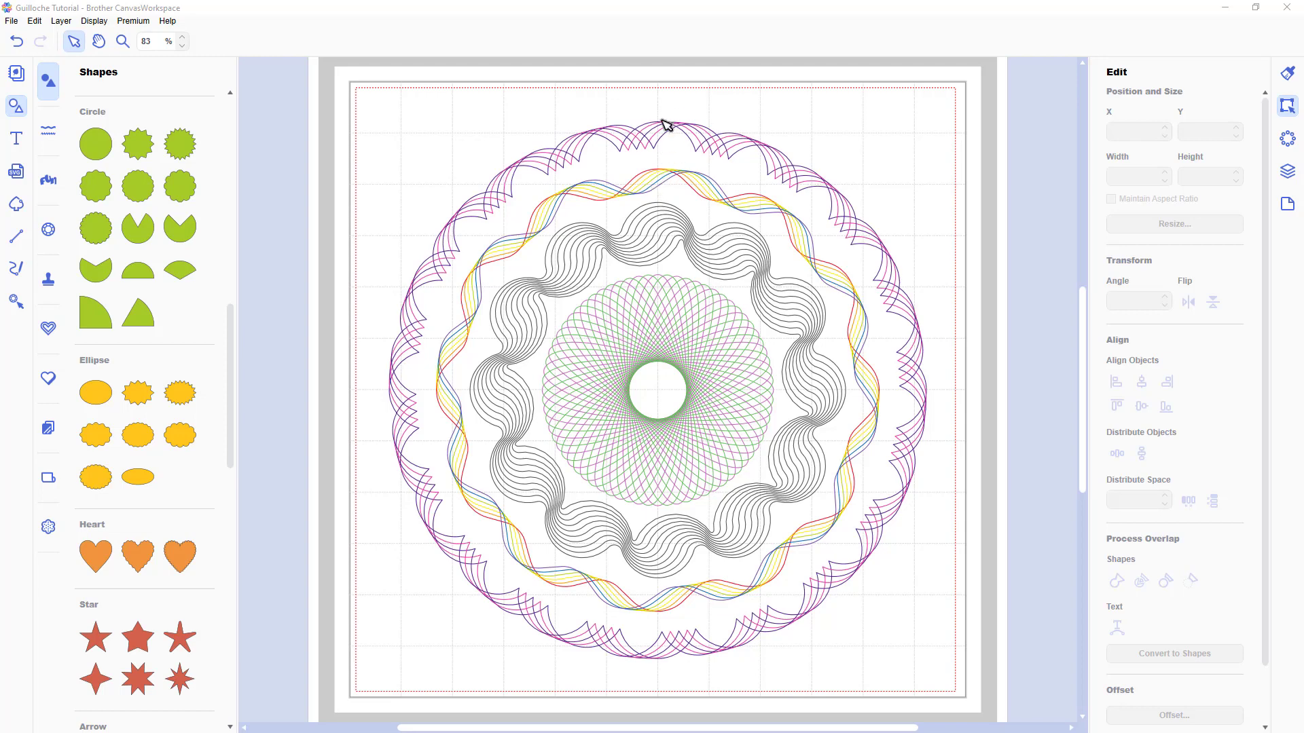
Step: Select all five groups in the Layers panel and set them to Draw
left_click(1286, 171)
left_click(1204, 104)
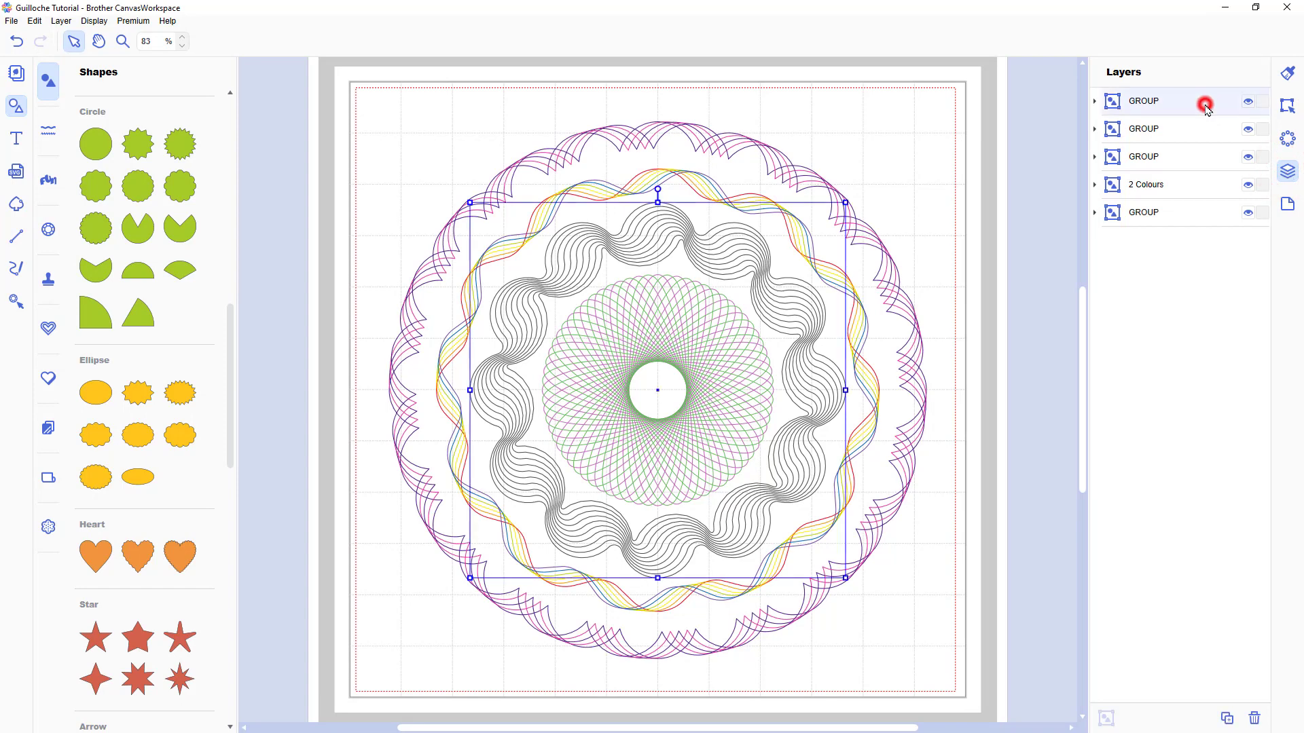
left_click(1198, 215, "shift")
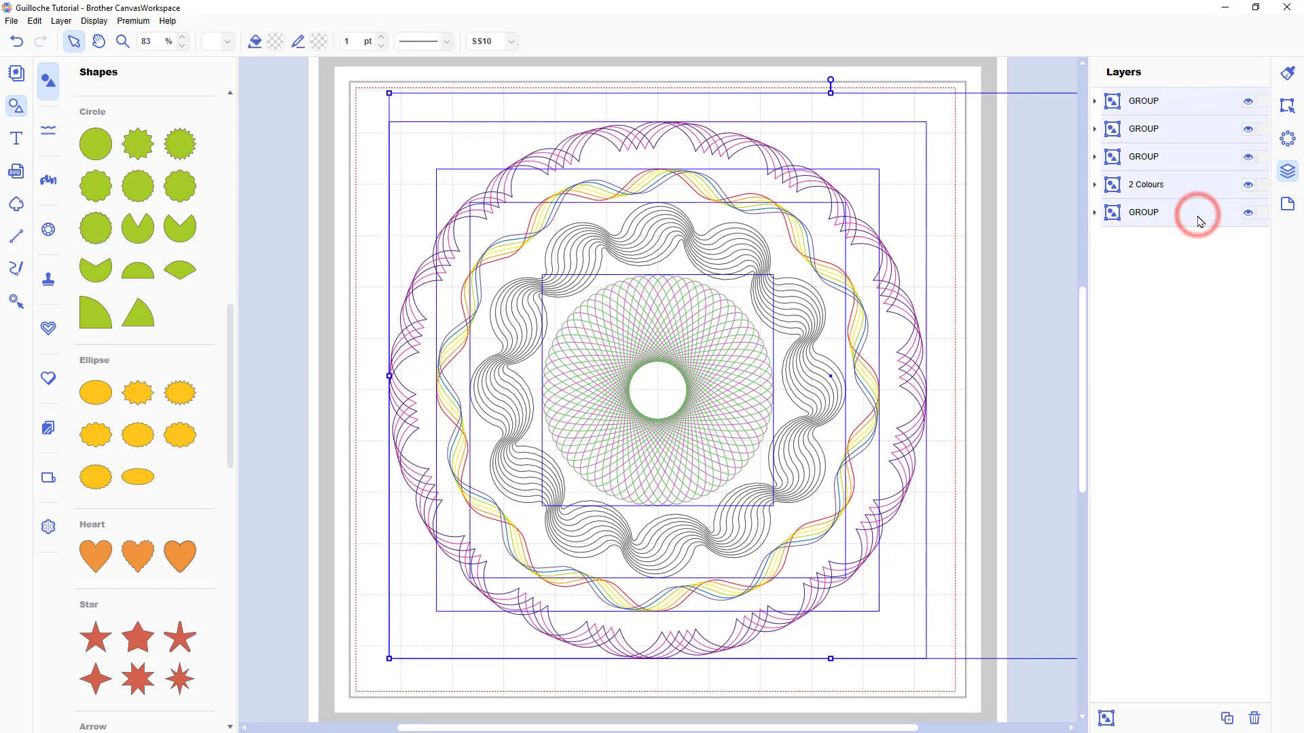
left_click(229, 44)
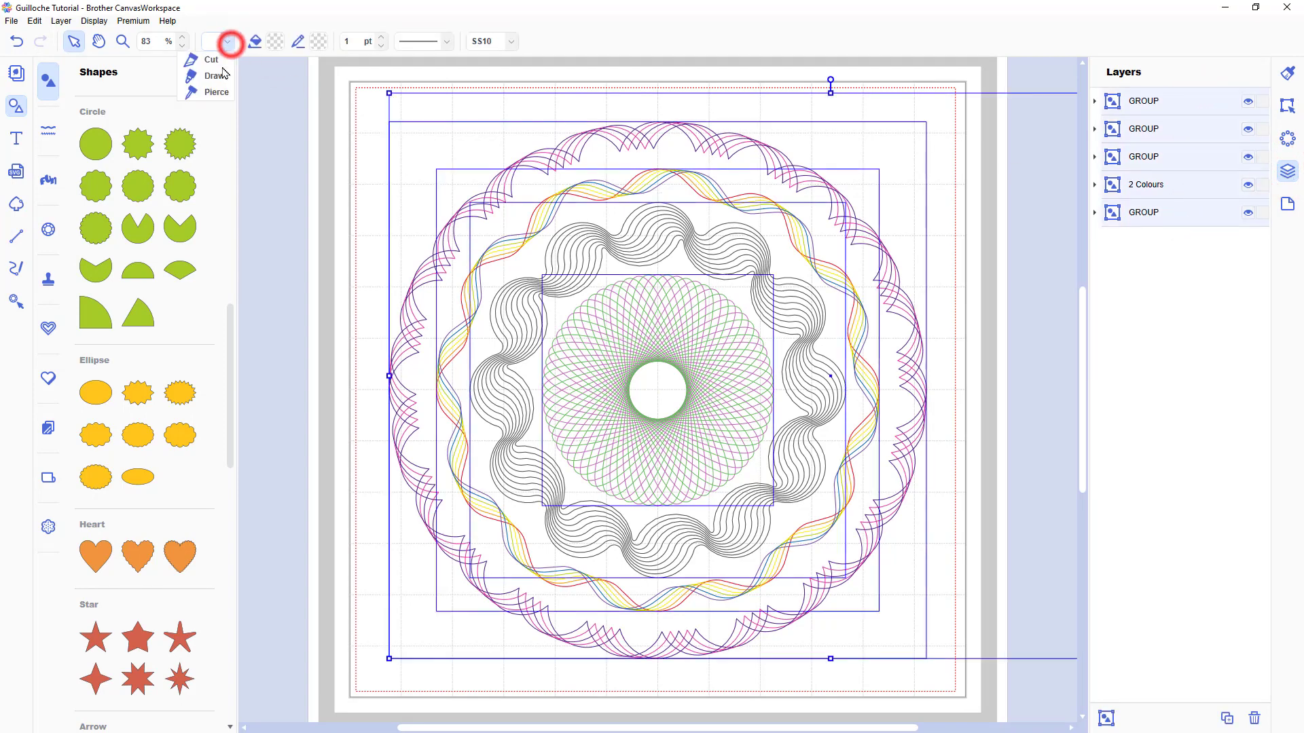
left_click(226, 77)
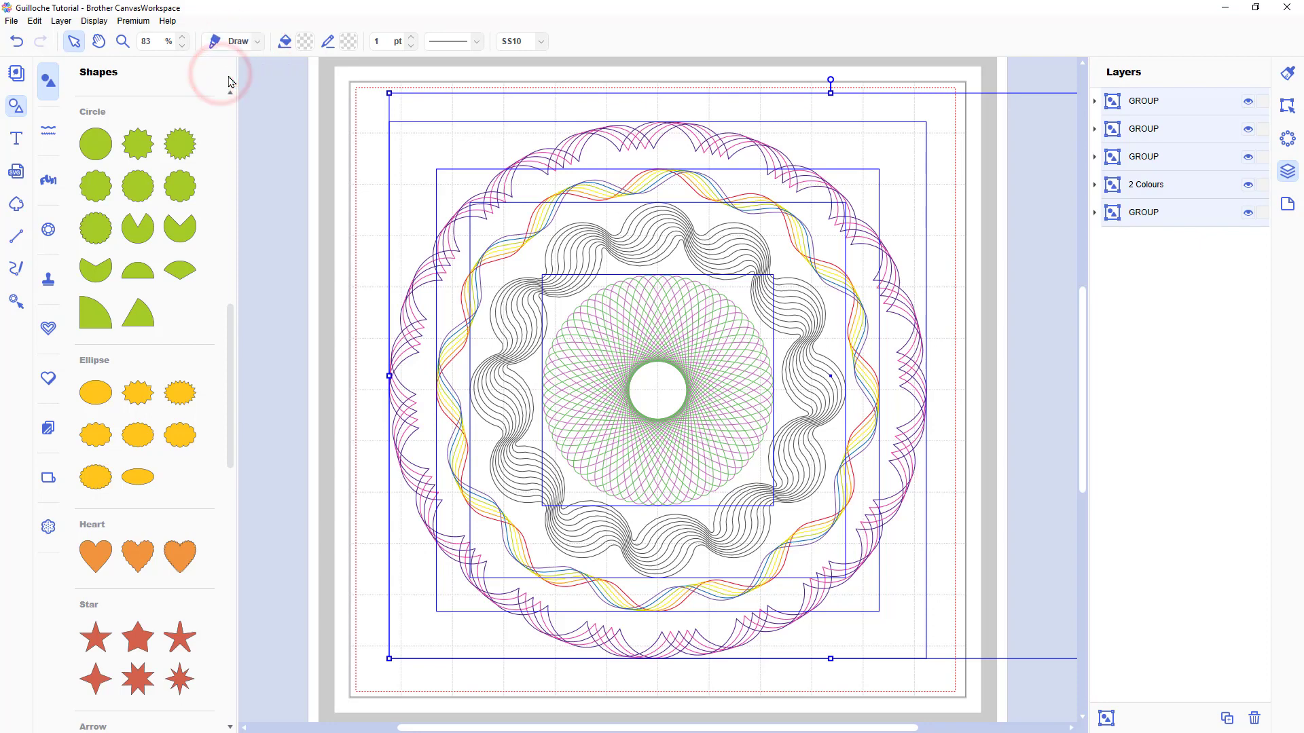
Step: Hide every layer except the green Colour 1 layer
left_click(1159, 261)
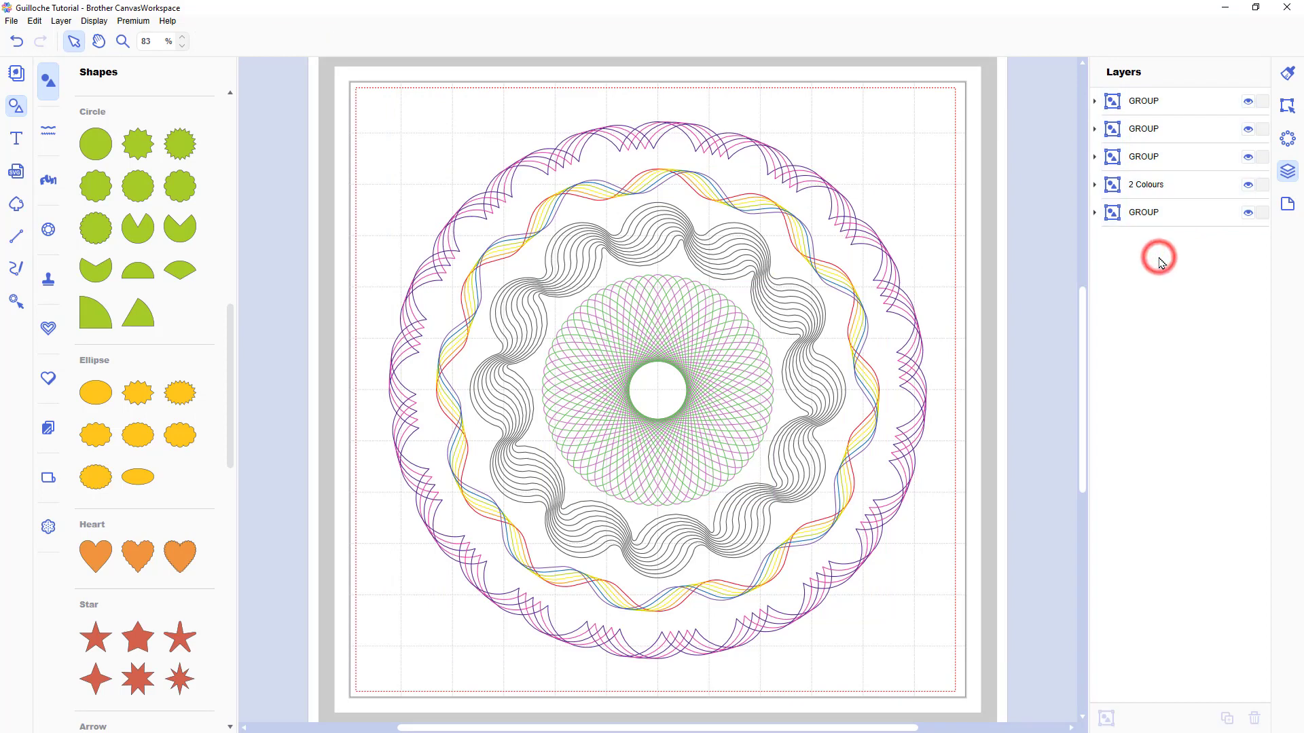
left_click(1094, 186)
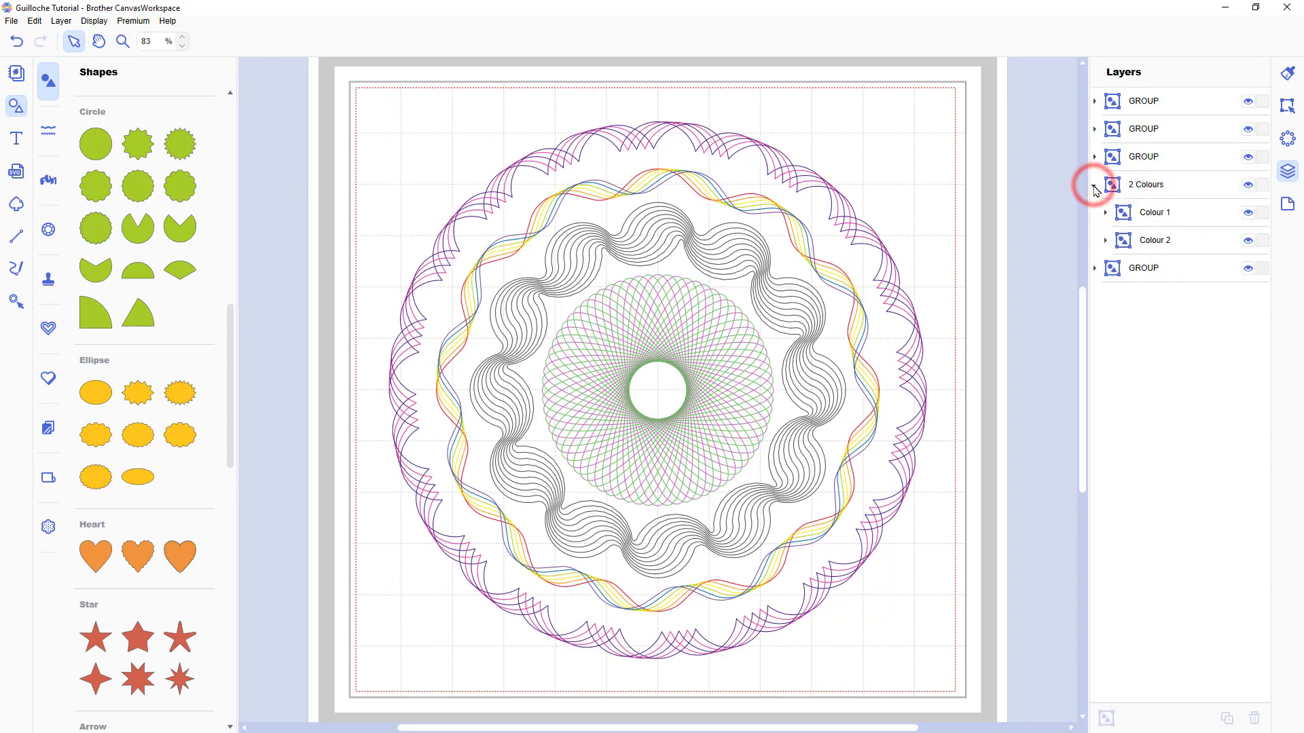
left_click(1248, 130)
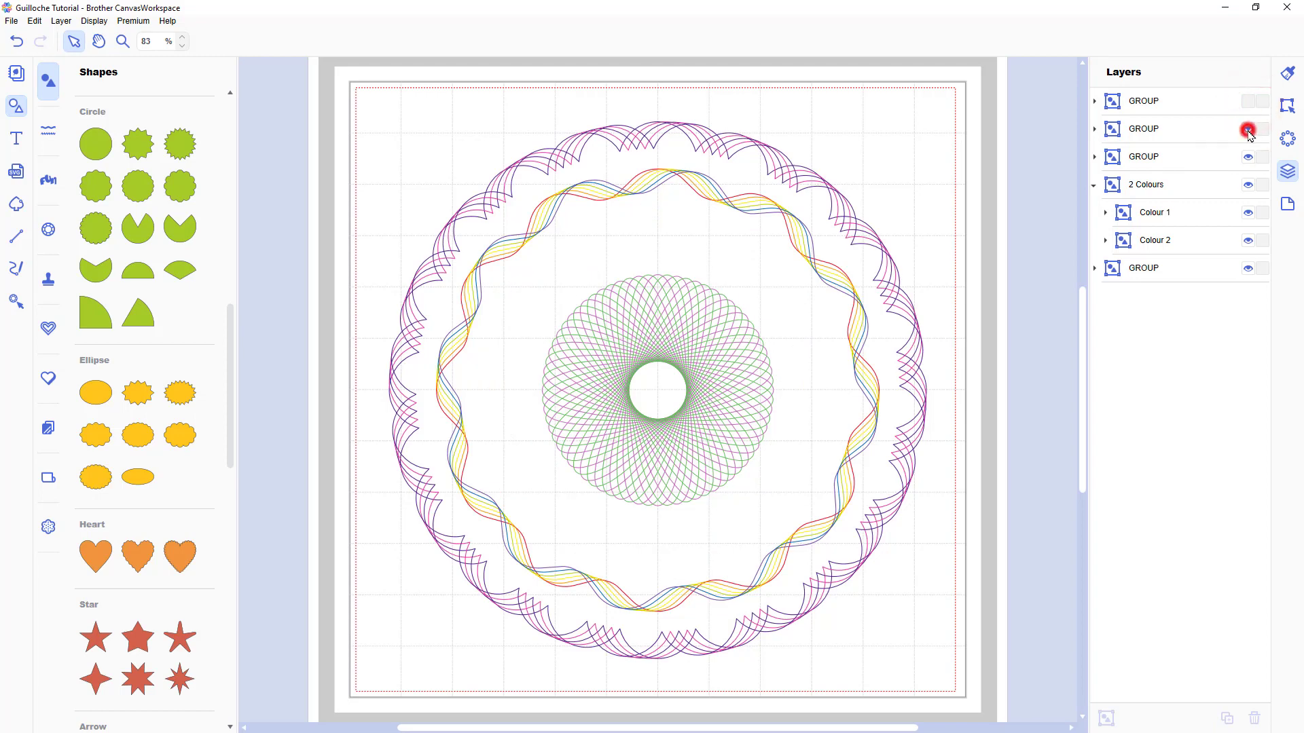
left_click(1246, 156)
left_click(1248, 268)
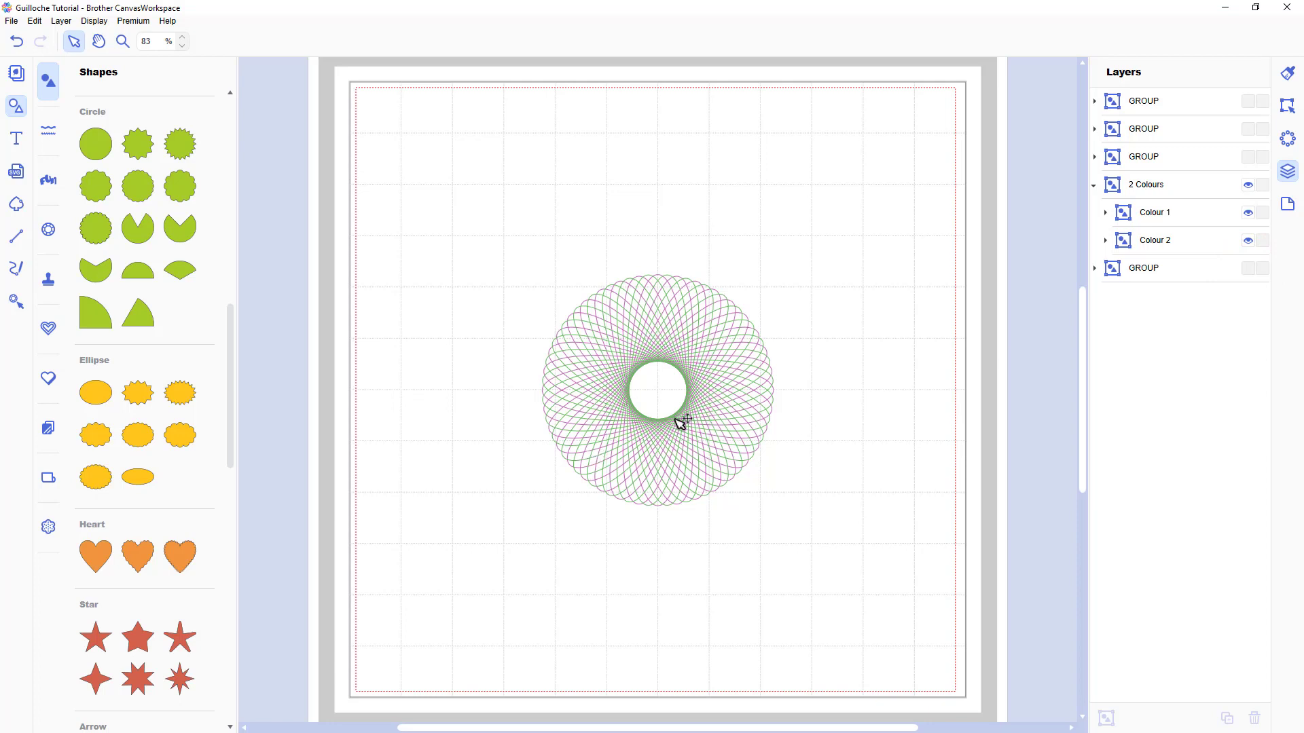
left_click(1250, 242)
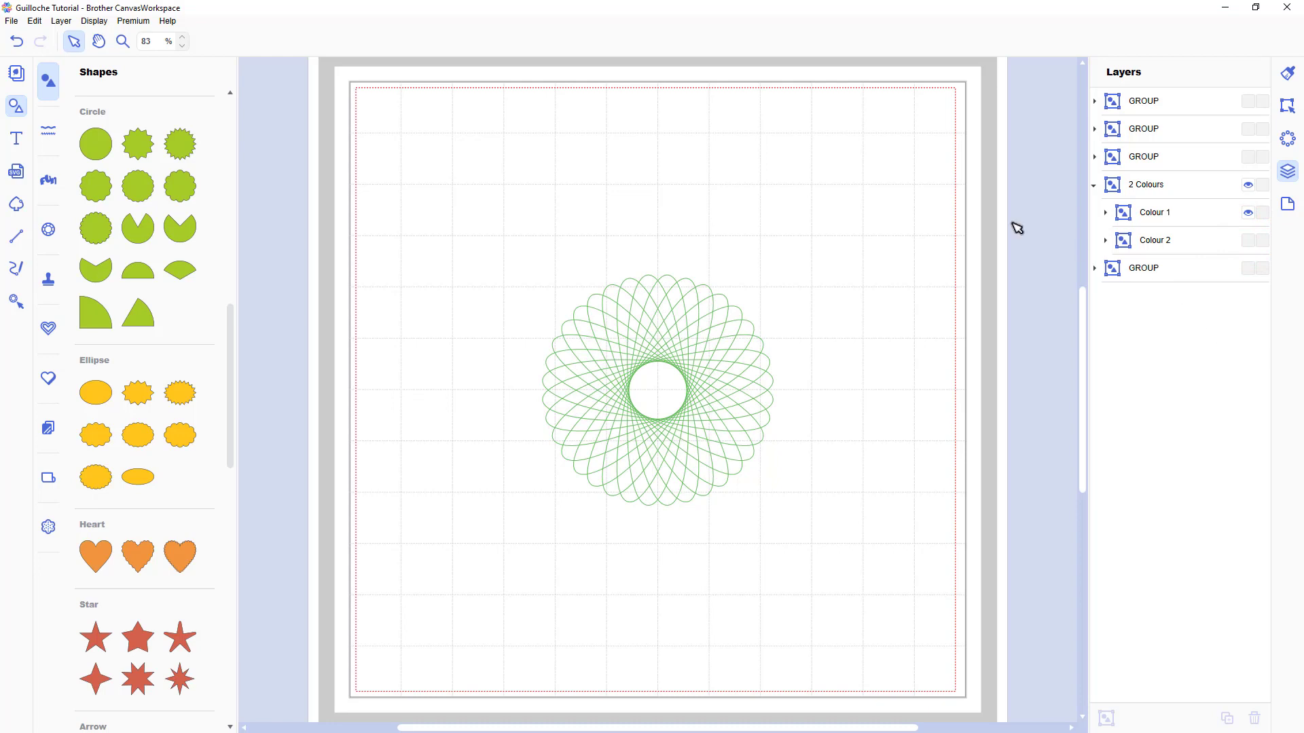
Step: Send the Colour 1 layer with Transfer FCM File via the Internet, accepting the hidden-objects warning
left_click(12, 21)
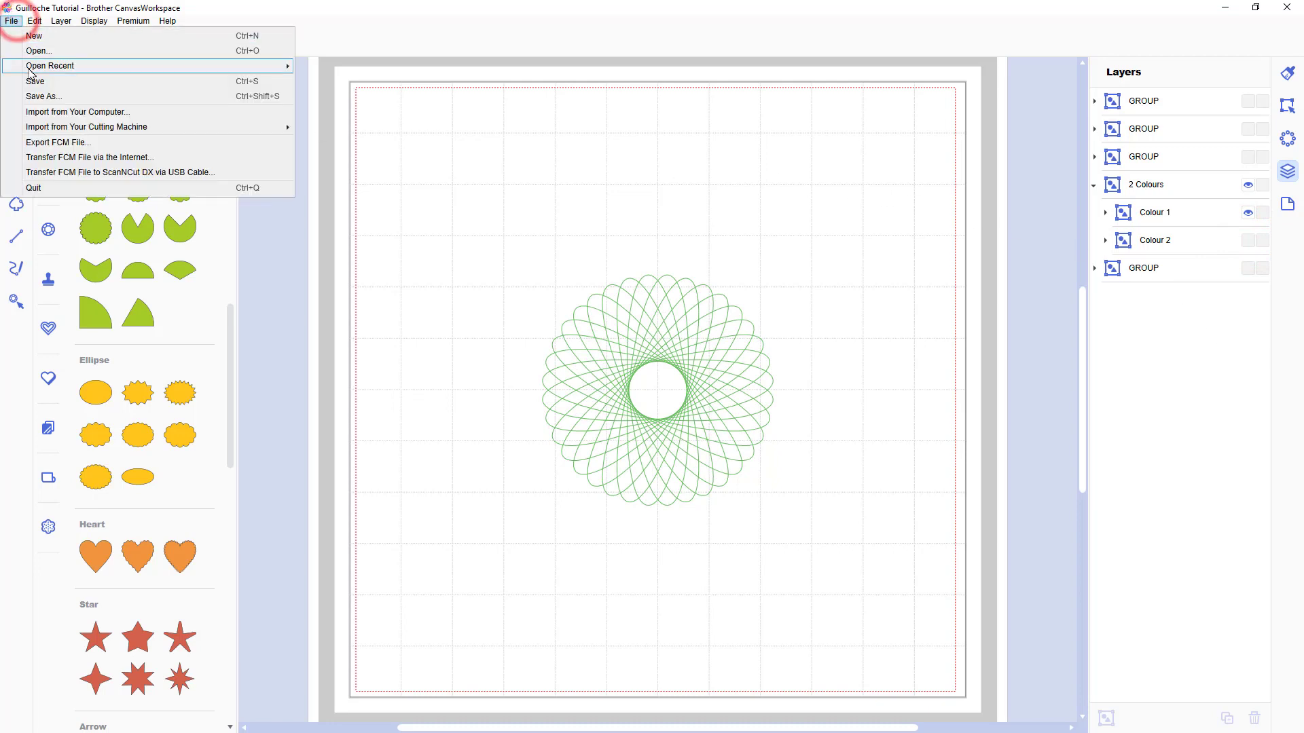
left_click(47, 158)
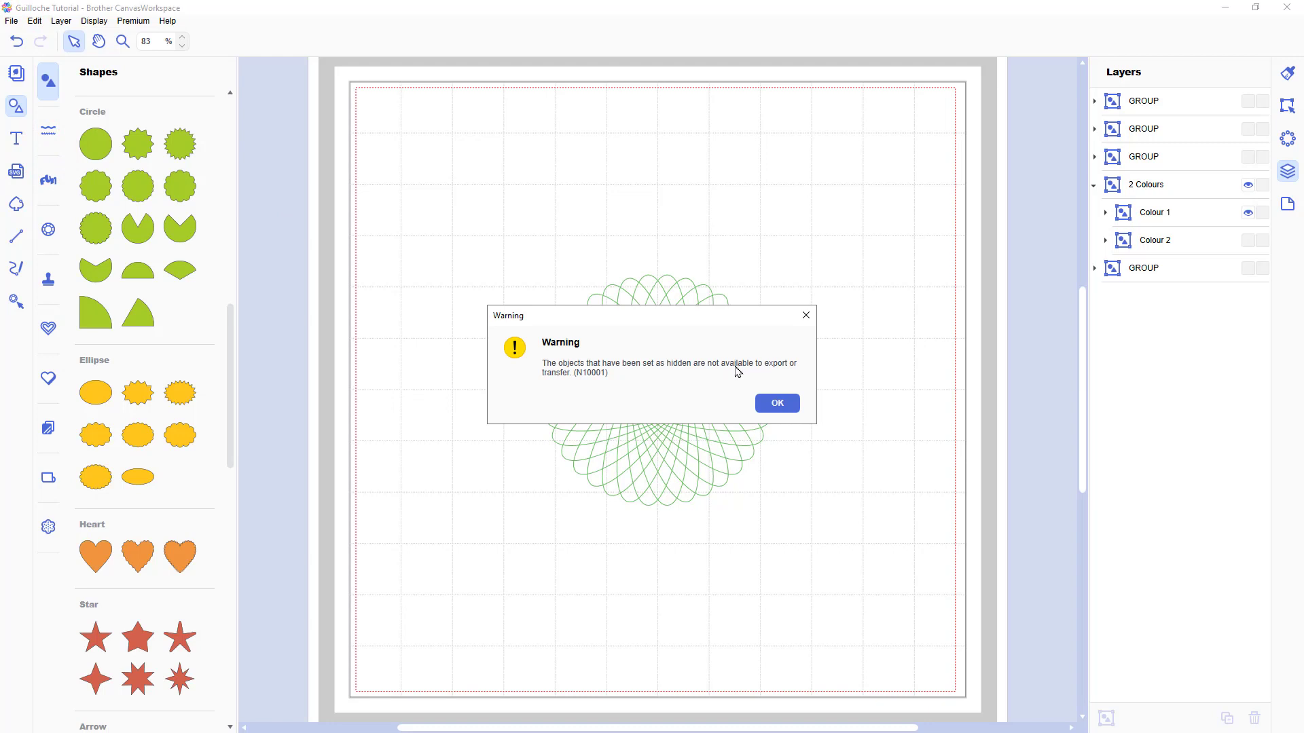
left_click(772, 405)
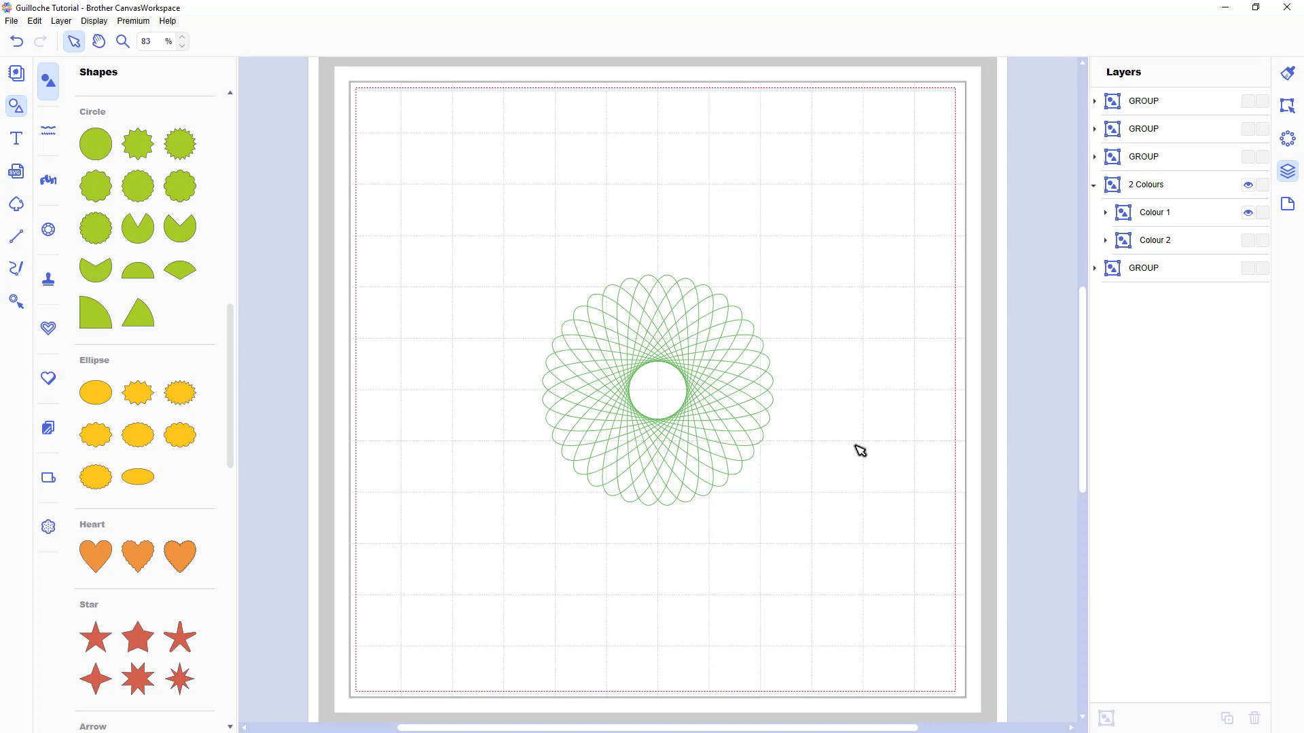
Step: Swap visibility from Colour 1 to Colour 2 and send it via Transfer FCM File via the Internet
left_click(1248, 214)
left_click(1248, 241)
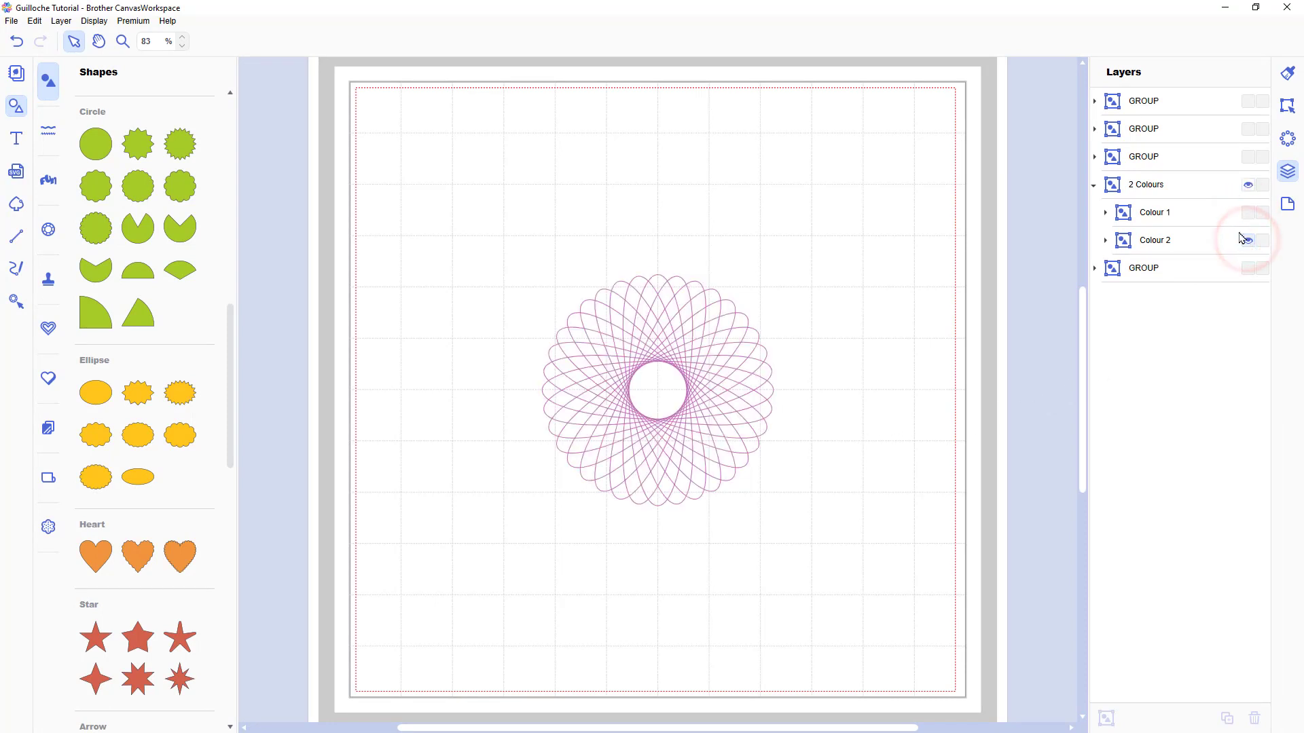
left_click(11, 21)
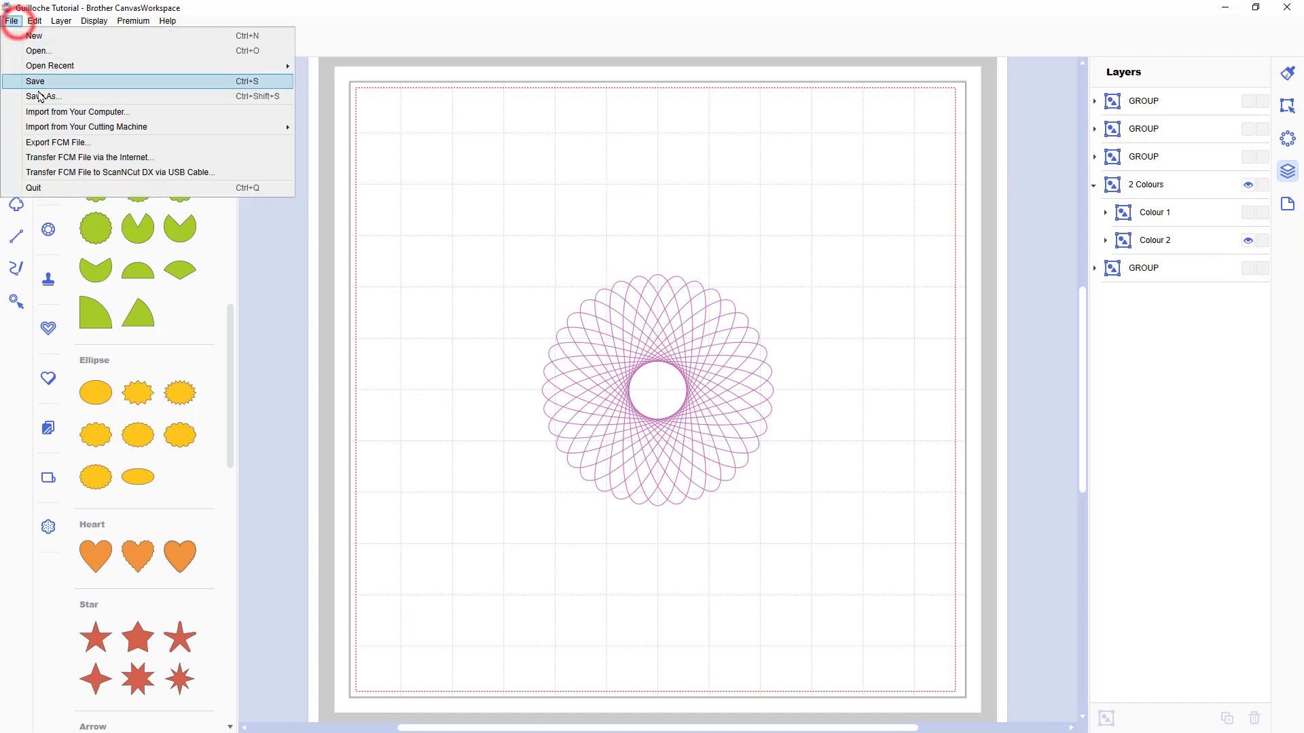
left_click(59, 155)
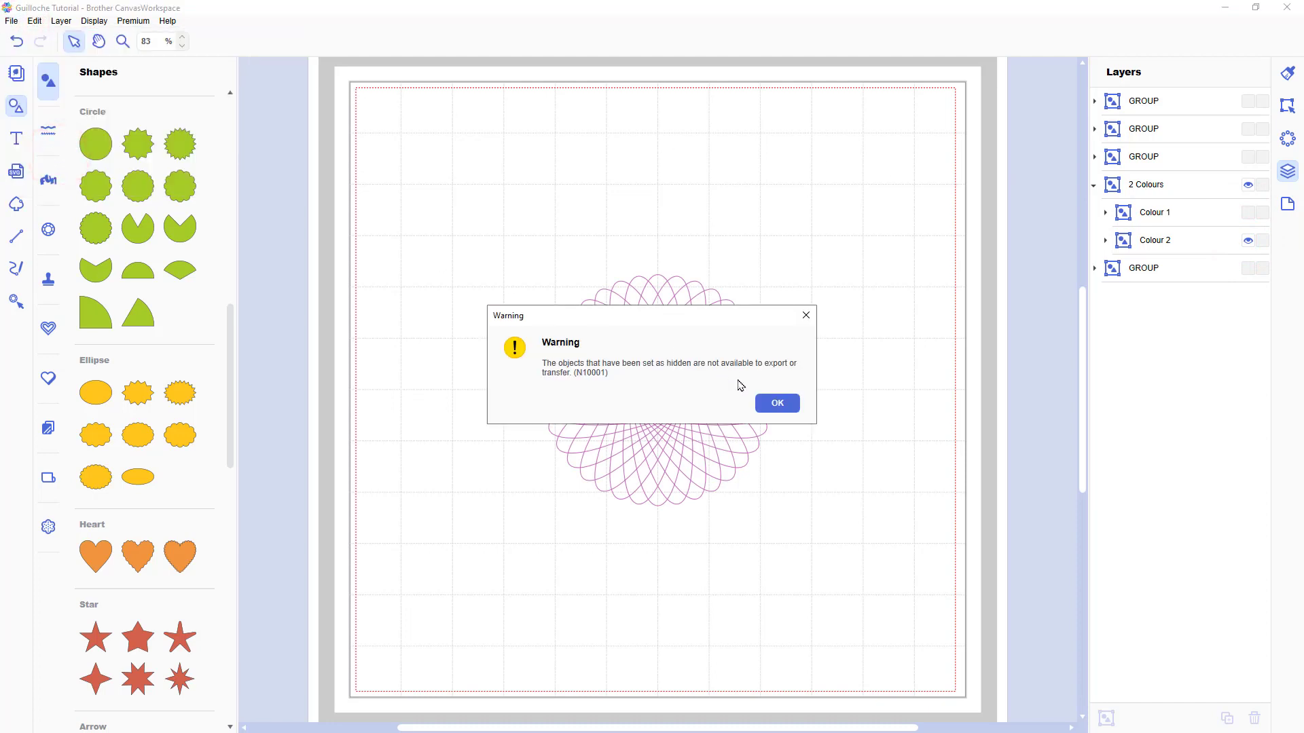
left_click(773, 404)
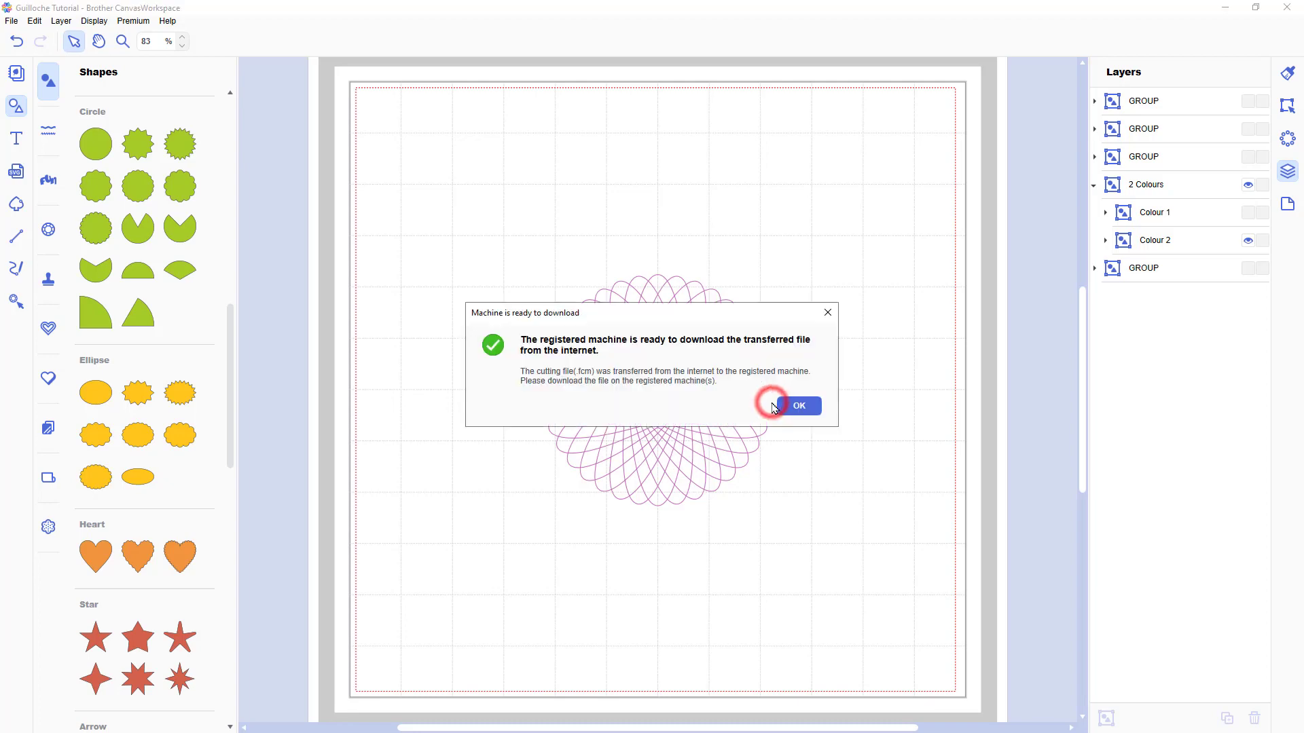
left_click(792, 405)
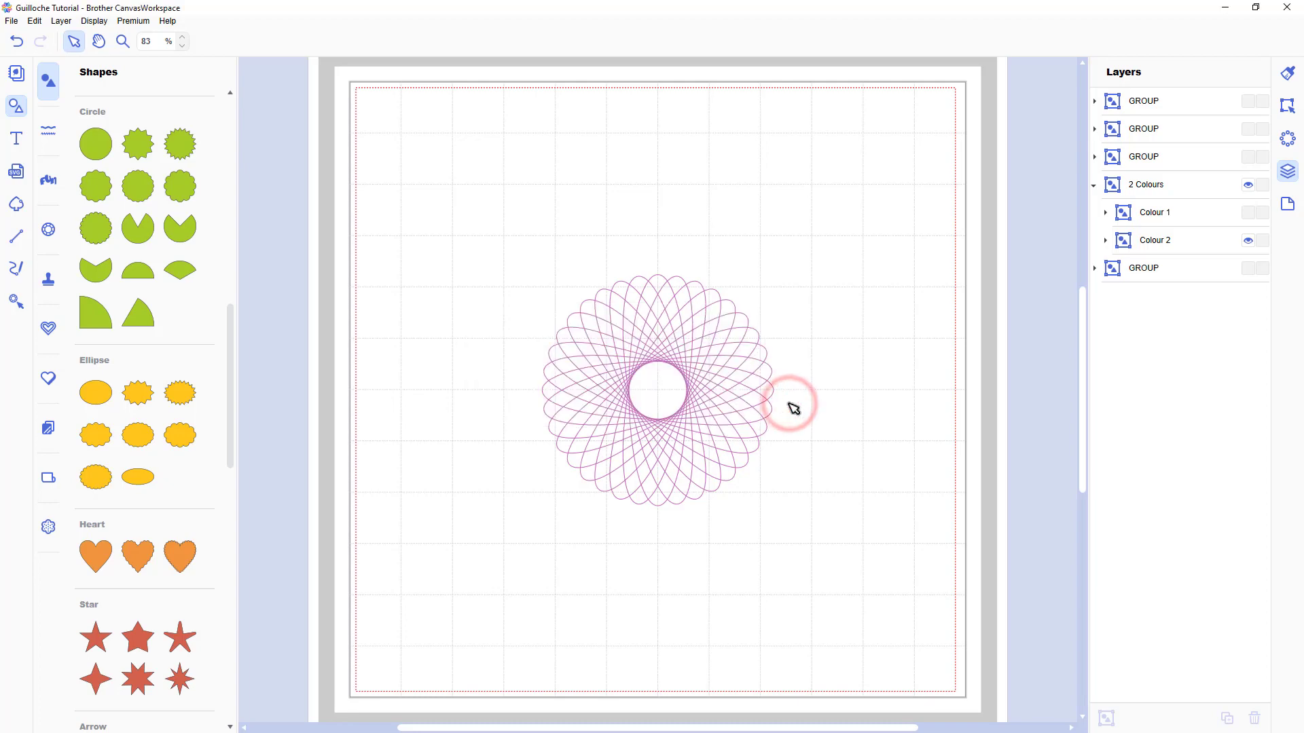